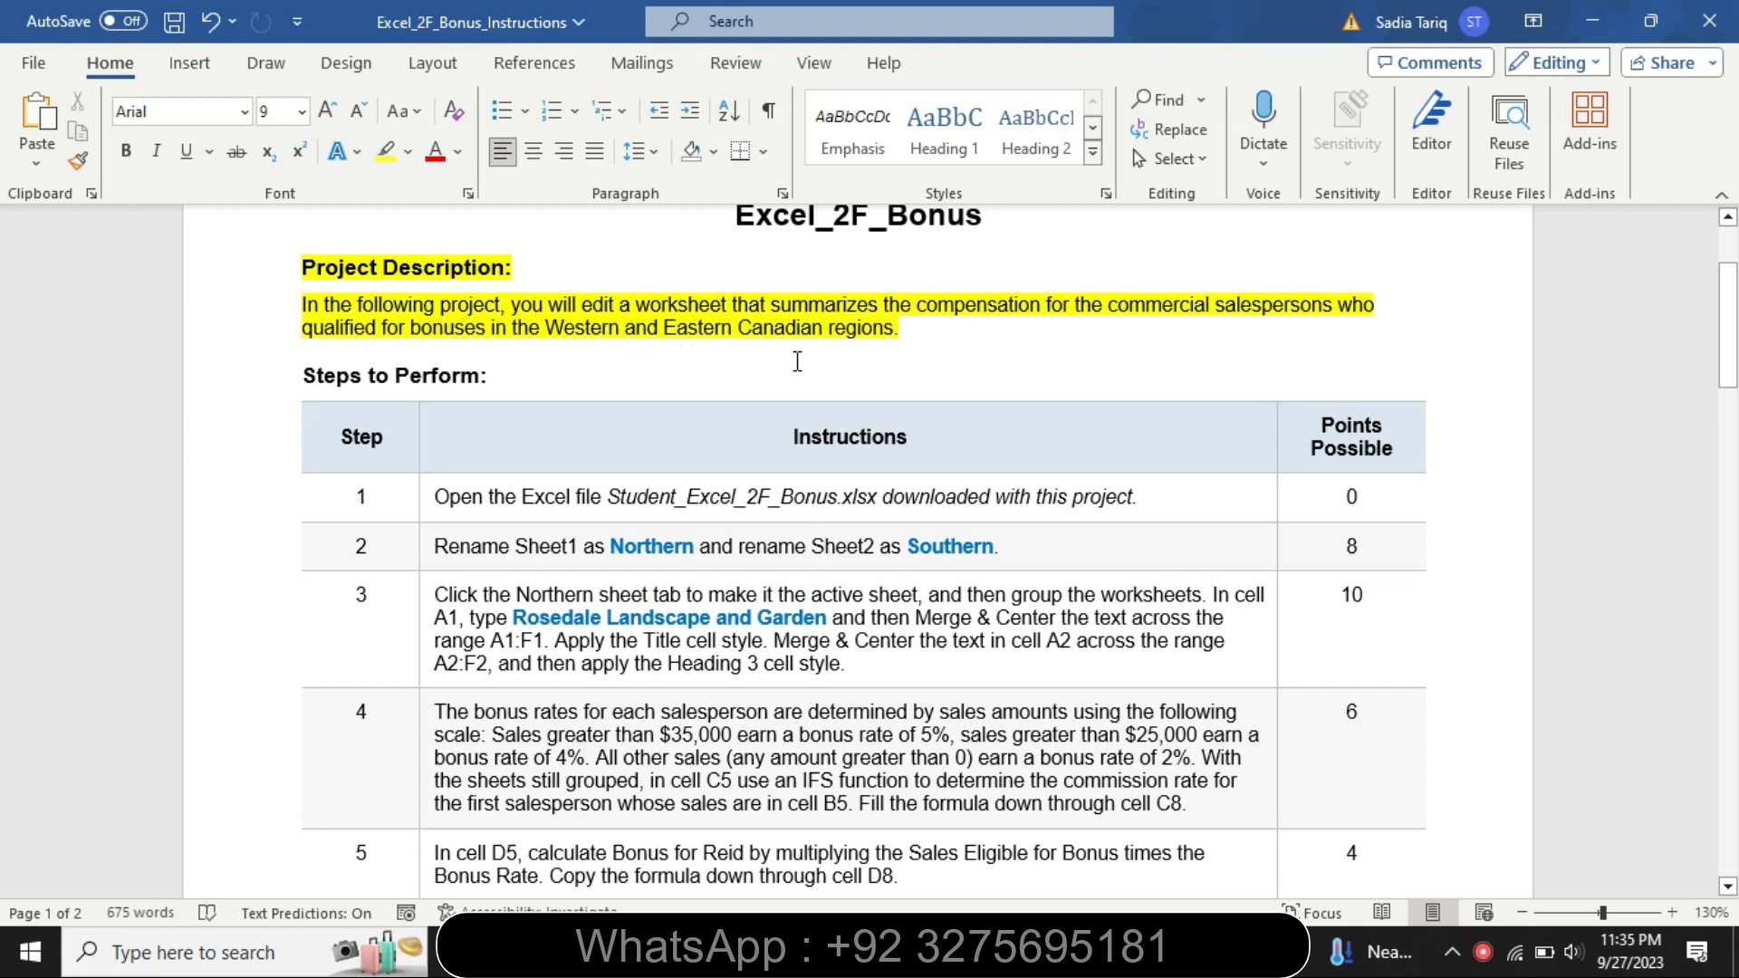
Step: Remove the highlight from the Project Description heading and its paragraph
drag(352, 260, 943, 342)
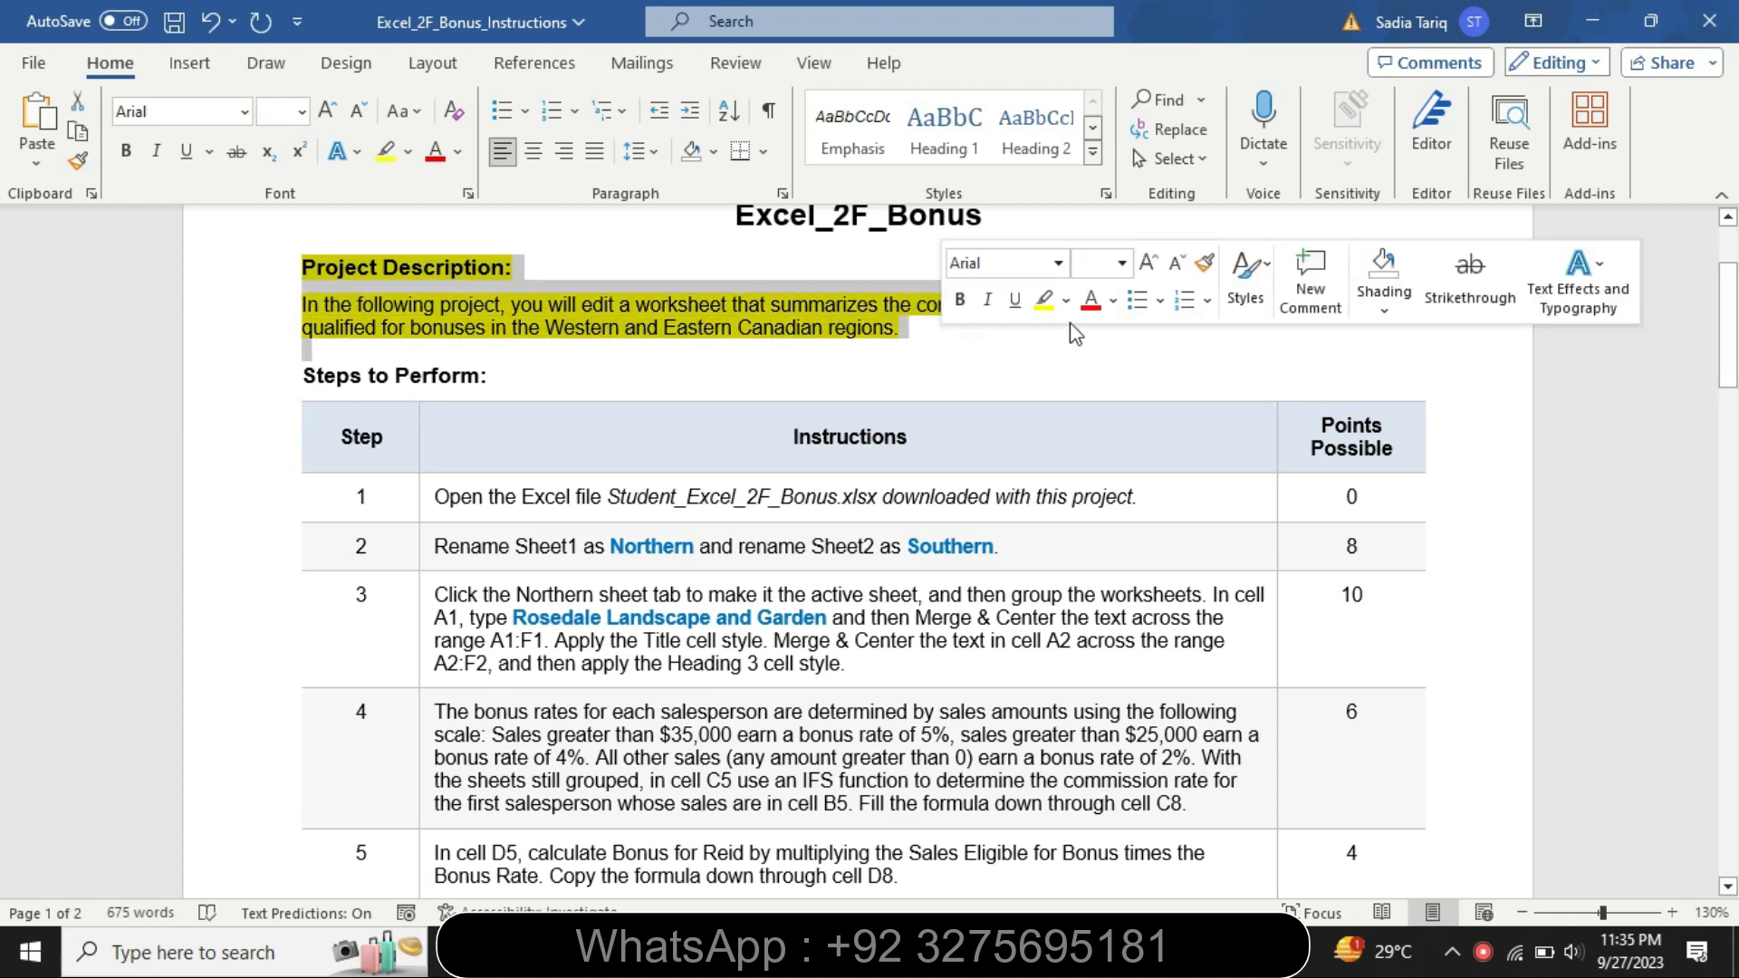
click(1067, 301)
click(1114, 452)
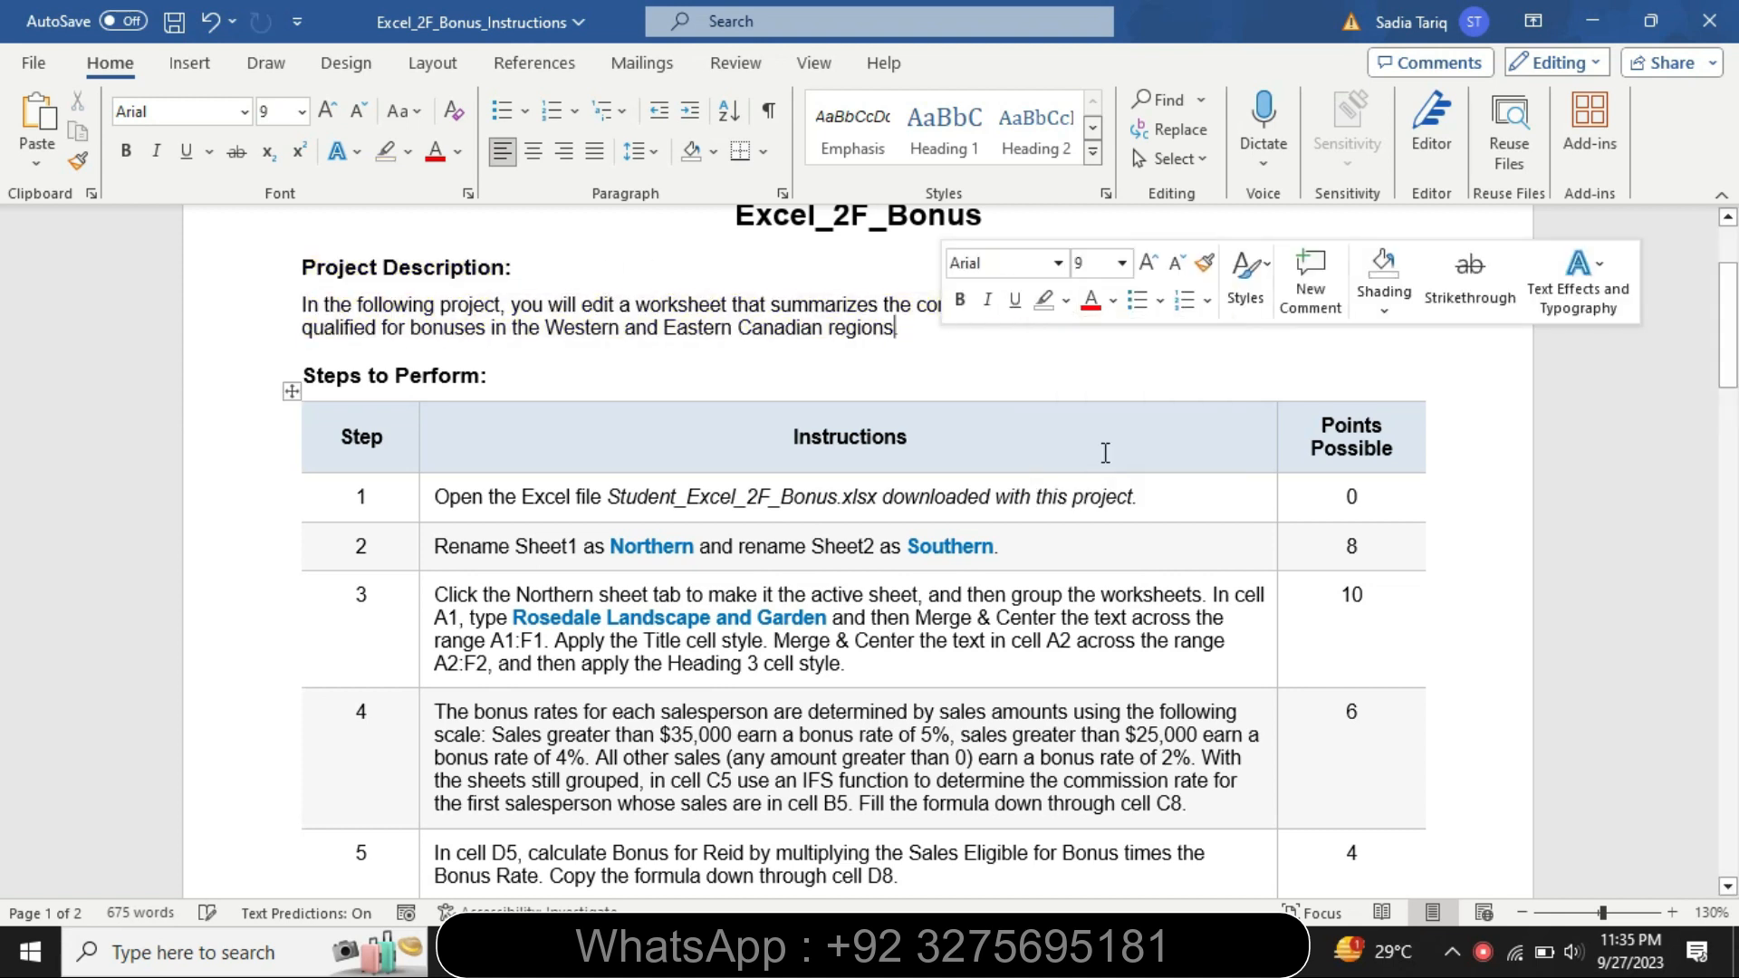
Step: Set the step 1 instruction text to 14 pt and highlight it in yellow
click(422, 507)
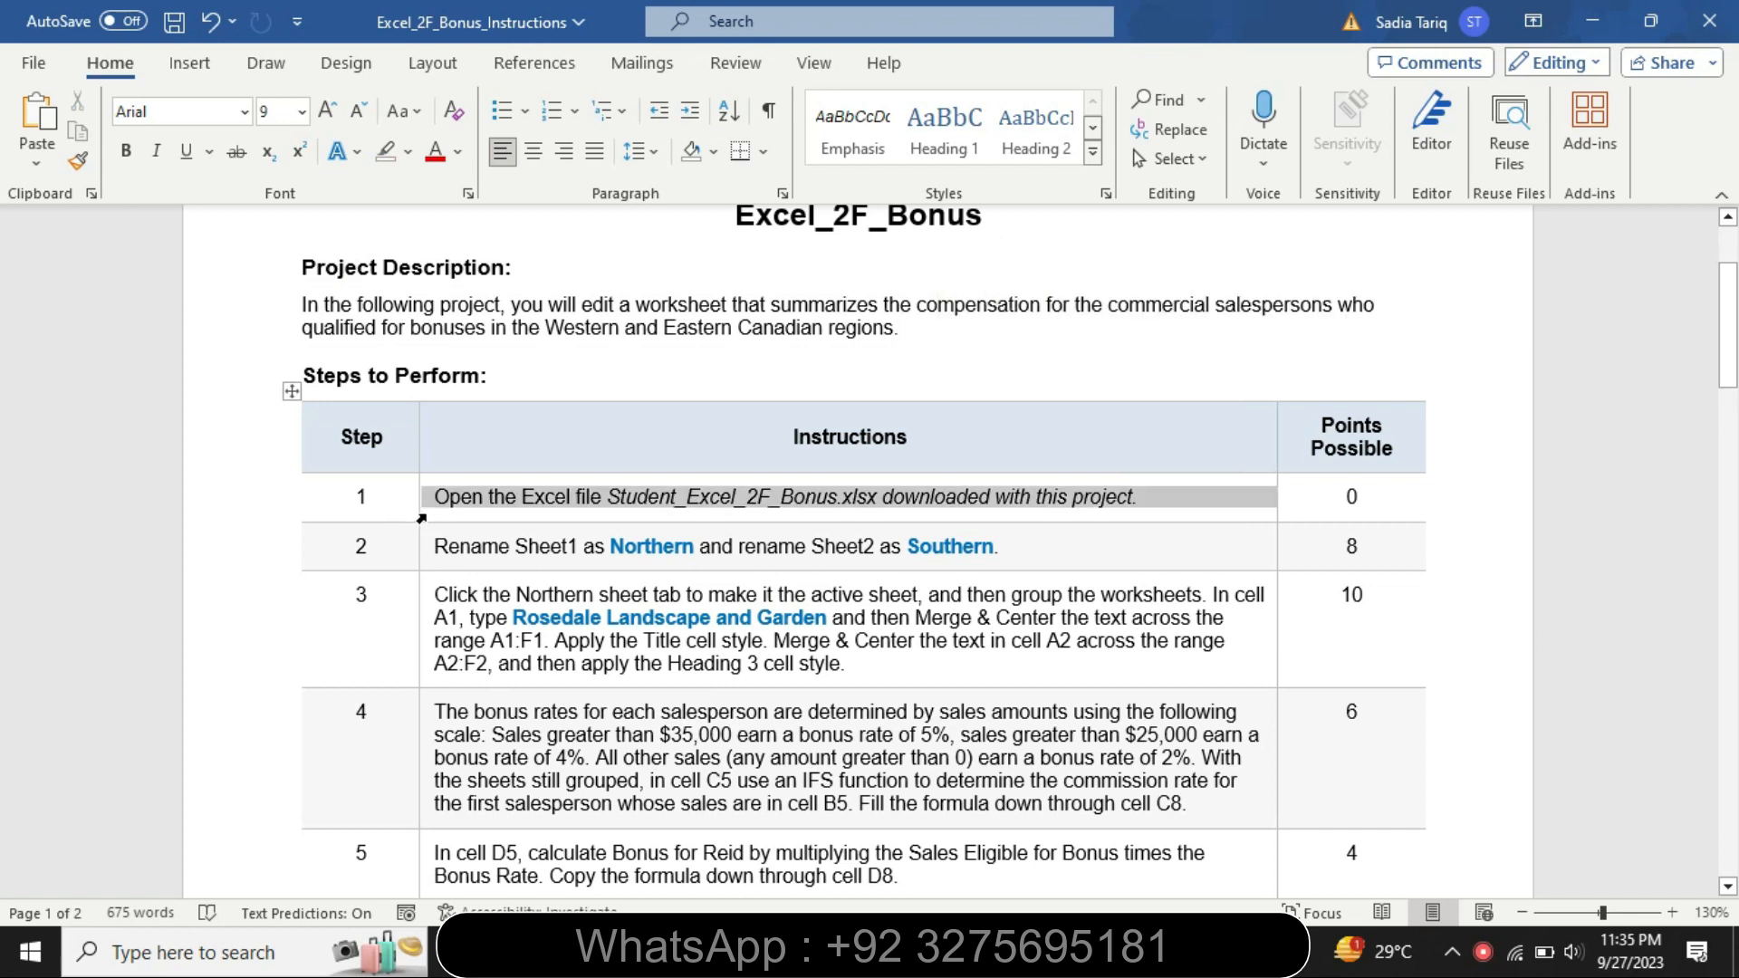
click(567, 433)
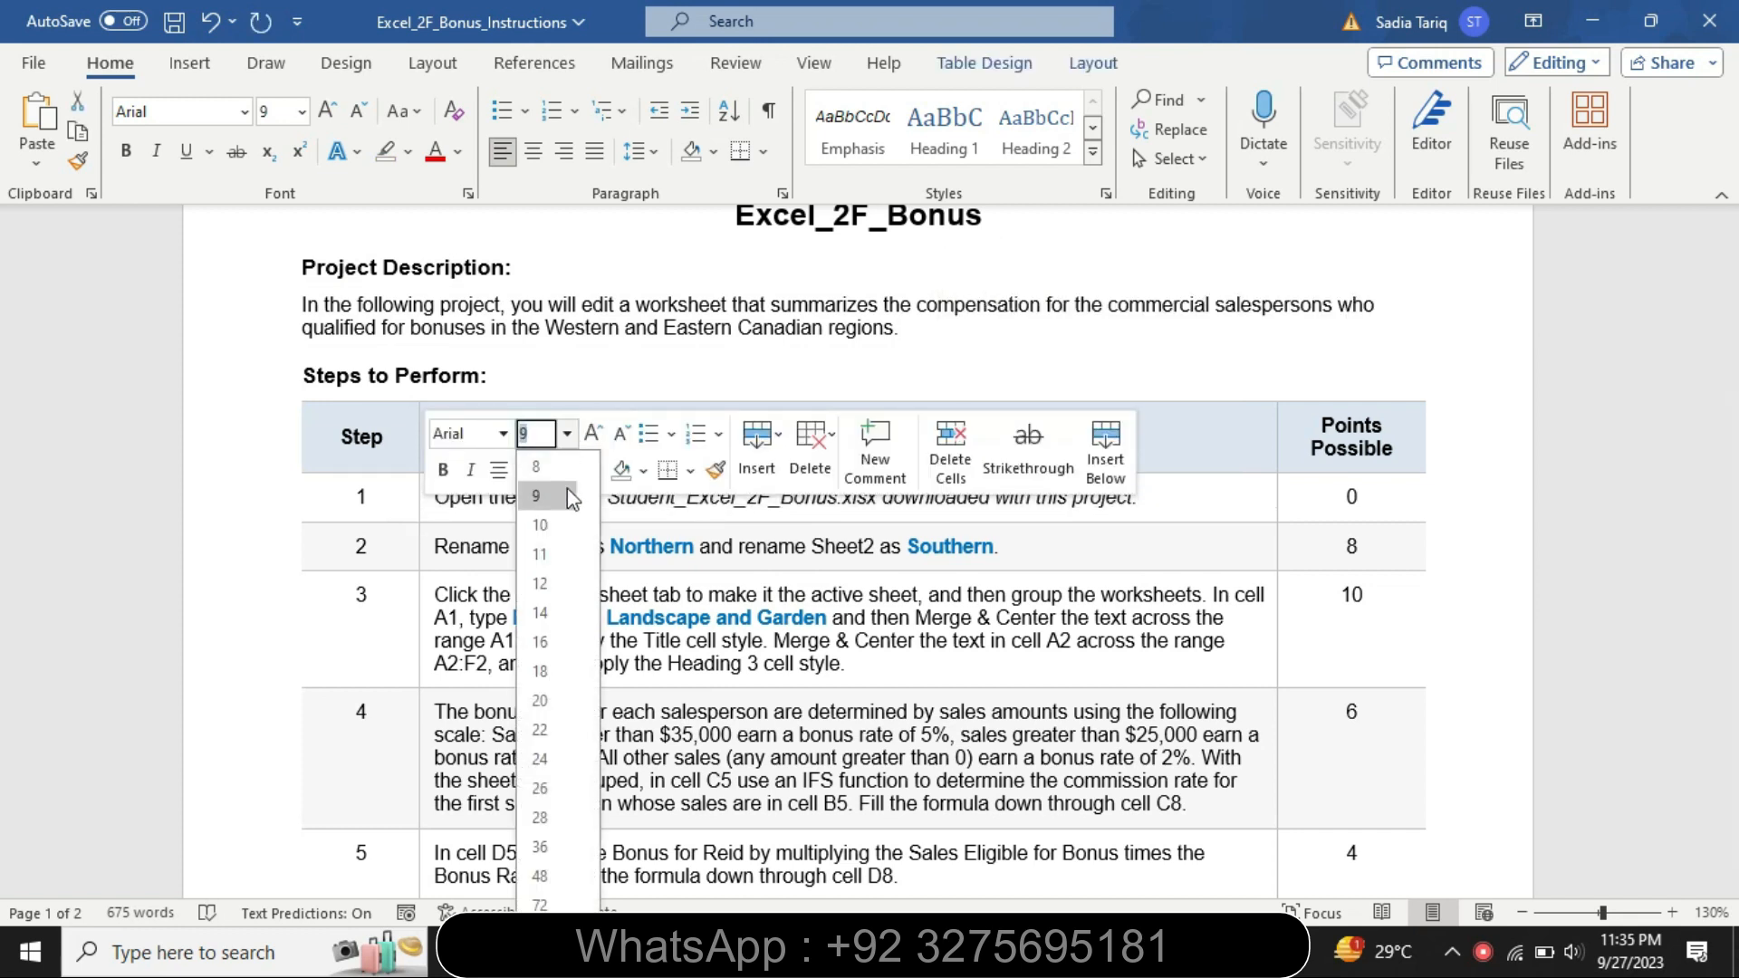
click(541, 613)
click(549, 470)
click(534, 505)
click(471, 503)
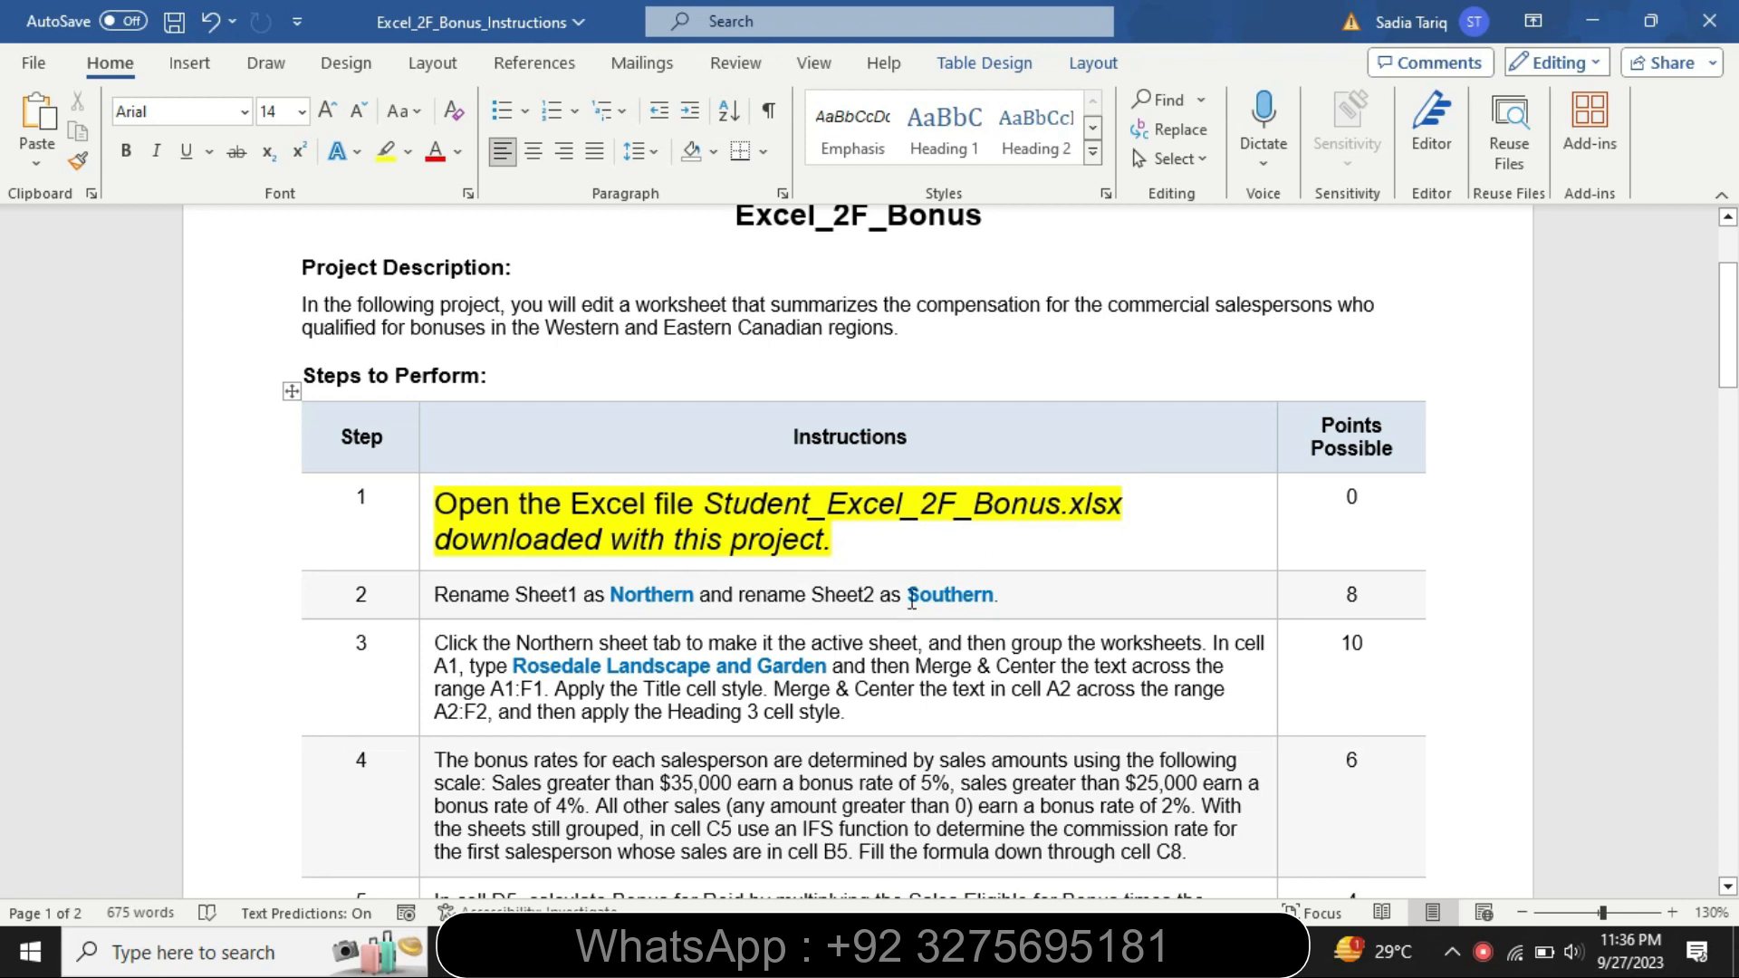
Step: Switch to the Excel workbook to view Sheet1's compensation table, and return to the Word instructions
click(1149, 951)
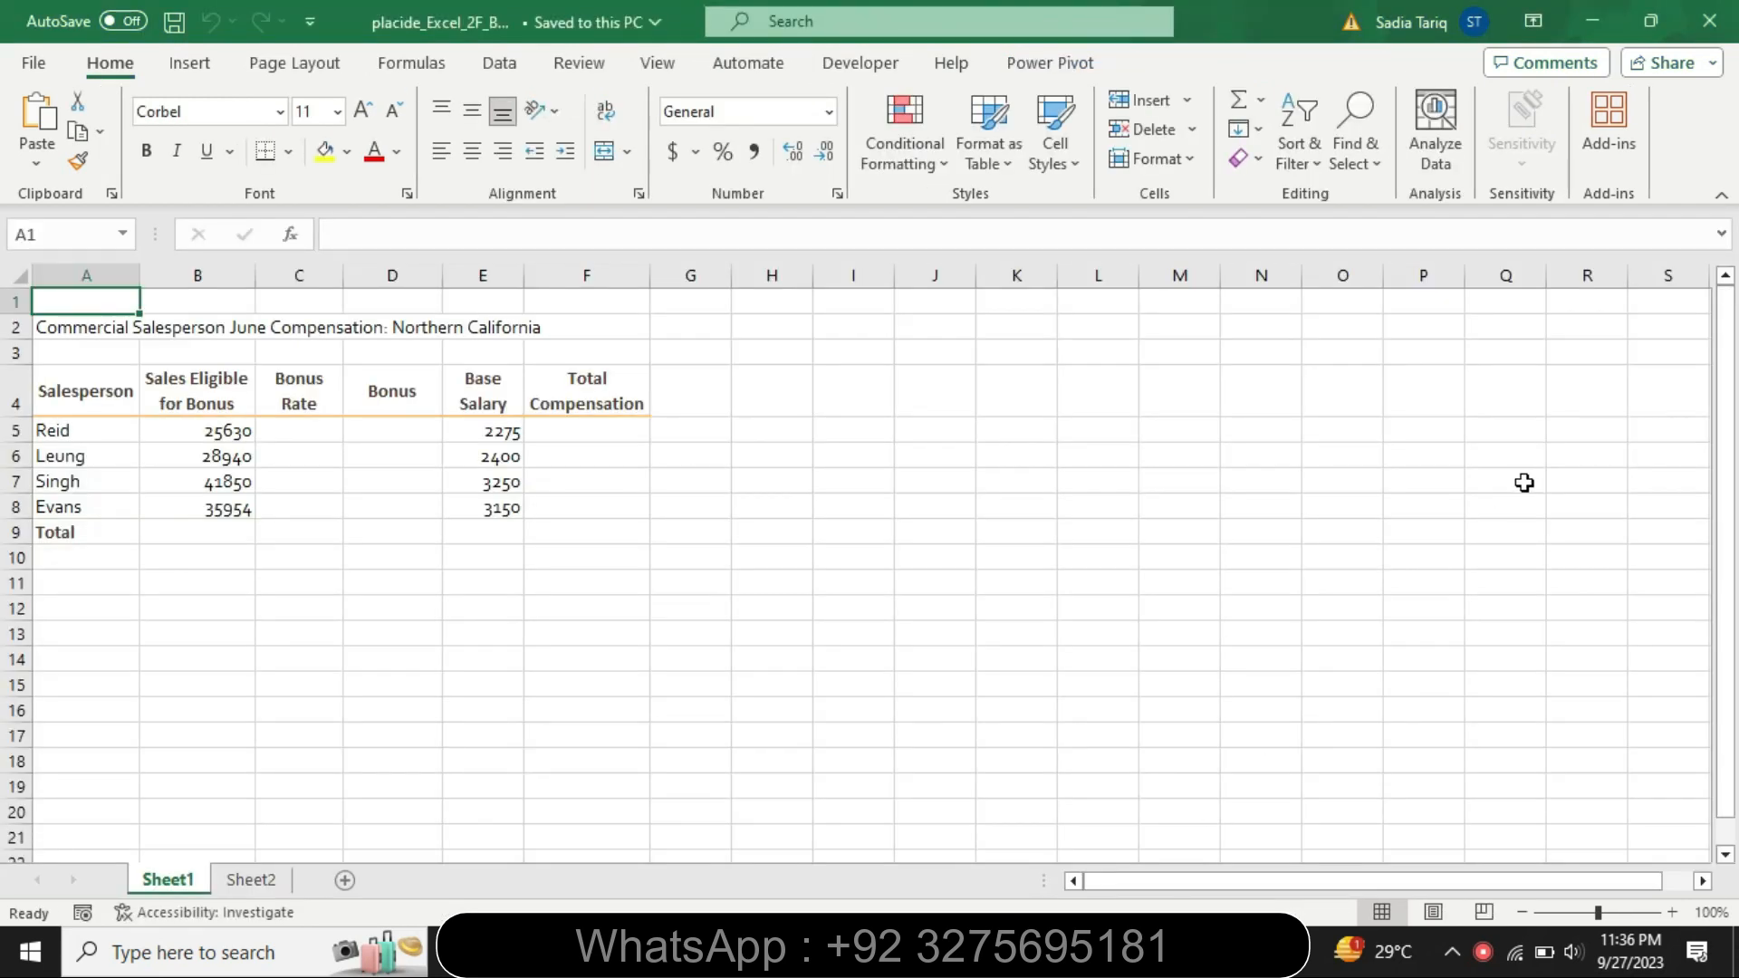
drag(1730, 448, 1690, 360)
key(alt+Tab)
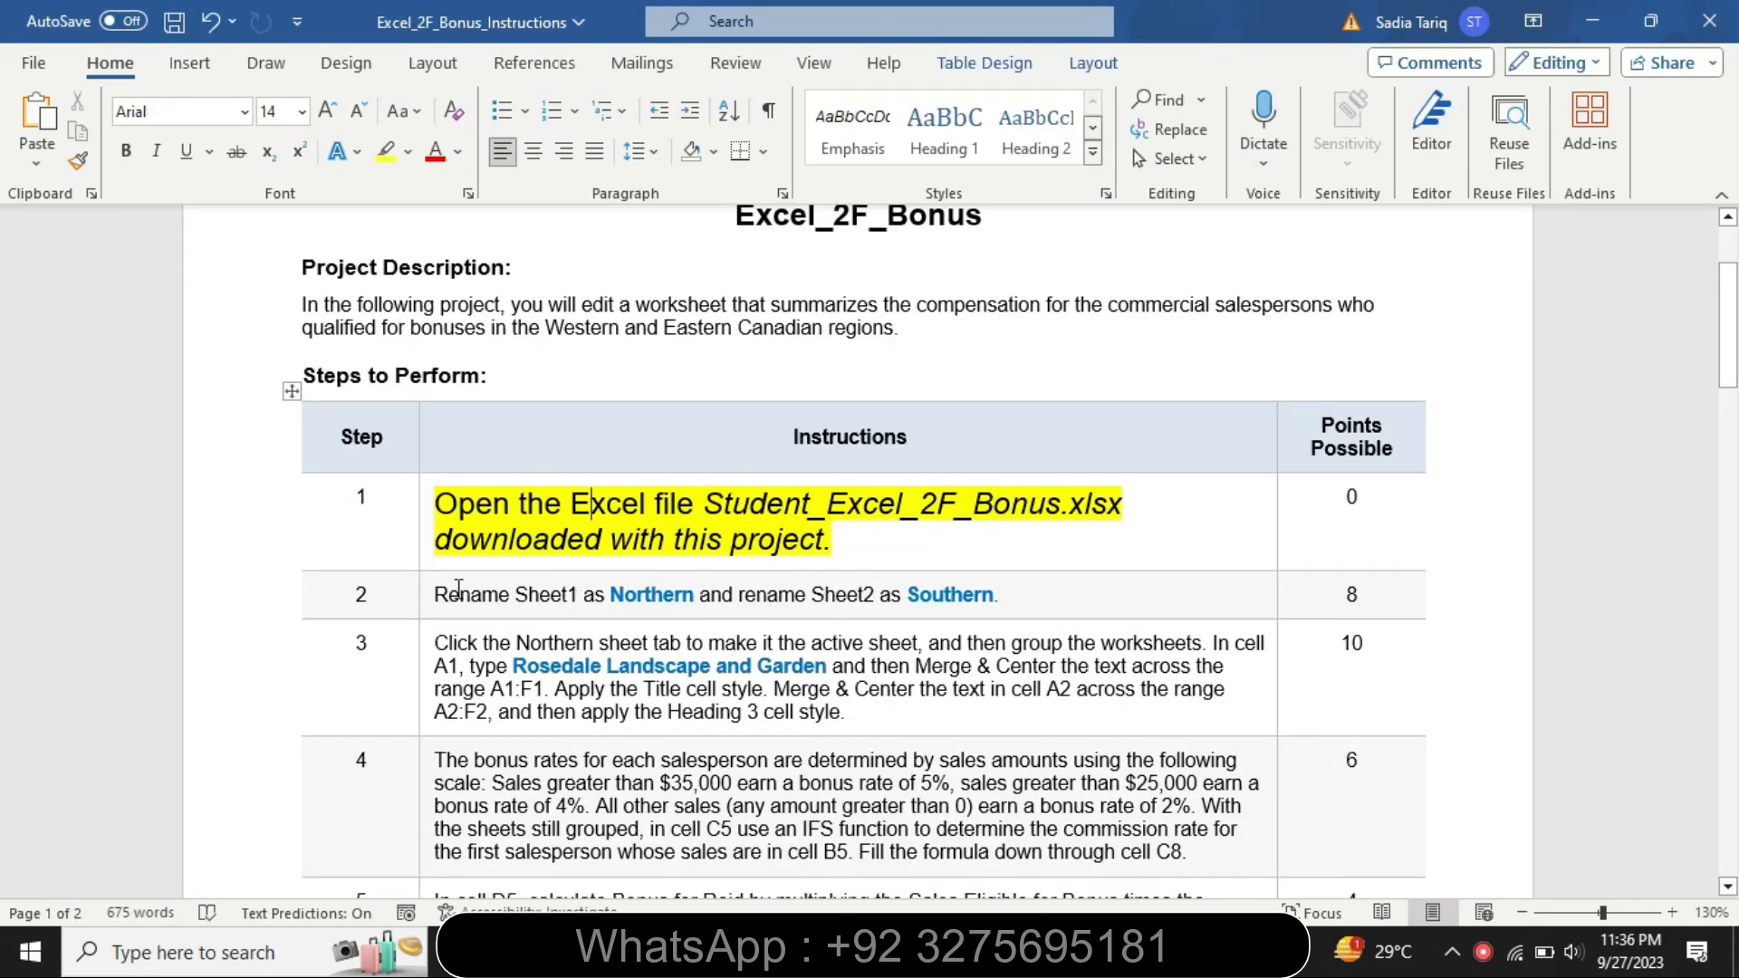
Step: Set the step 1 instruction text to 9 pt and remove its highlight
click(425, 503)
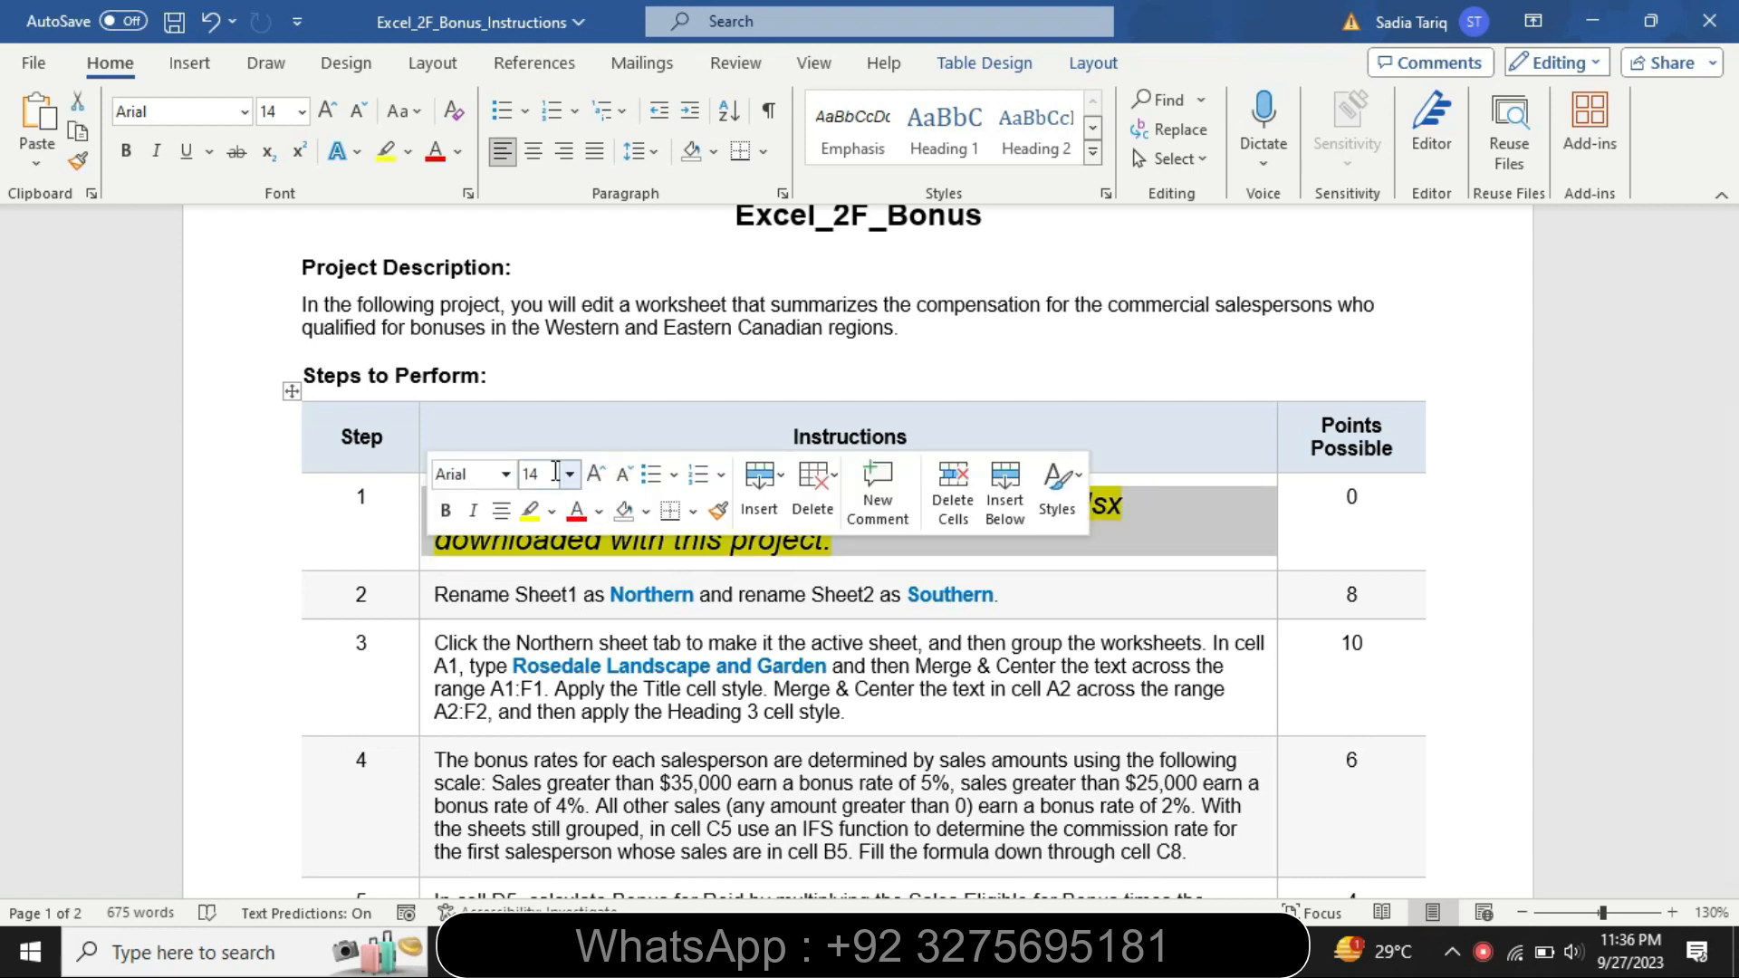
click(568, 474)
click(563, 47)
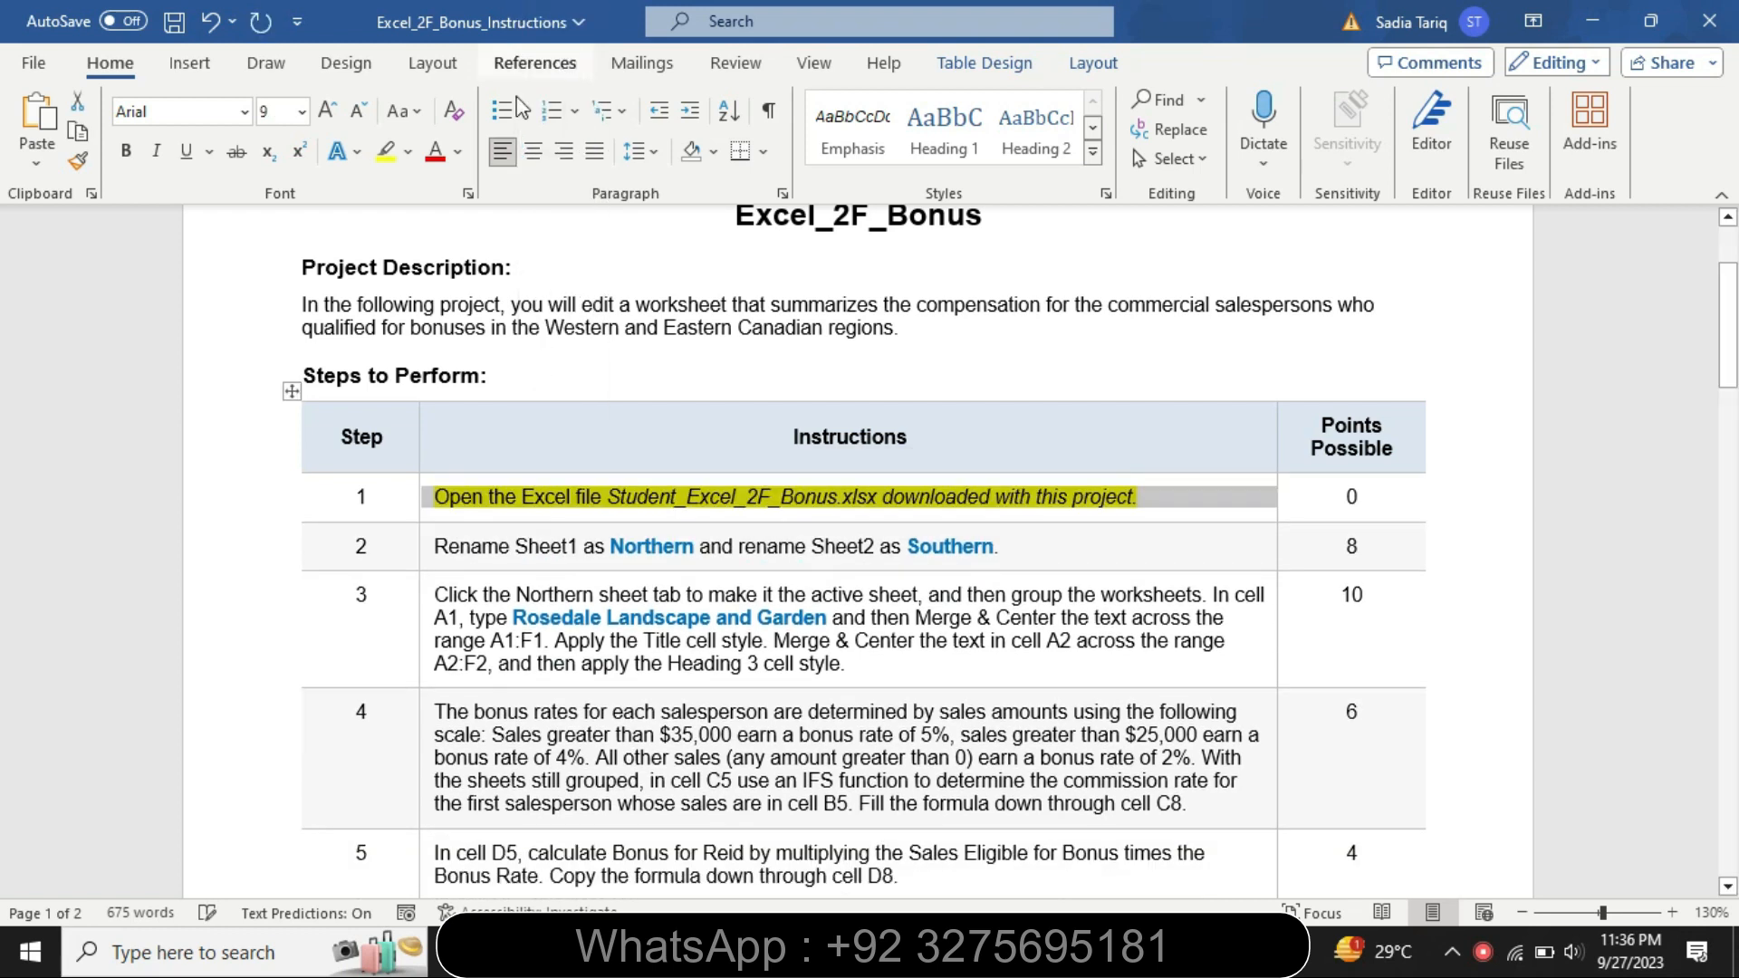
click(409, 152)
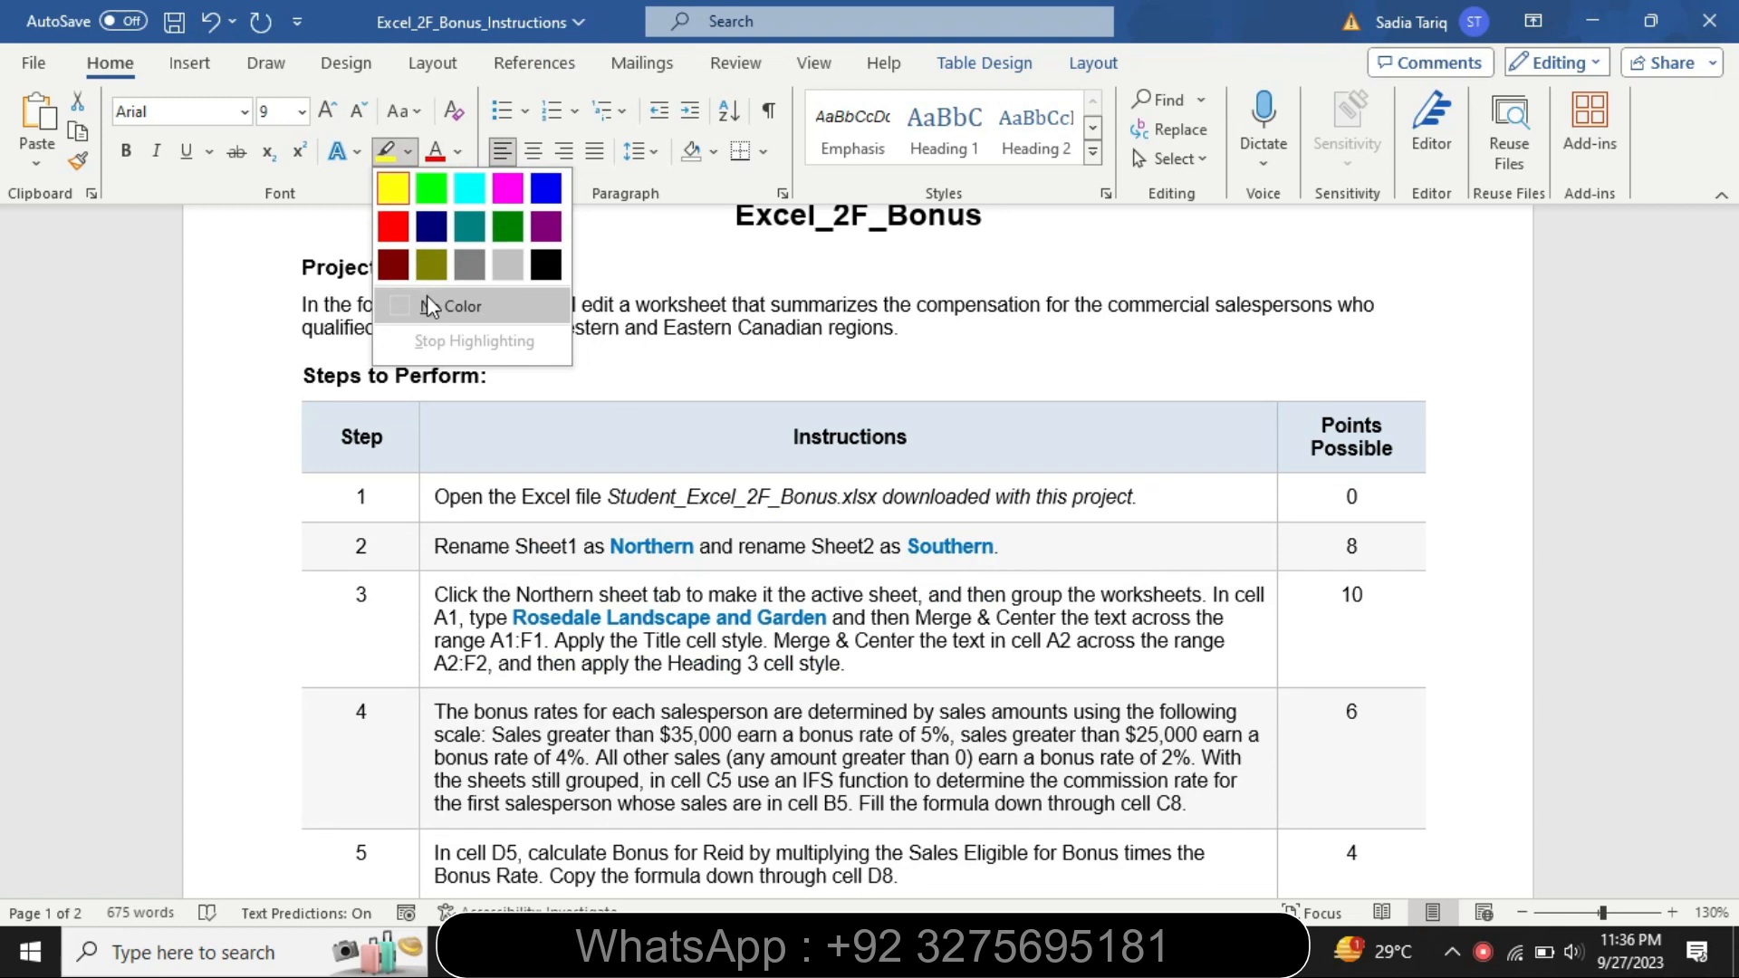
click(426, 295)
Step: Set the step 2 instruction text to 14 pt and highlight it in yellow
click(420, 554)
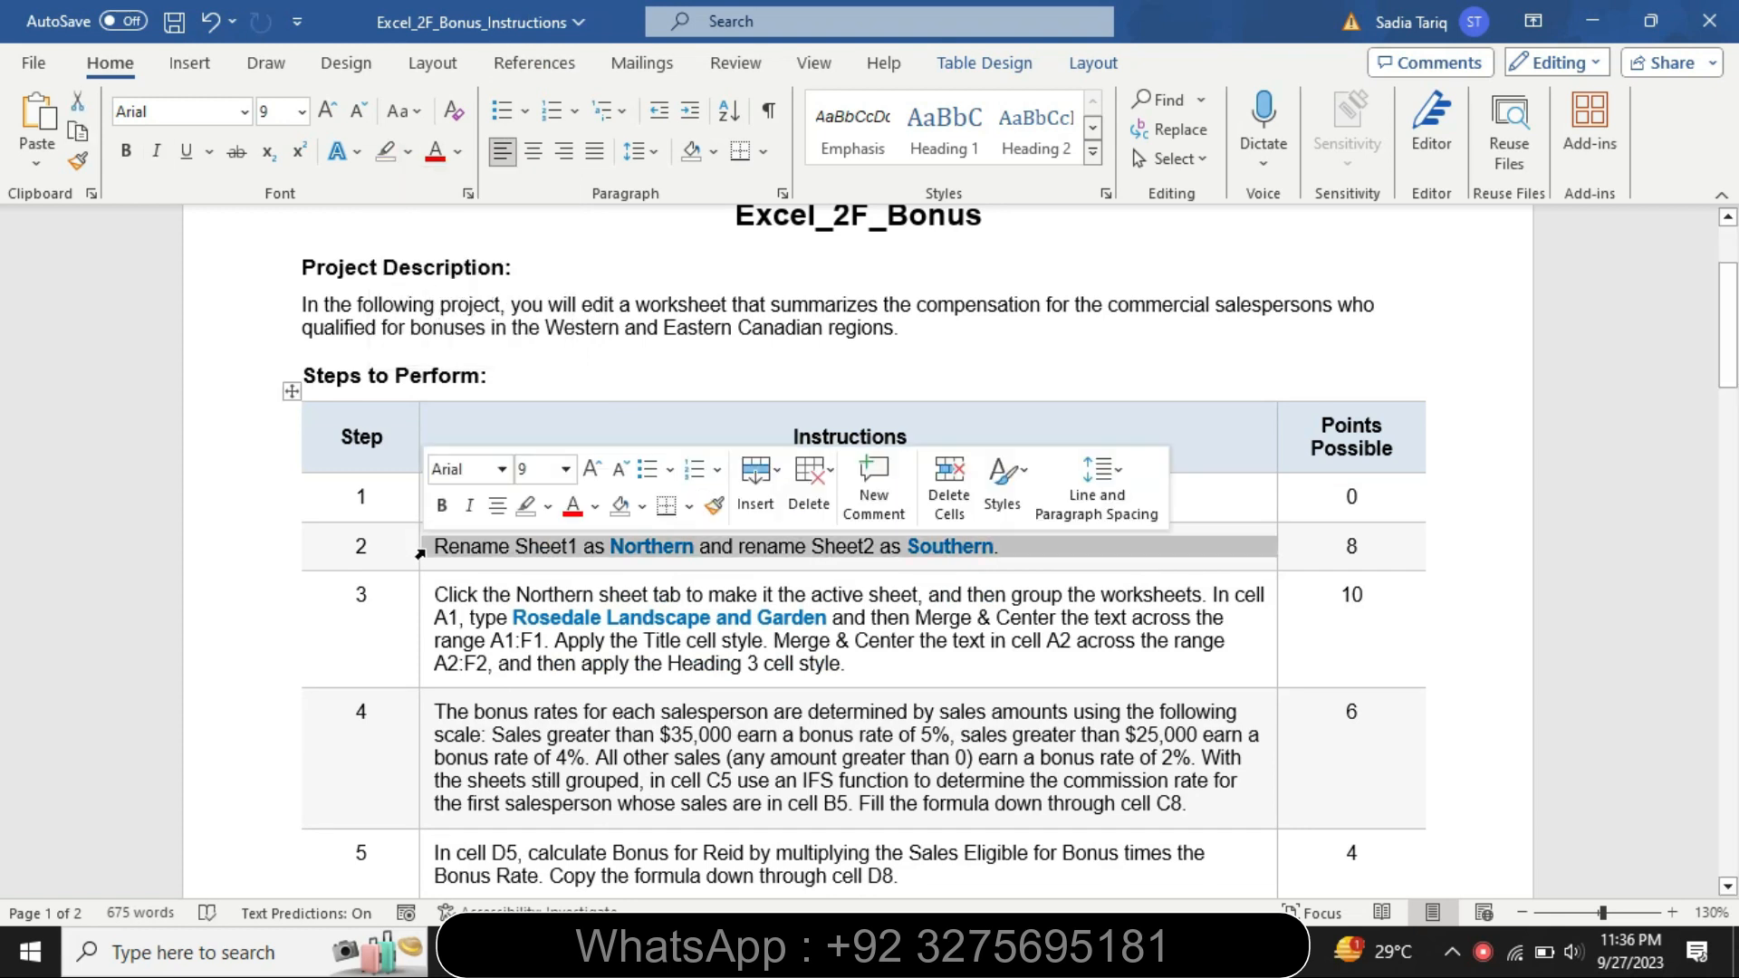
click(565, 470)
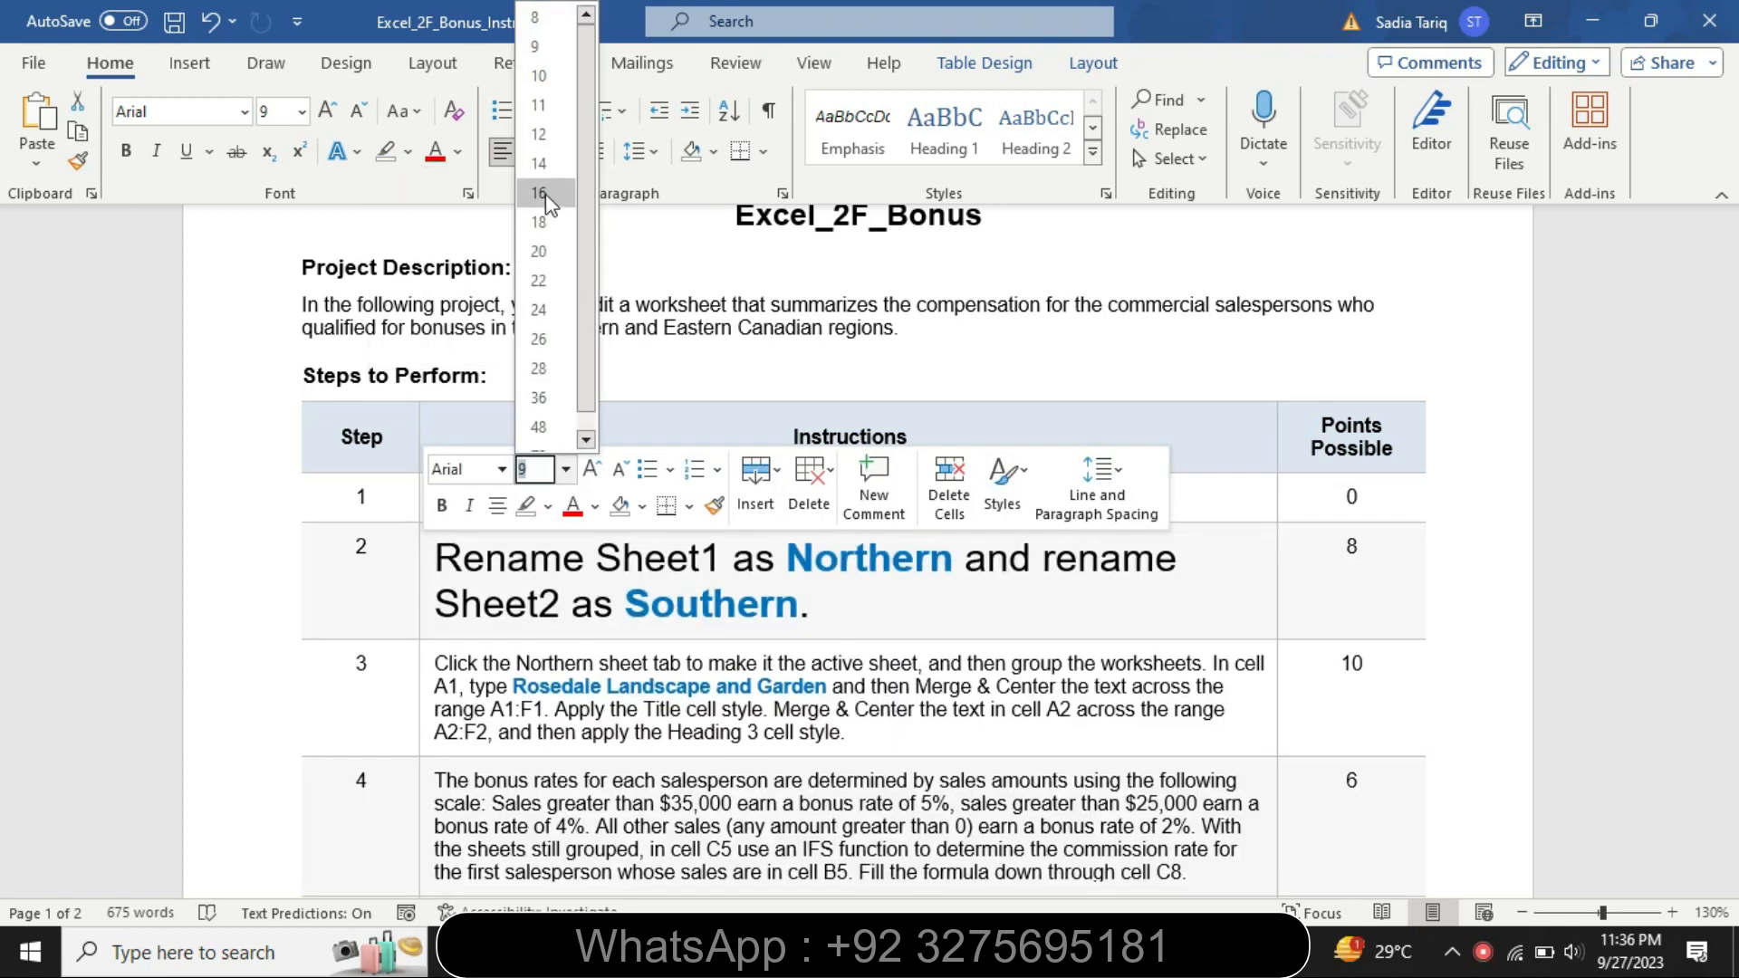
click(540, 164)
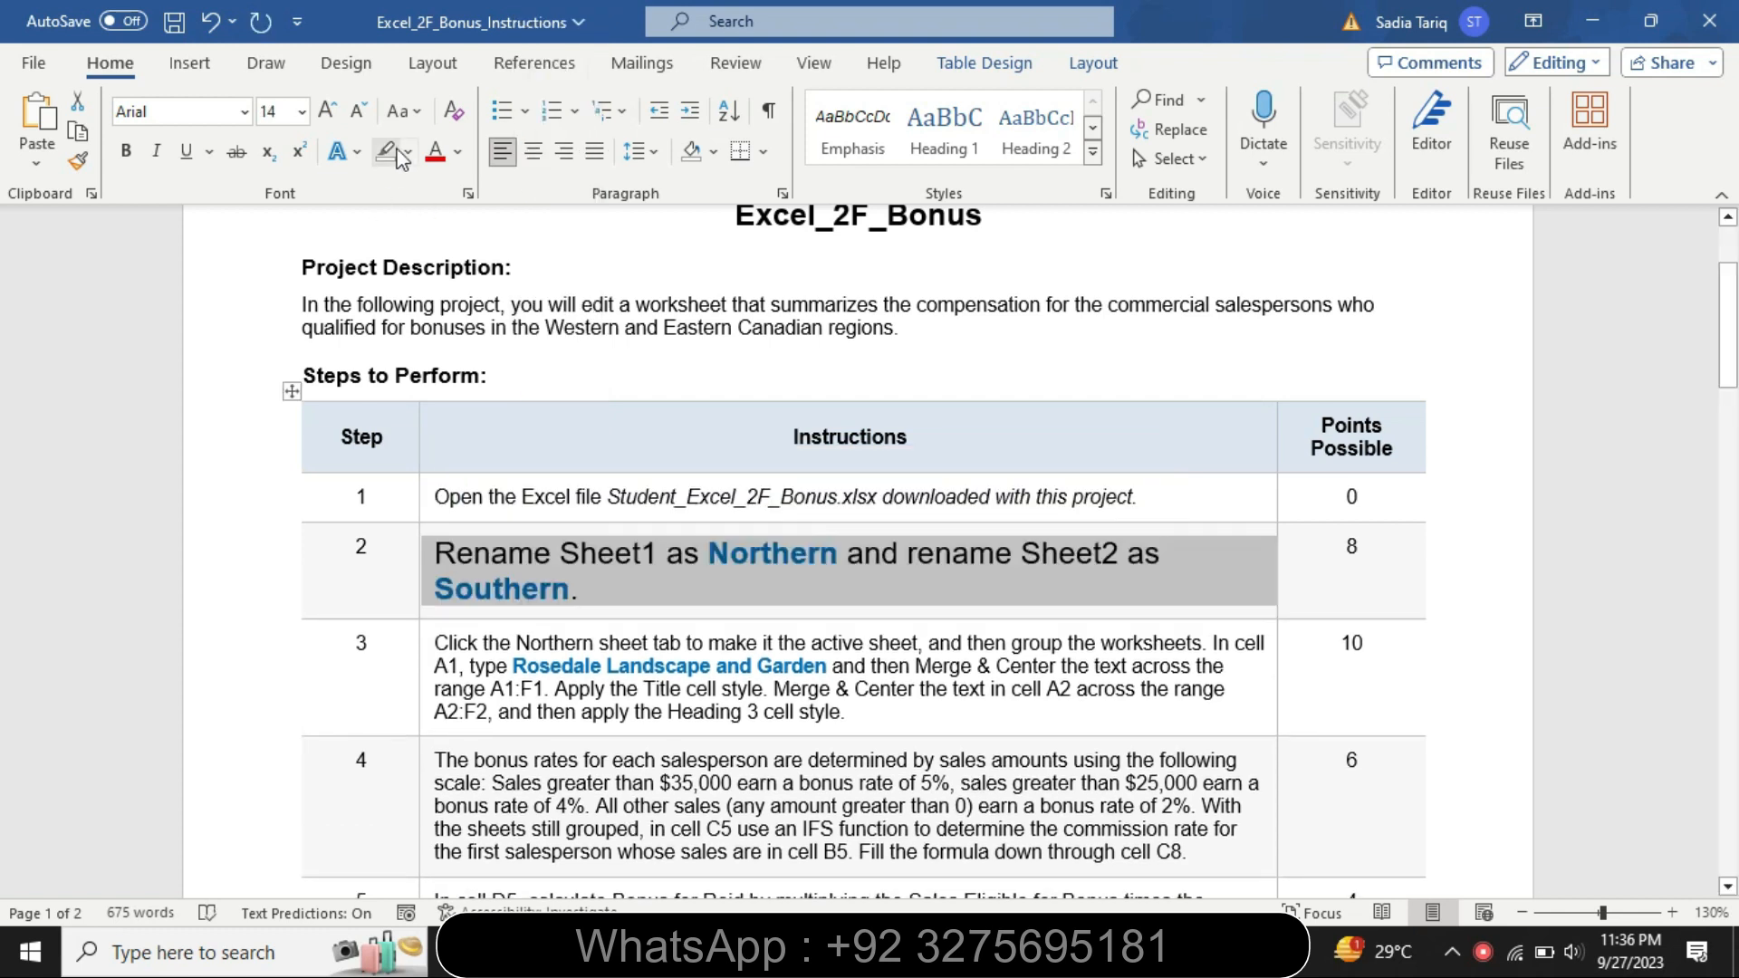
click(408, 152)
click(388, 181)
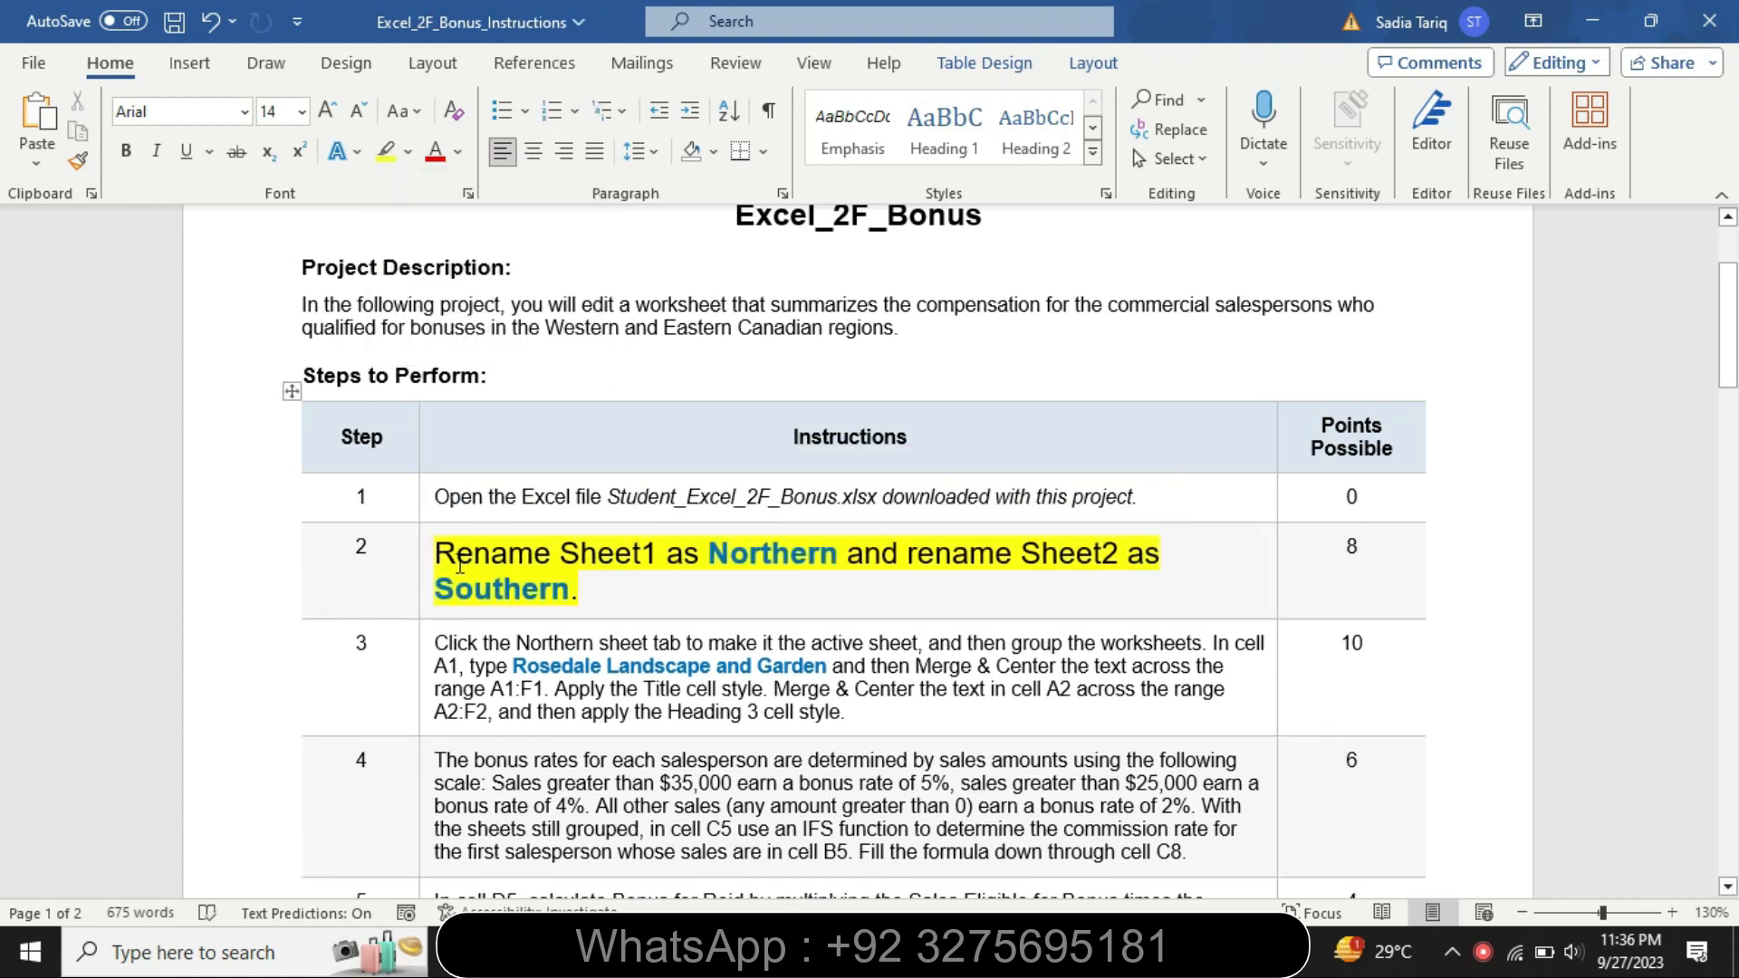
Step: Highlight "Rename Sheet1 as Northern and" in the step 2 instruction in turquoise
drag(437, 555, 875, 553)
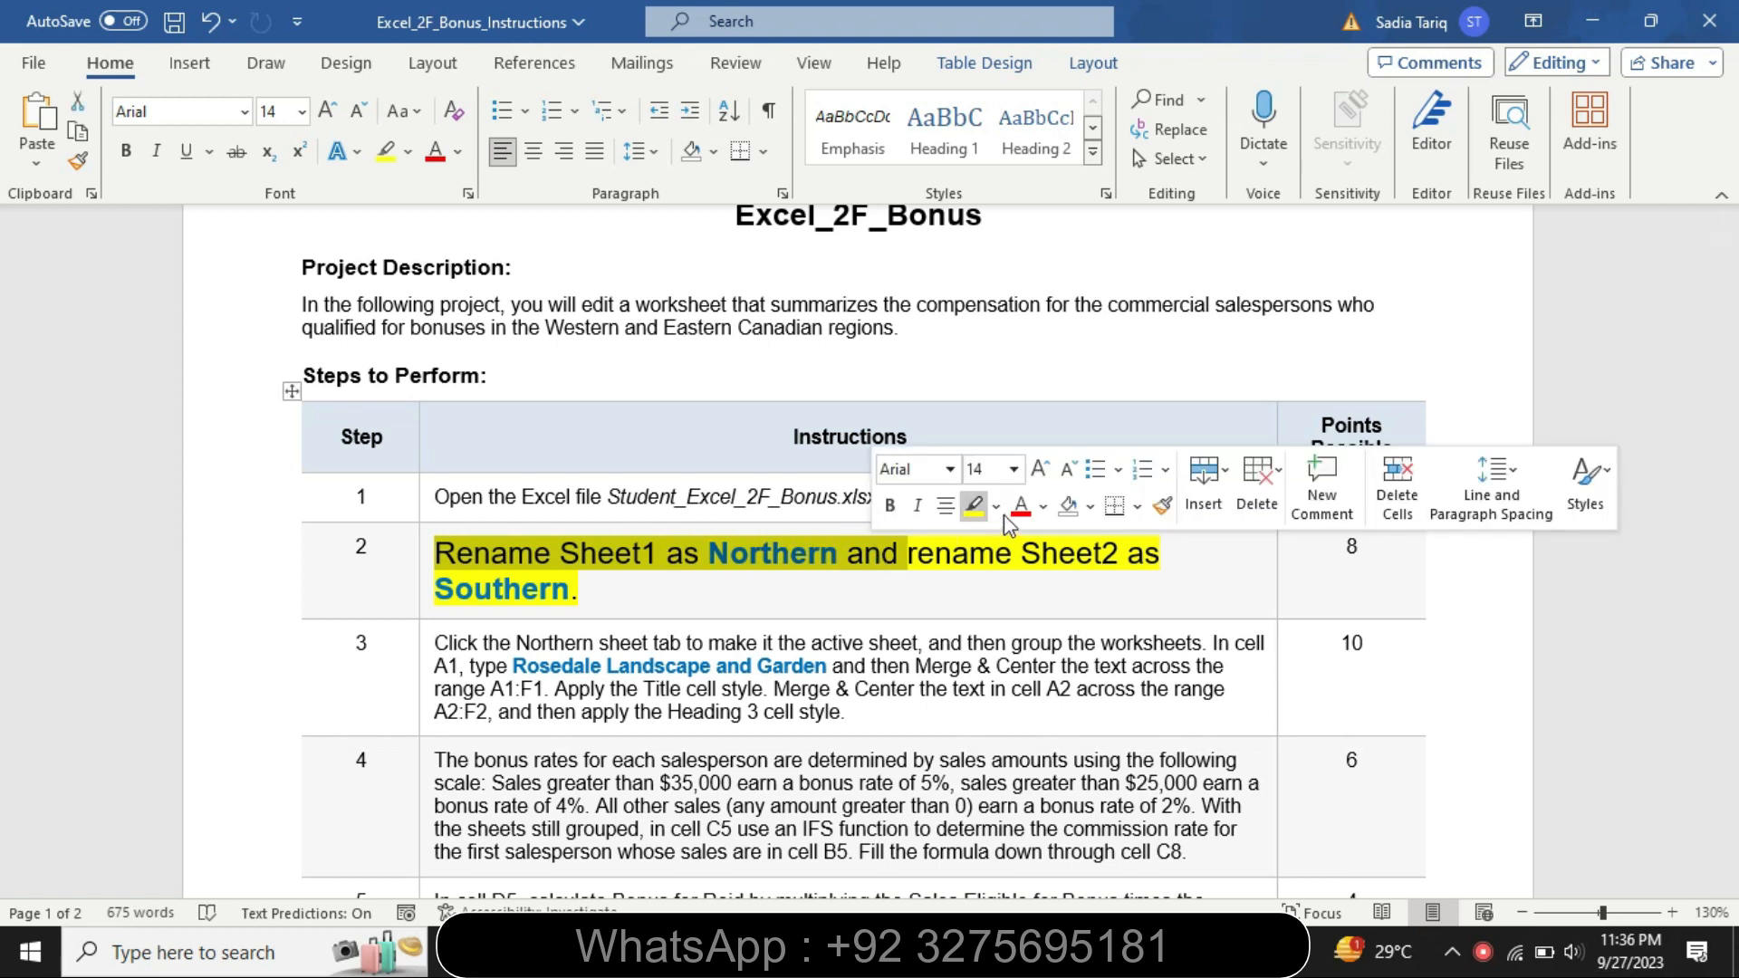
click(995, 505)
click(1057, 543)
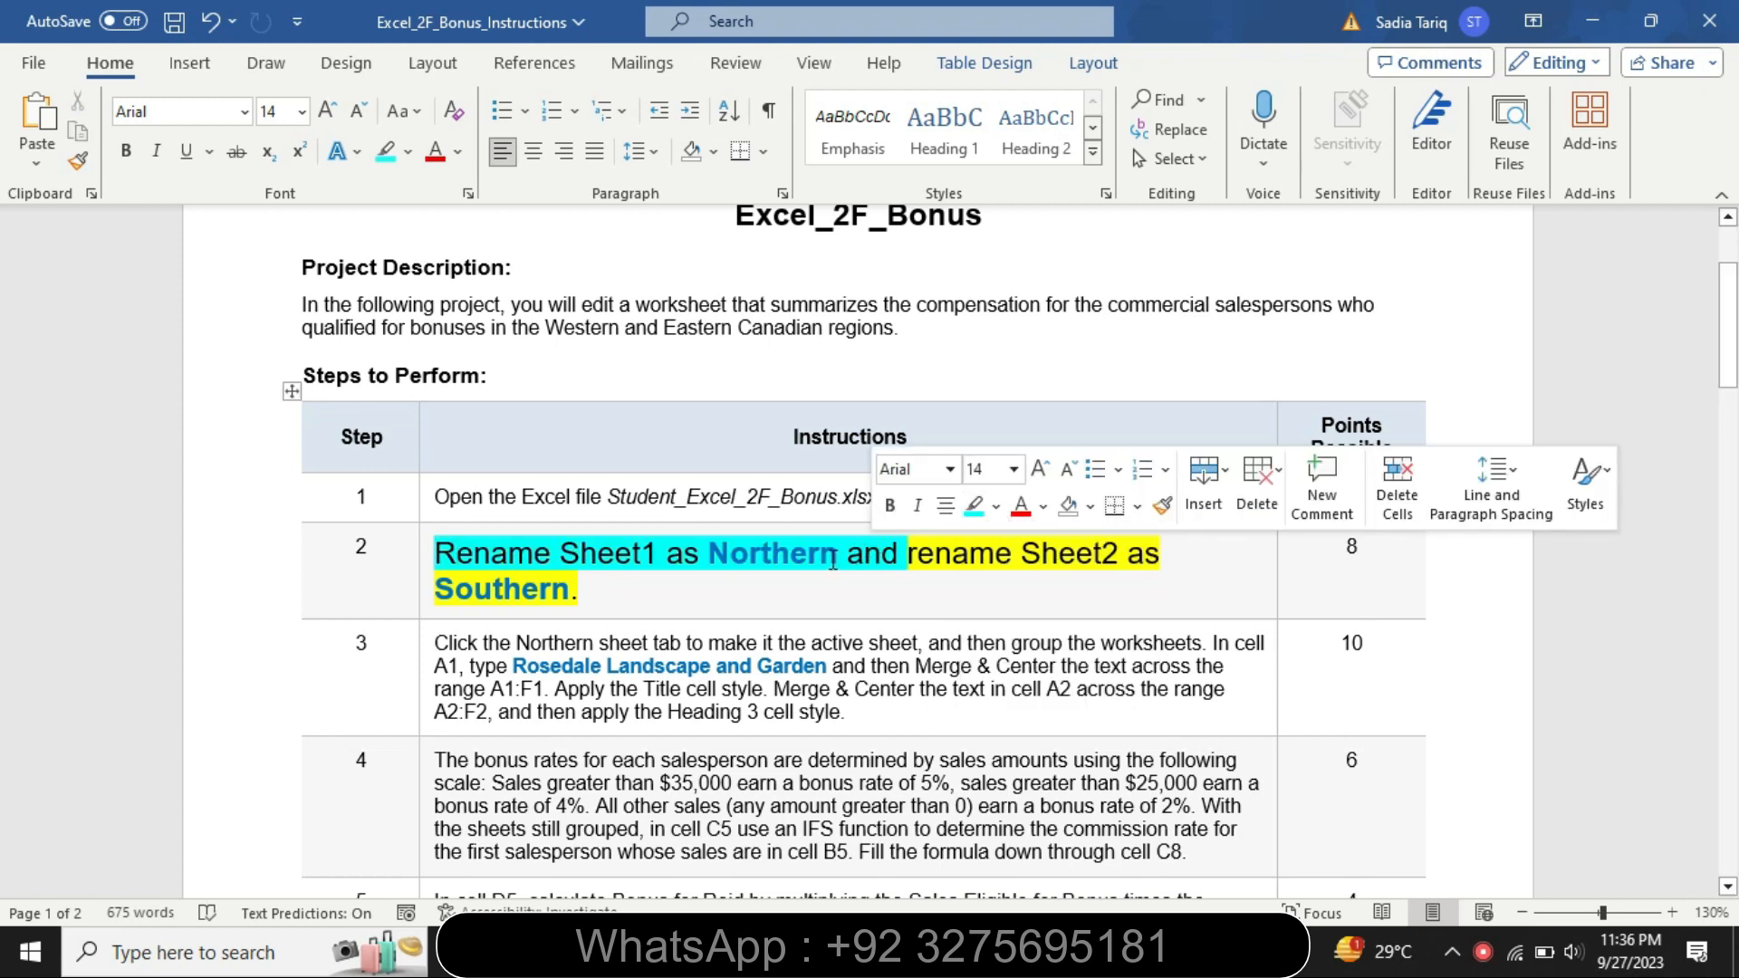
Step: Mark the name Northern in the instructions, switch to the Excel workbook and rename Sheet1 as Northern
drag(839, 554, 718, 558)
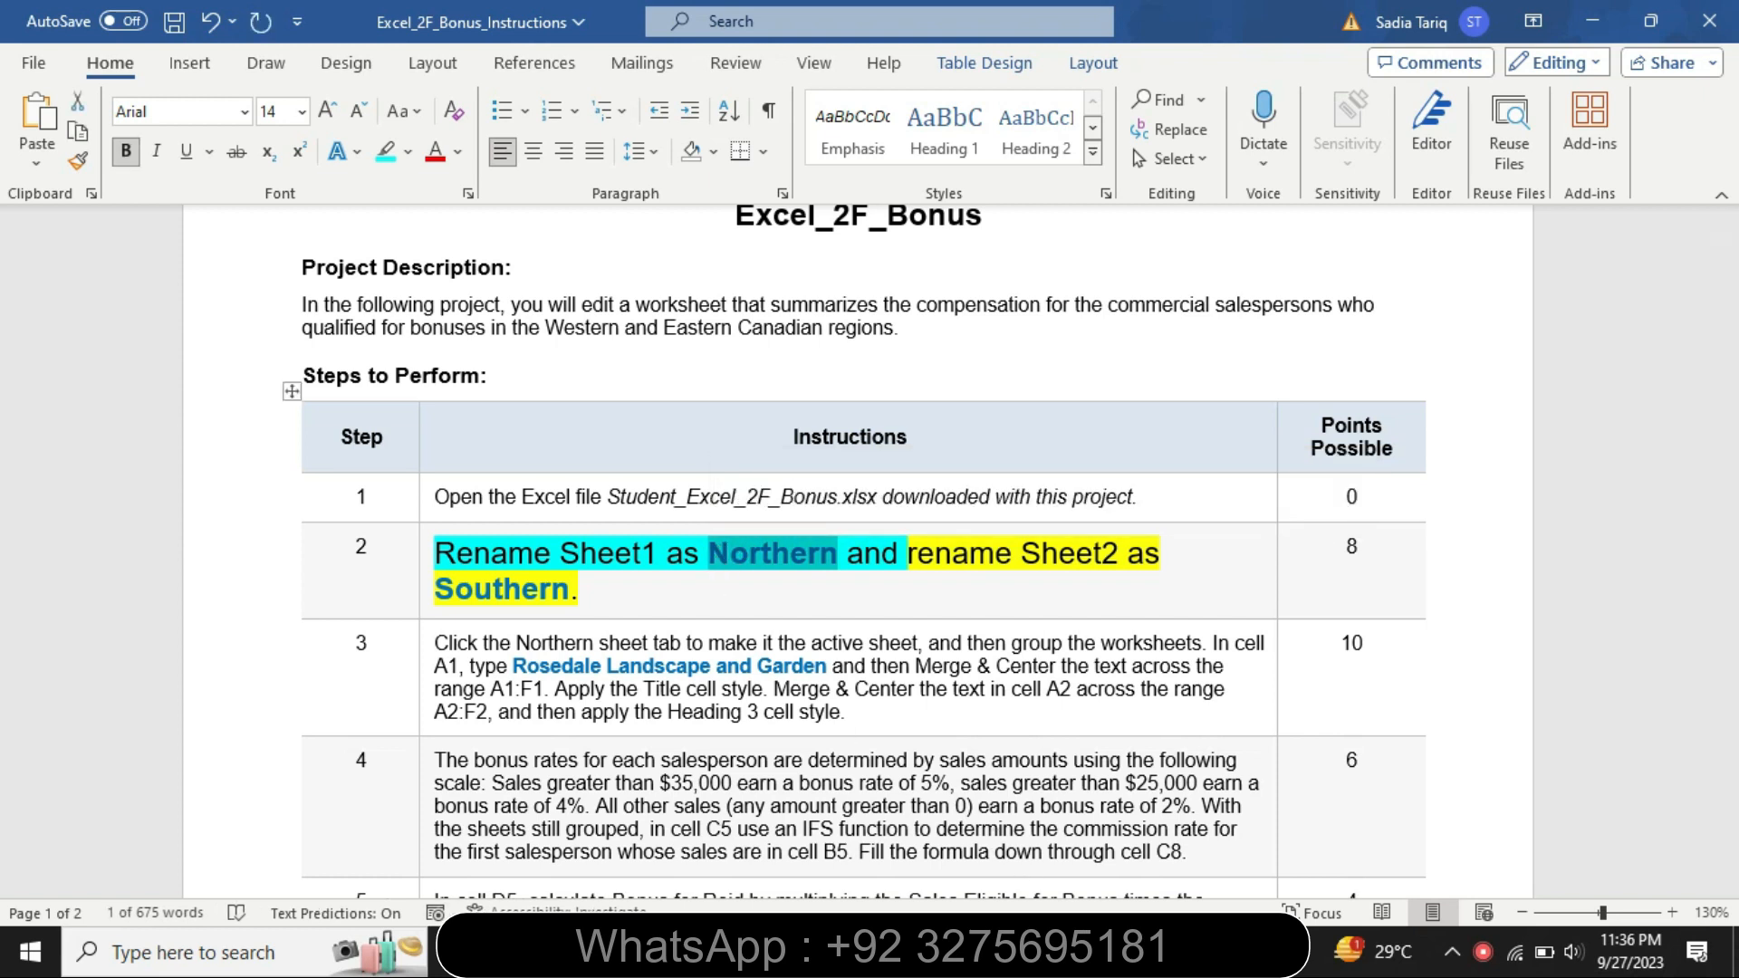
click(996, 951)
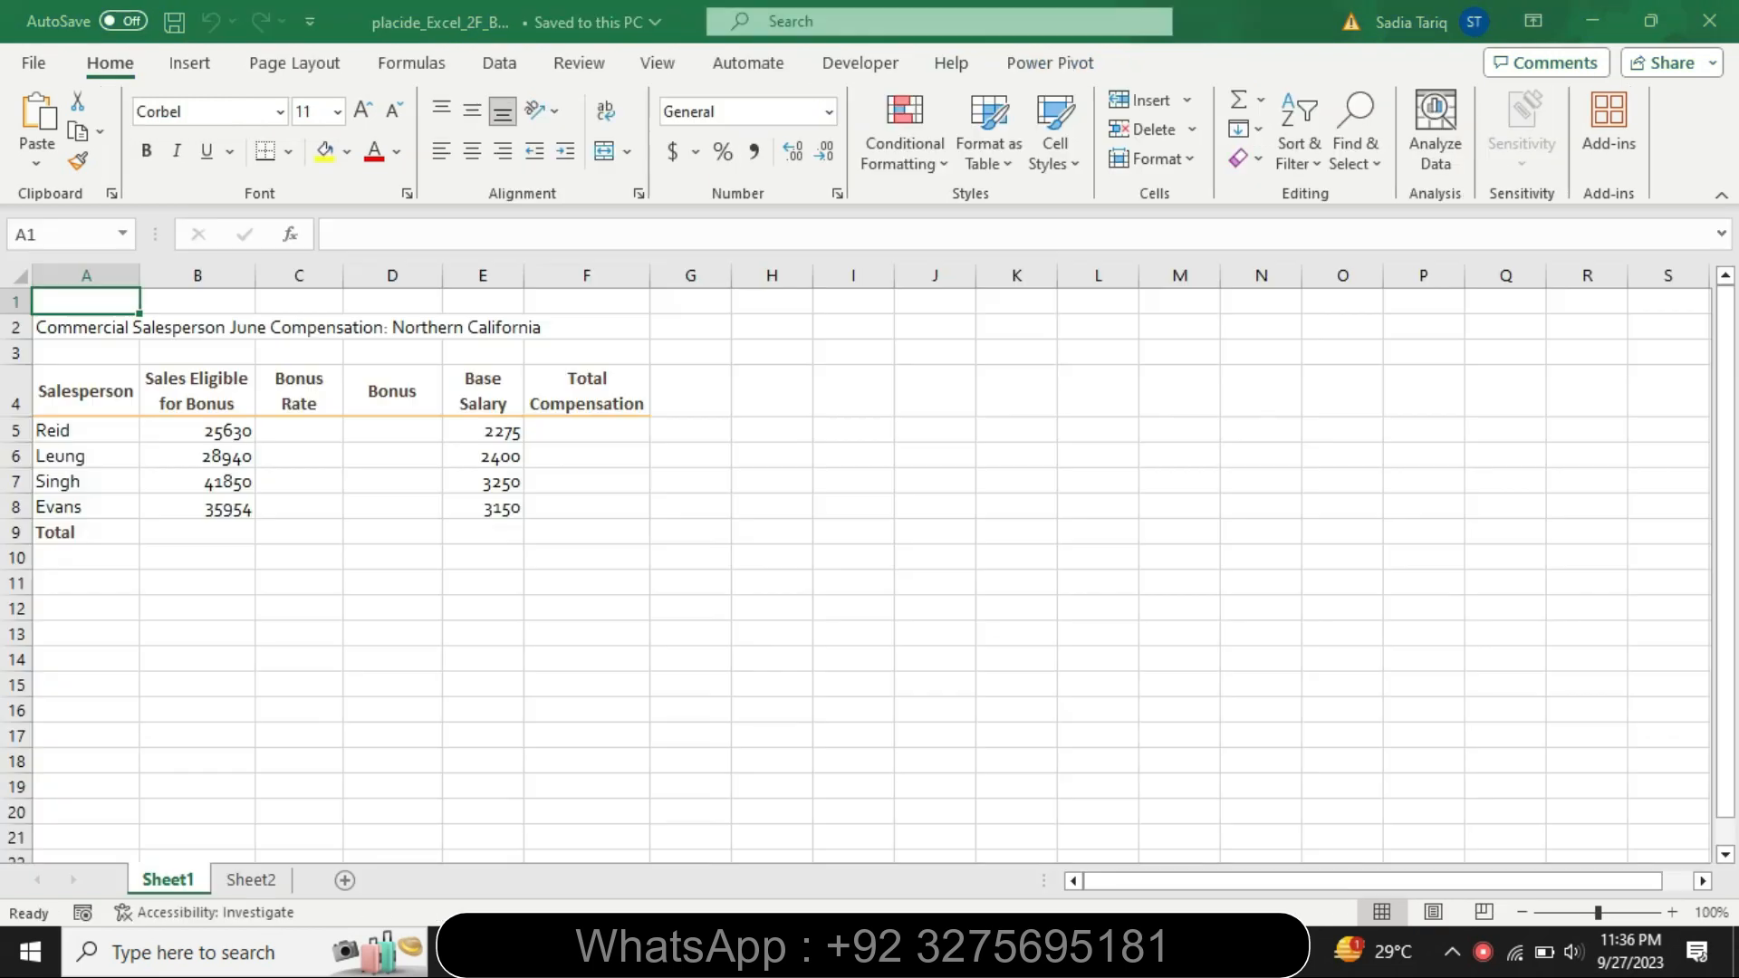
right_click(173, 881)
click(252, 555)
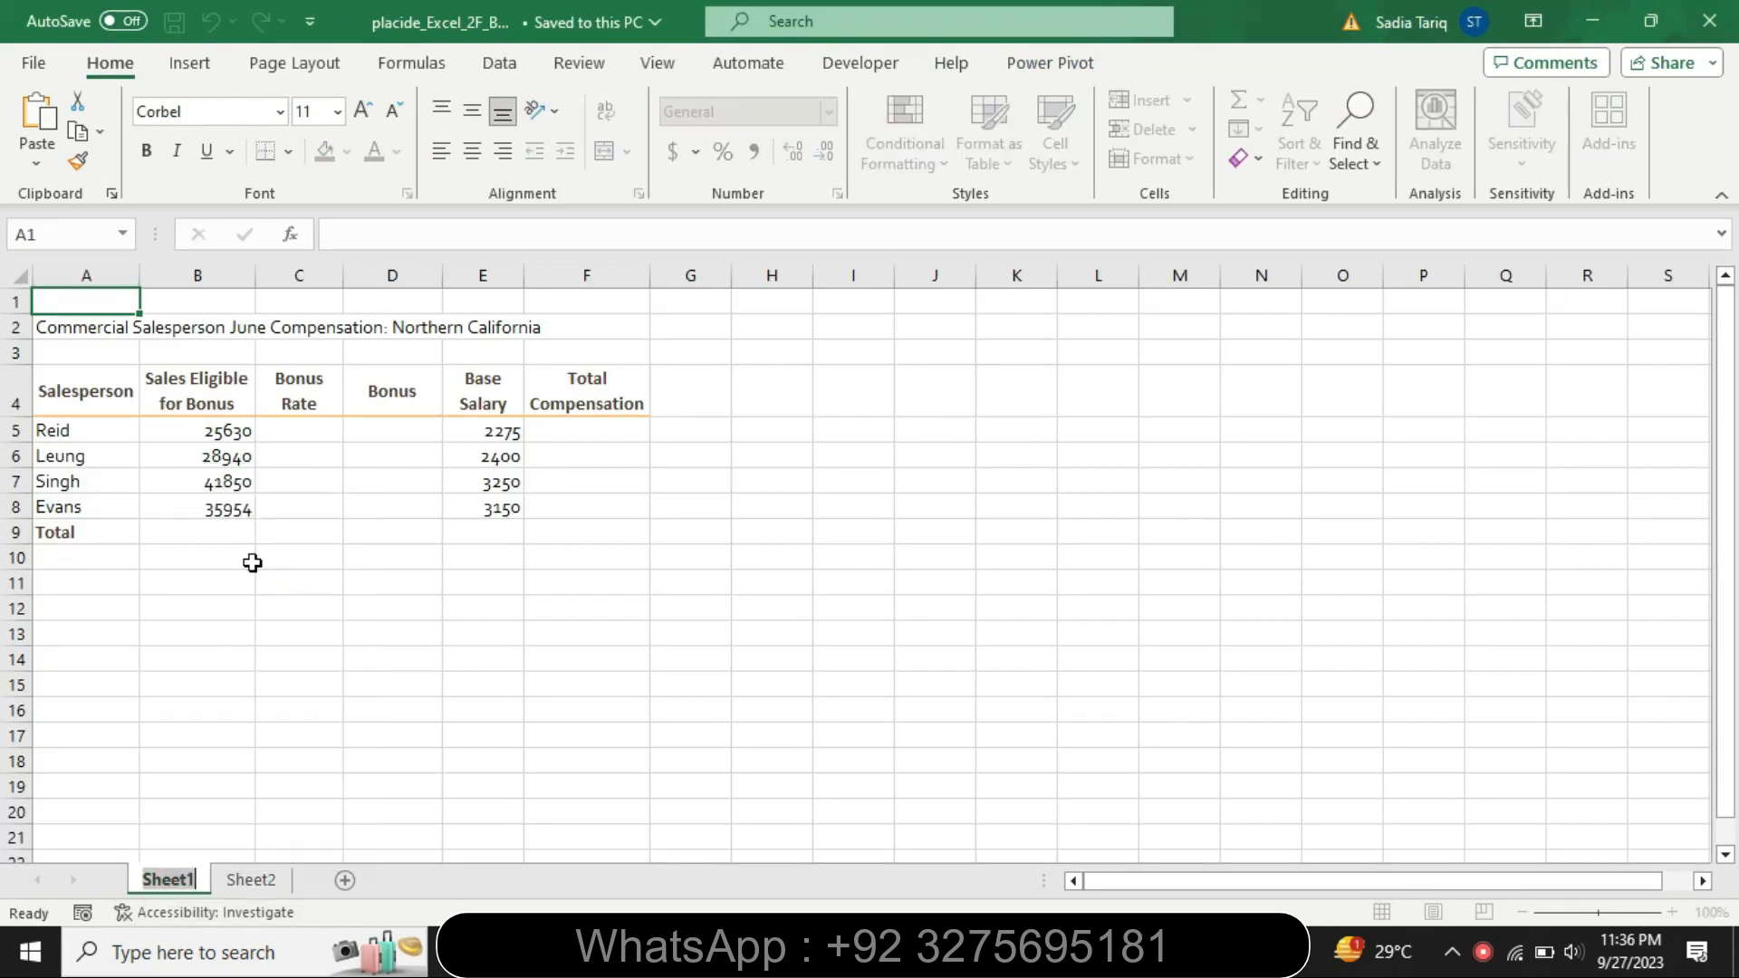
text(Northern)
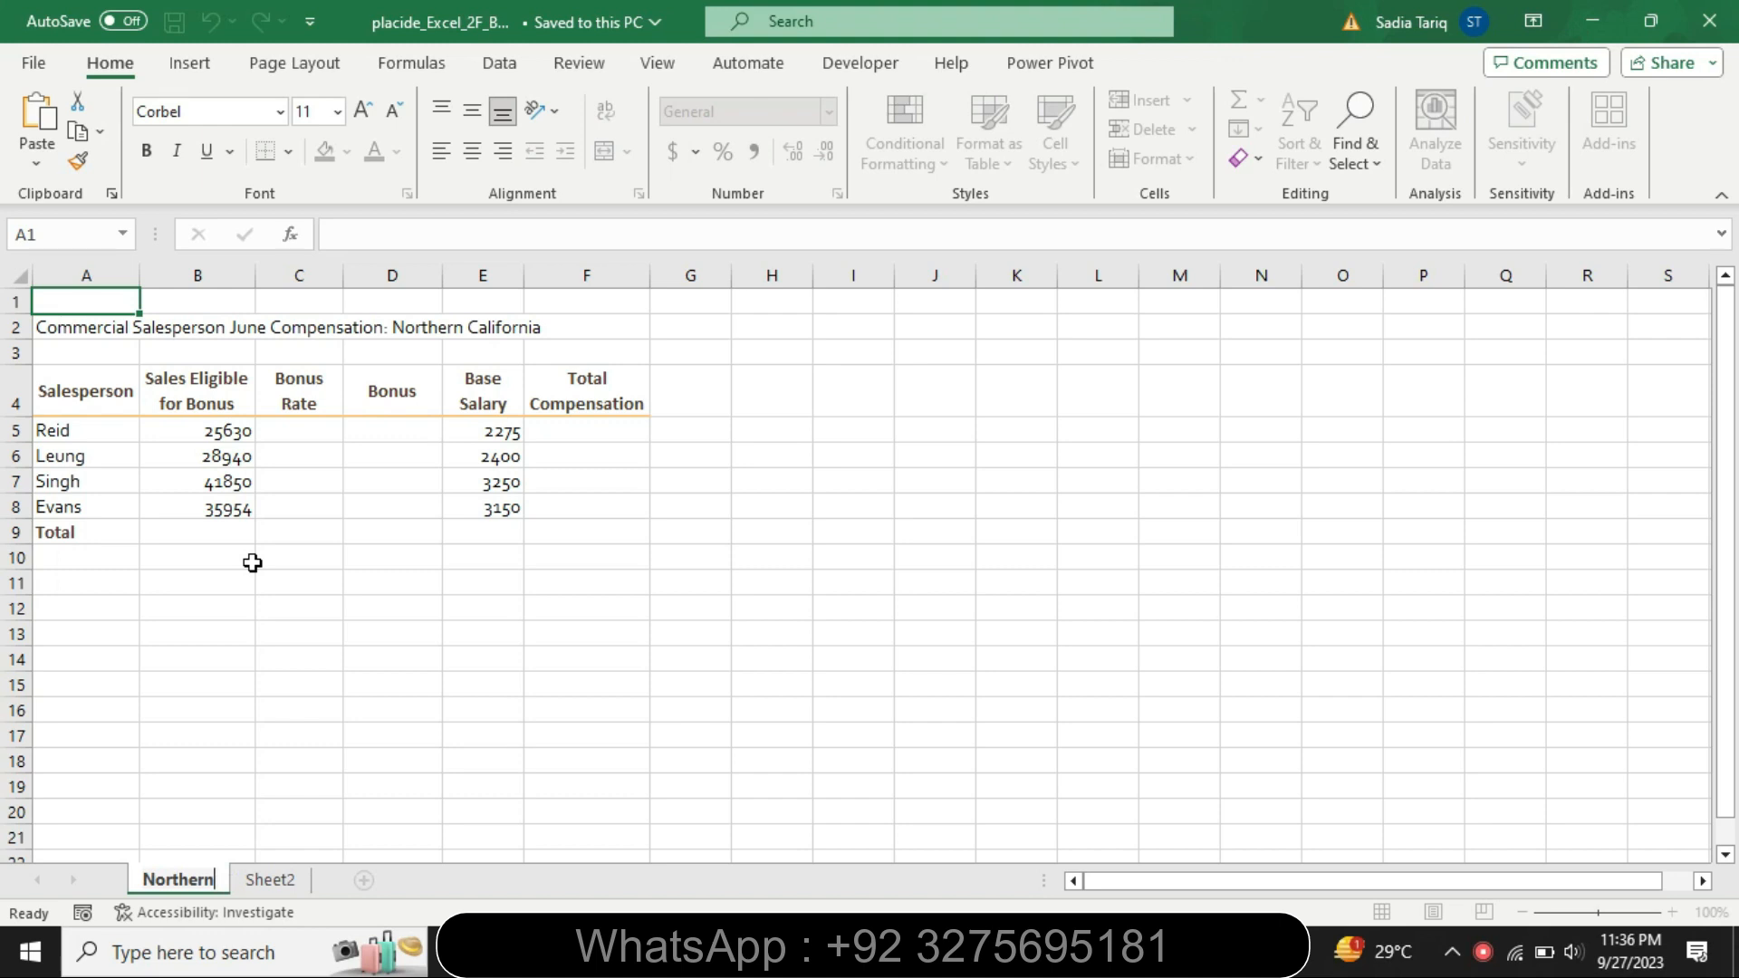
key(Return)
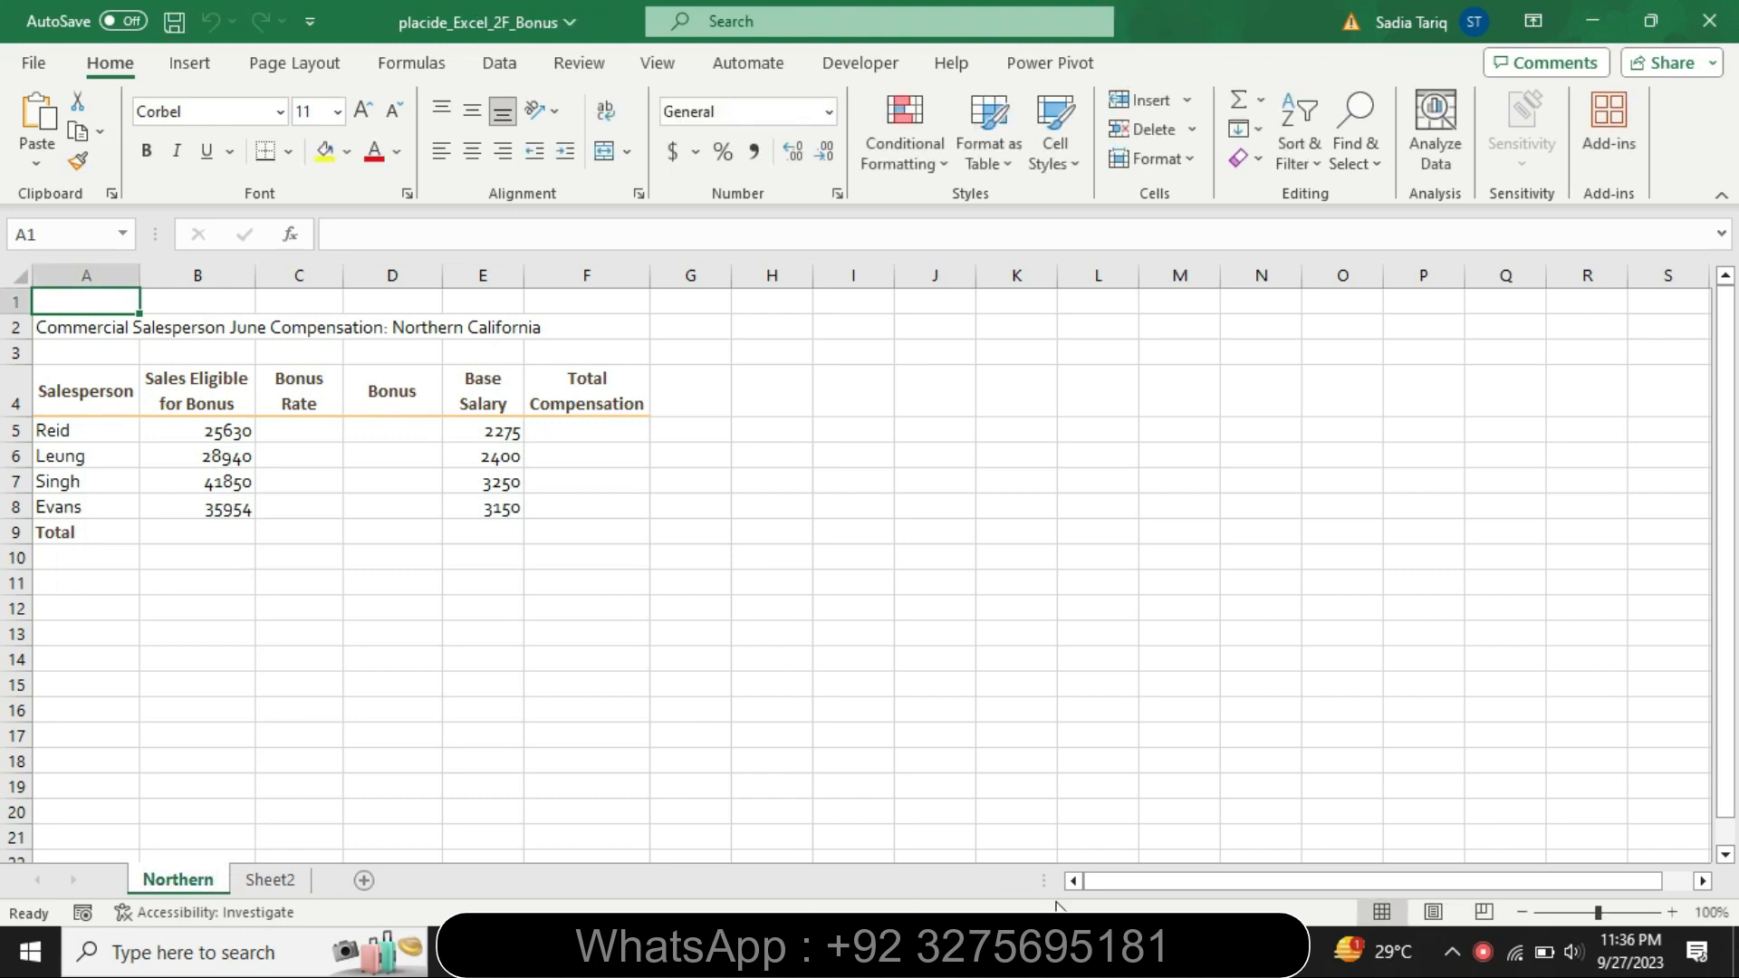
Step: Check the second sheet name in the Word instructions, and rename Sheet2 as Southern in the Excel workbook
key(alt+Tab)
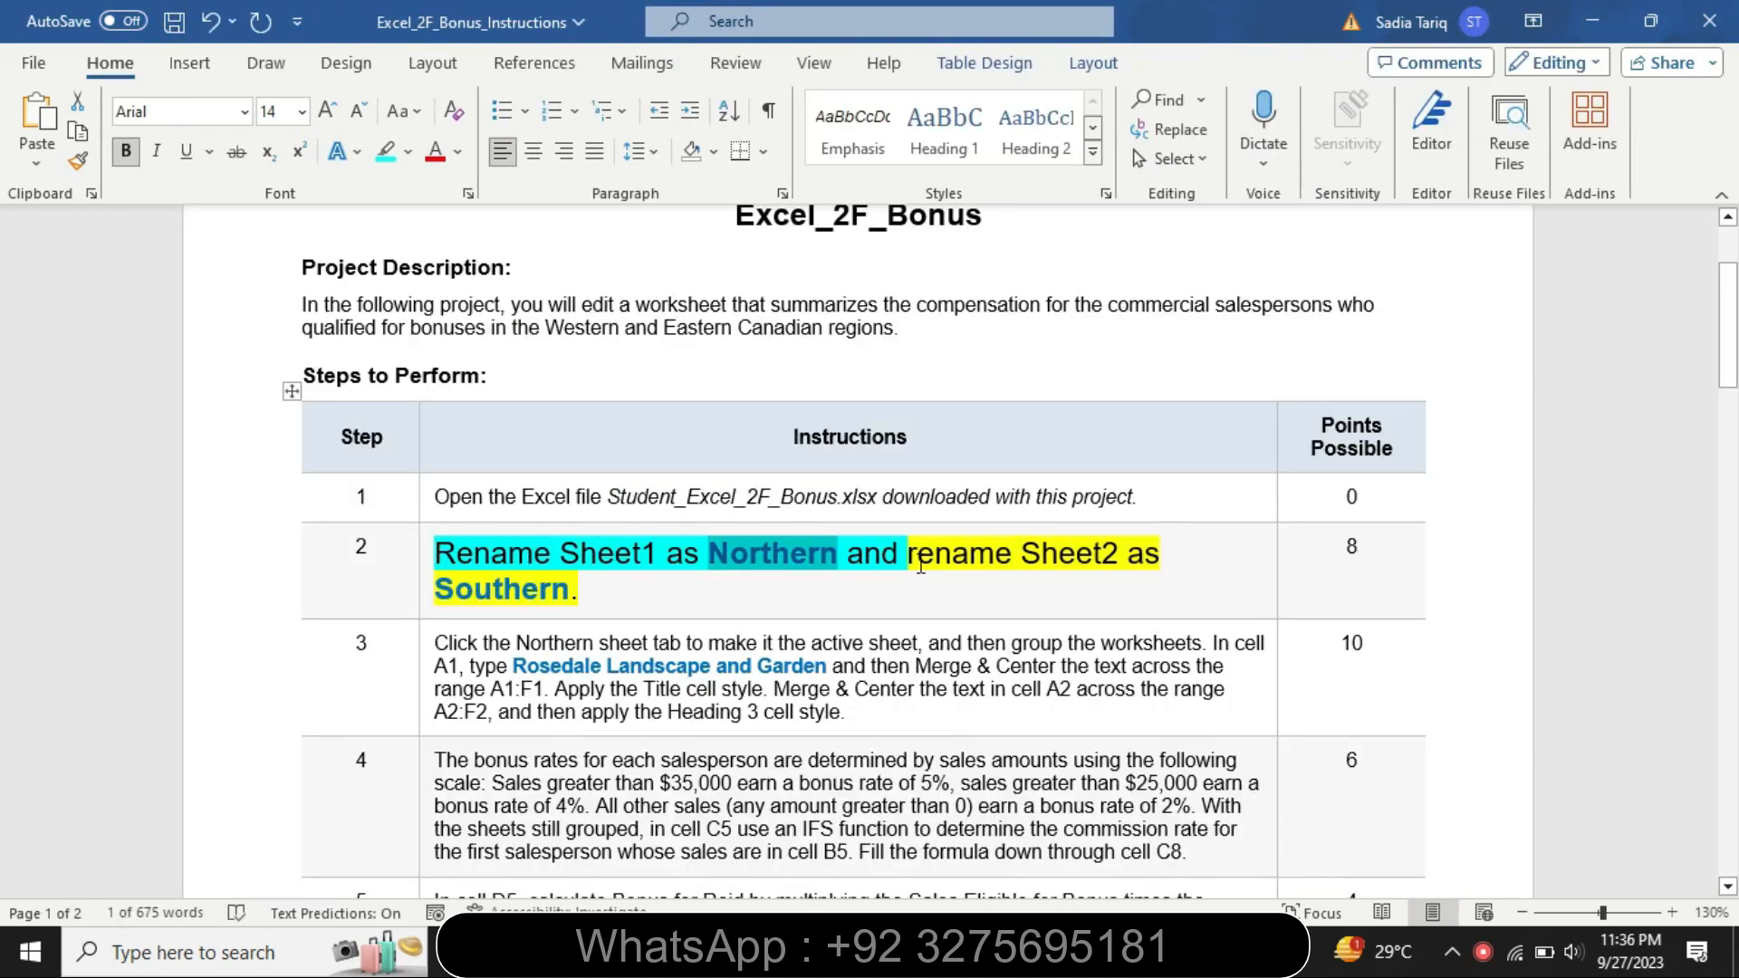
drag(568, 590, 442, 605)
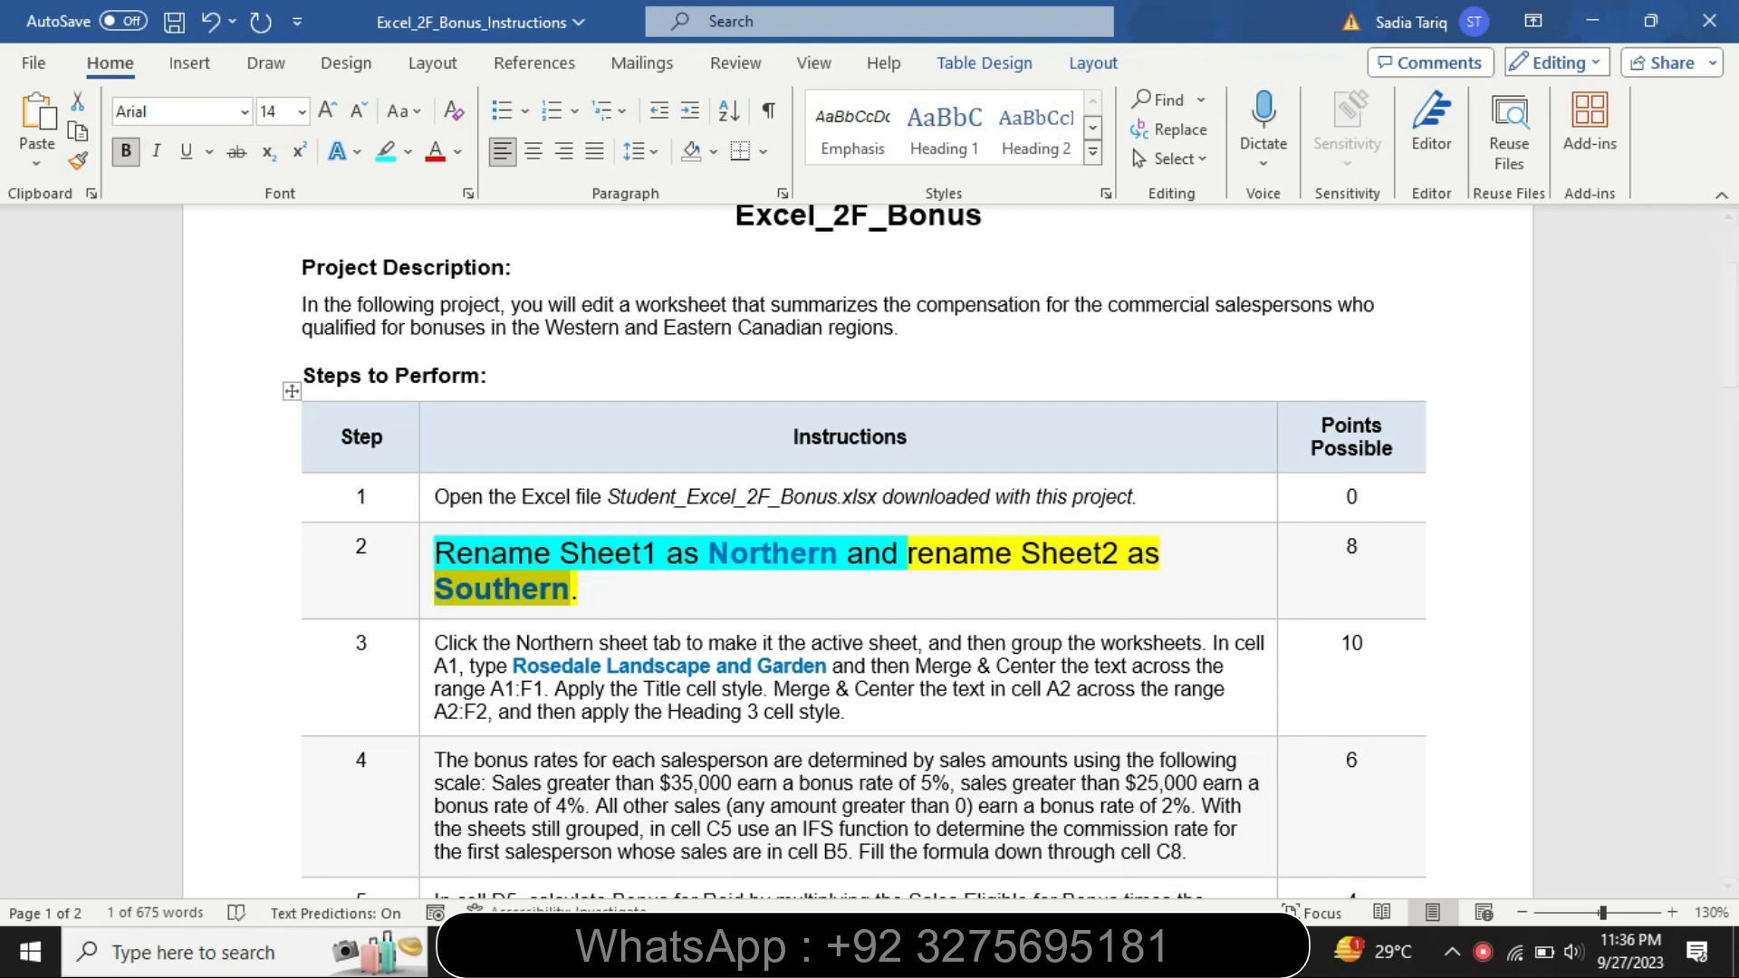
key(alt+Tab)
click(280, 883)
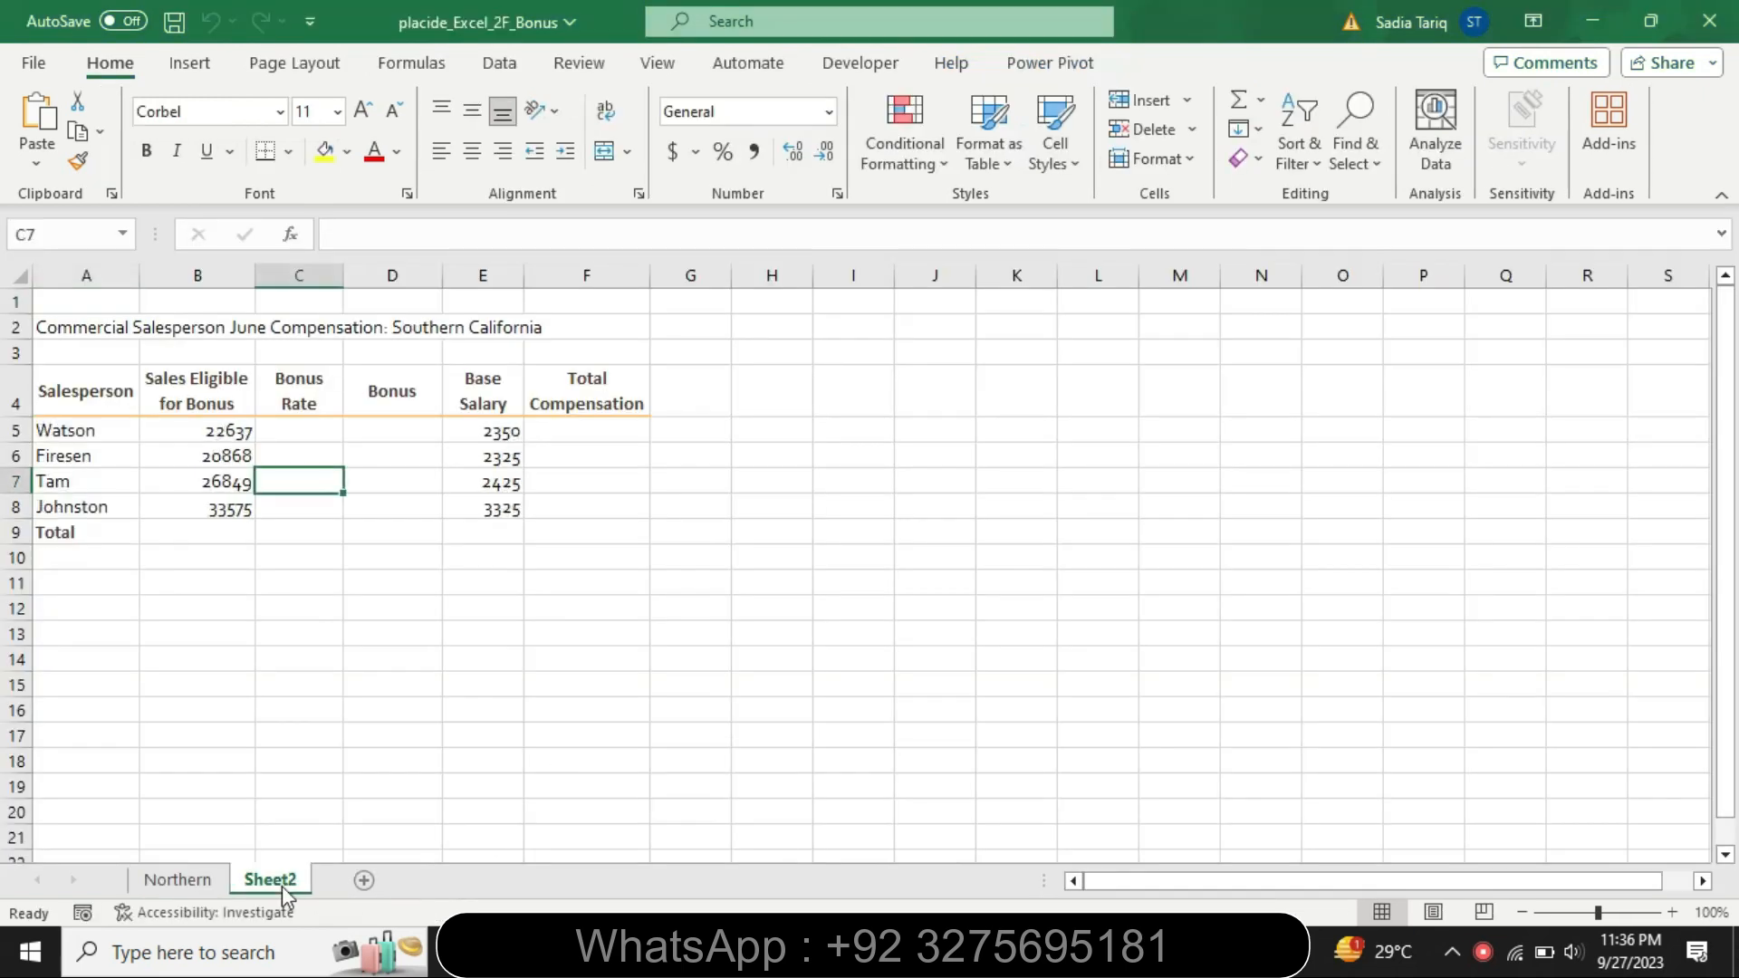
right_click(280, 883)
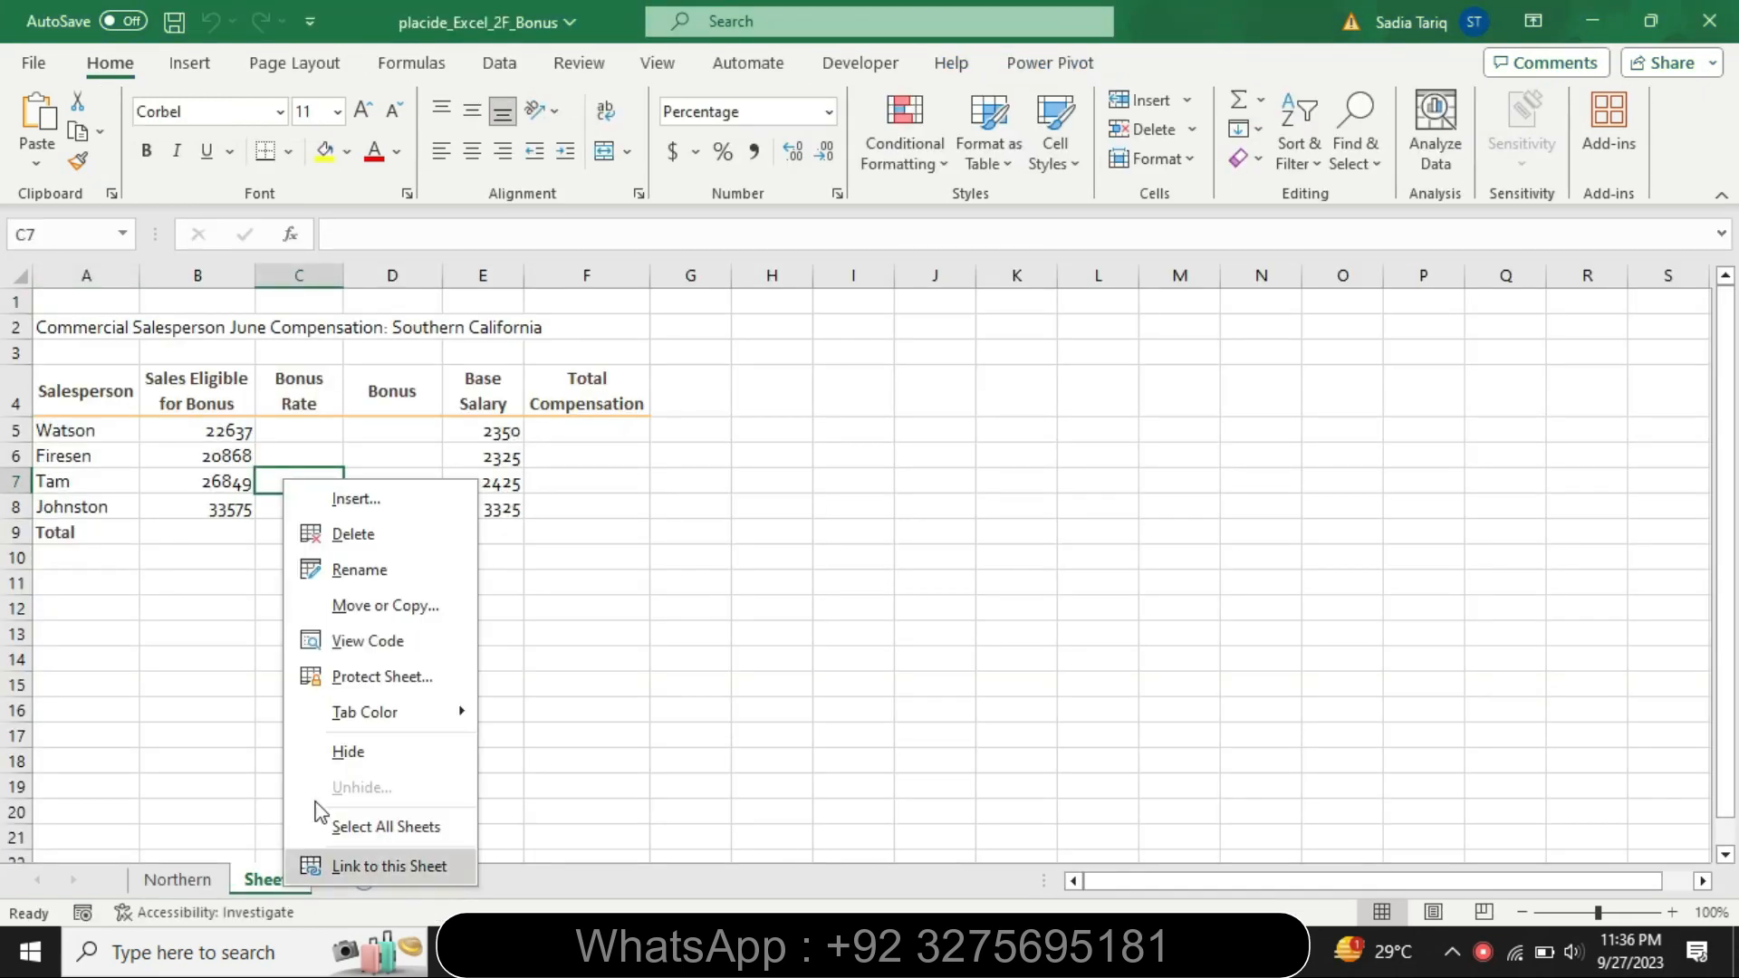
click(351, 579)
text(Southern)
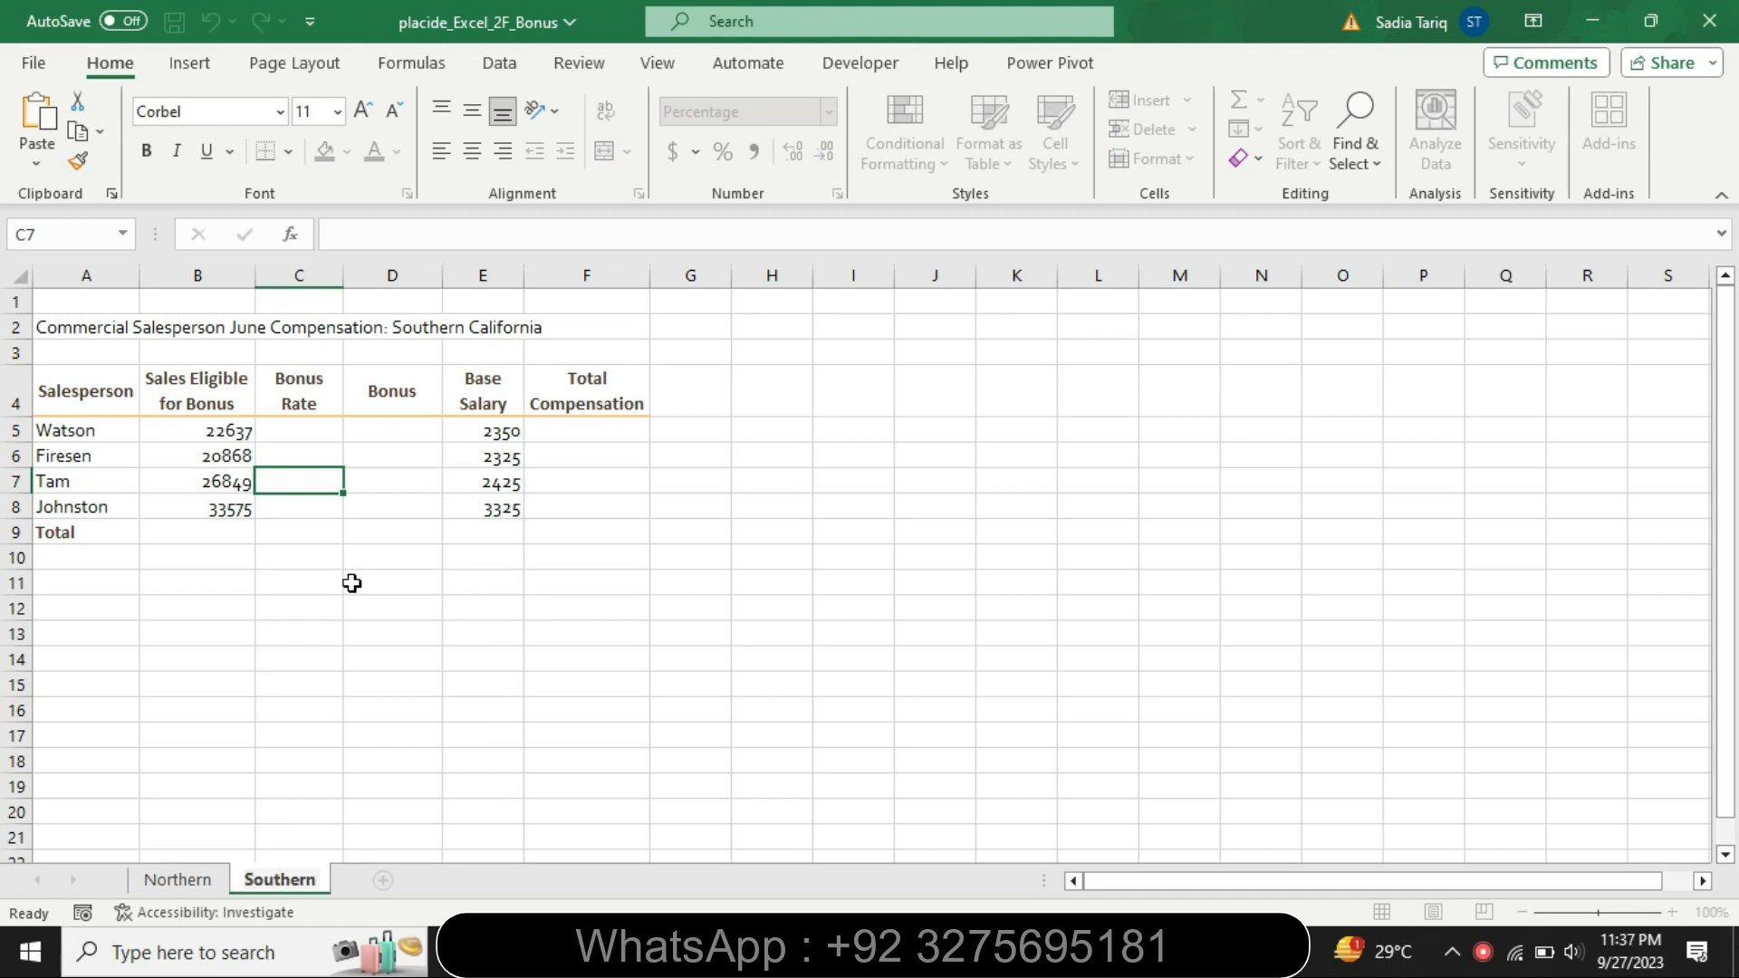
key(Return)
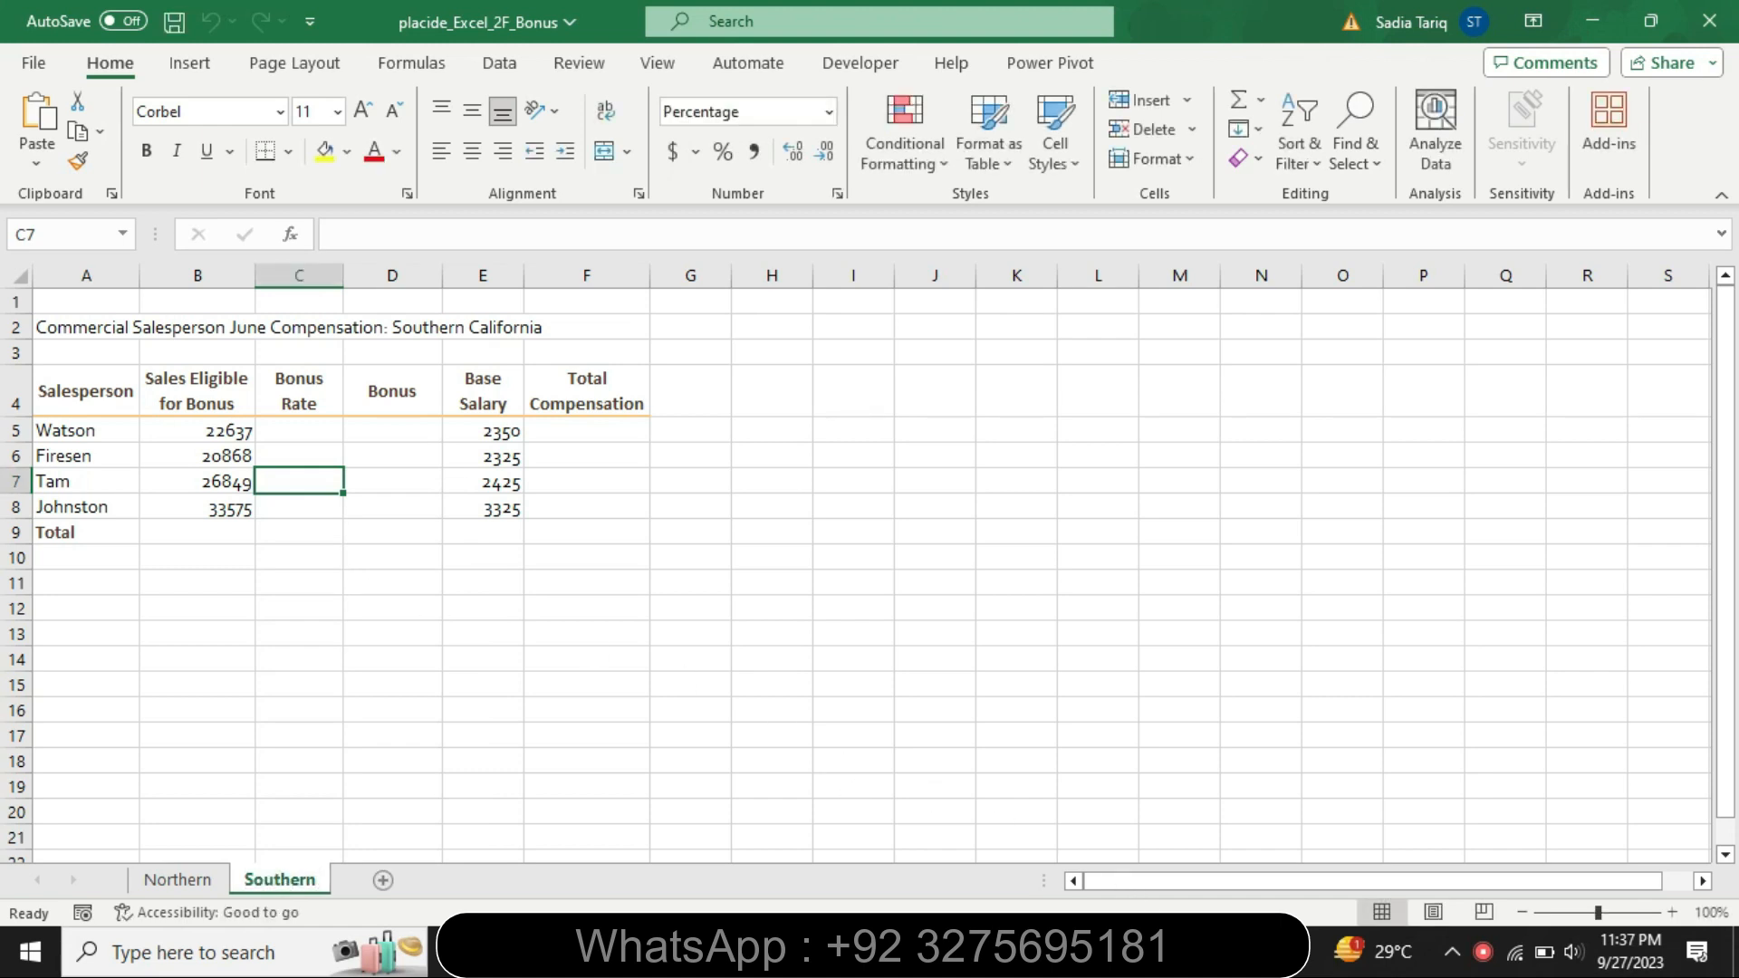
Step: Switch to the Word instructions, set the step 2 text to 9 pt and remove its highlight
key(alt+Tab)
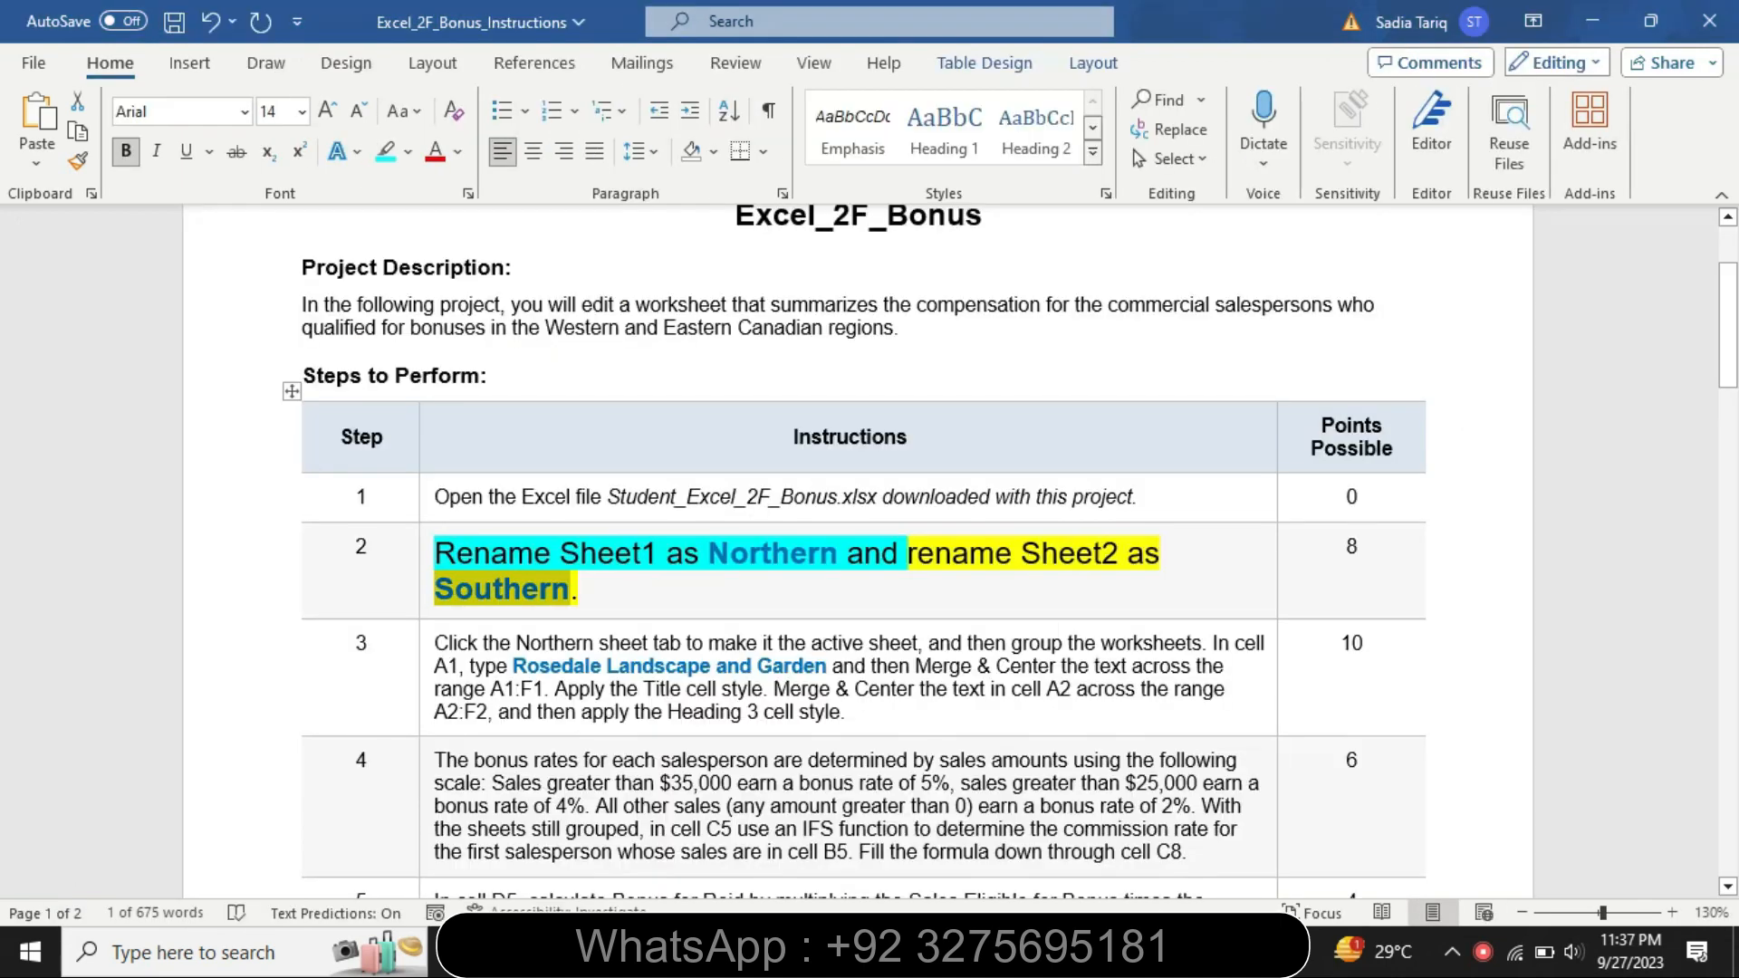
click(423, 617)
click(569, 532)
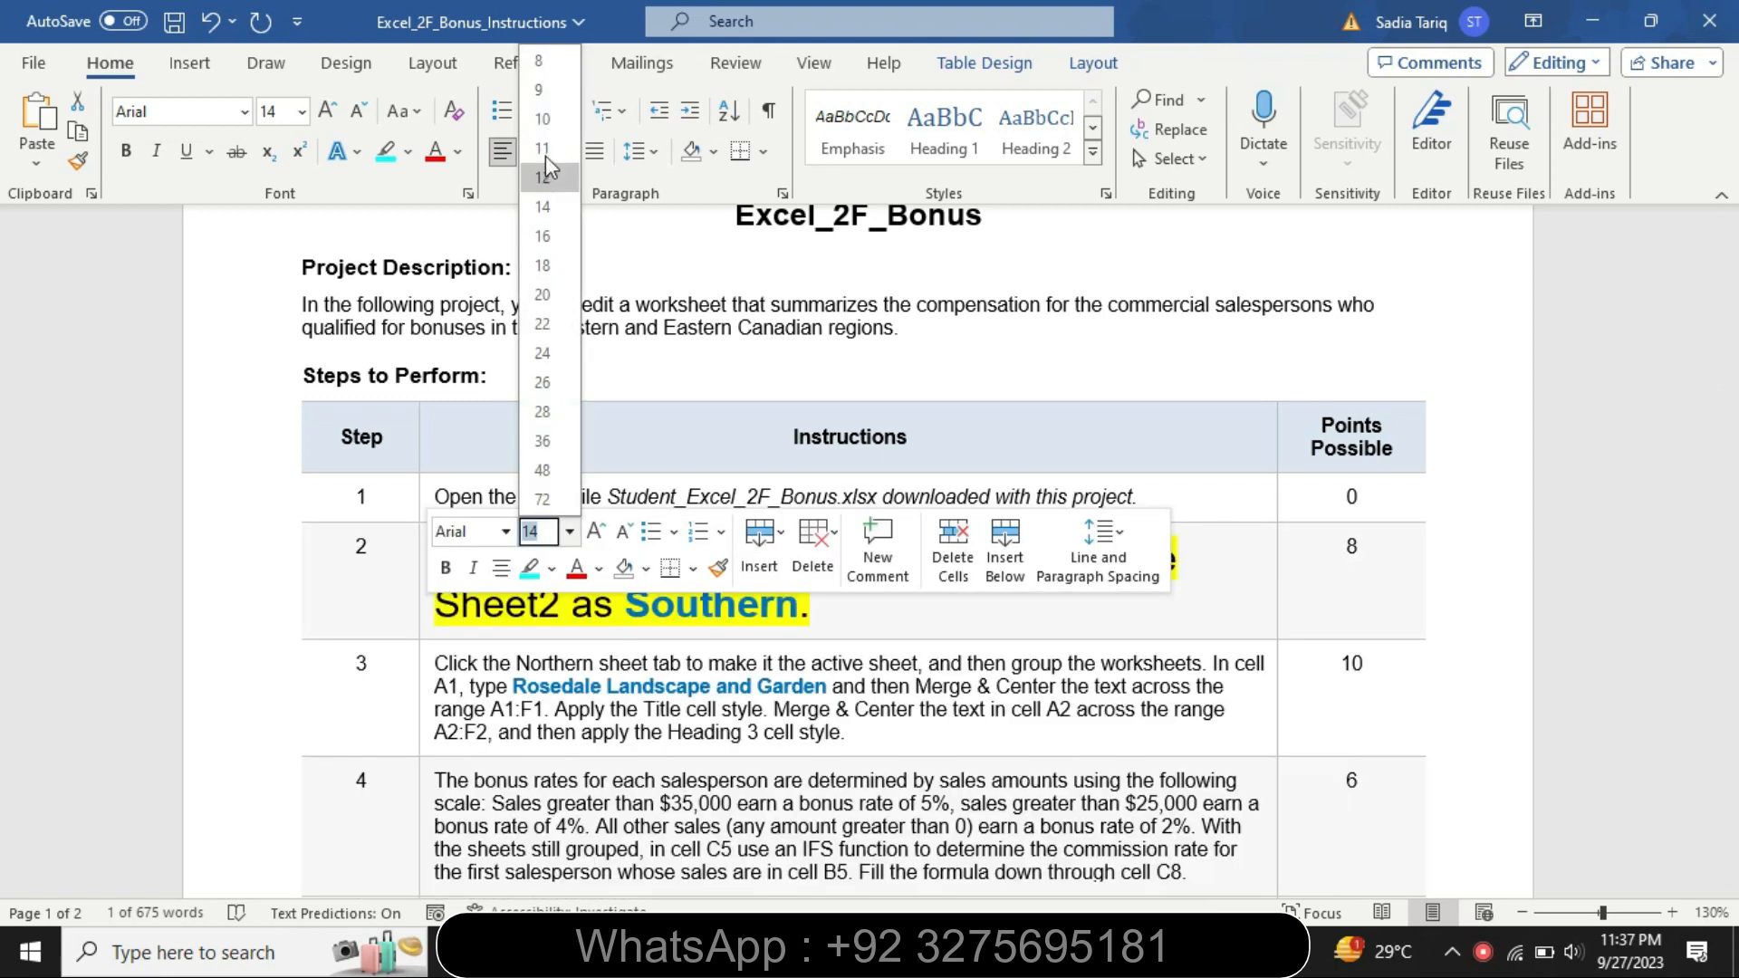
click(539, 80)
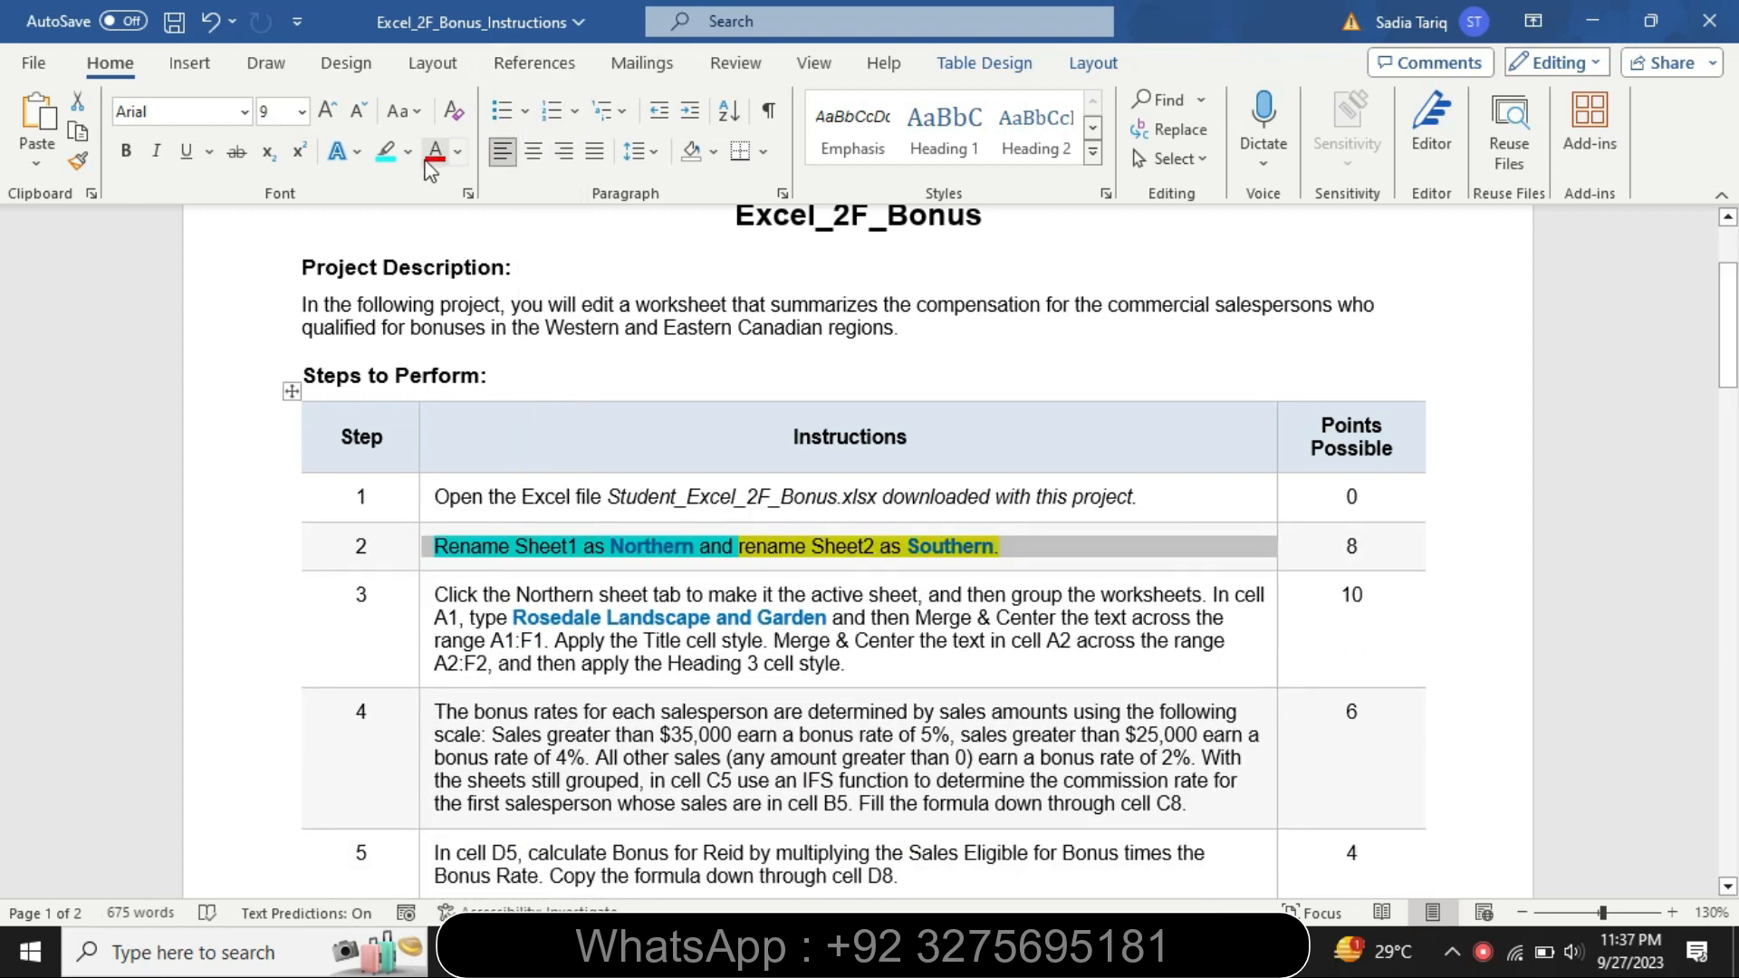
click(408, 151)
click(450, 307)
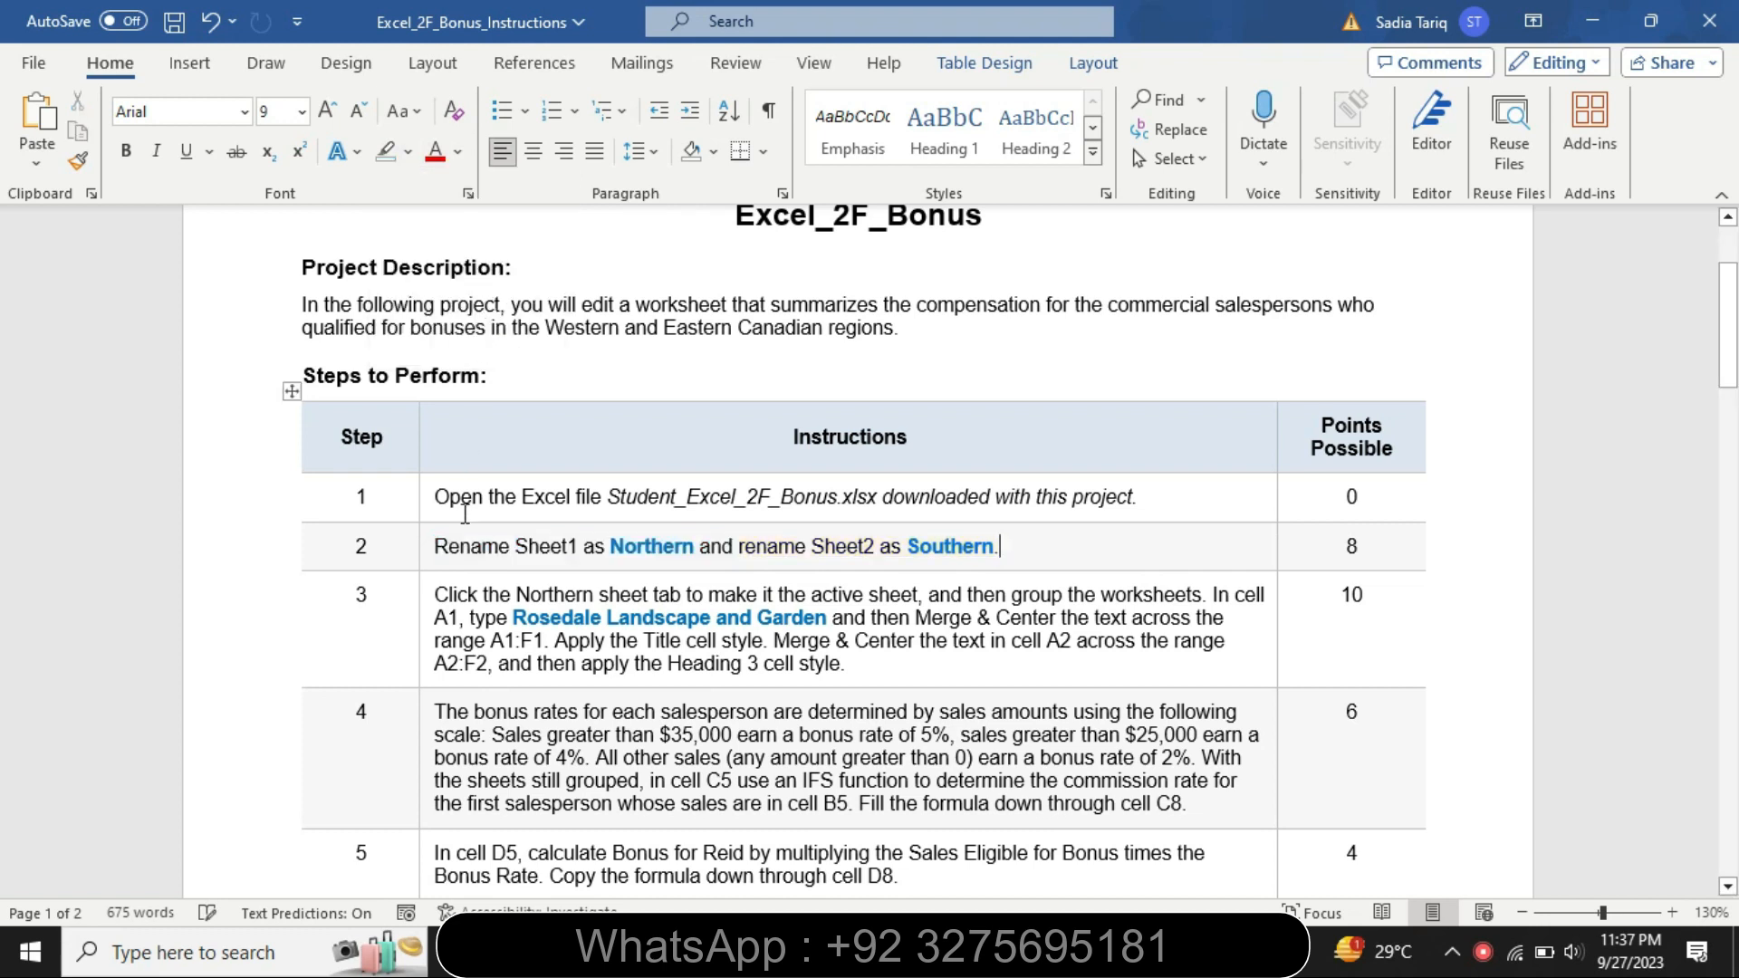
Step: Set the step 3 instruction text to 16 pt and highlight it in yellow
click(422, 633)
click(568, 548)
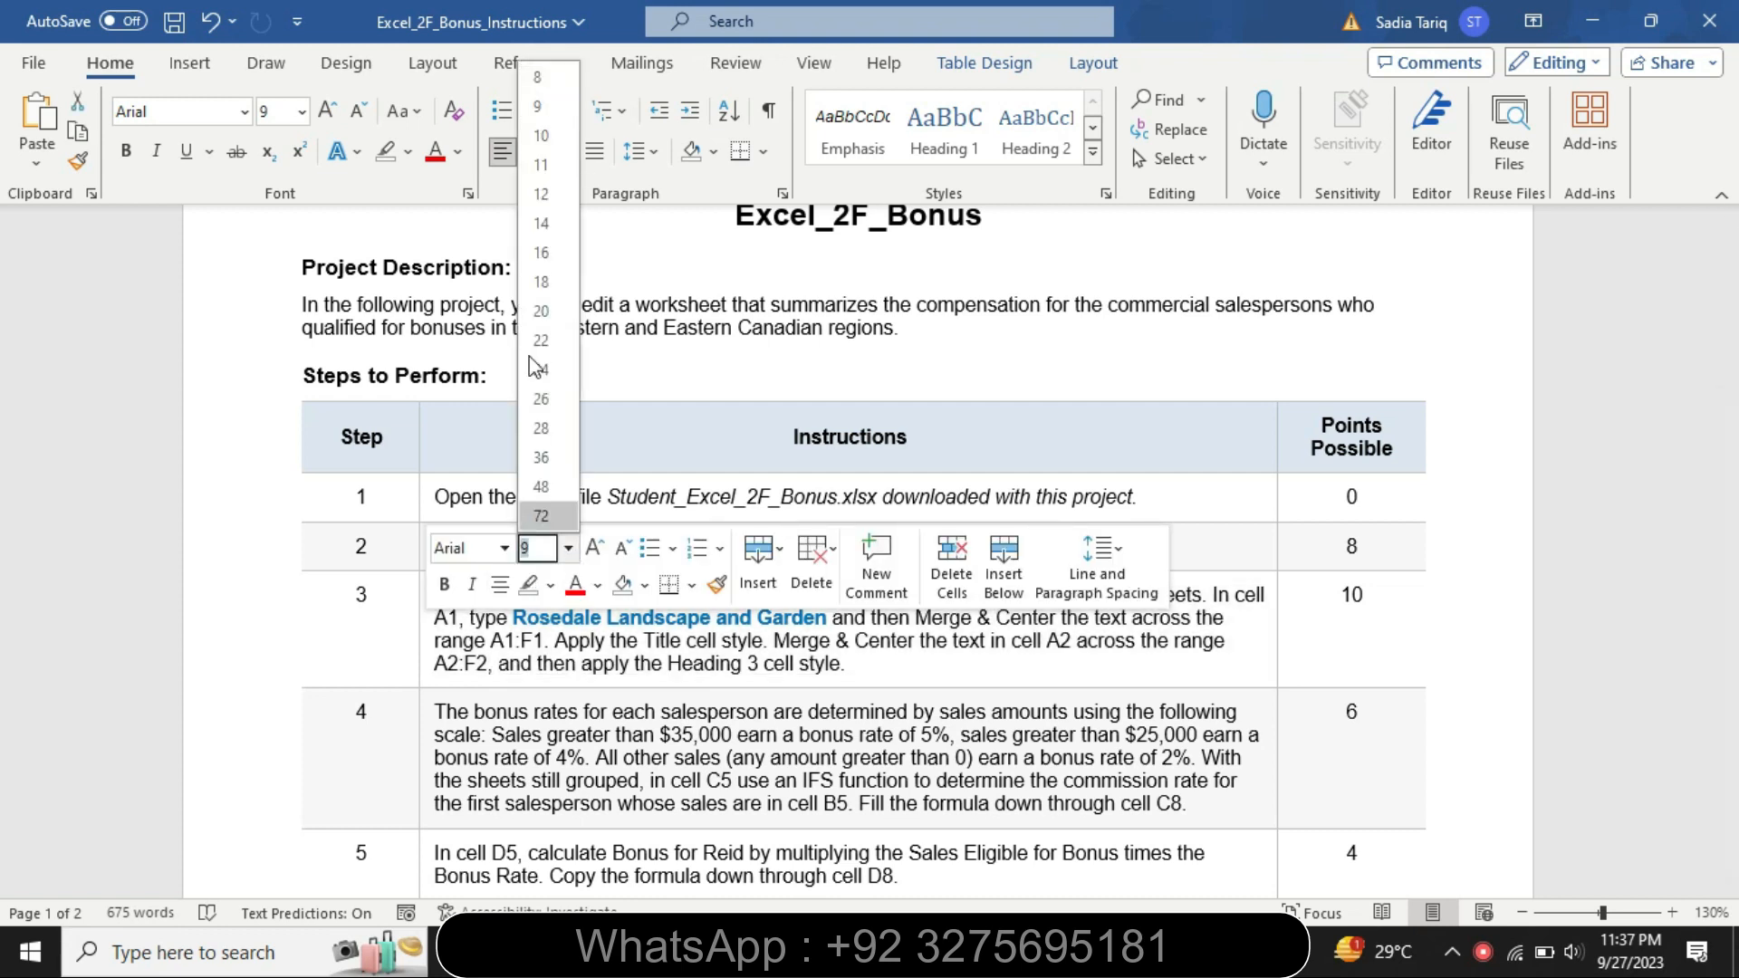
click(559, 256)
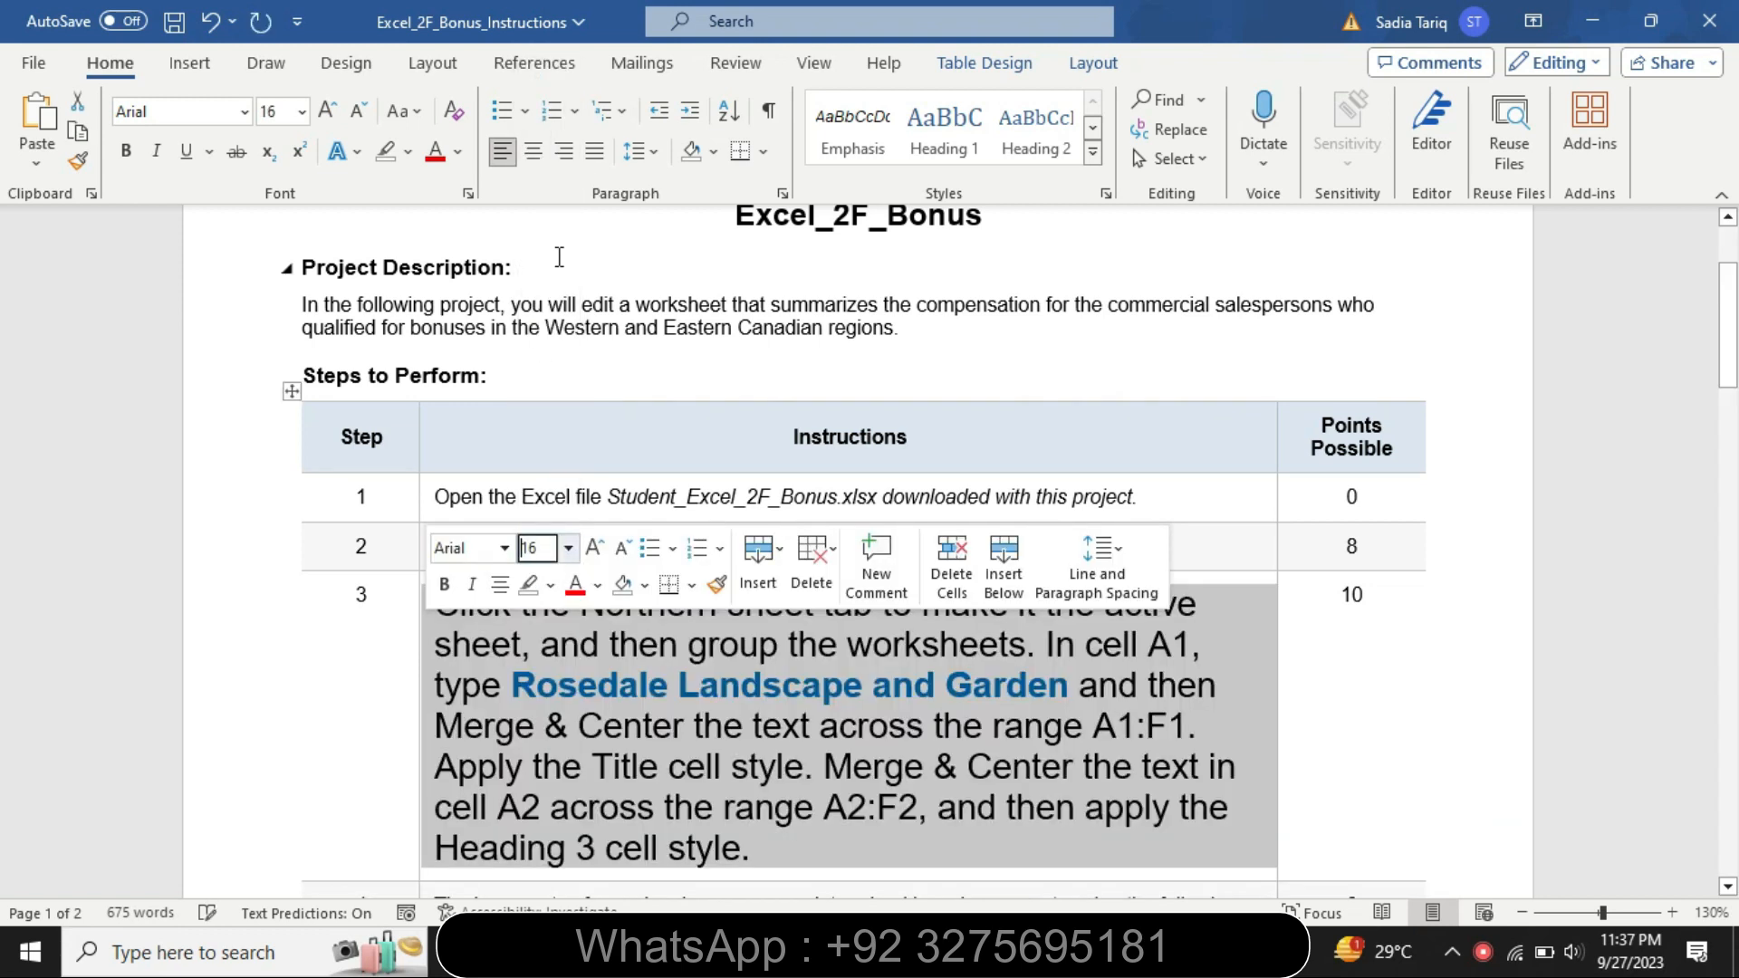
click(409, 151)
click(392, 187)
drag(1728, 321, 1728, 480)
drag(4, 480, 1704, 405)
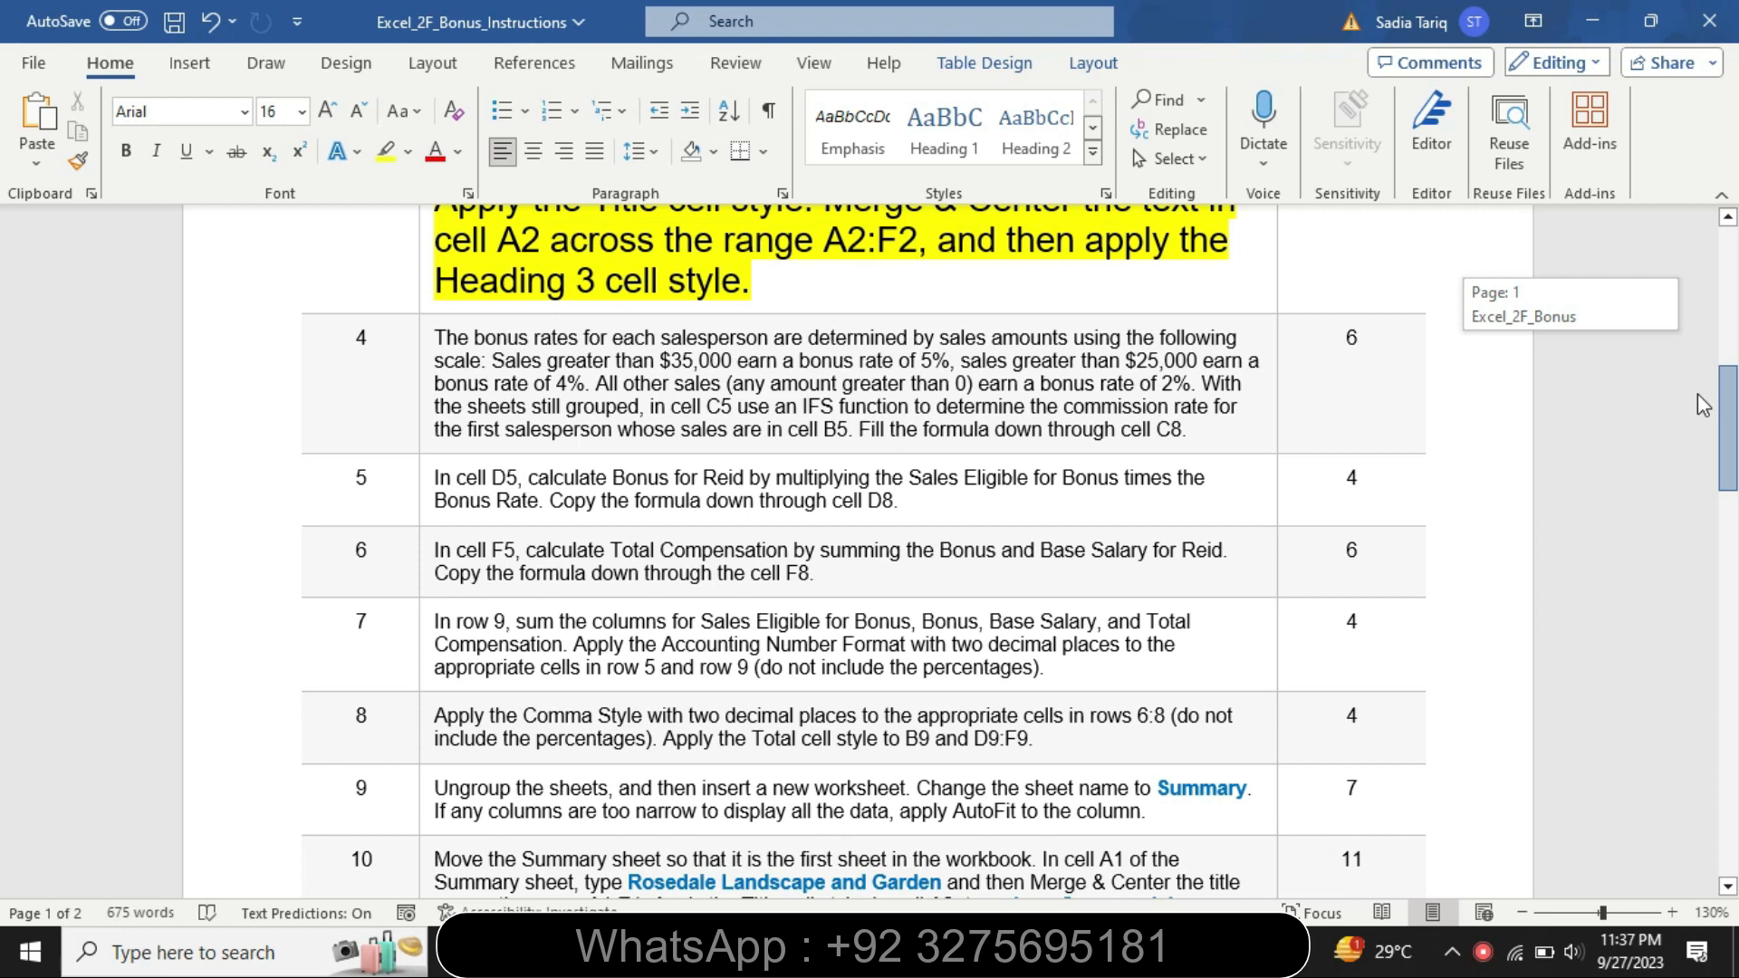
drag(1703, 403, 1677, 331)
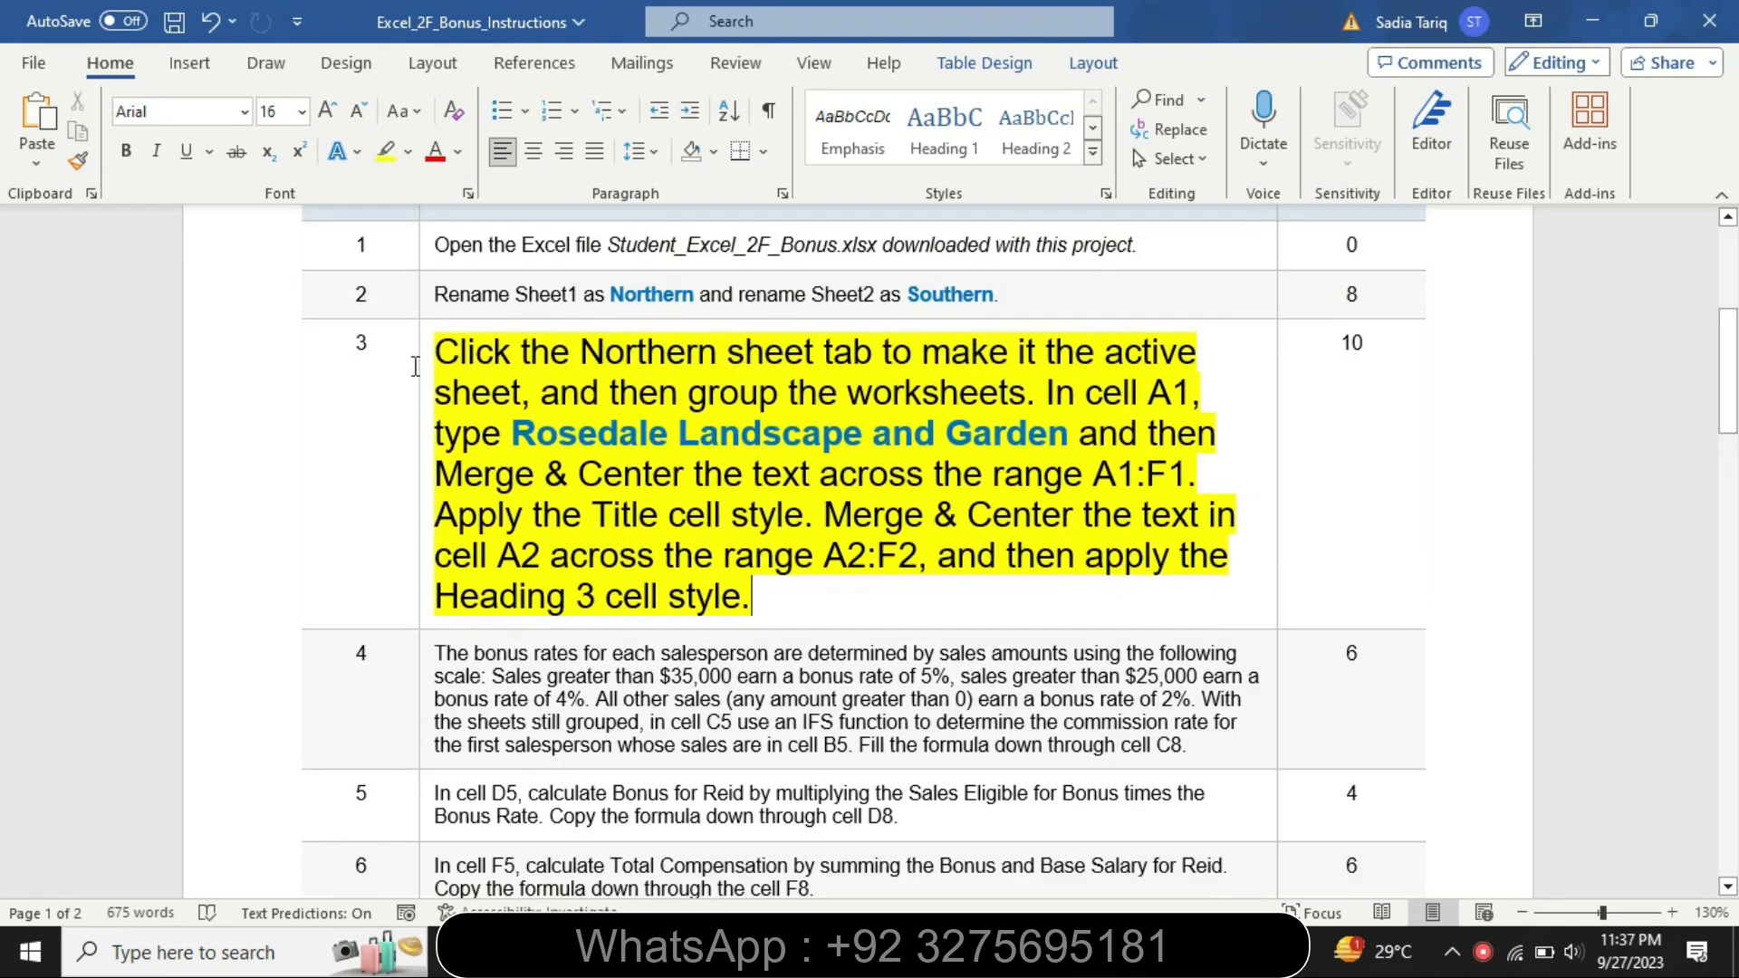
Step: Highlight the first sentence of step 3, about activating Northern and grouping the worksheets, in turquoise
drag(436, 351, 866, 408)
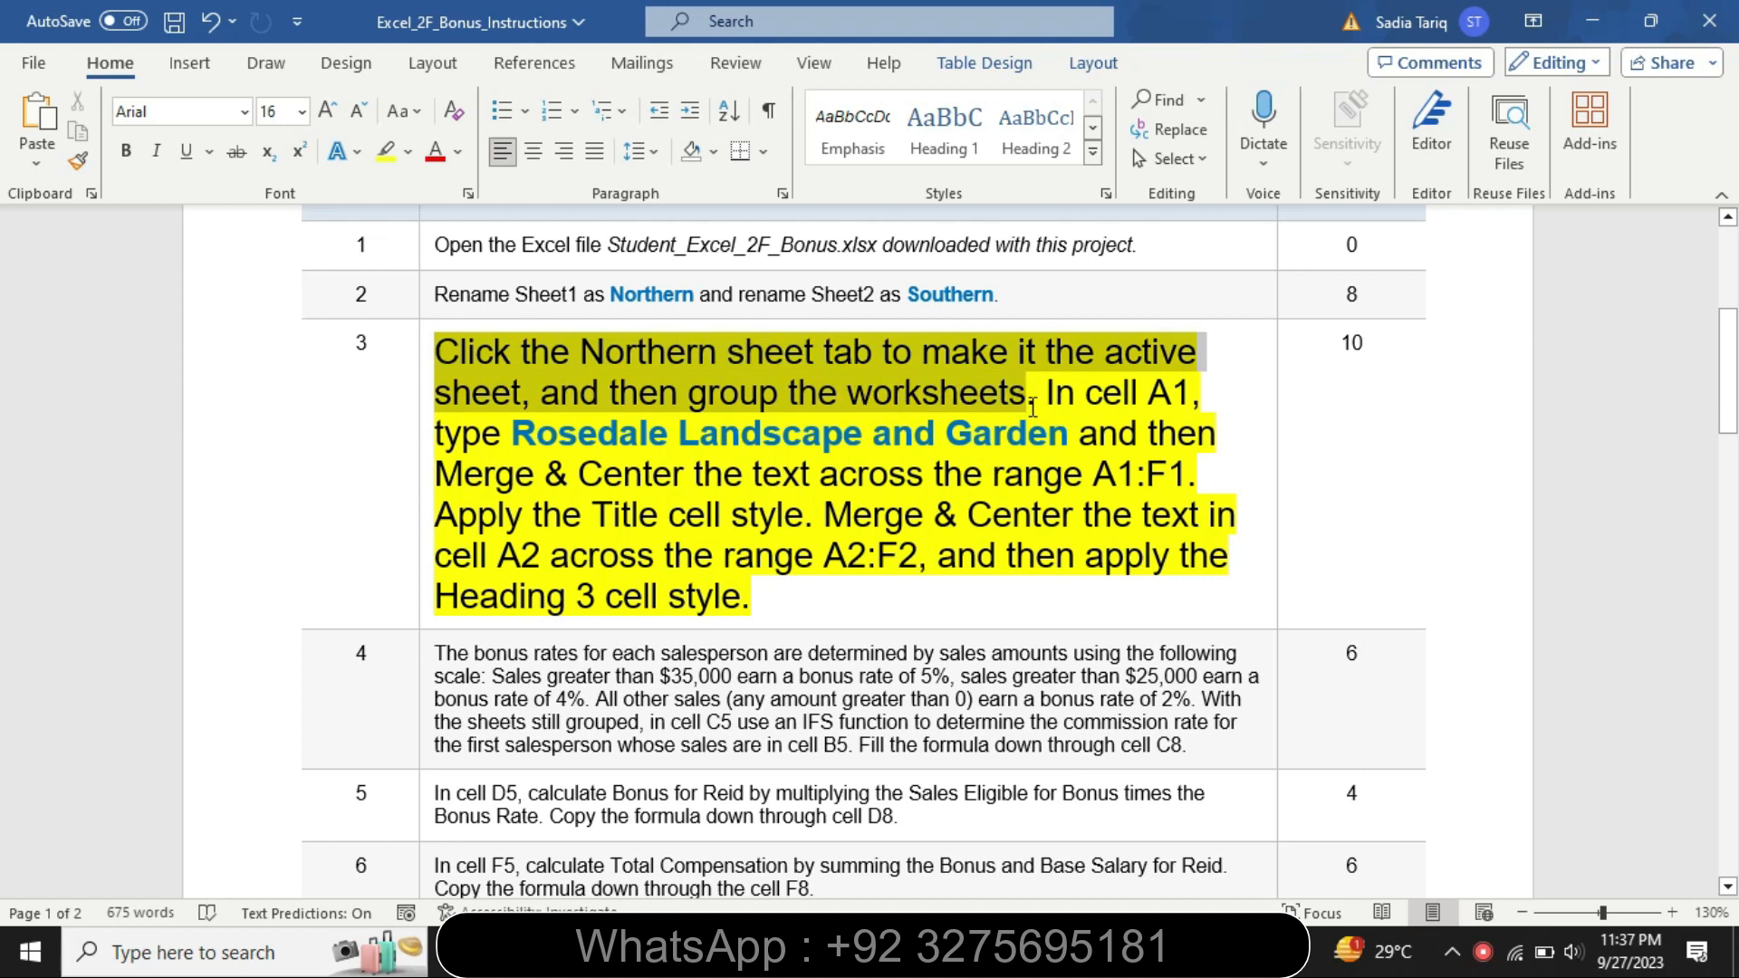
drag(1033, 408, 1033, 408)
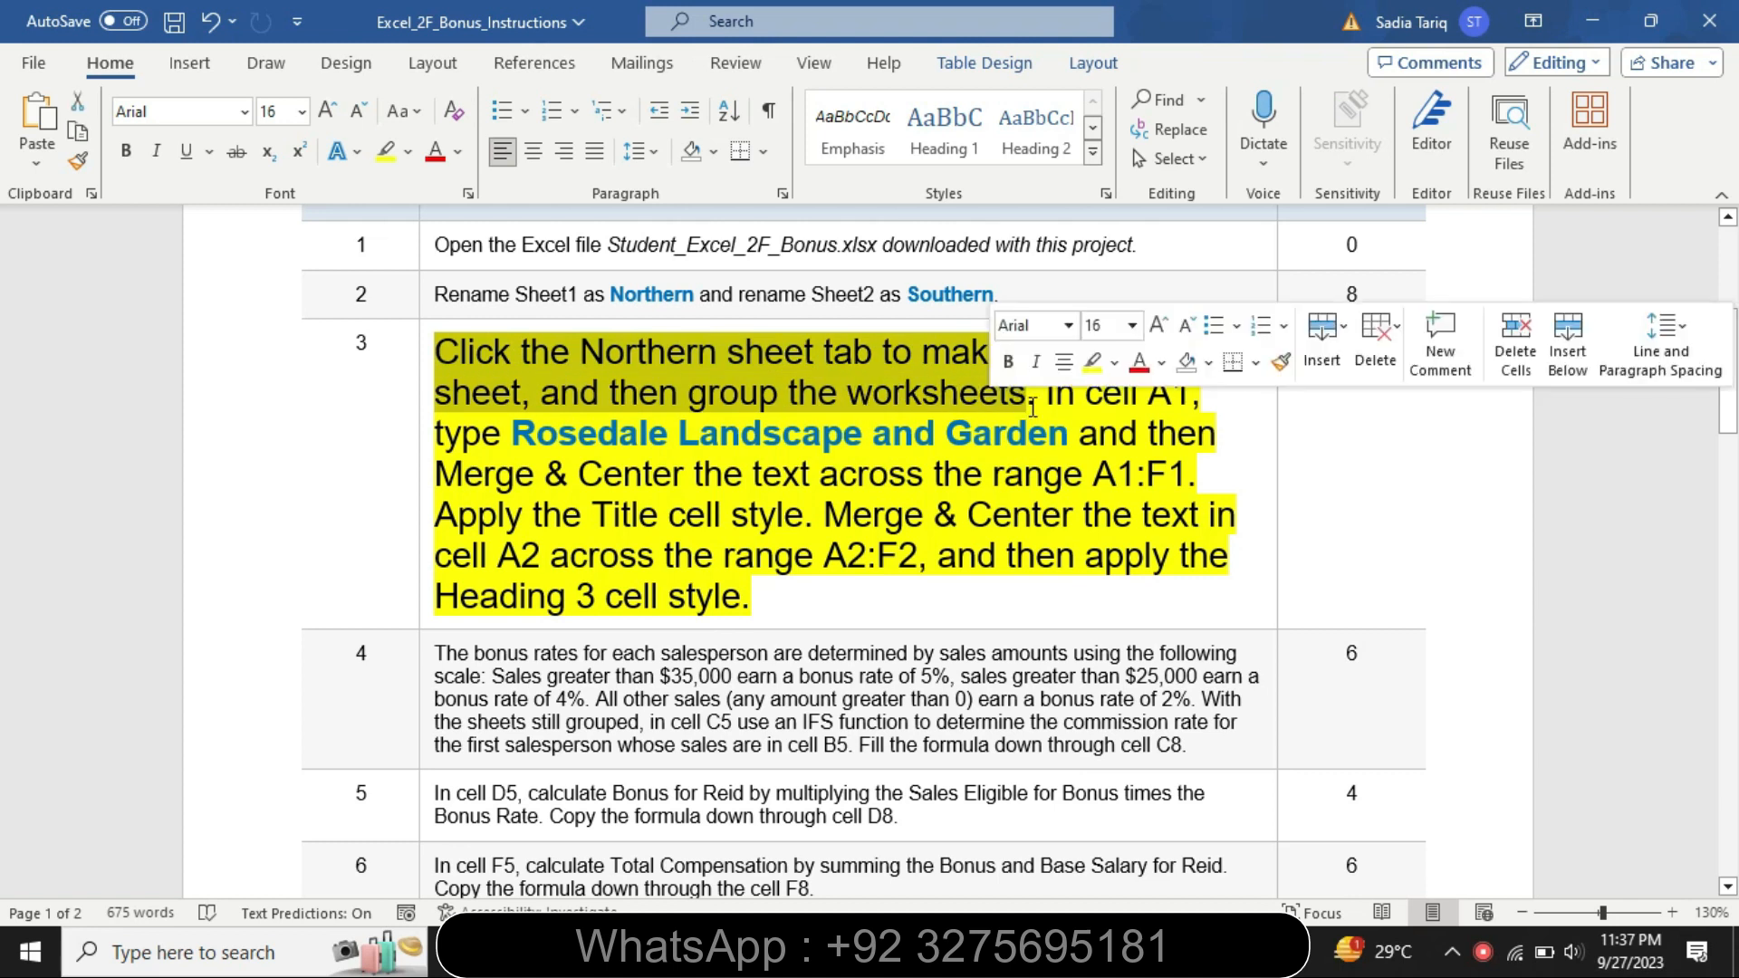
click(1115, 362)
click(1177, 400)
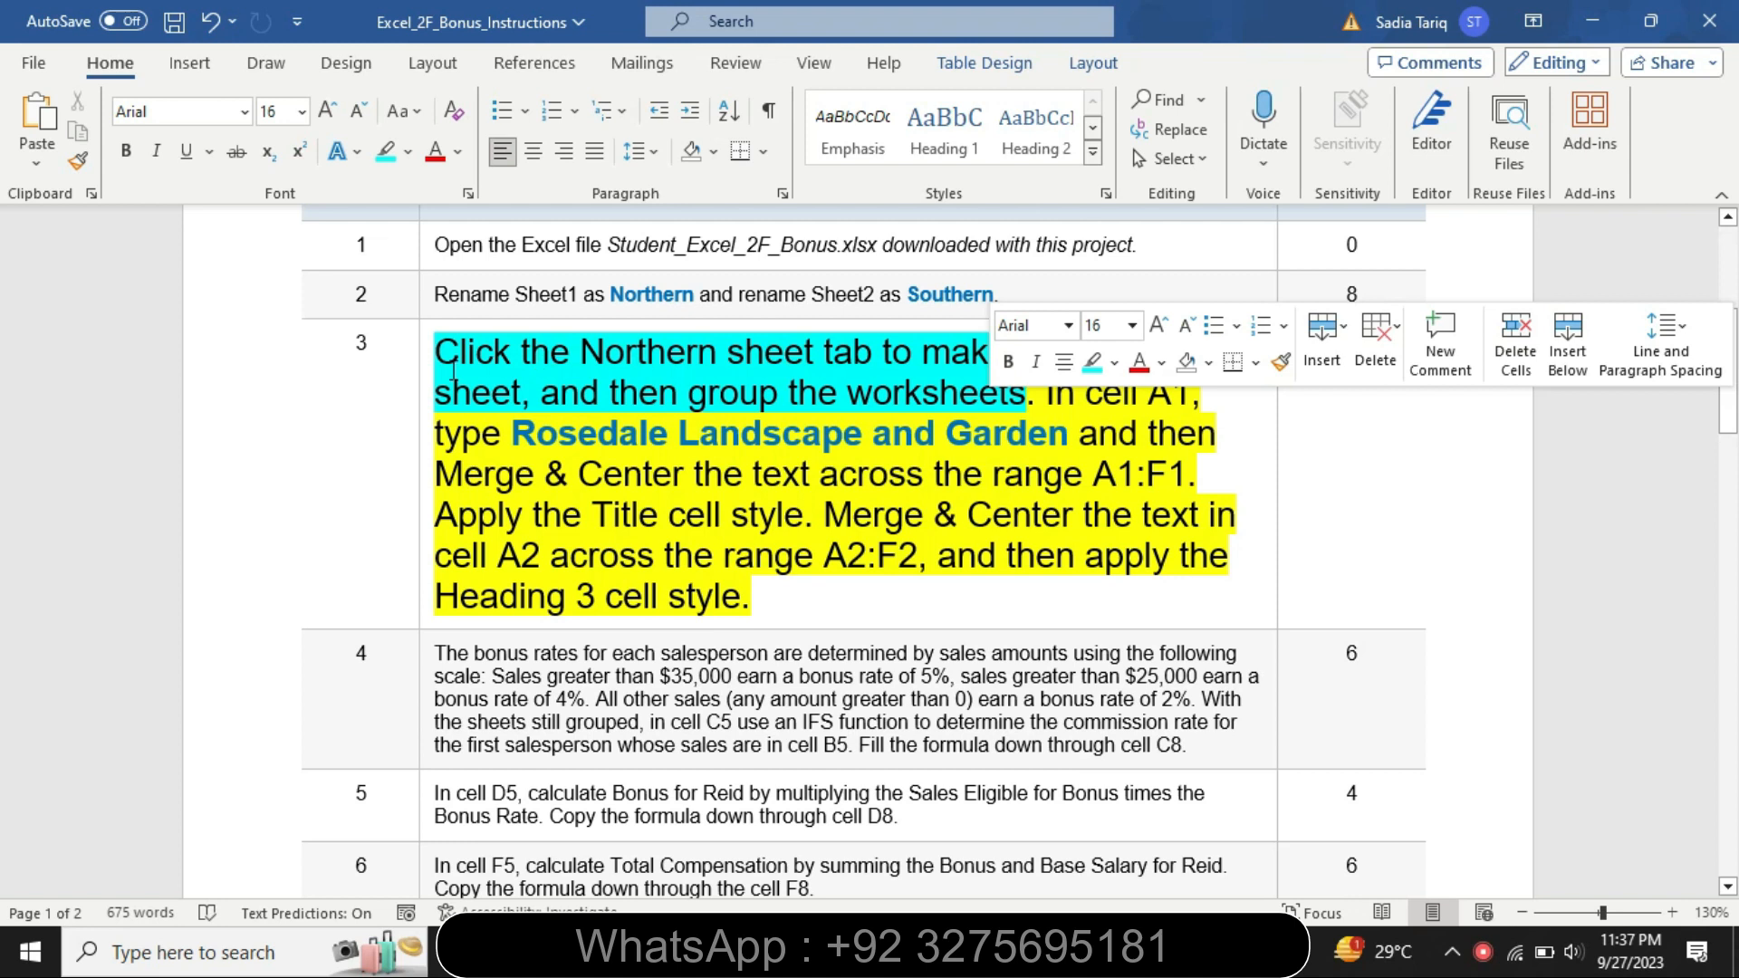
click(548, 352)
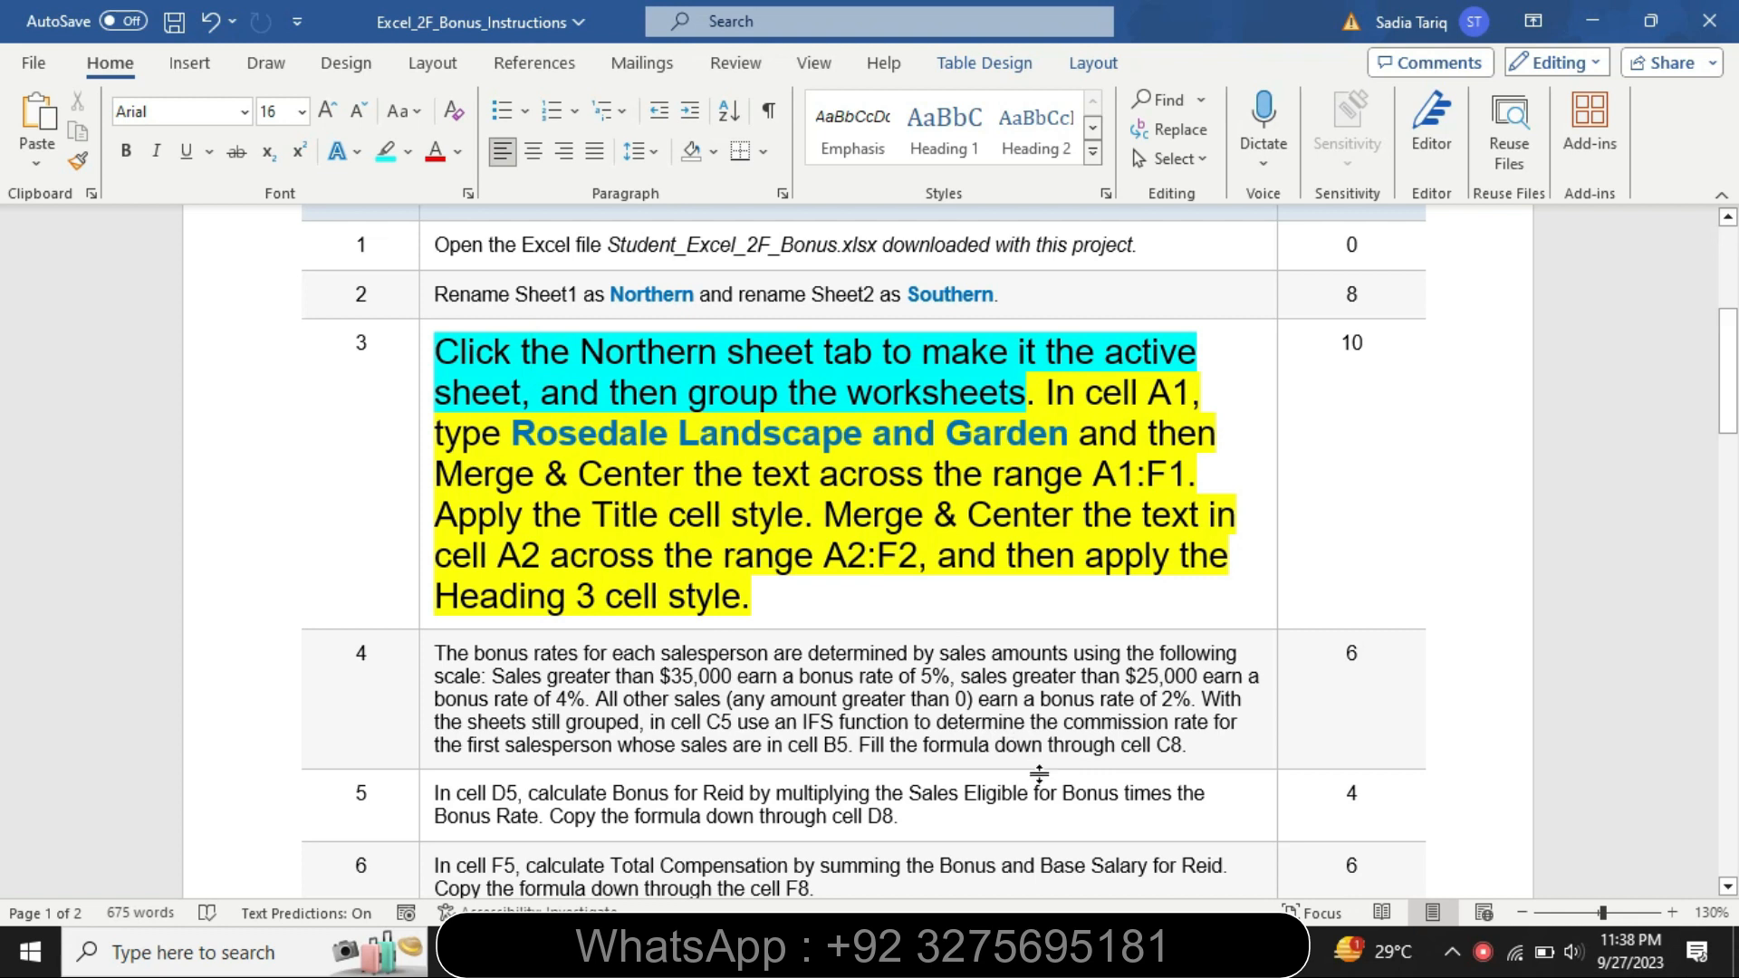
Step: Switch to the Excel workbook, make Northern the active sheet and group it with the Southern sheet
click(1110, 951)
click(210, 885)
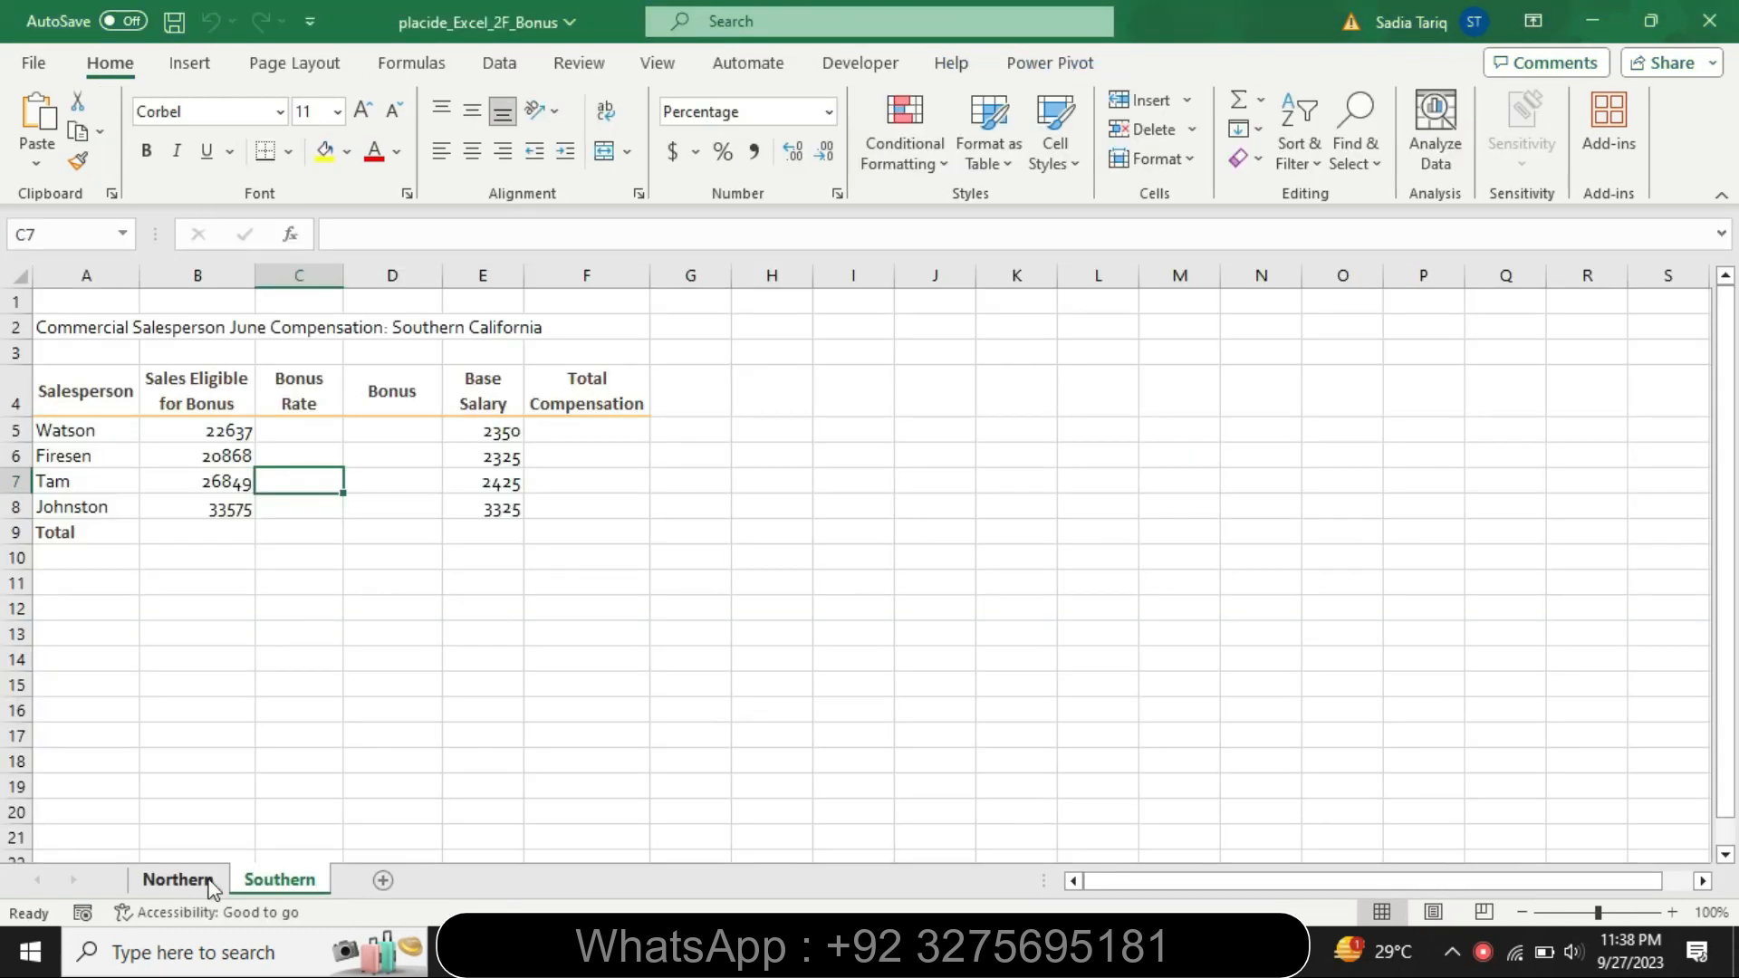
ctrl+click(311, 883)
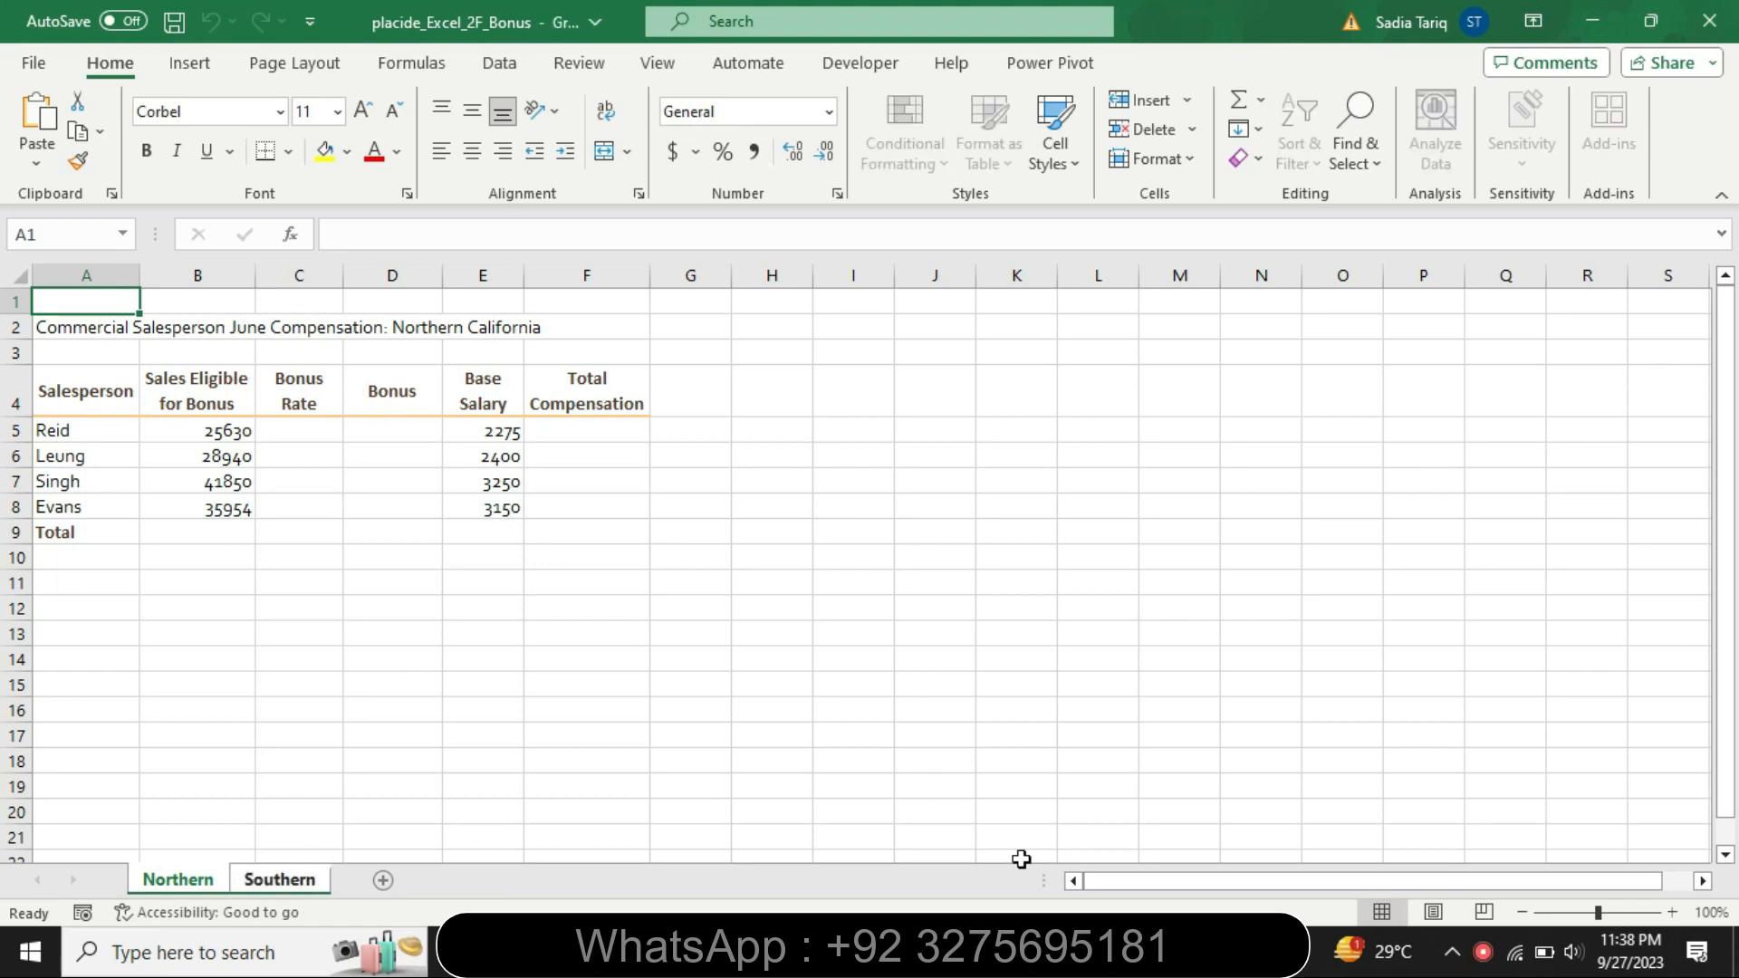
Step: Switch to the Word instructions and highlight the step 3 text from "In cell A1" through "A1:F1" in turquoise
key(alt+Tab)
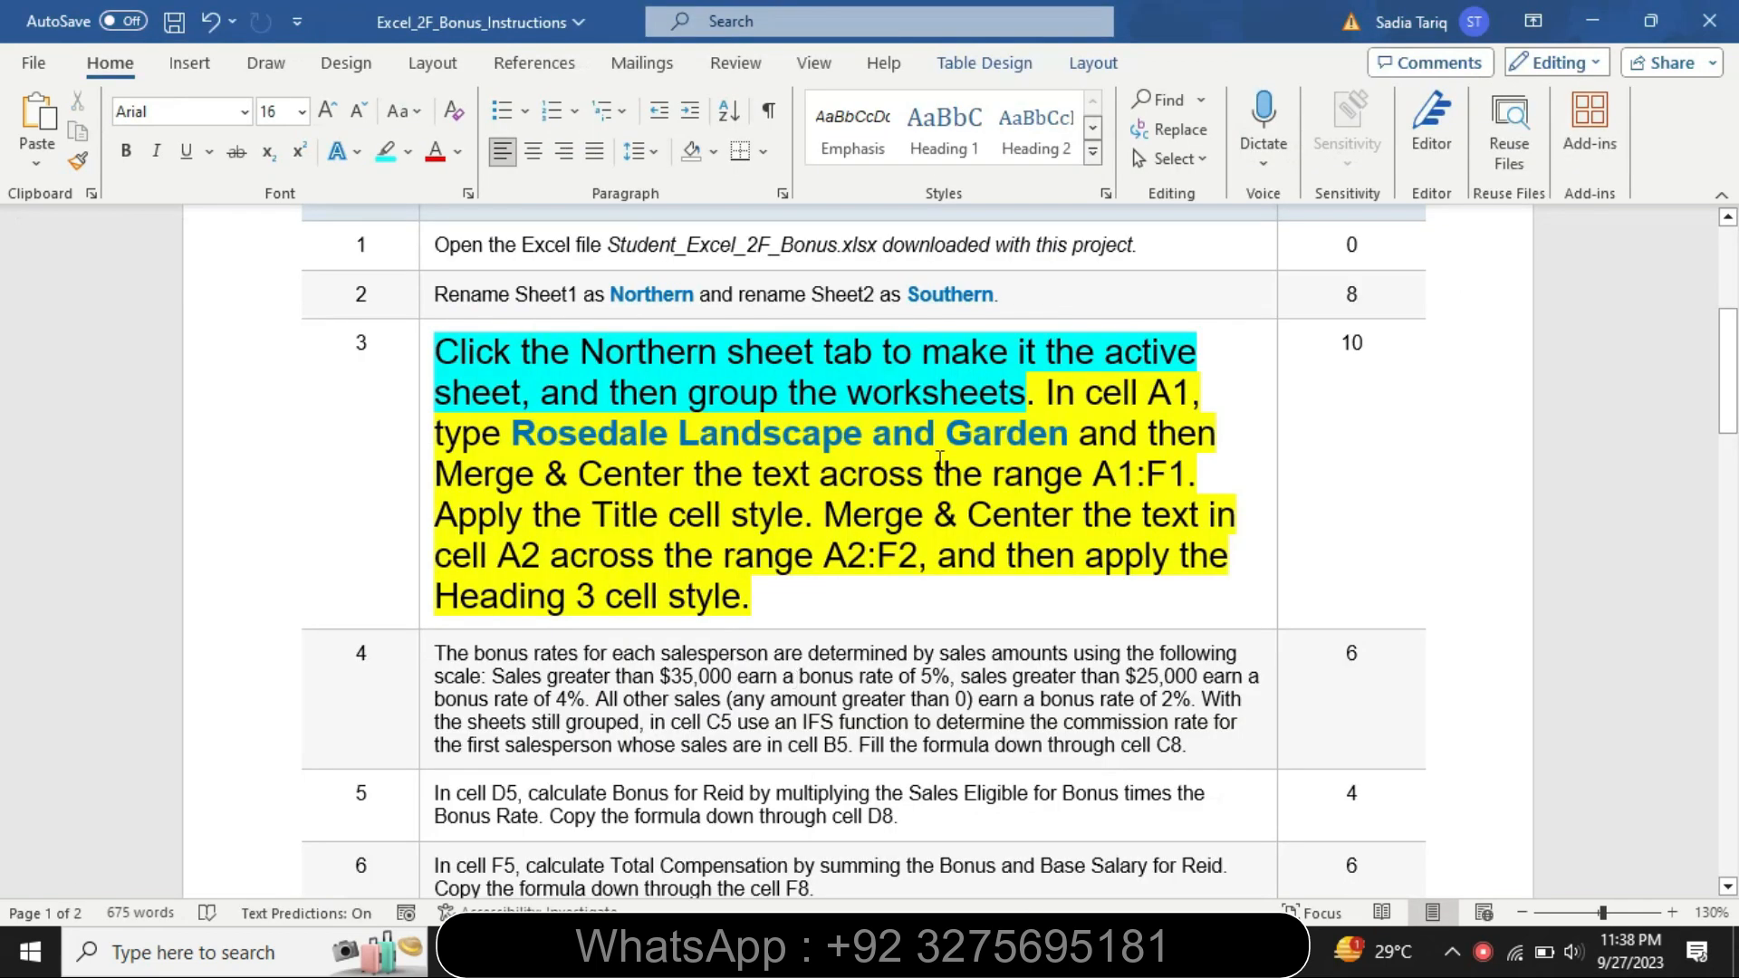
drag(1044, 389, 1188, 473)
click(1168, 428)
click(947, 433)
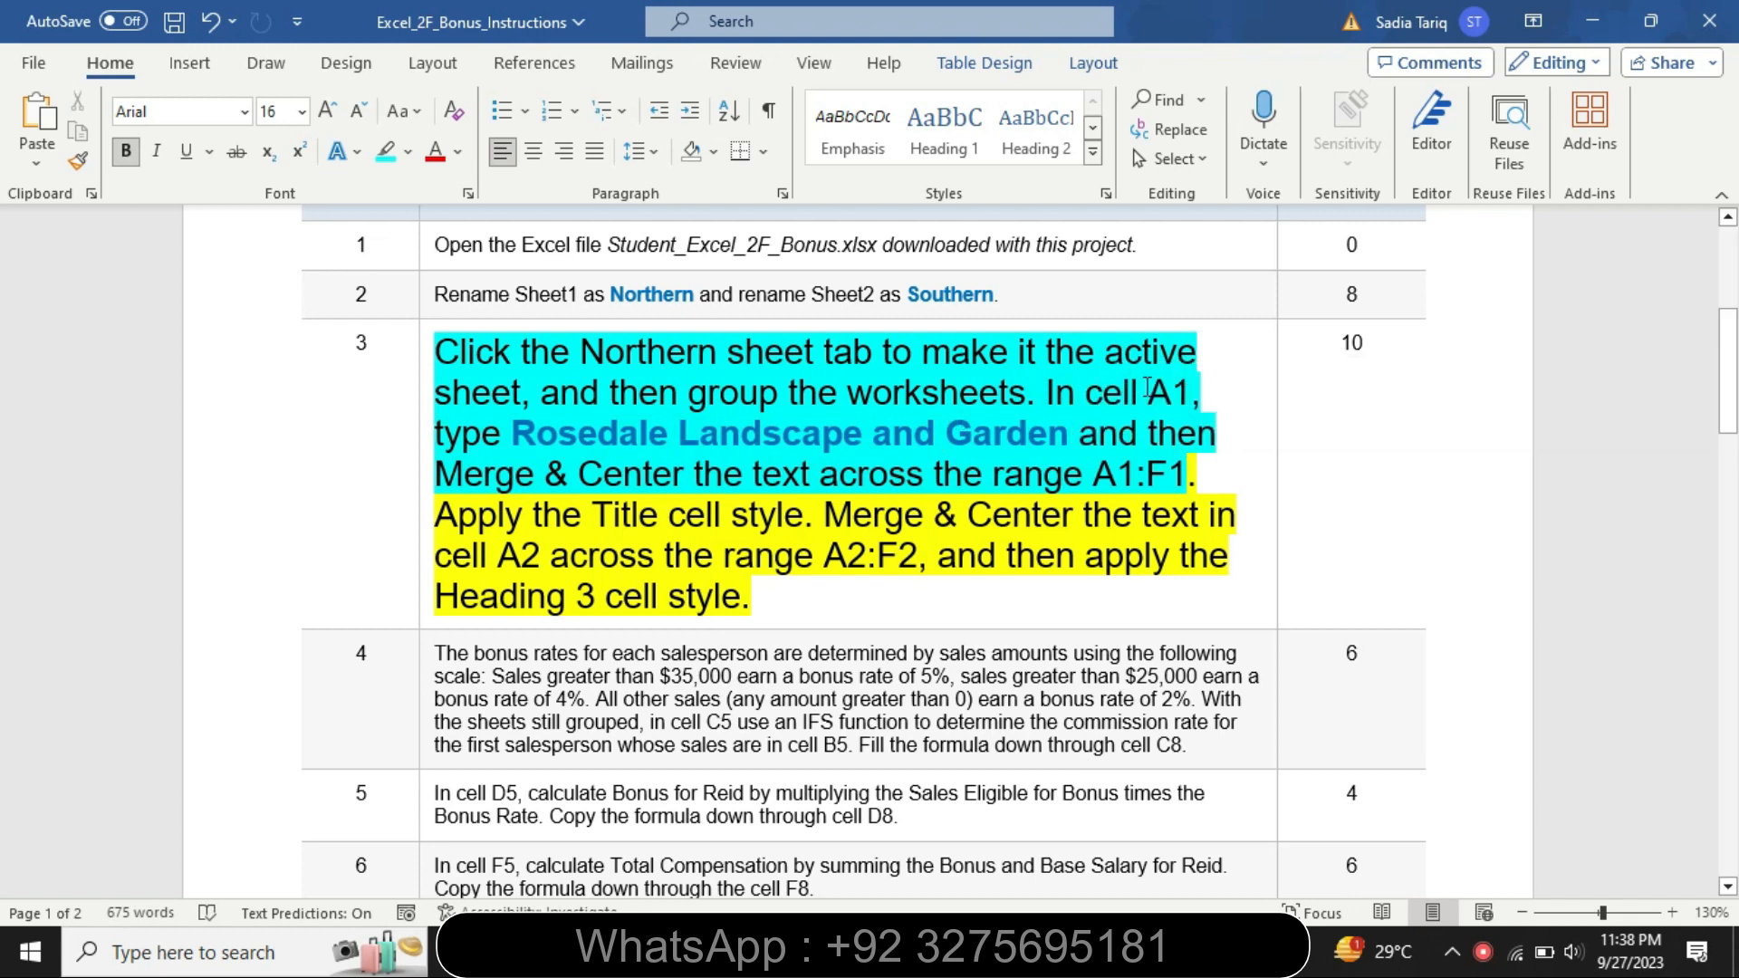
Step: Copy "Rosedale Landscape and Garden" from the instructions and paste it as the content of cell A1 in the Excel workbook
drag(1041, 444, 585, 447)
key(ctrl+c)
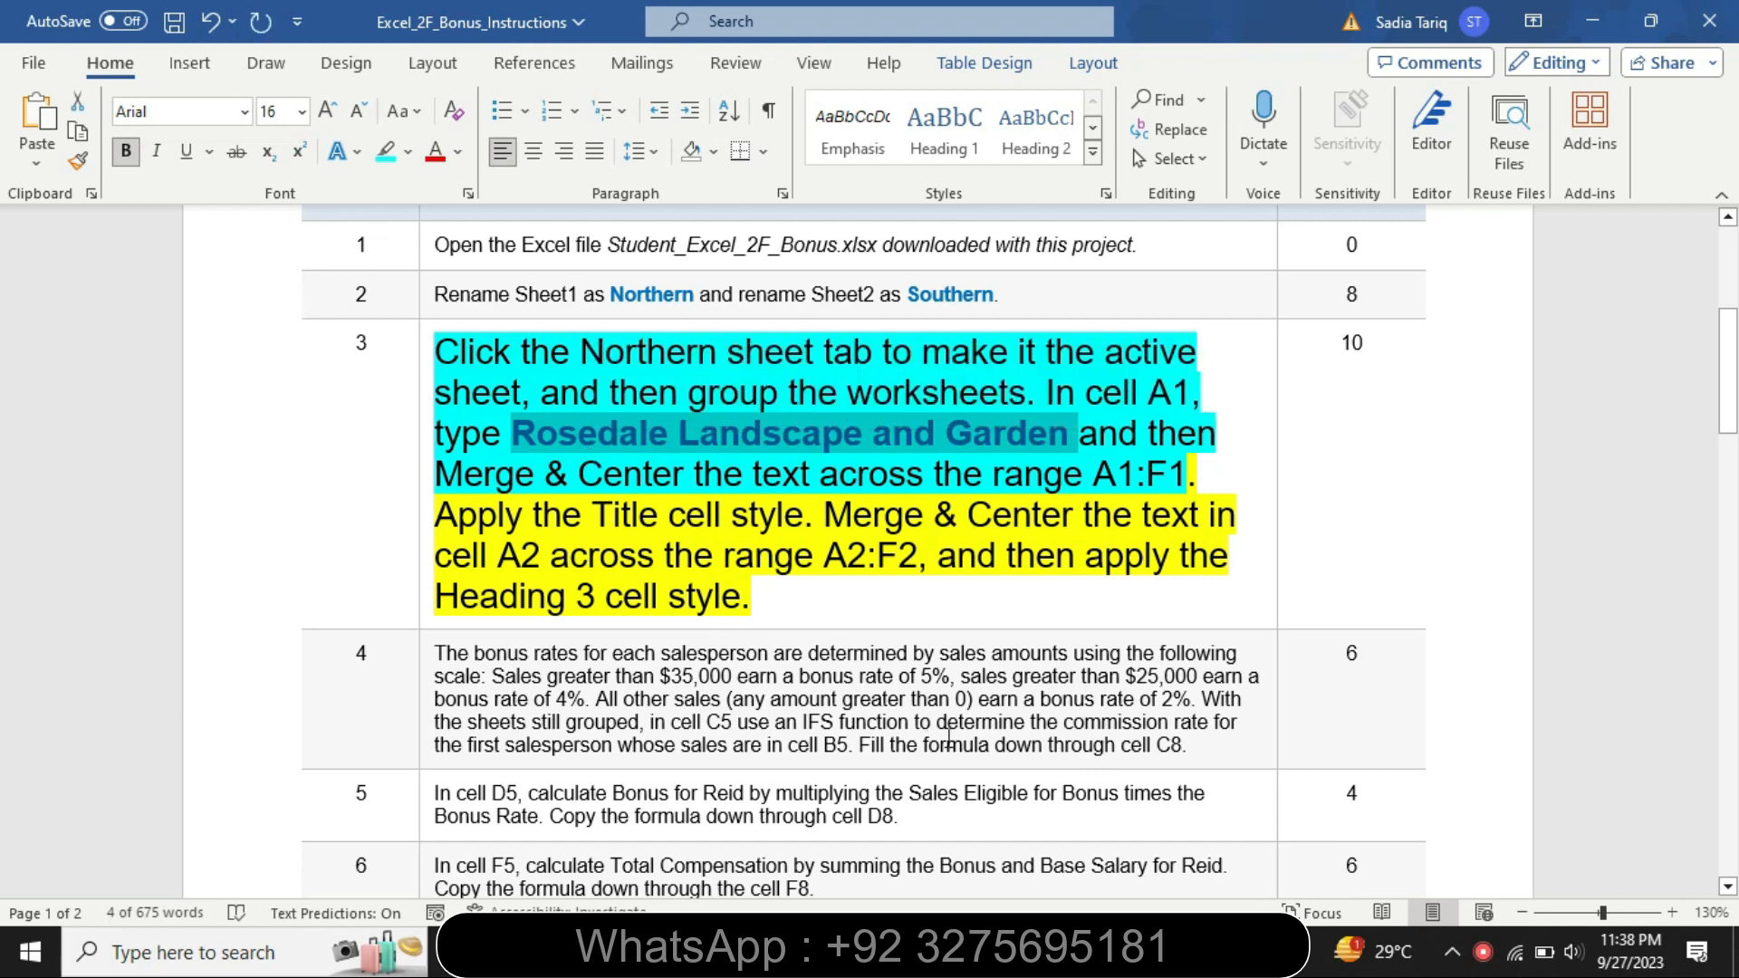
key(alt+Tab)
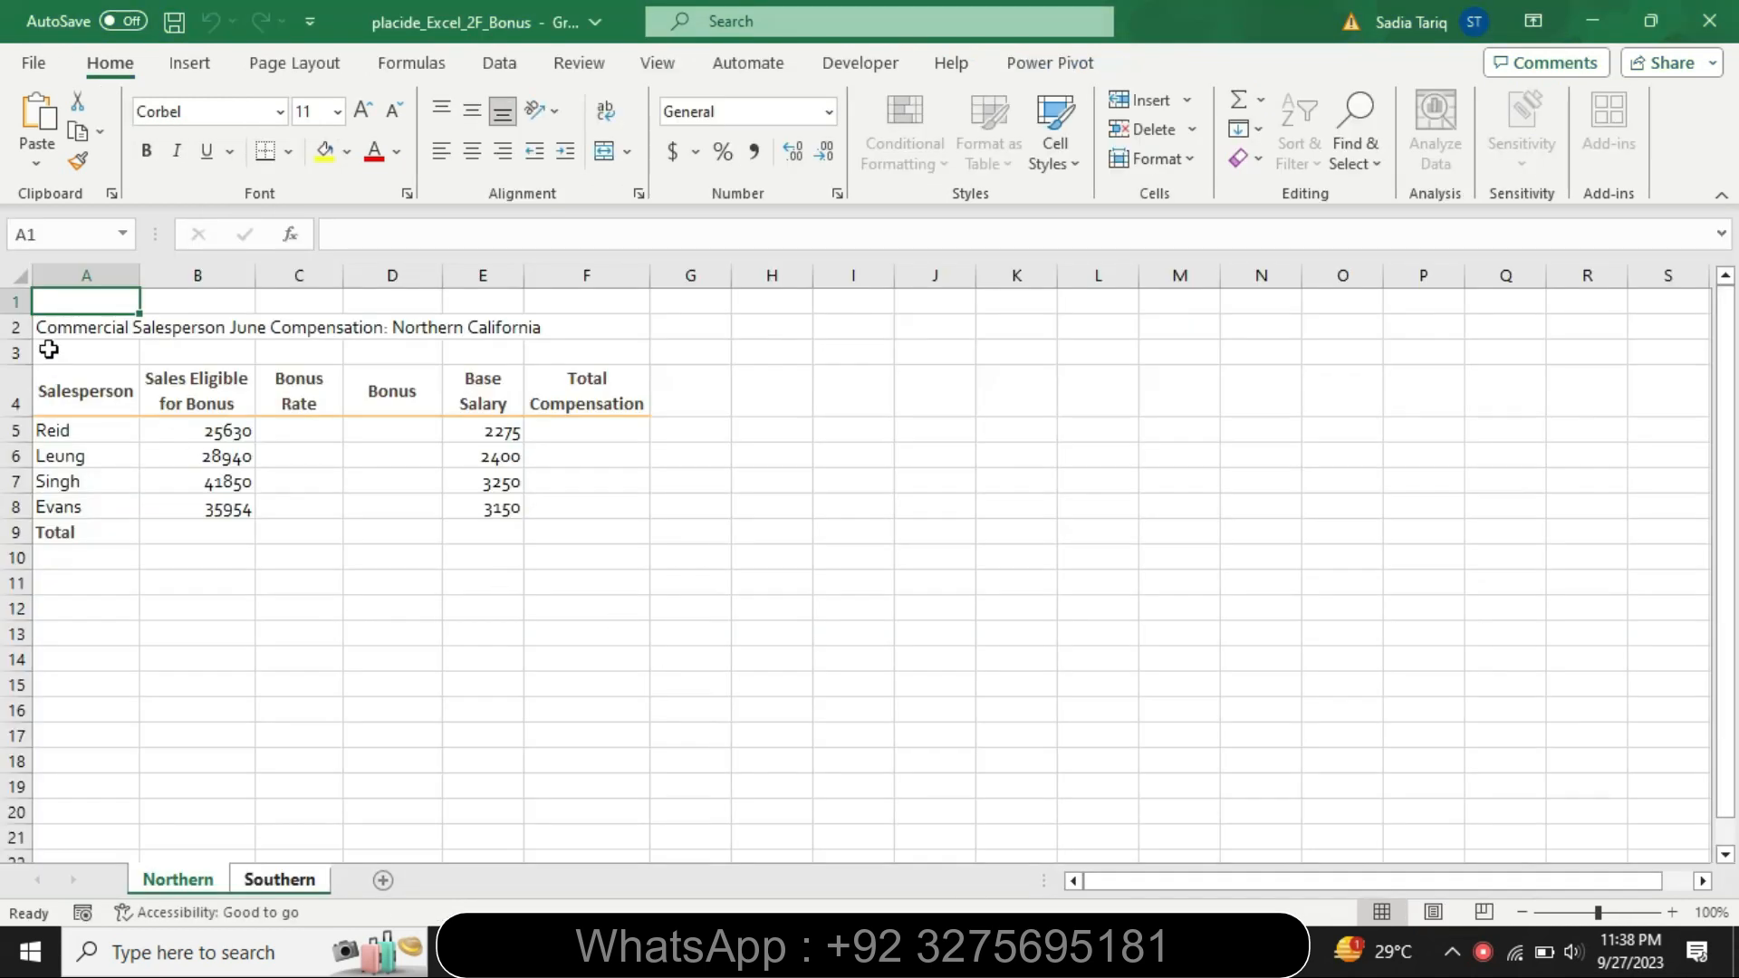
click(386, 240)
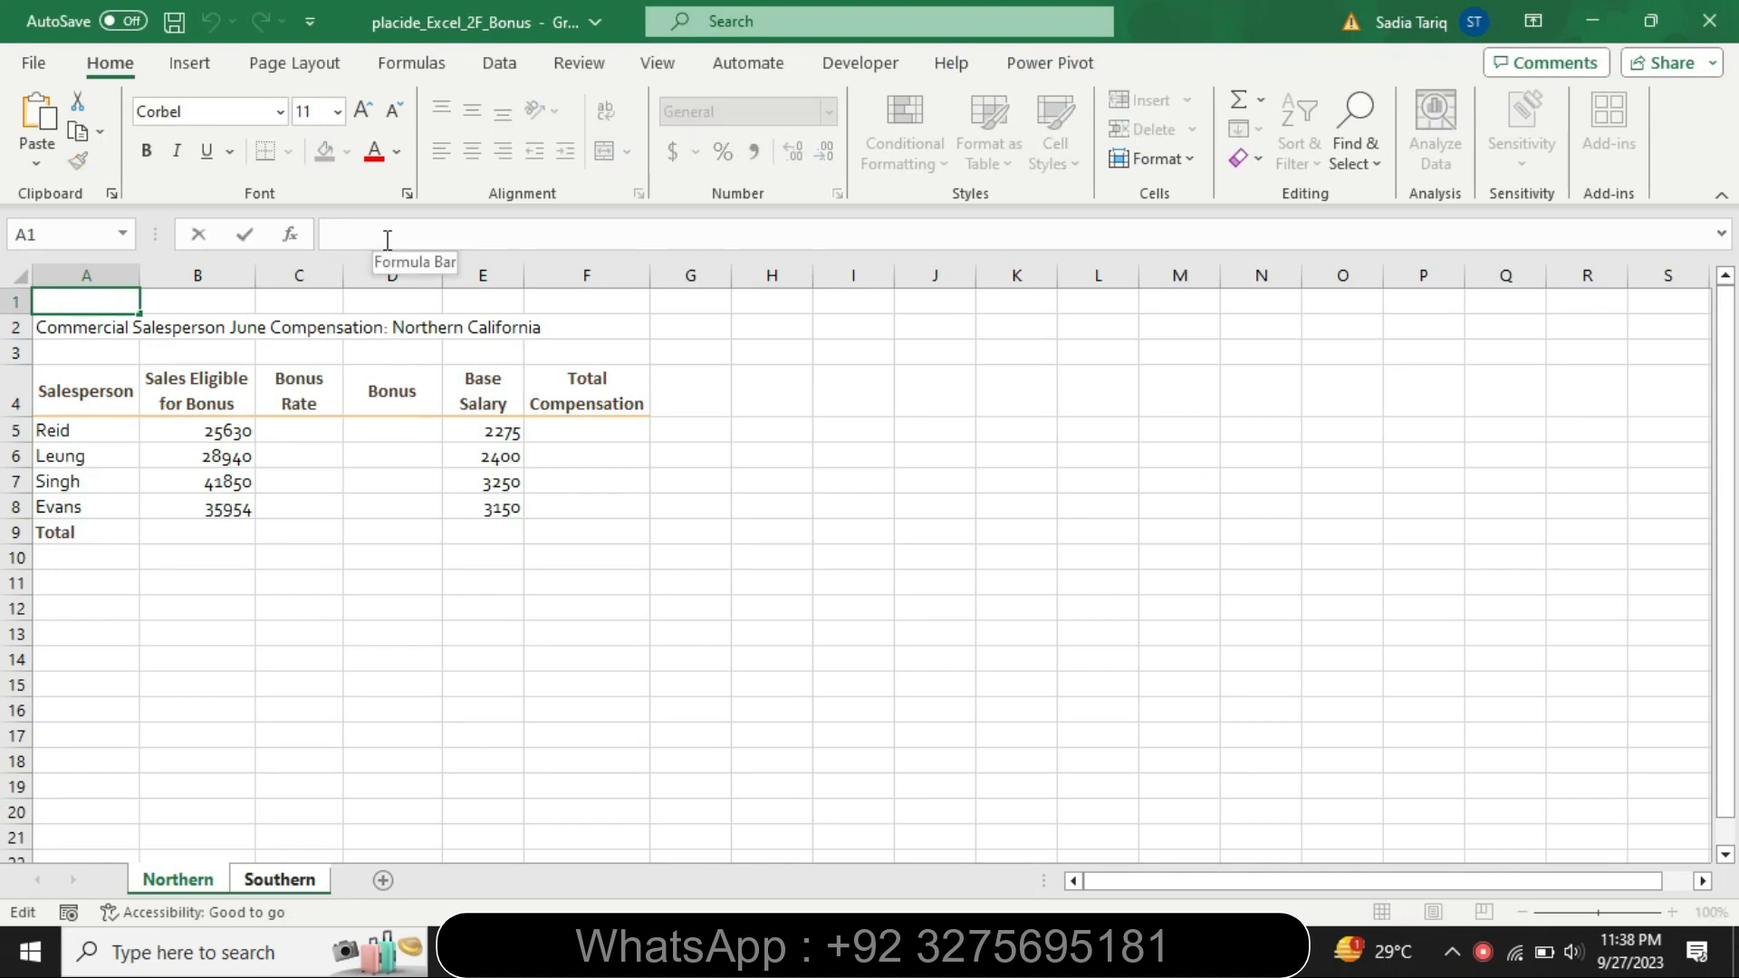
key(ctrl+v)
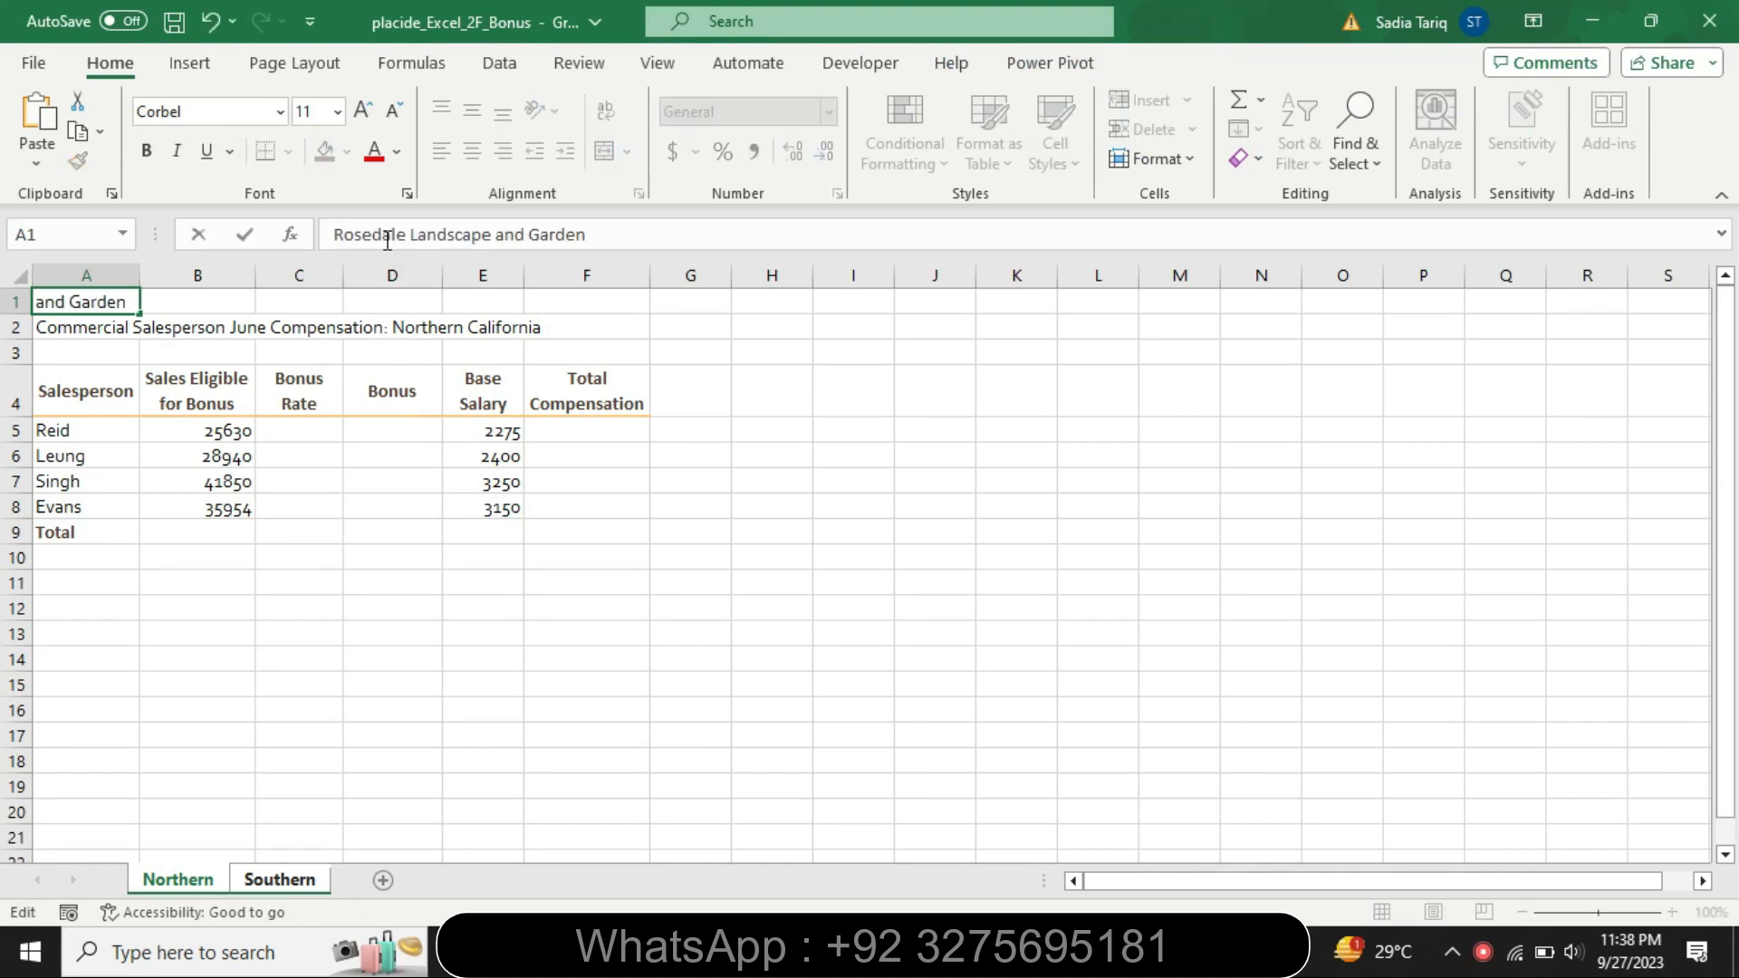
click(578, 596)
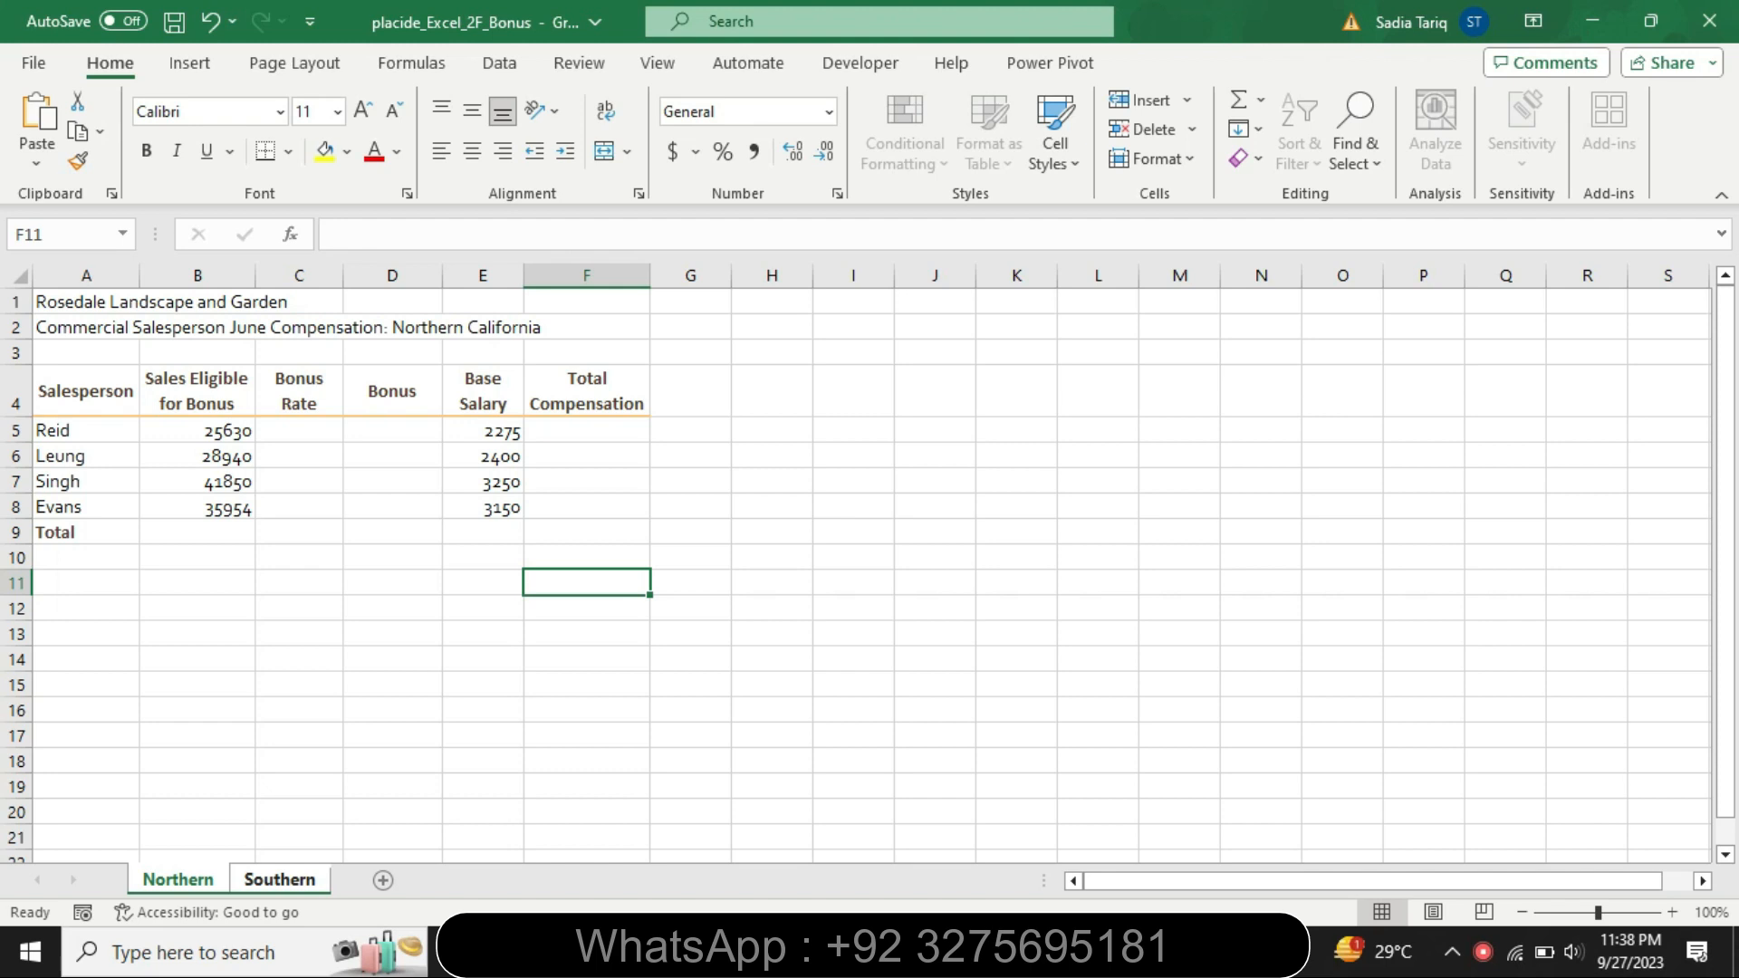
Step: Check the title's merge range in the Word instructions, and merge and center A1:F1 in the Excel workbook
key(alt+Tab)
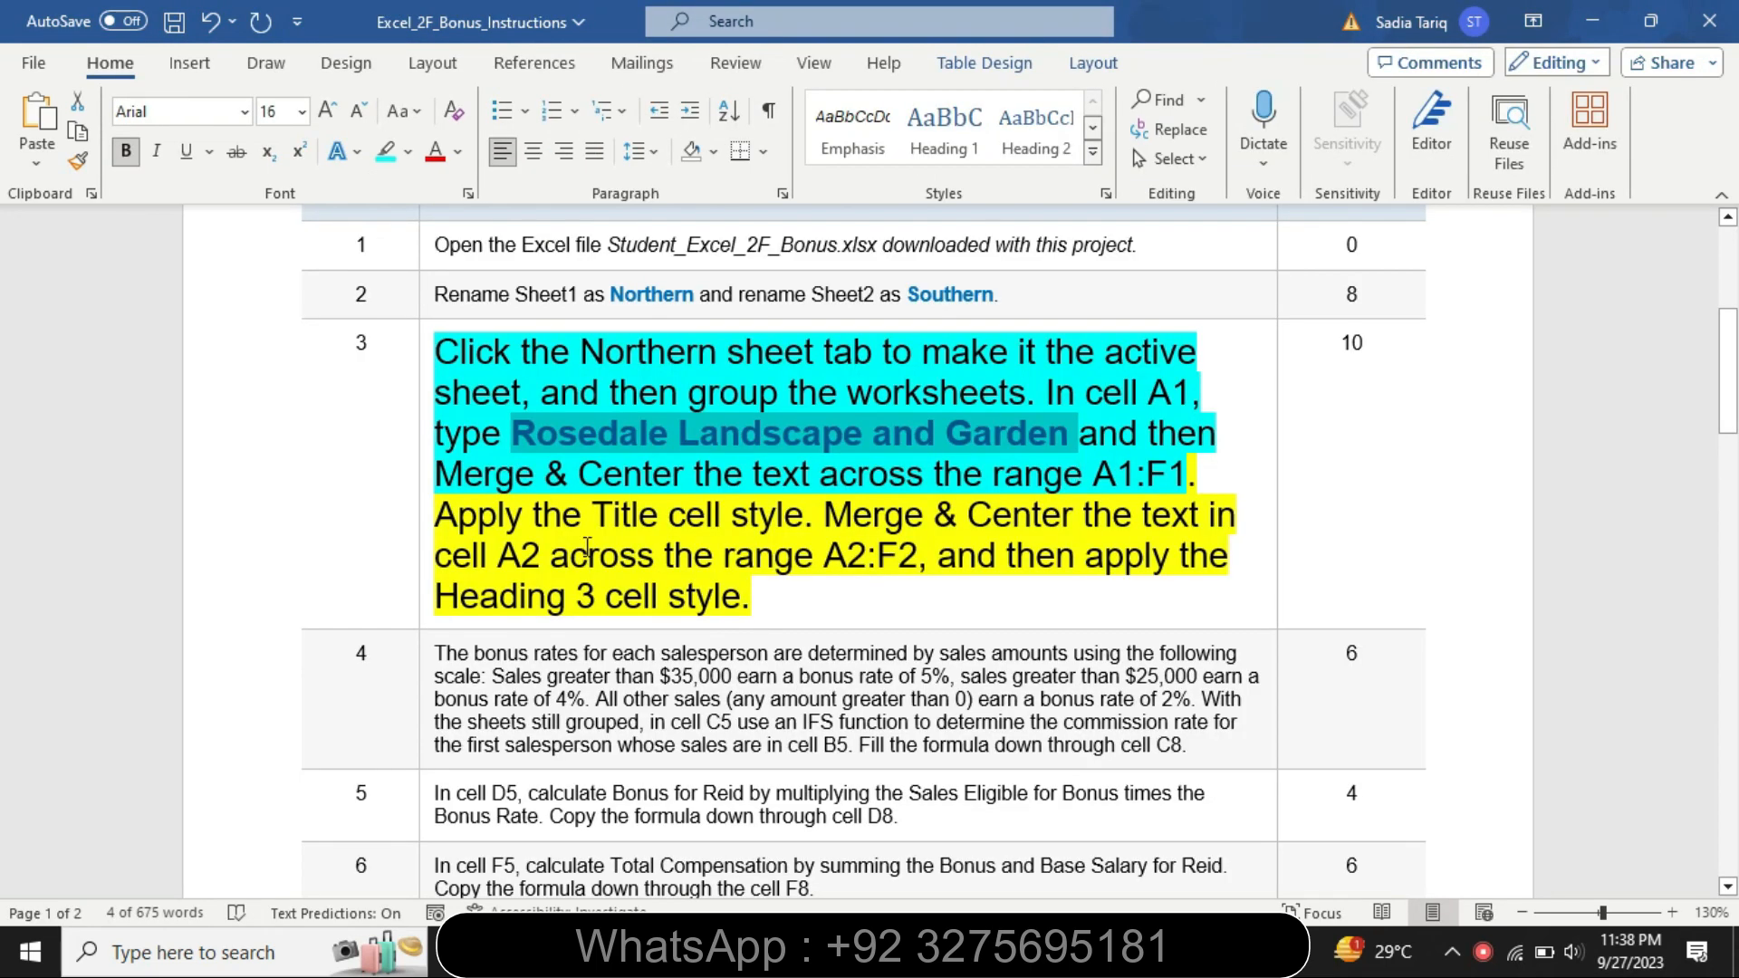
drag(1095, 475, 1168, 480)
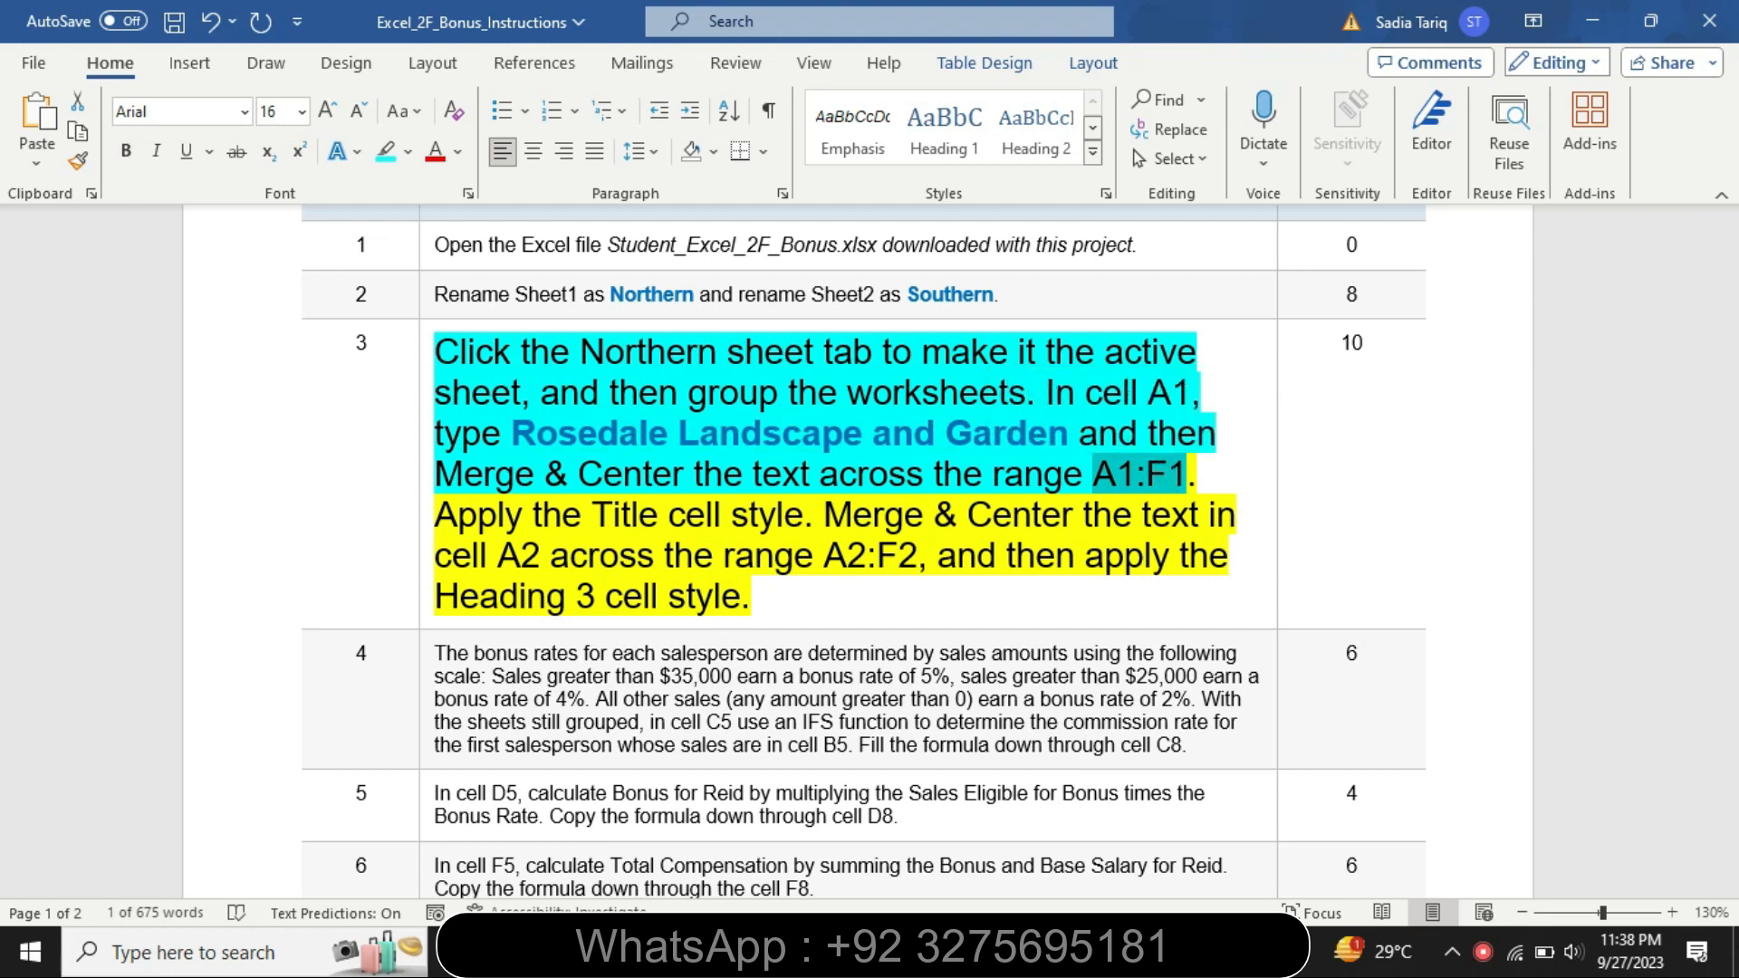
click(1147, 951)
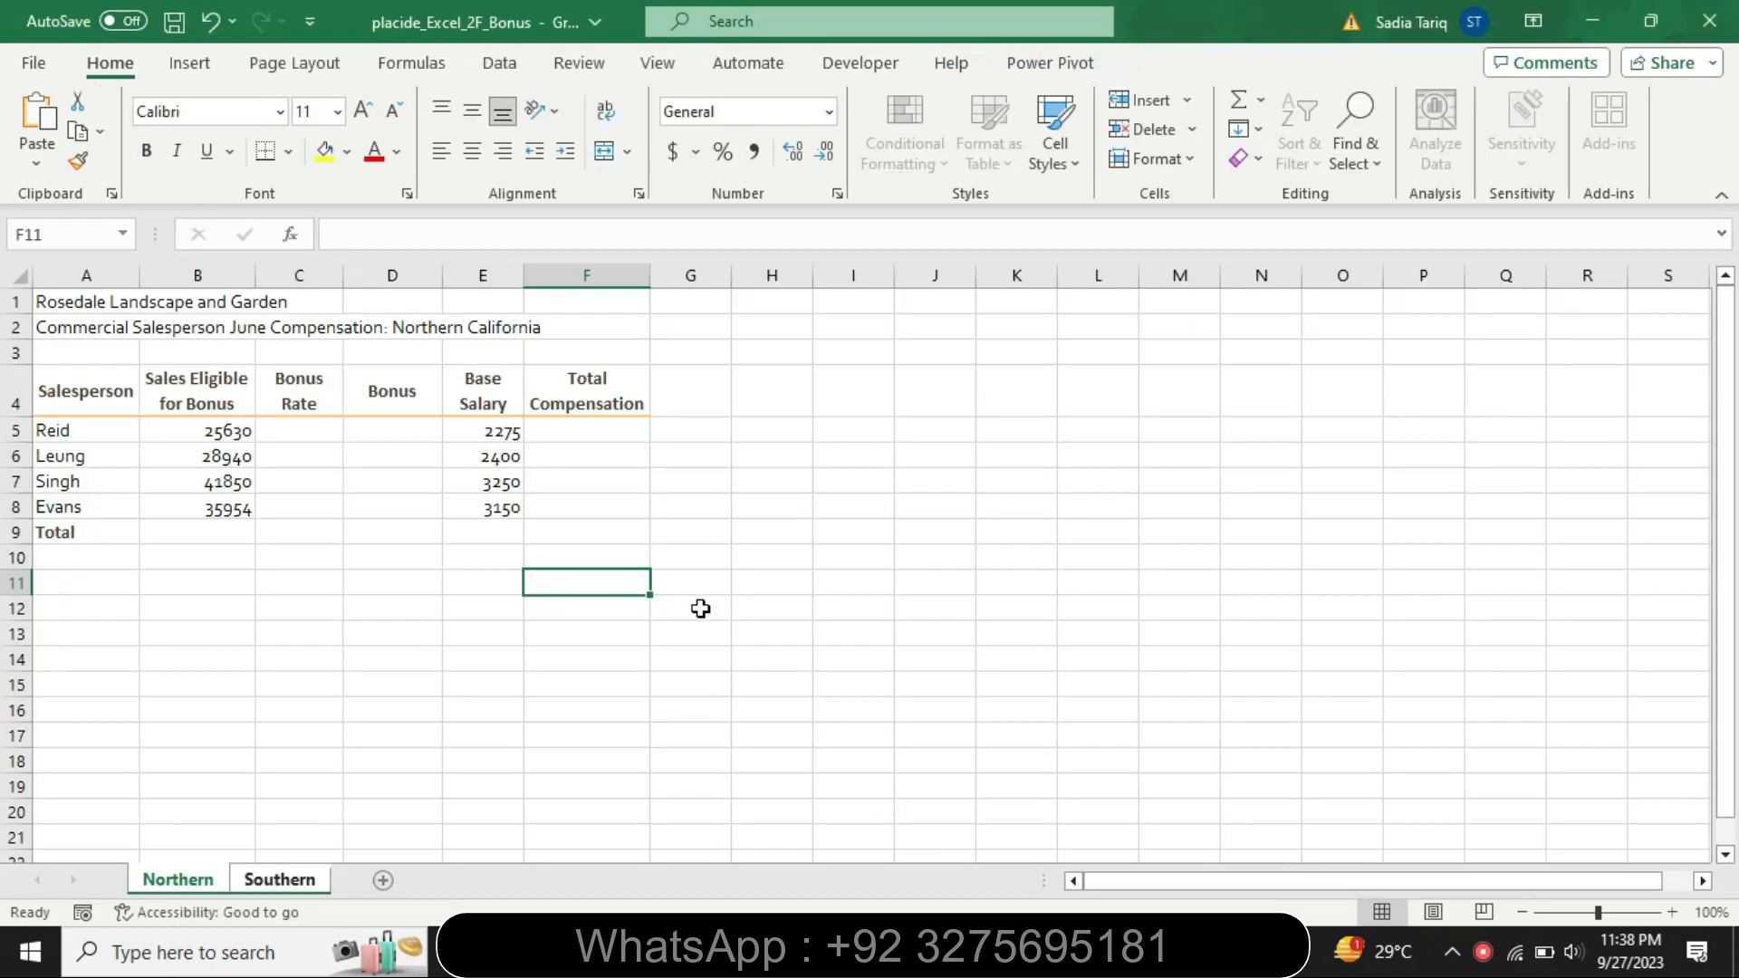
click(49, 234)
key(BackSpace)
text(A1:F1)
key(Return)
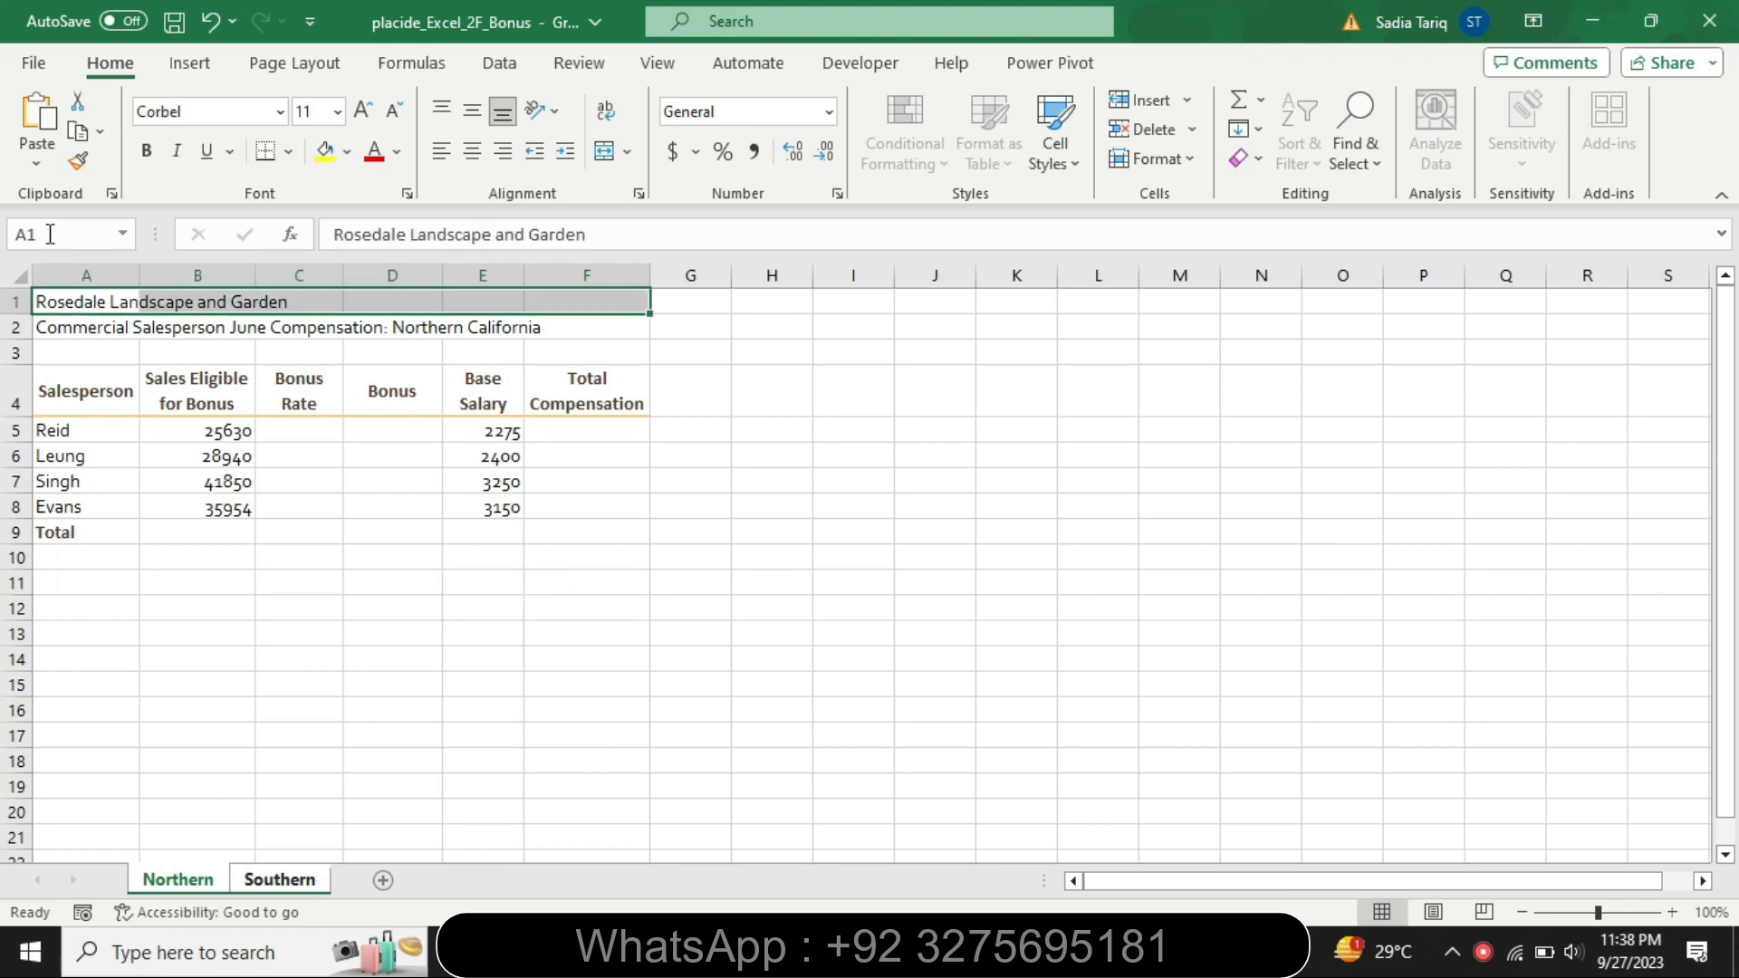
click(605, 153)
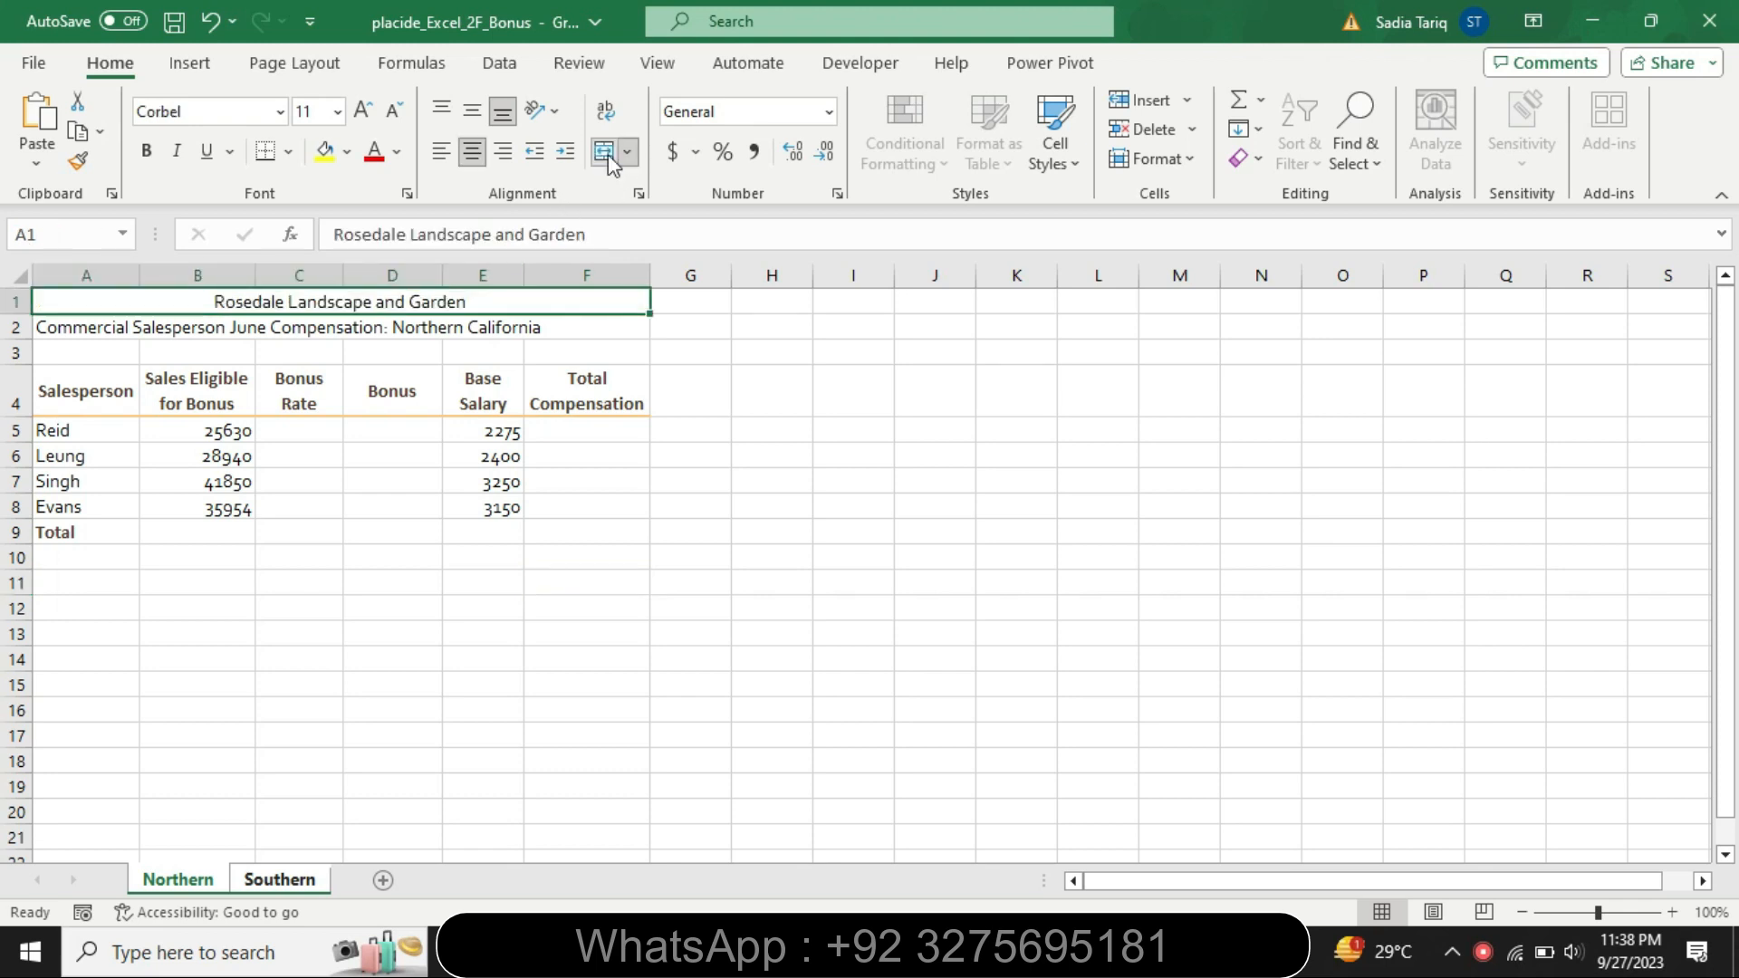
Step: Highlight the Title cell style instruction in Word in turquoise, and apply the Title cell style to merged cell A1 in Excel
key(alt+Tab)
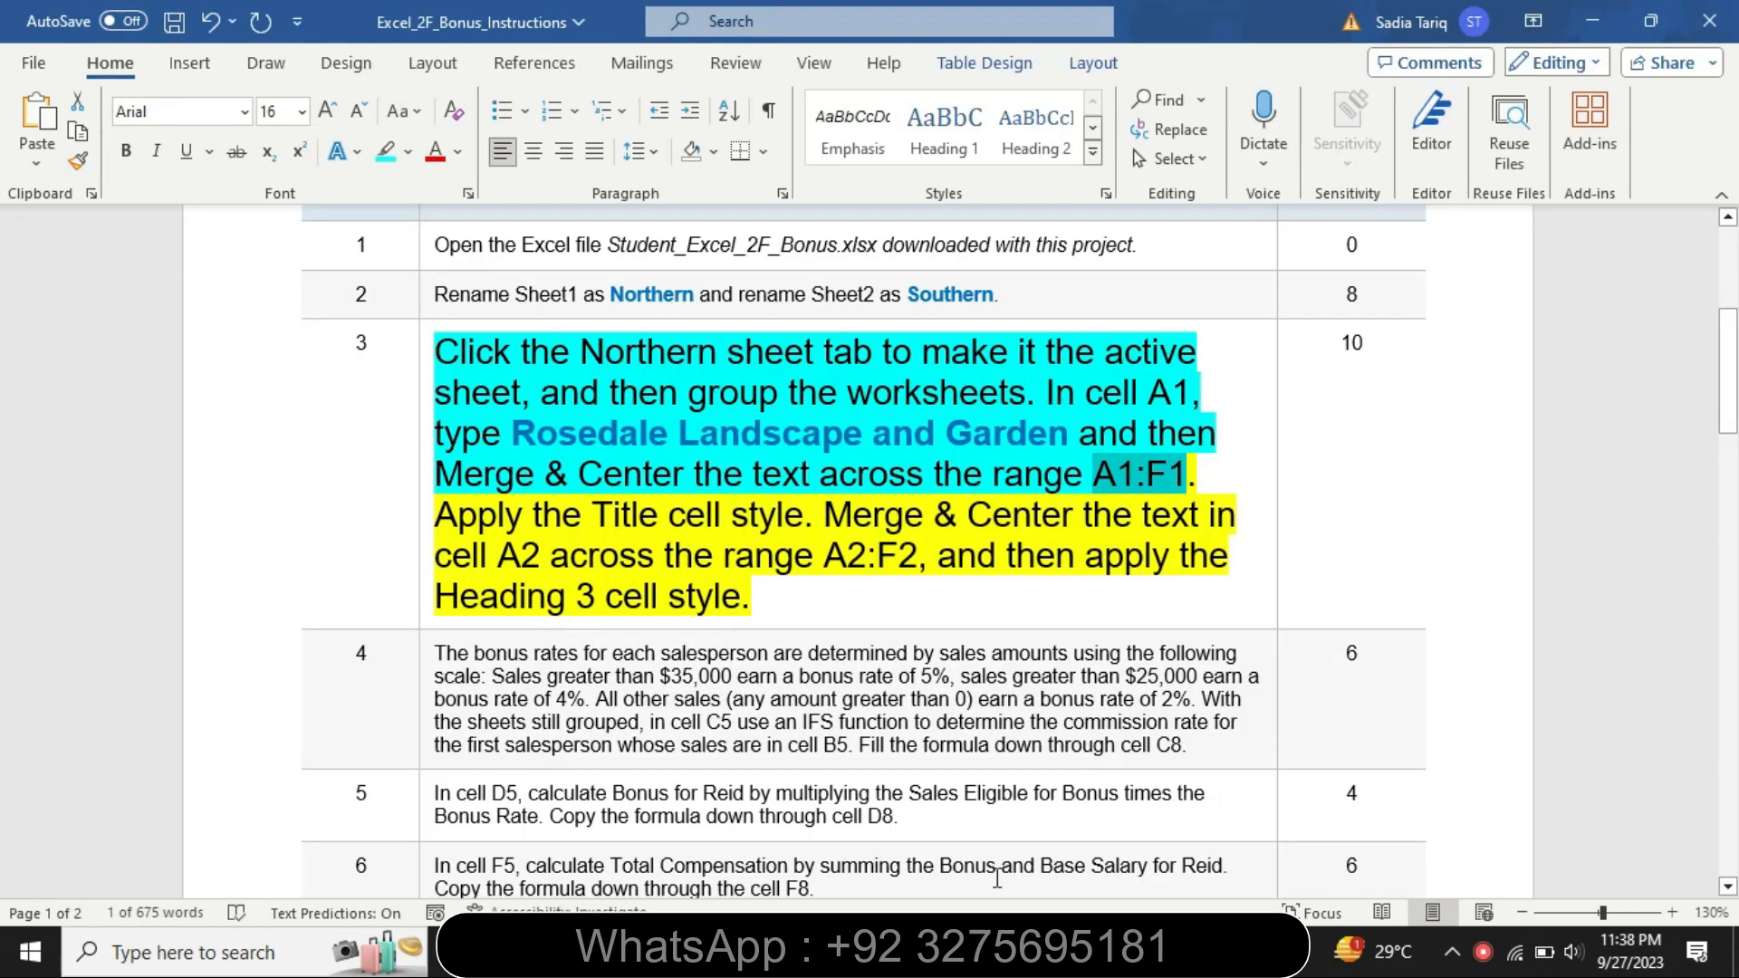
drag(446, 524, 826, 521)
click(924, 460)
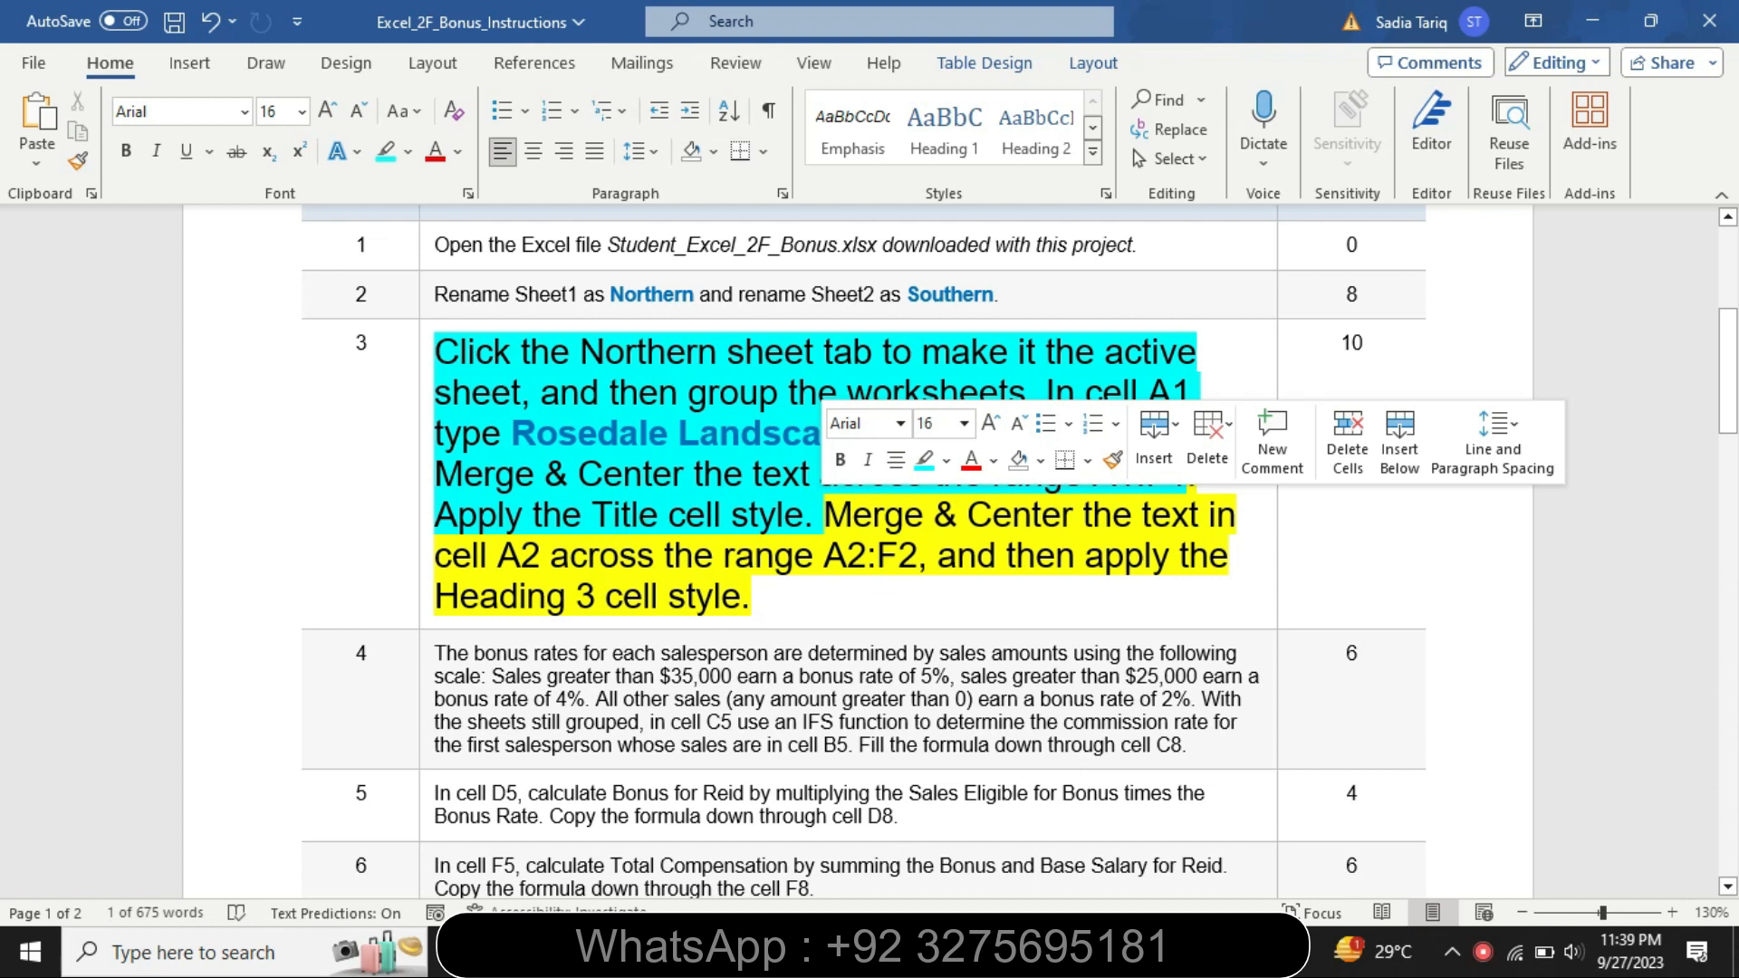
key(alt+Tab)
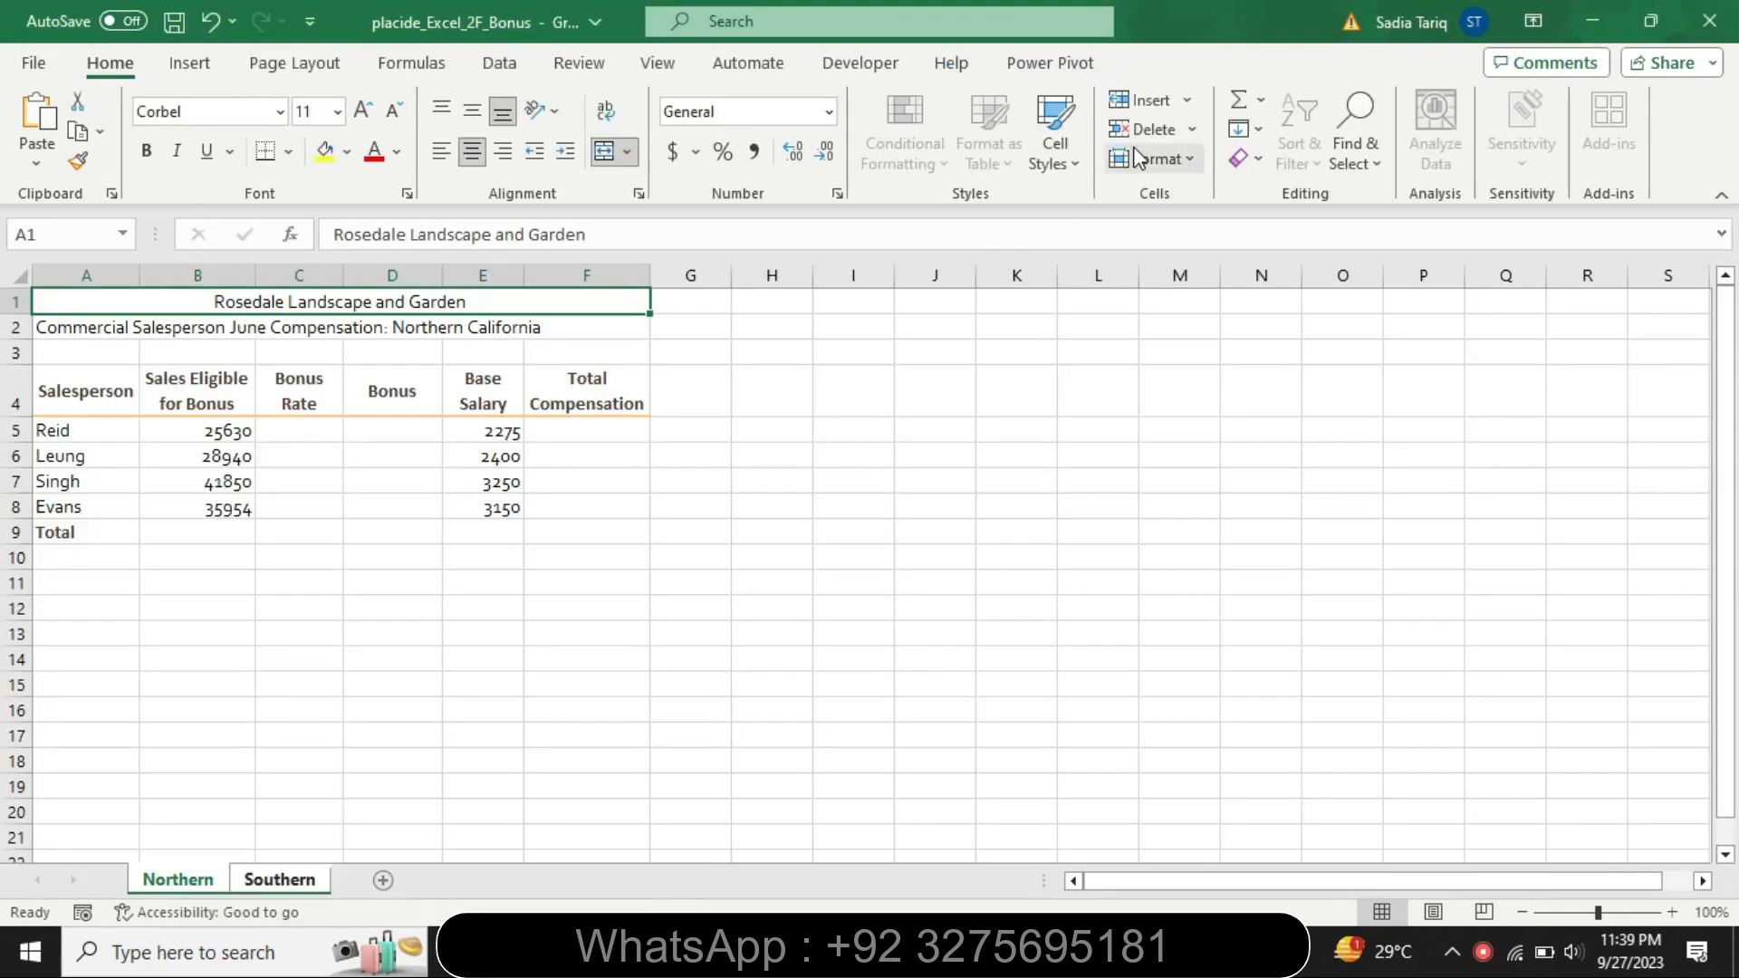
click(1051, 145)
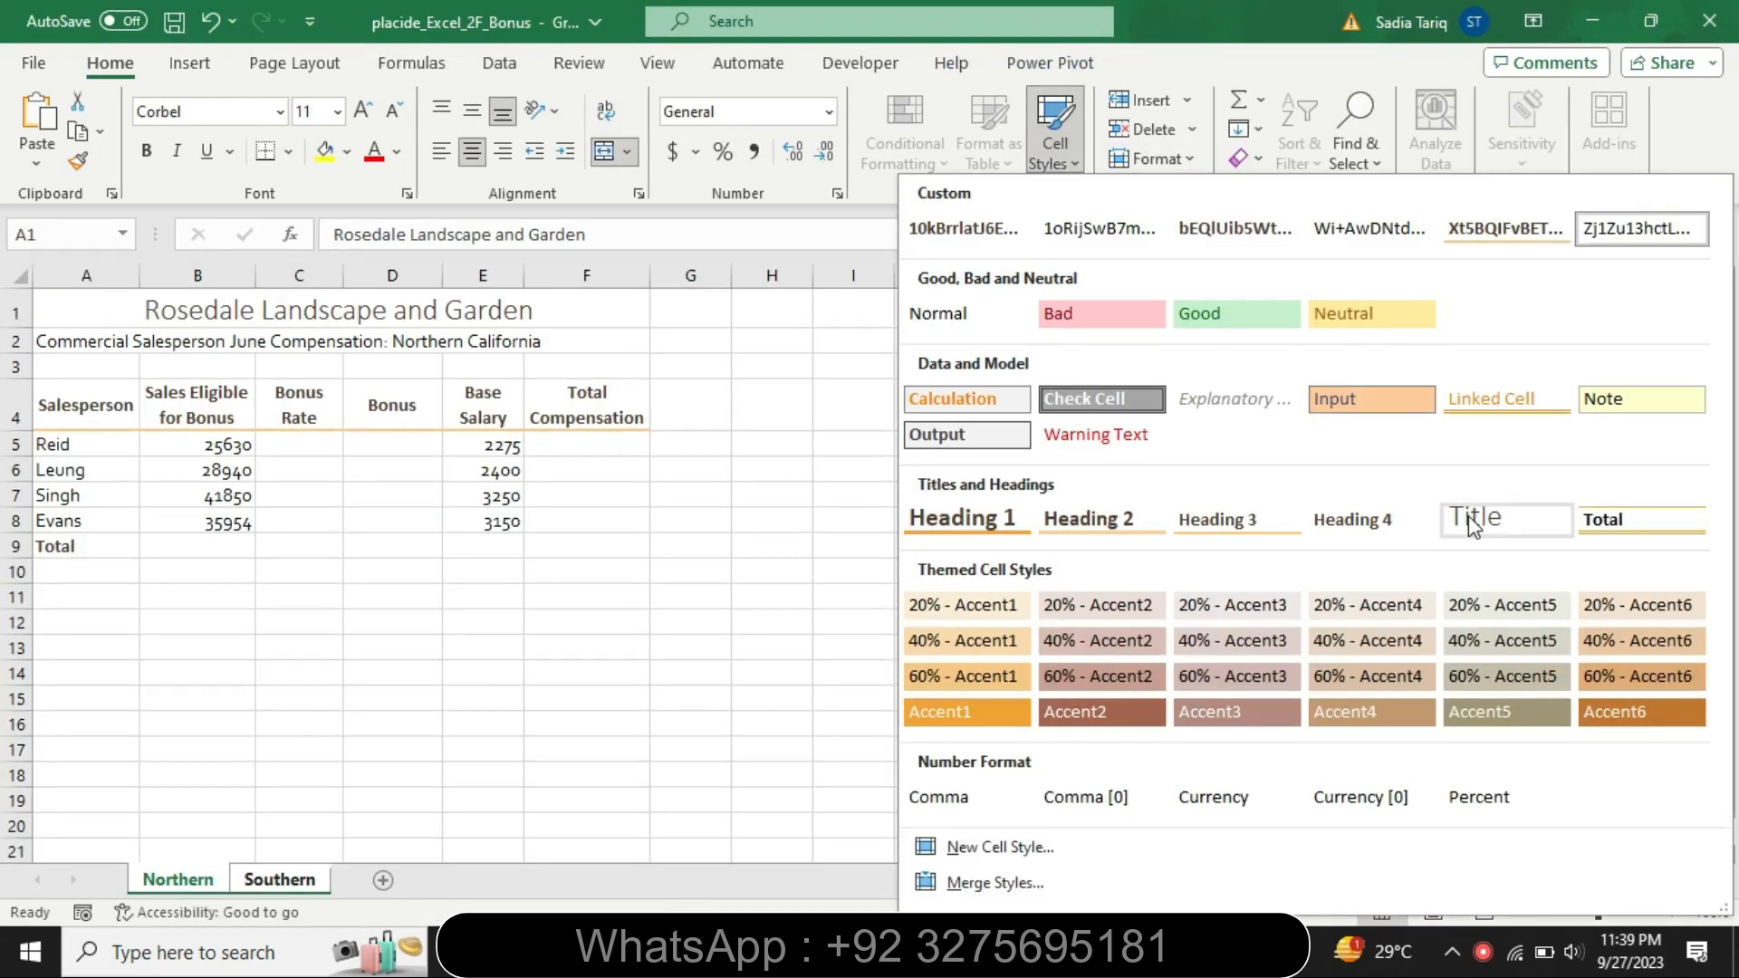
click(1465, 512)
Step: Switch to the Word instructions and highlight the remaining step 3 text, from "Merge & Center the text in cell A2" onward, in turquoise
key(alt+Tab)
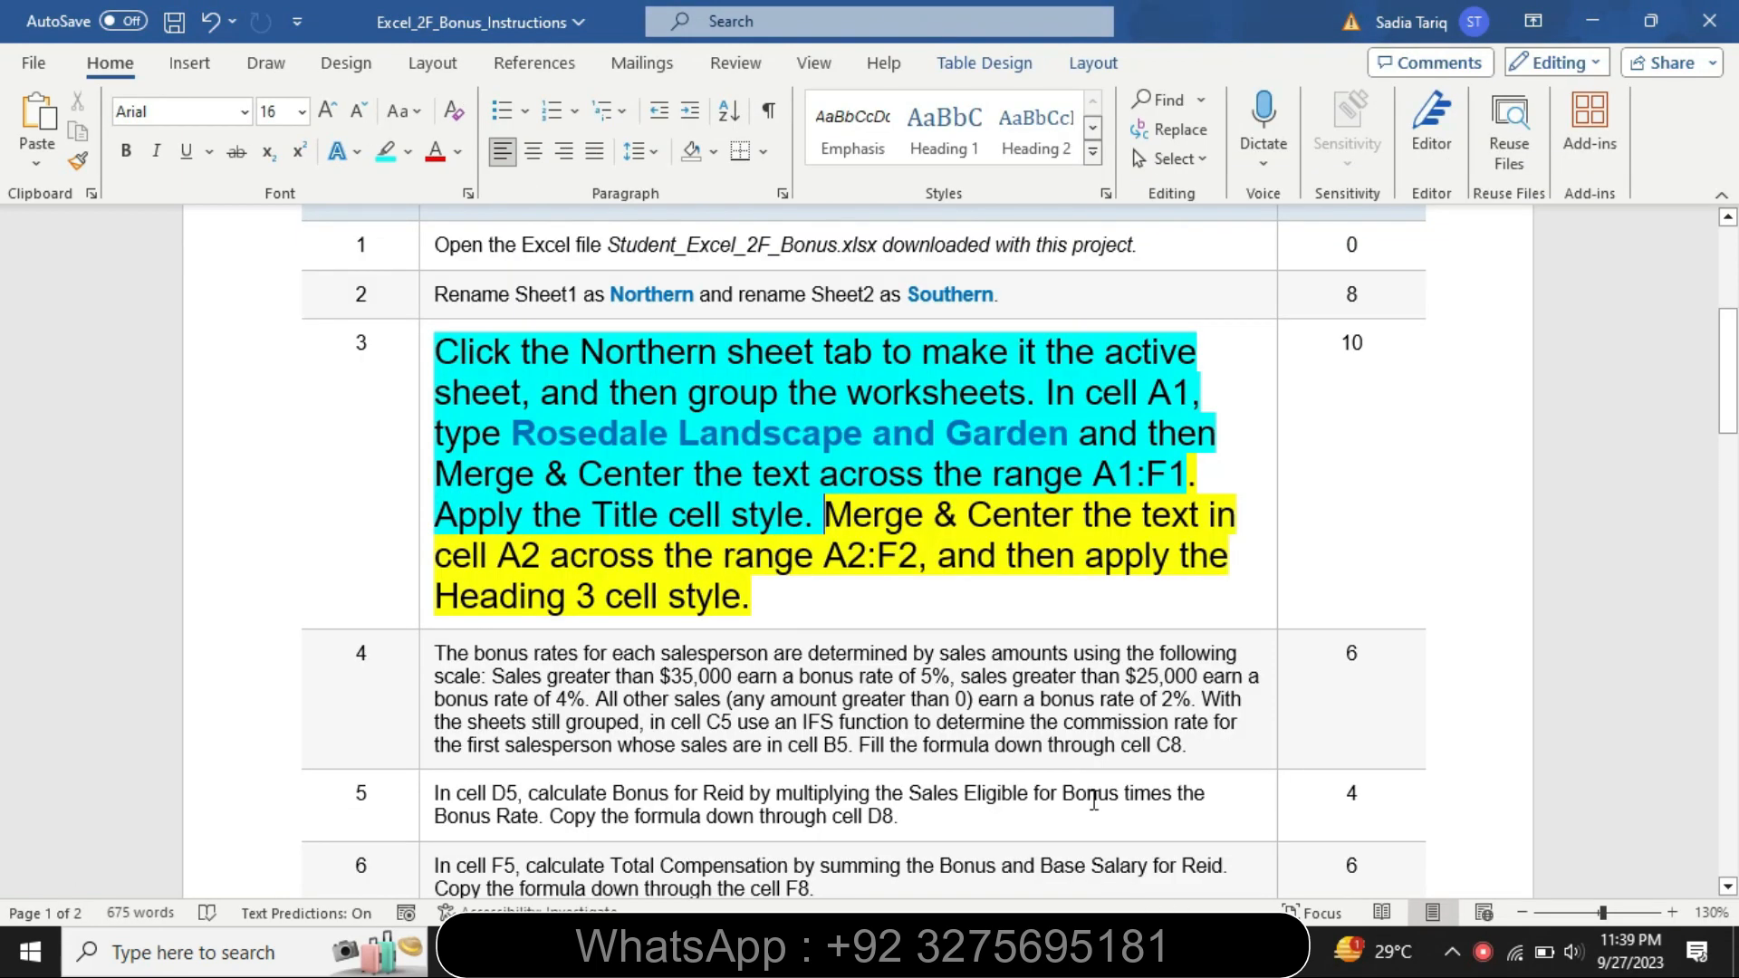
mouse_move(827, 523)
mouse_down()
mouse_move(1045, 575)
mouse_move(1051, 603)
mouse_up()
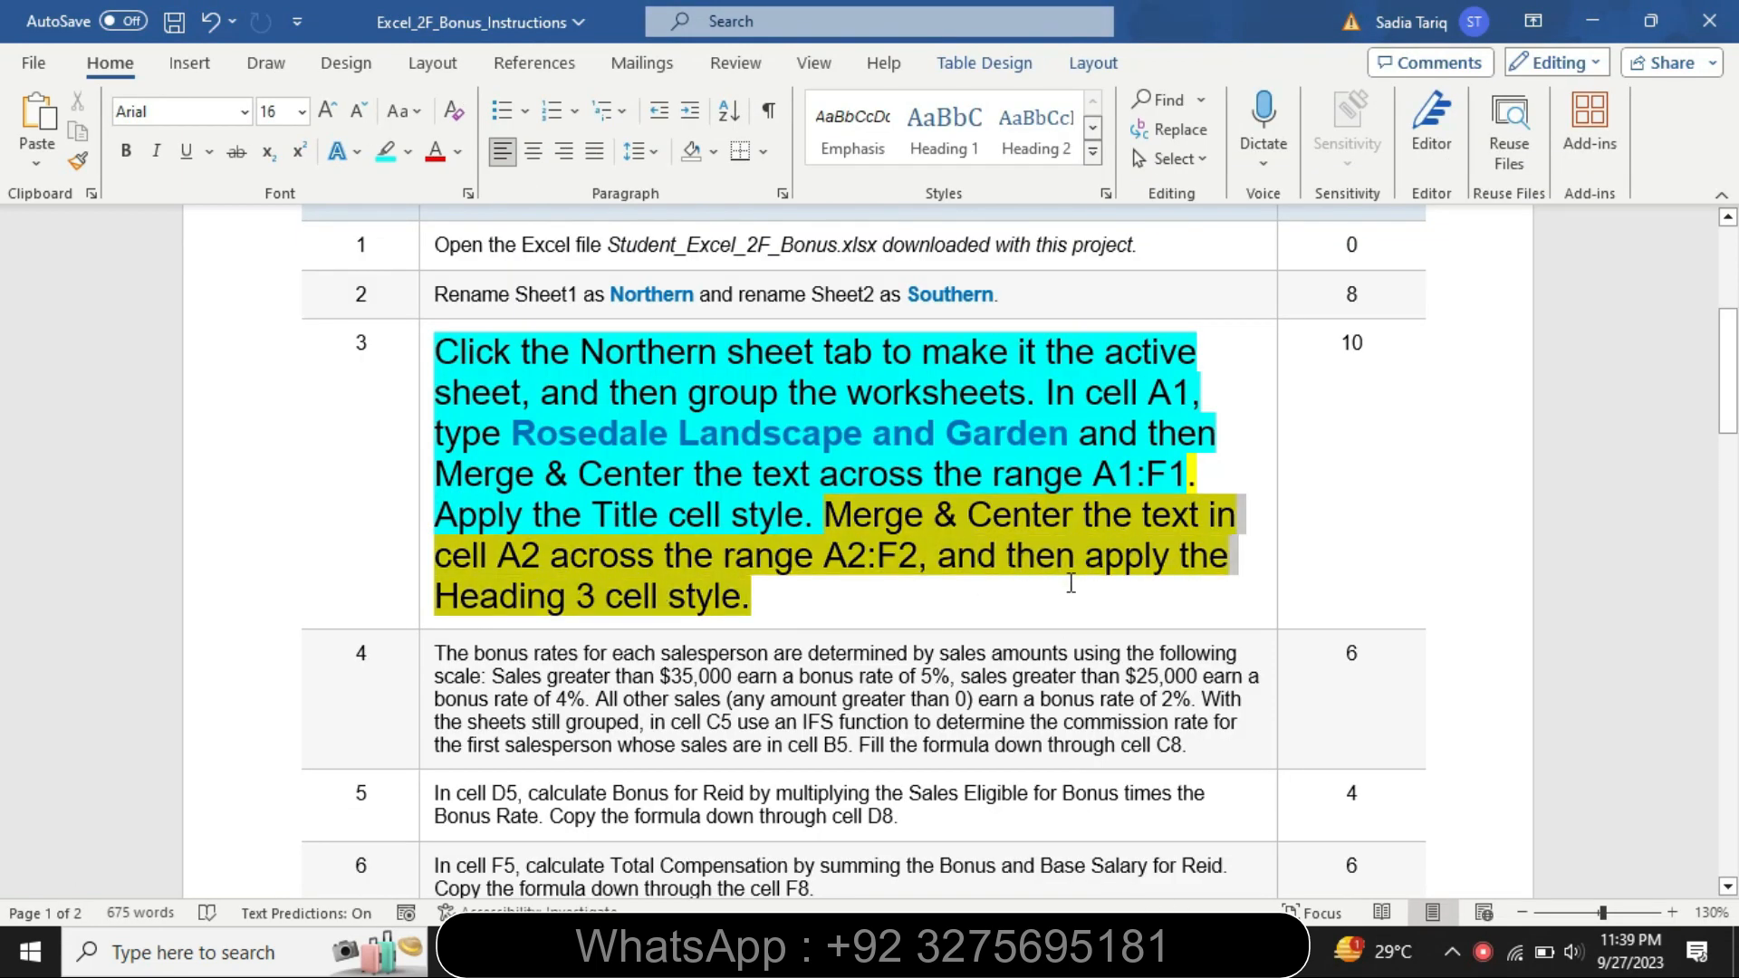
click(1171, 537)
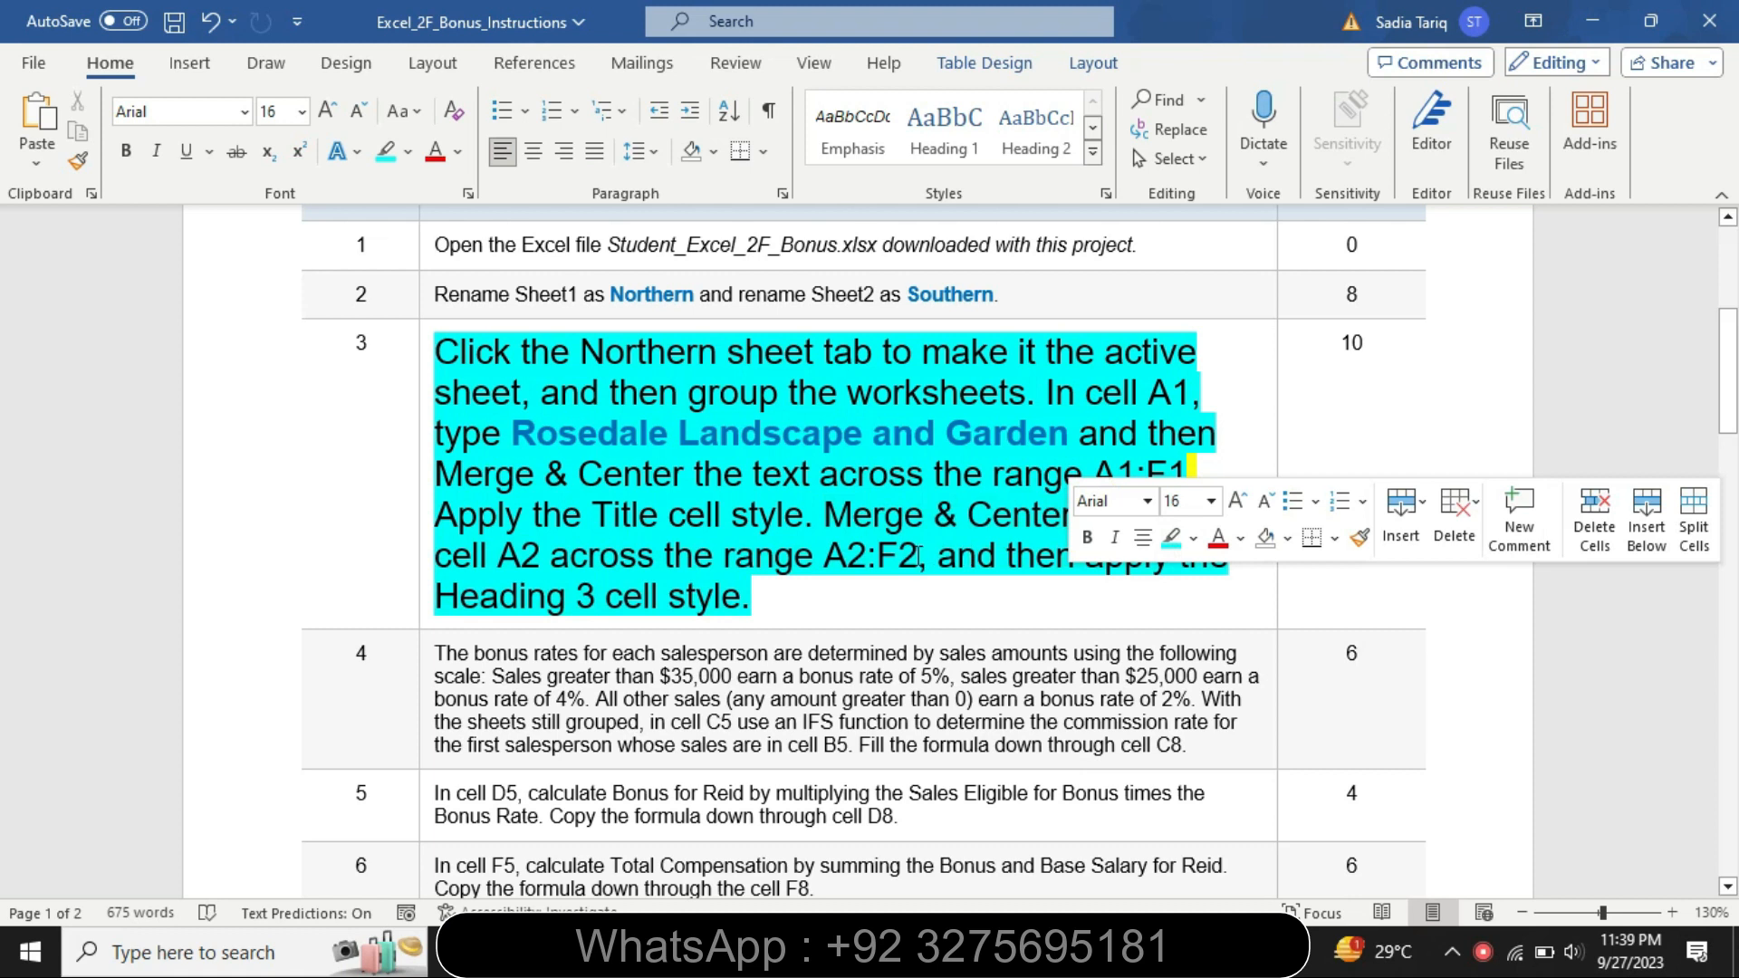
Step: Mark the range A2:F2 in the instructions, switch to the Excel workbook and merge and center A2:F2
drag(919, 555, 846, 561)
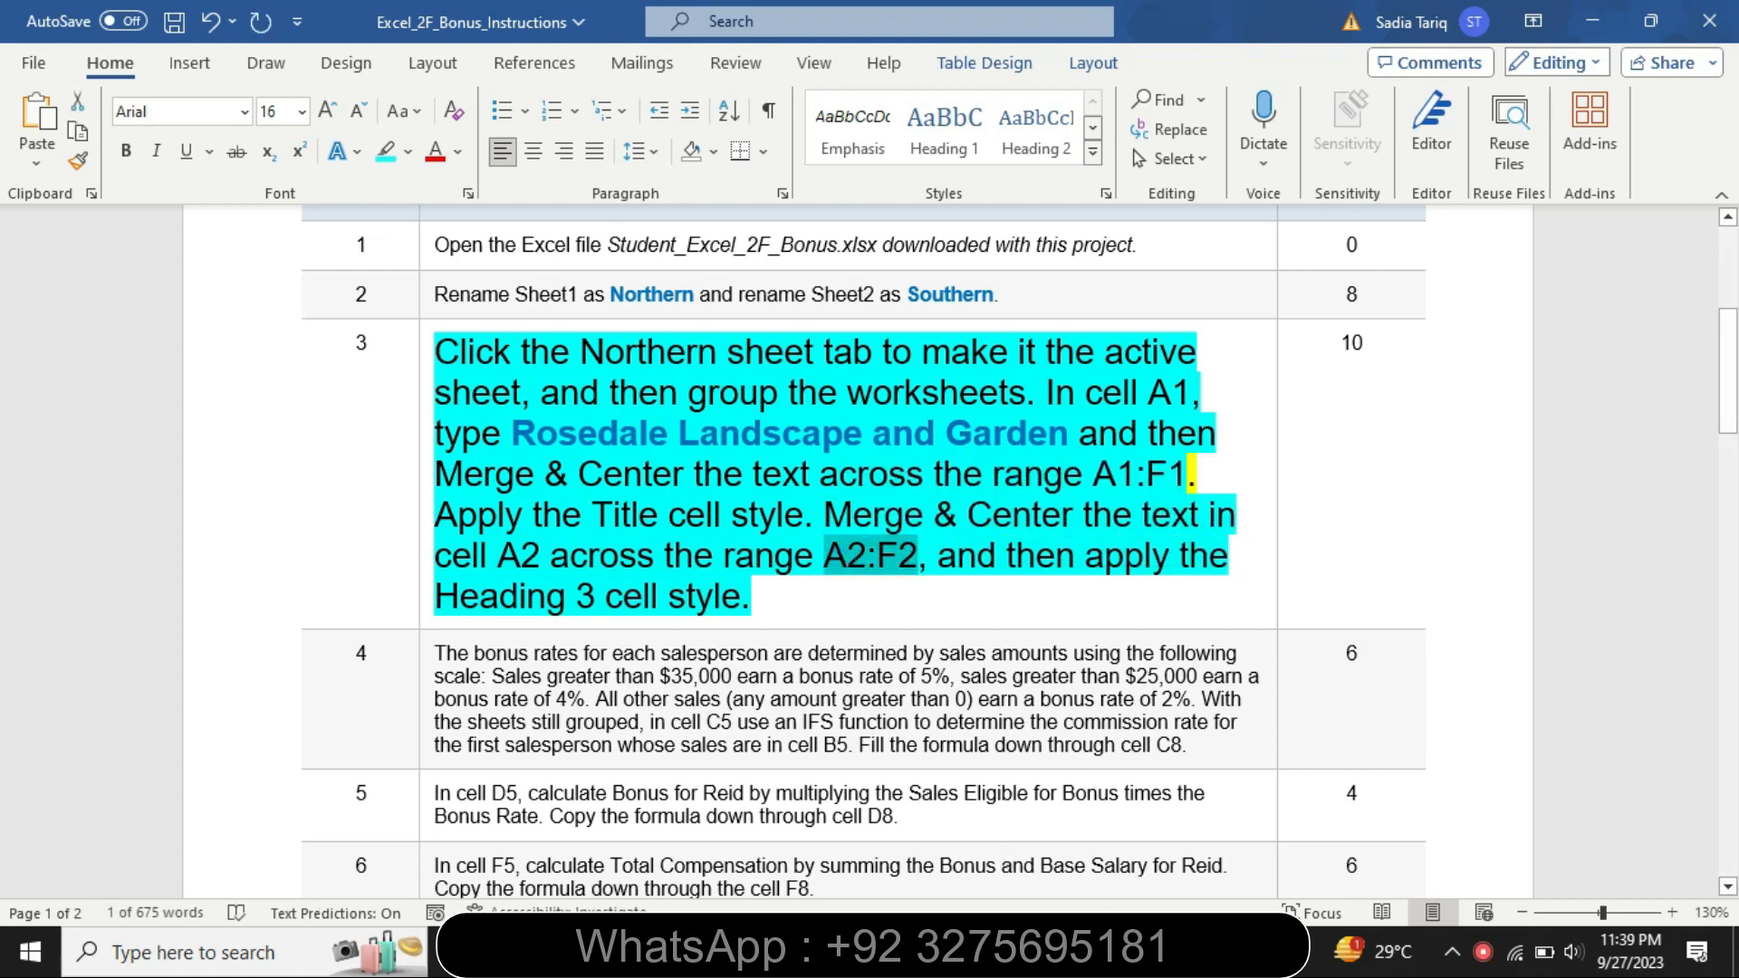
key(alt+Tab)
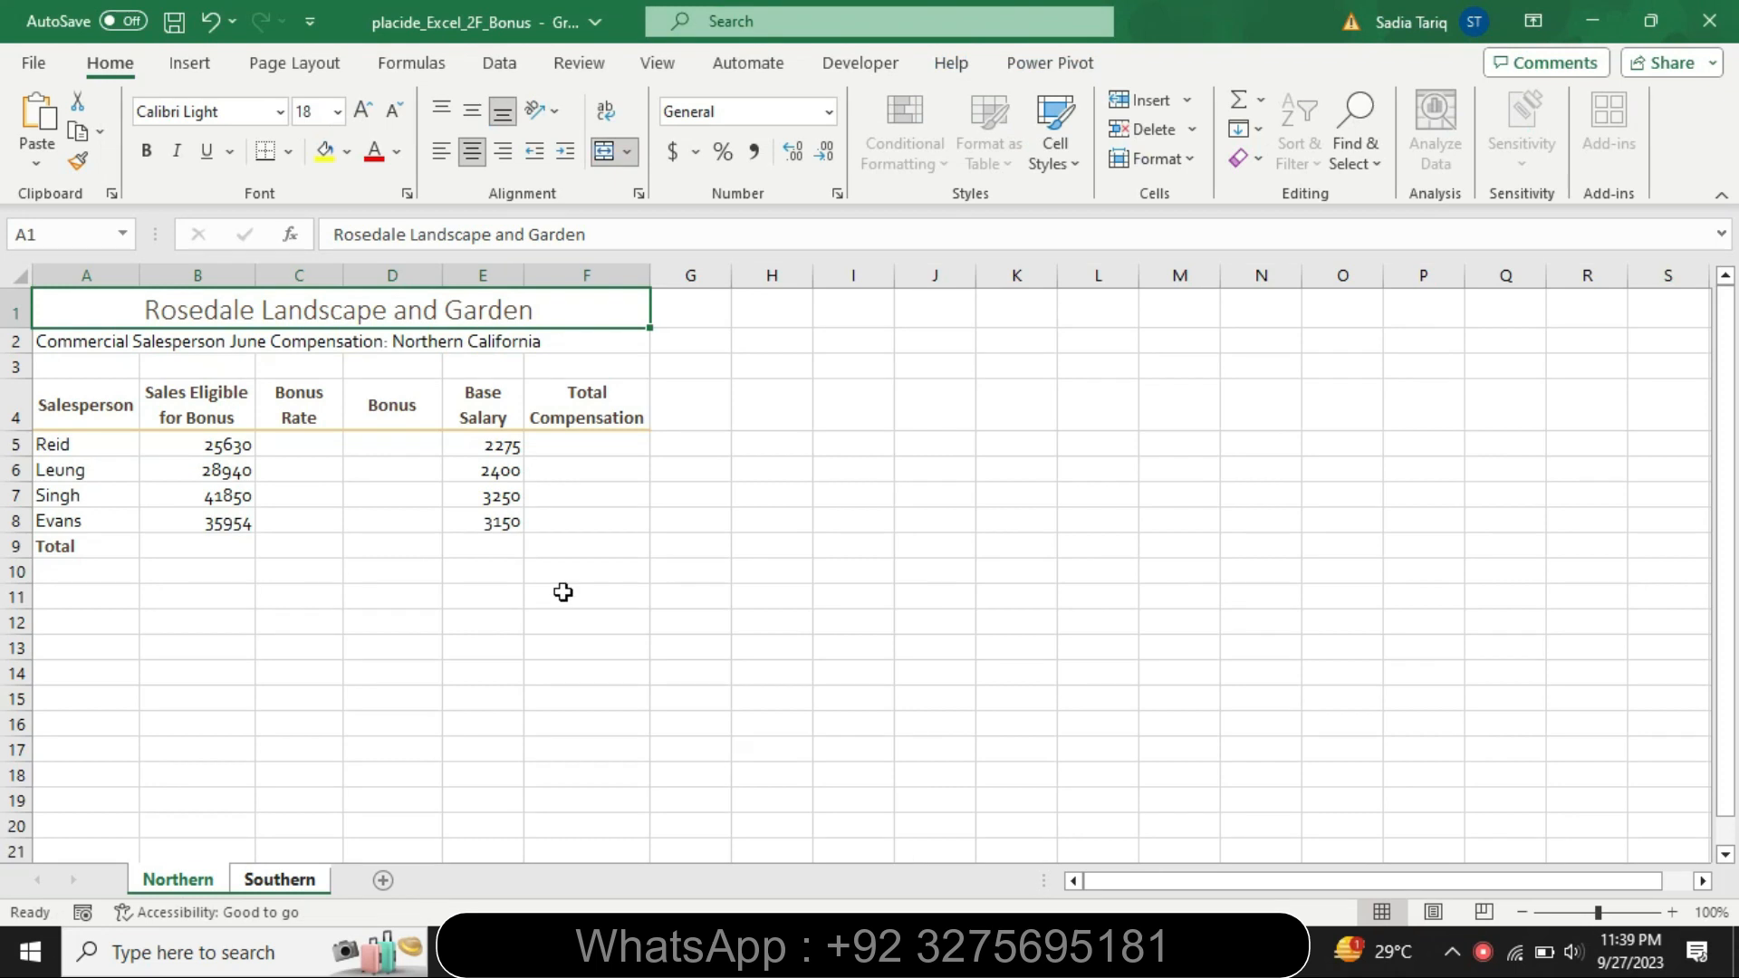
click(73, 227)
text(A2:F2)
key(Return)
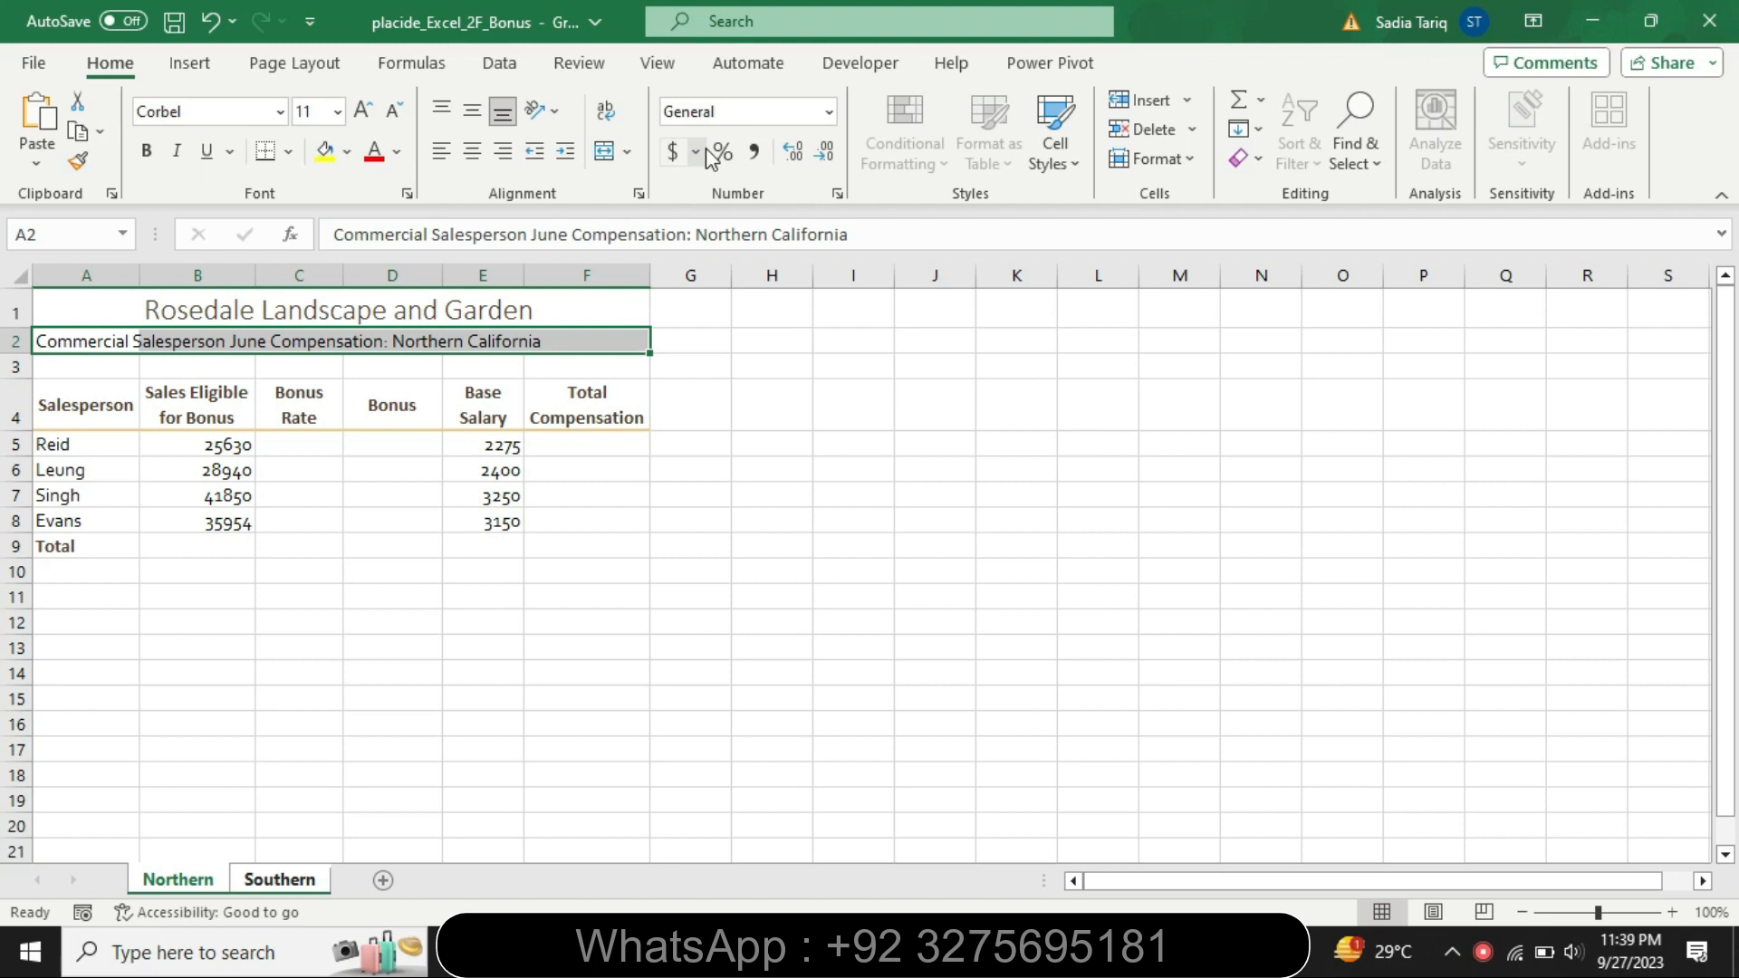
click(603, 152)
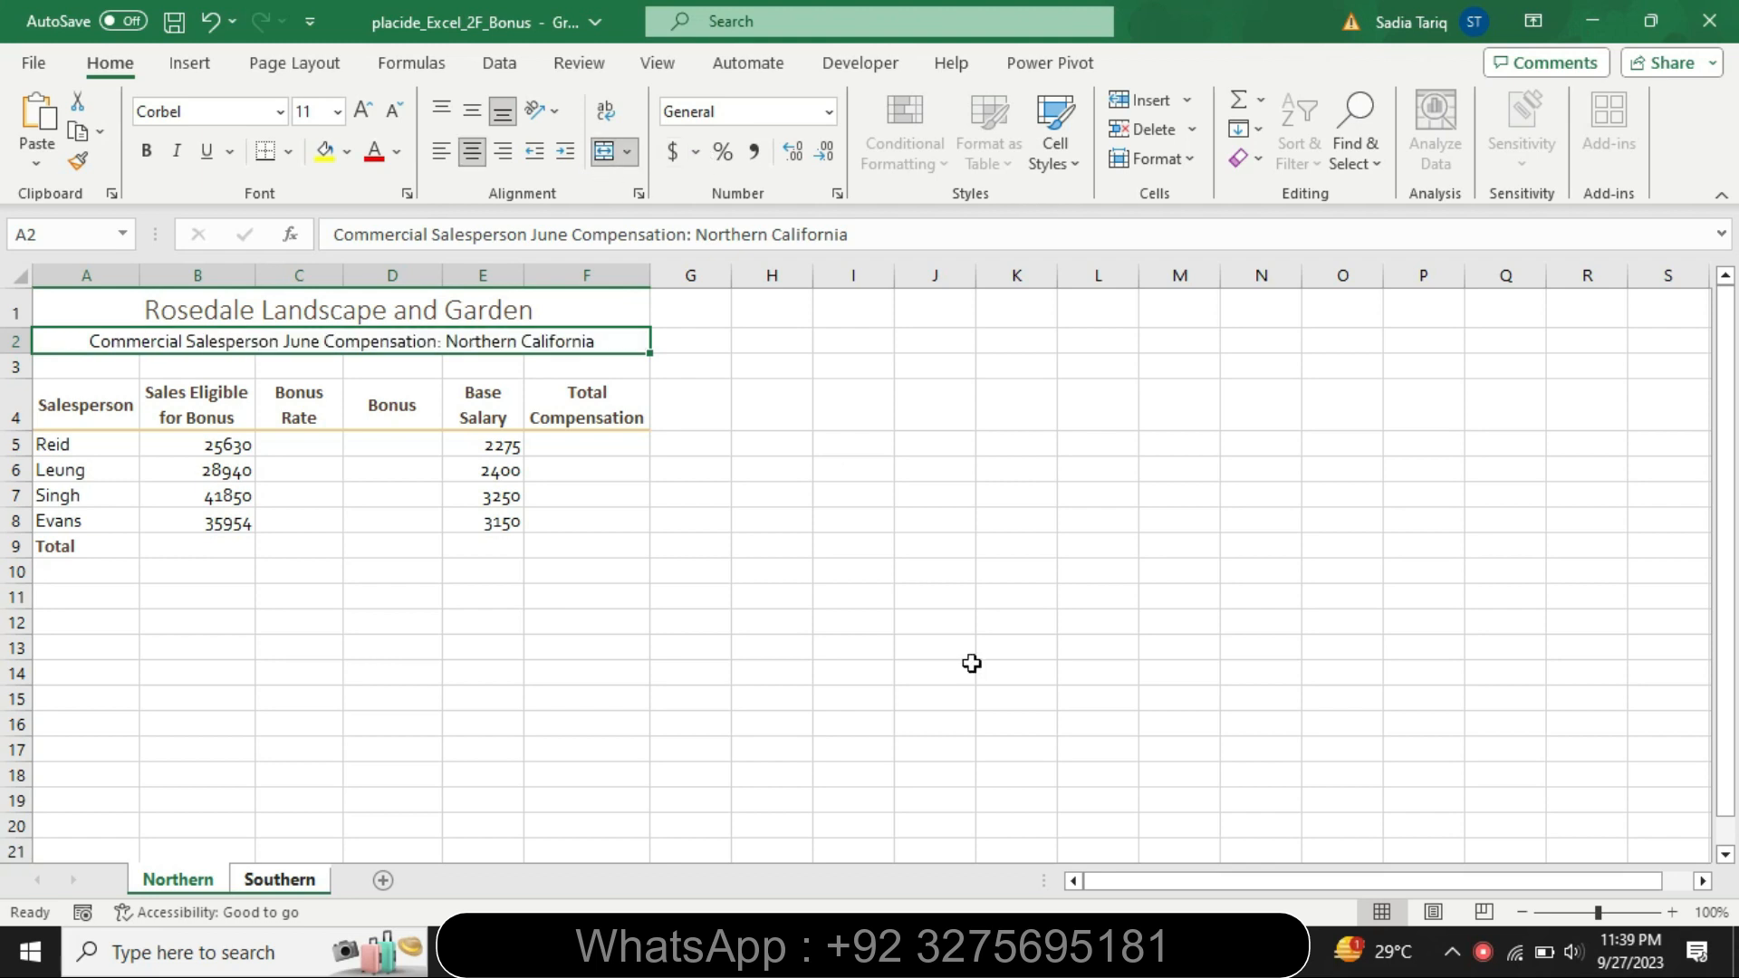
Step: Check the subtitle's style in the Word instructions, and apply the Heading 3 cell style to merged cell A2 in Excel
key(alt+Tab)
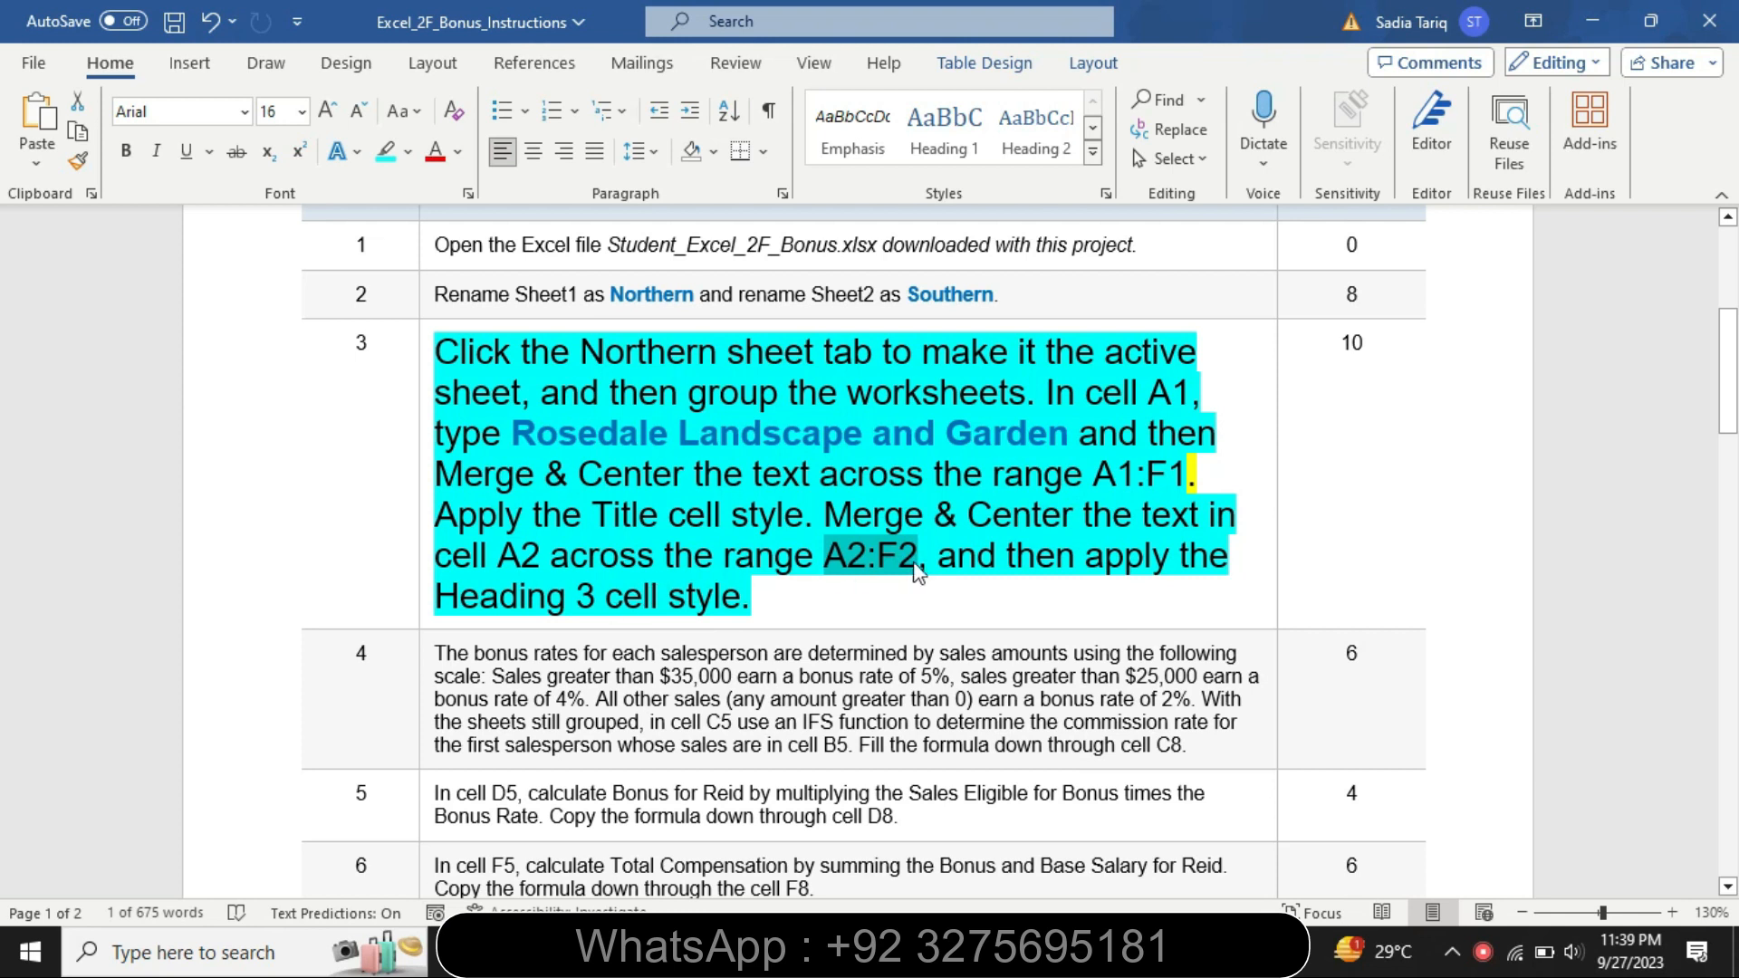
key(alt+Tab)
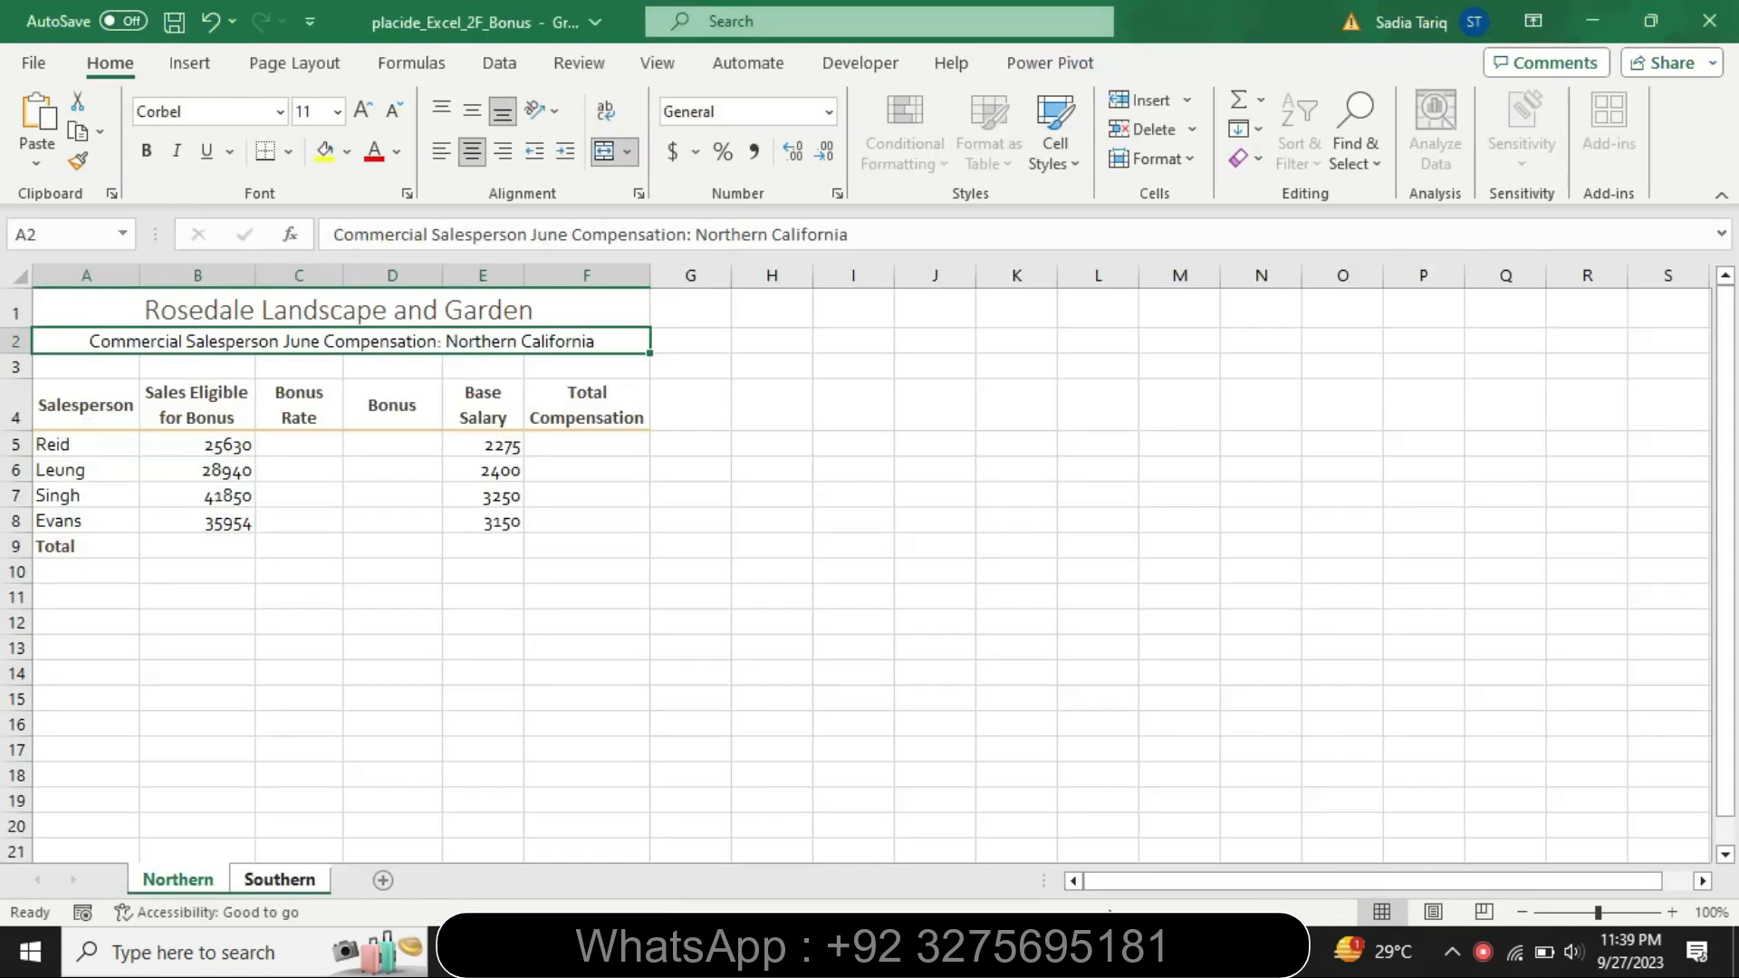
click(1055, 132)
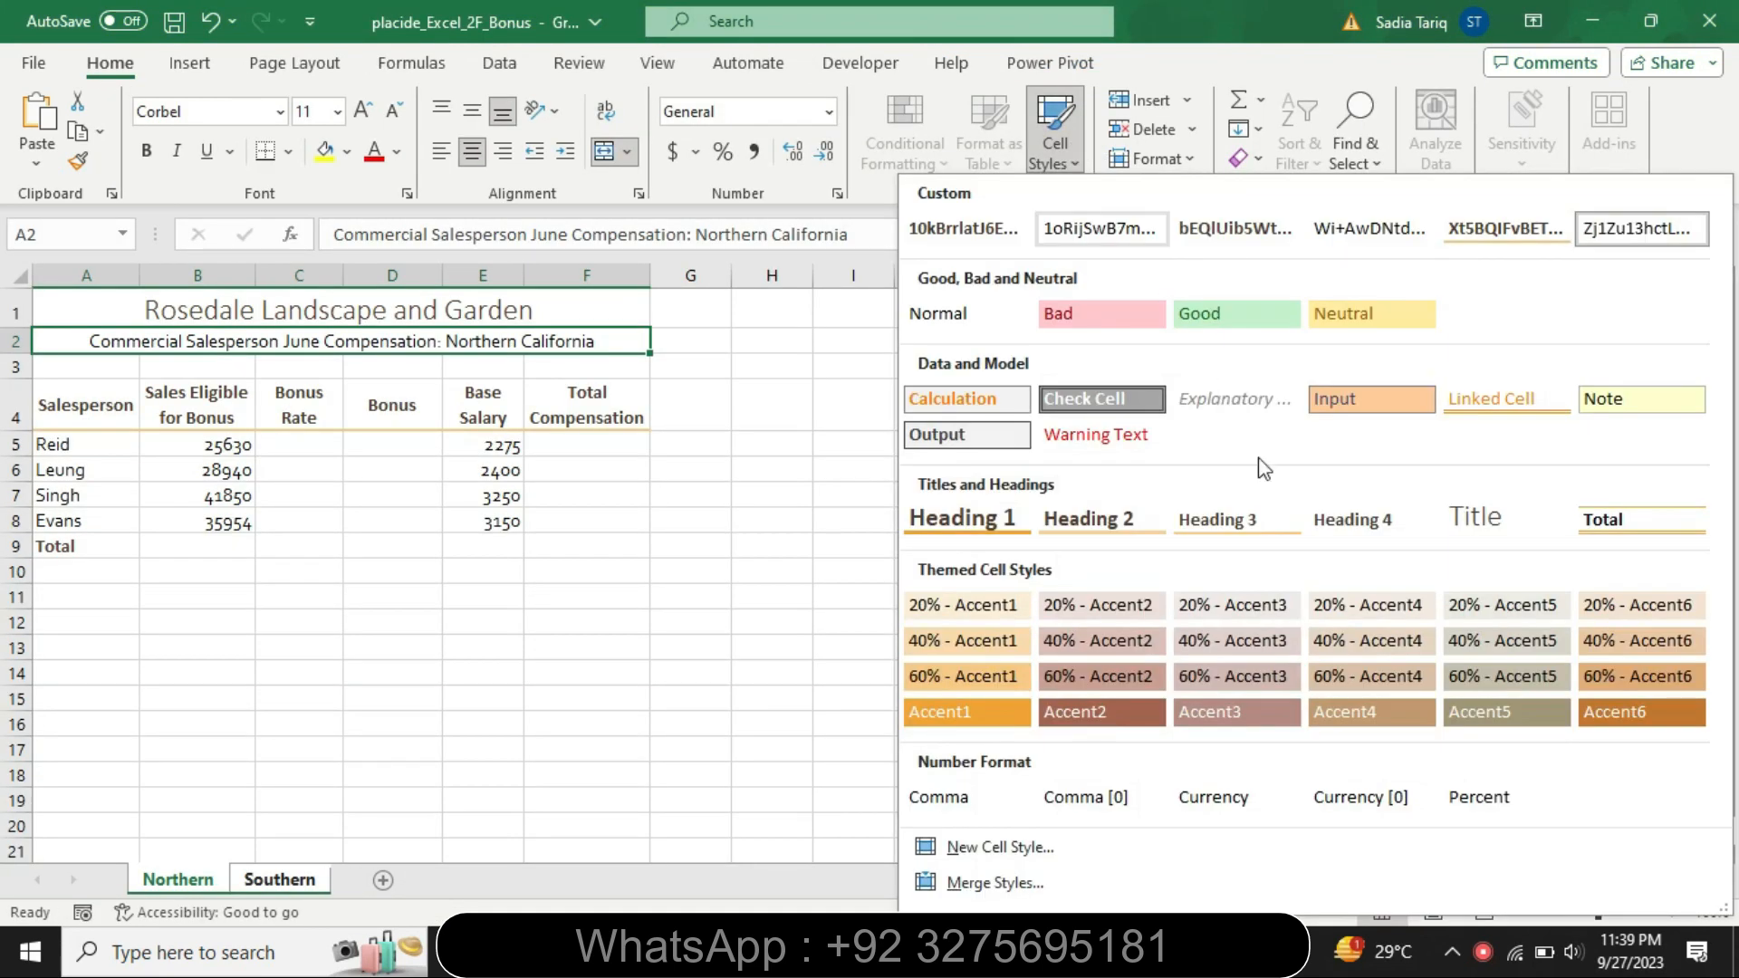
click(1217, 522)
Step: Switch to the Word instructions, set the step 3 text back to size 9 and remove its highlighting
key(alt+Tab)
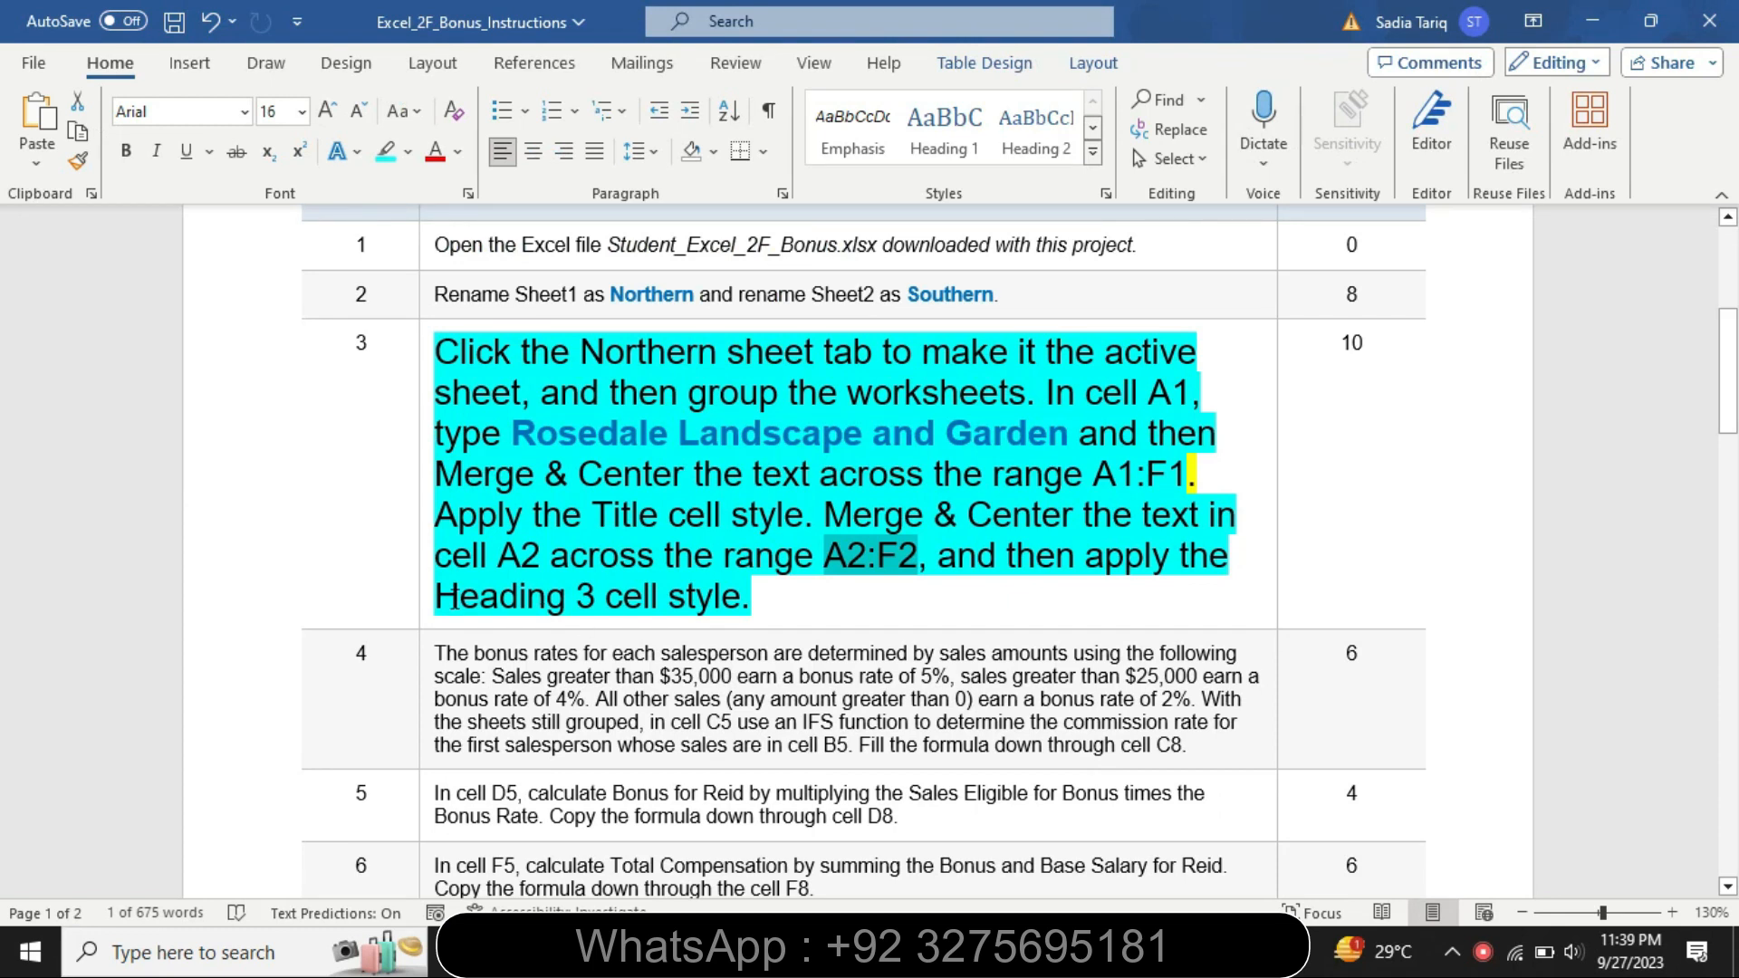
click(424, 564)
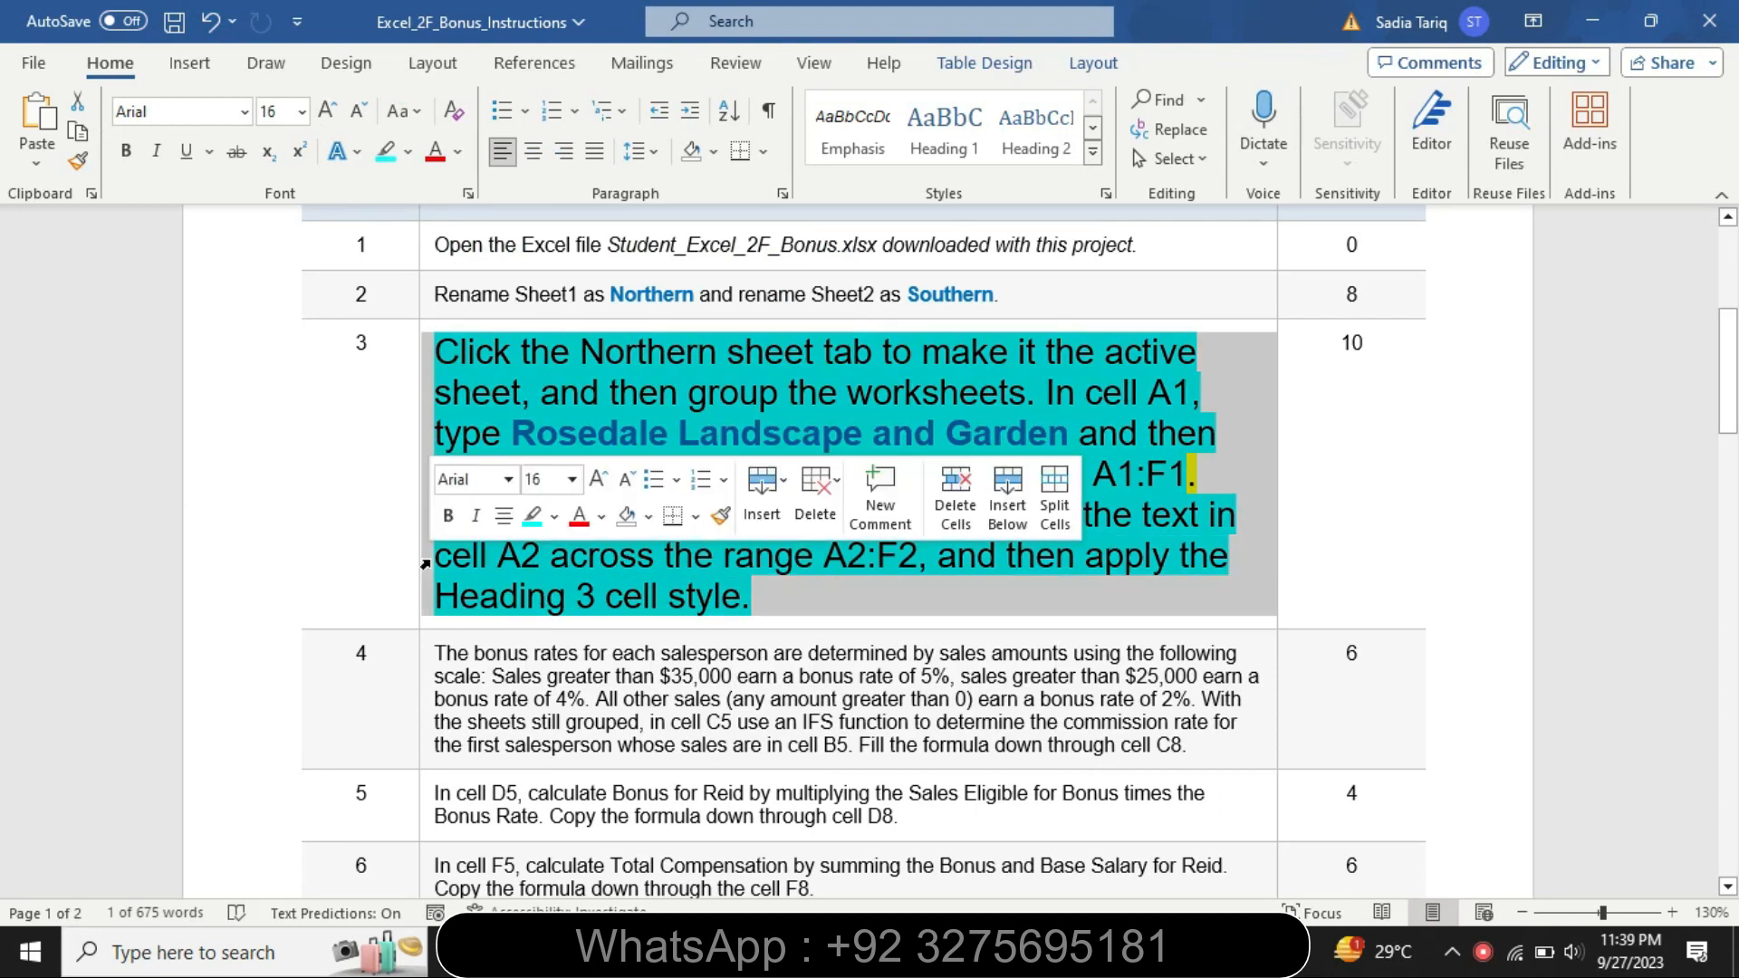
click(572, 479)
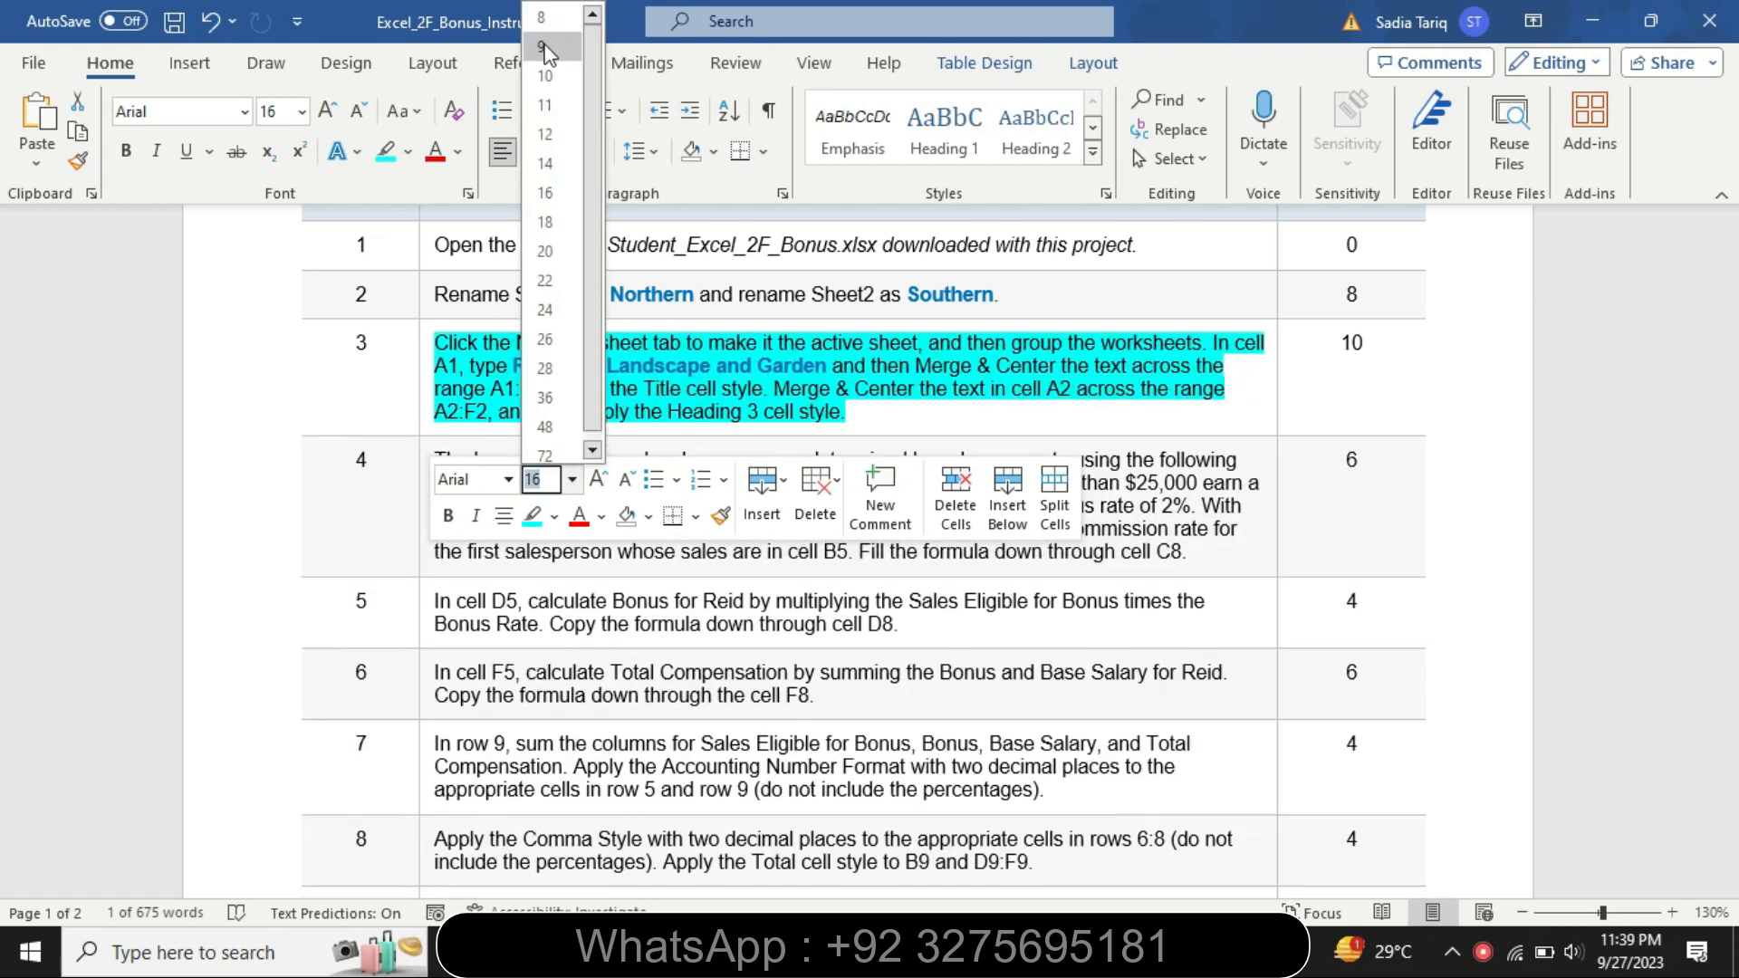
click(546, 50)
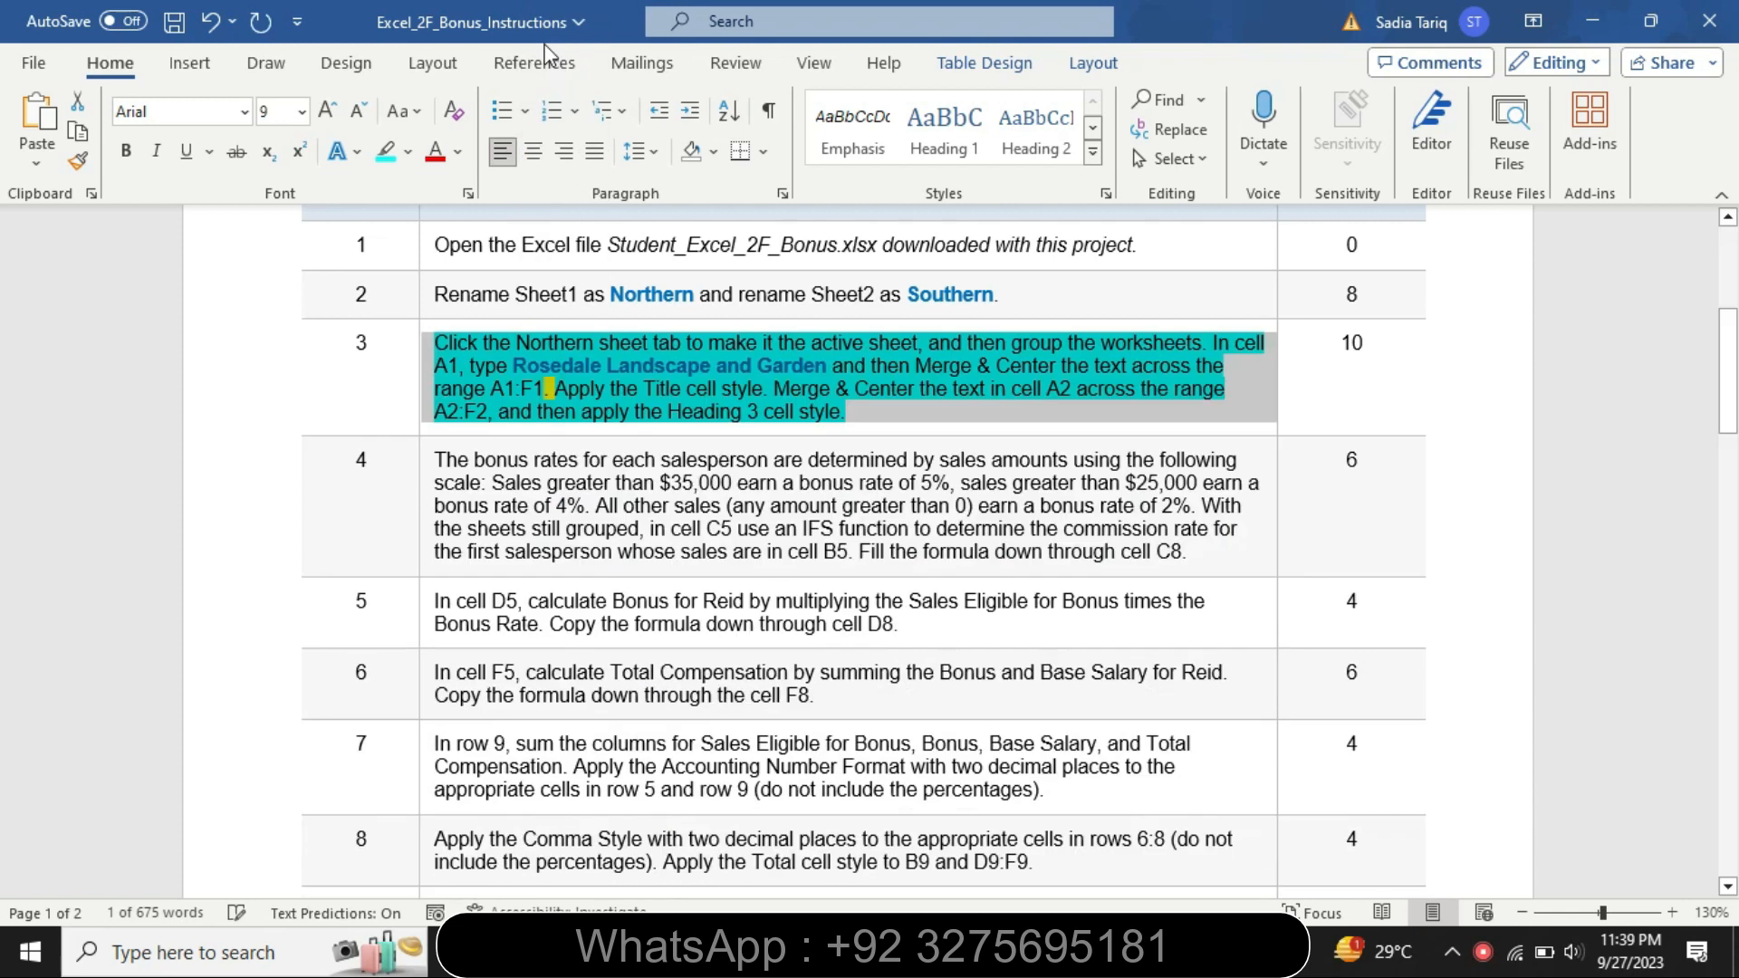
click(415, 157)
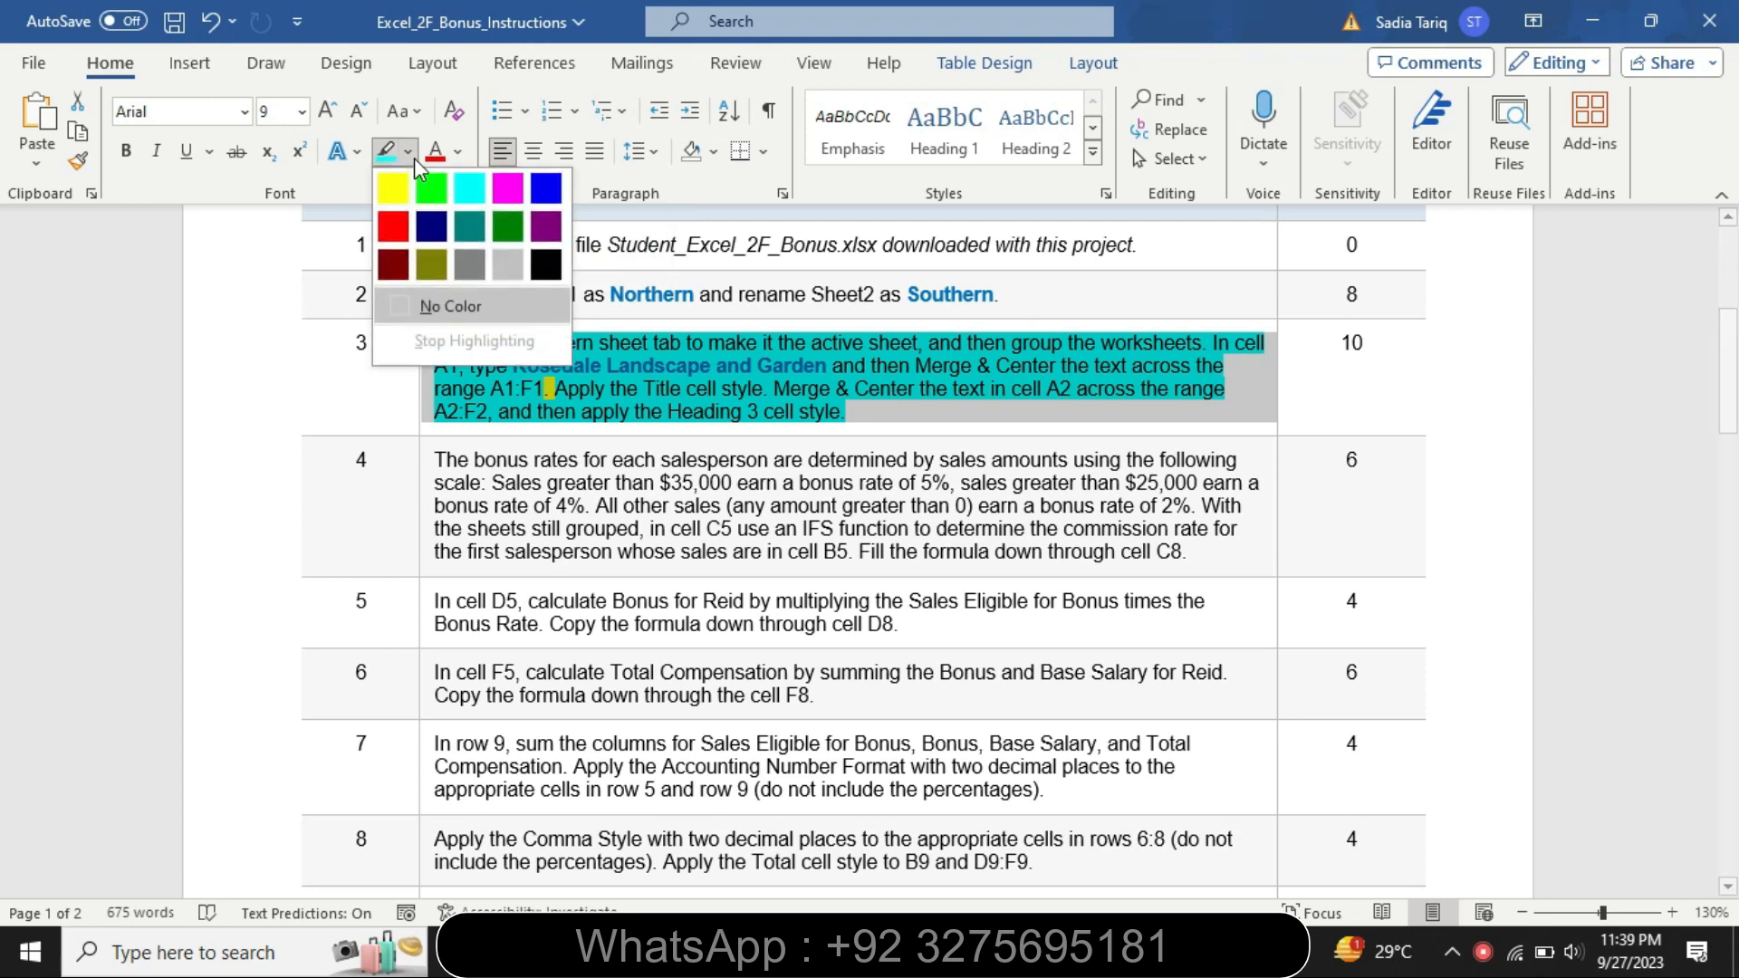
click(453, 303)
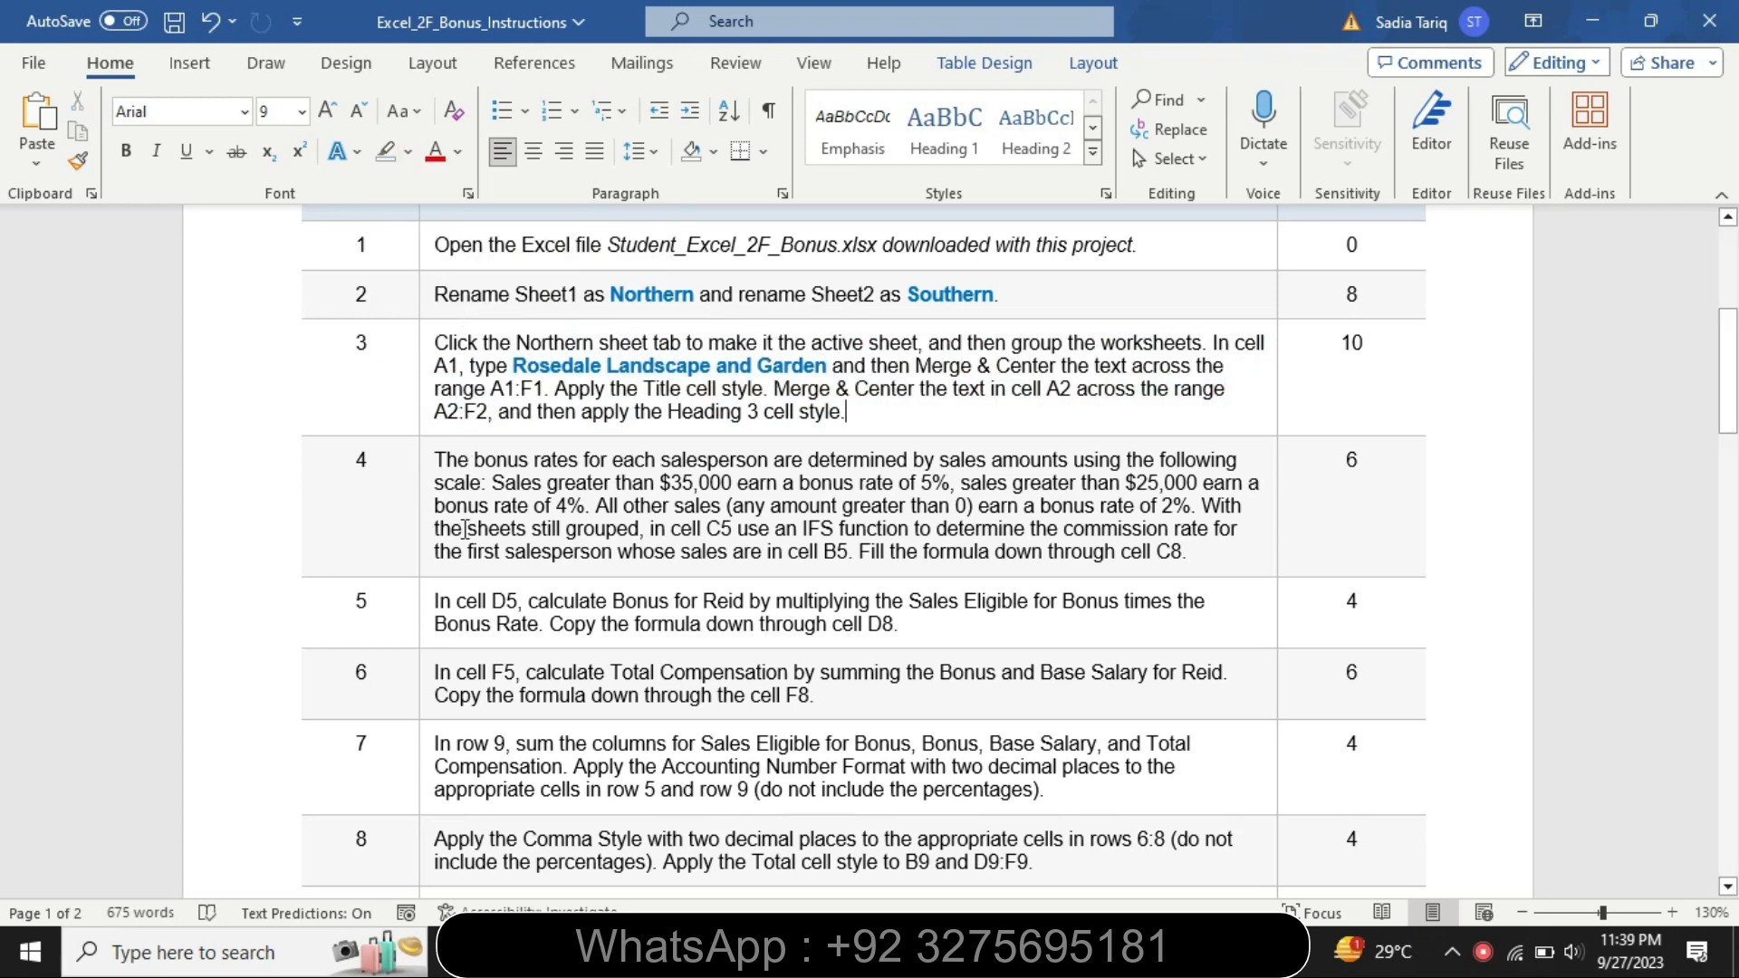
Step: Enlarge the step 4 instruction text to size 16 and highlight it in yellow
click(424, 549)
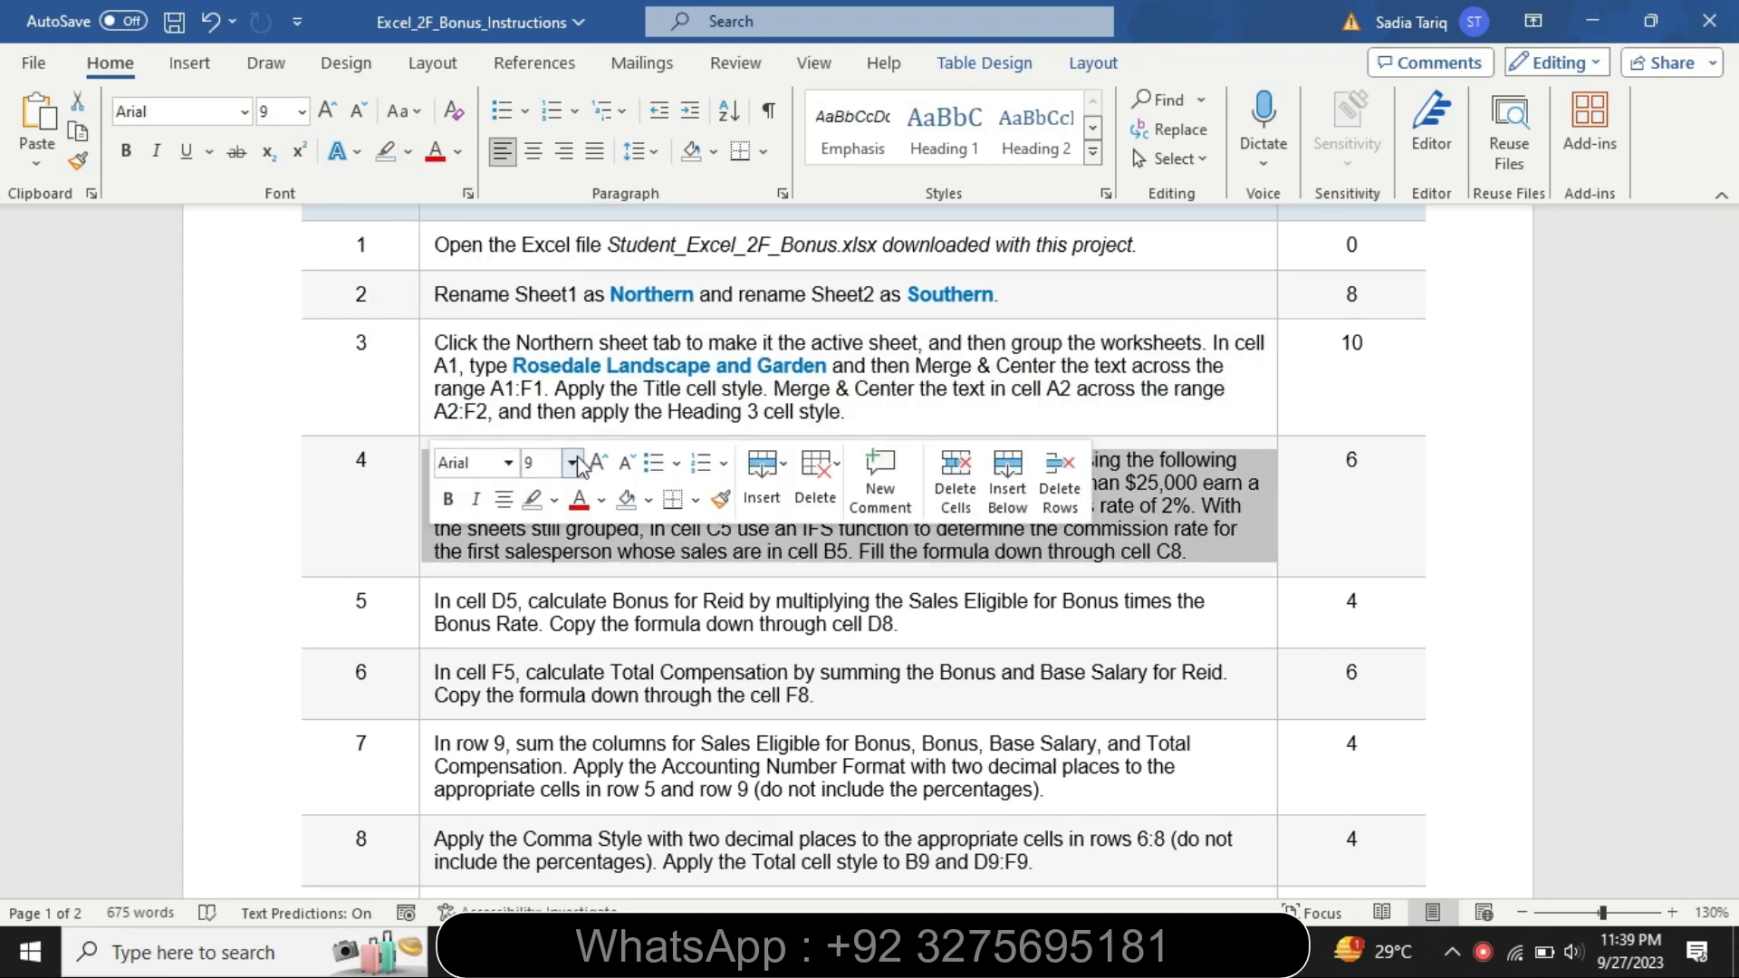
click(573, 463)
click(557, 205)
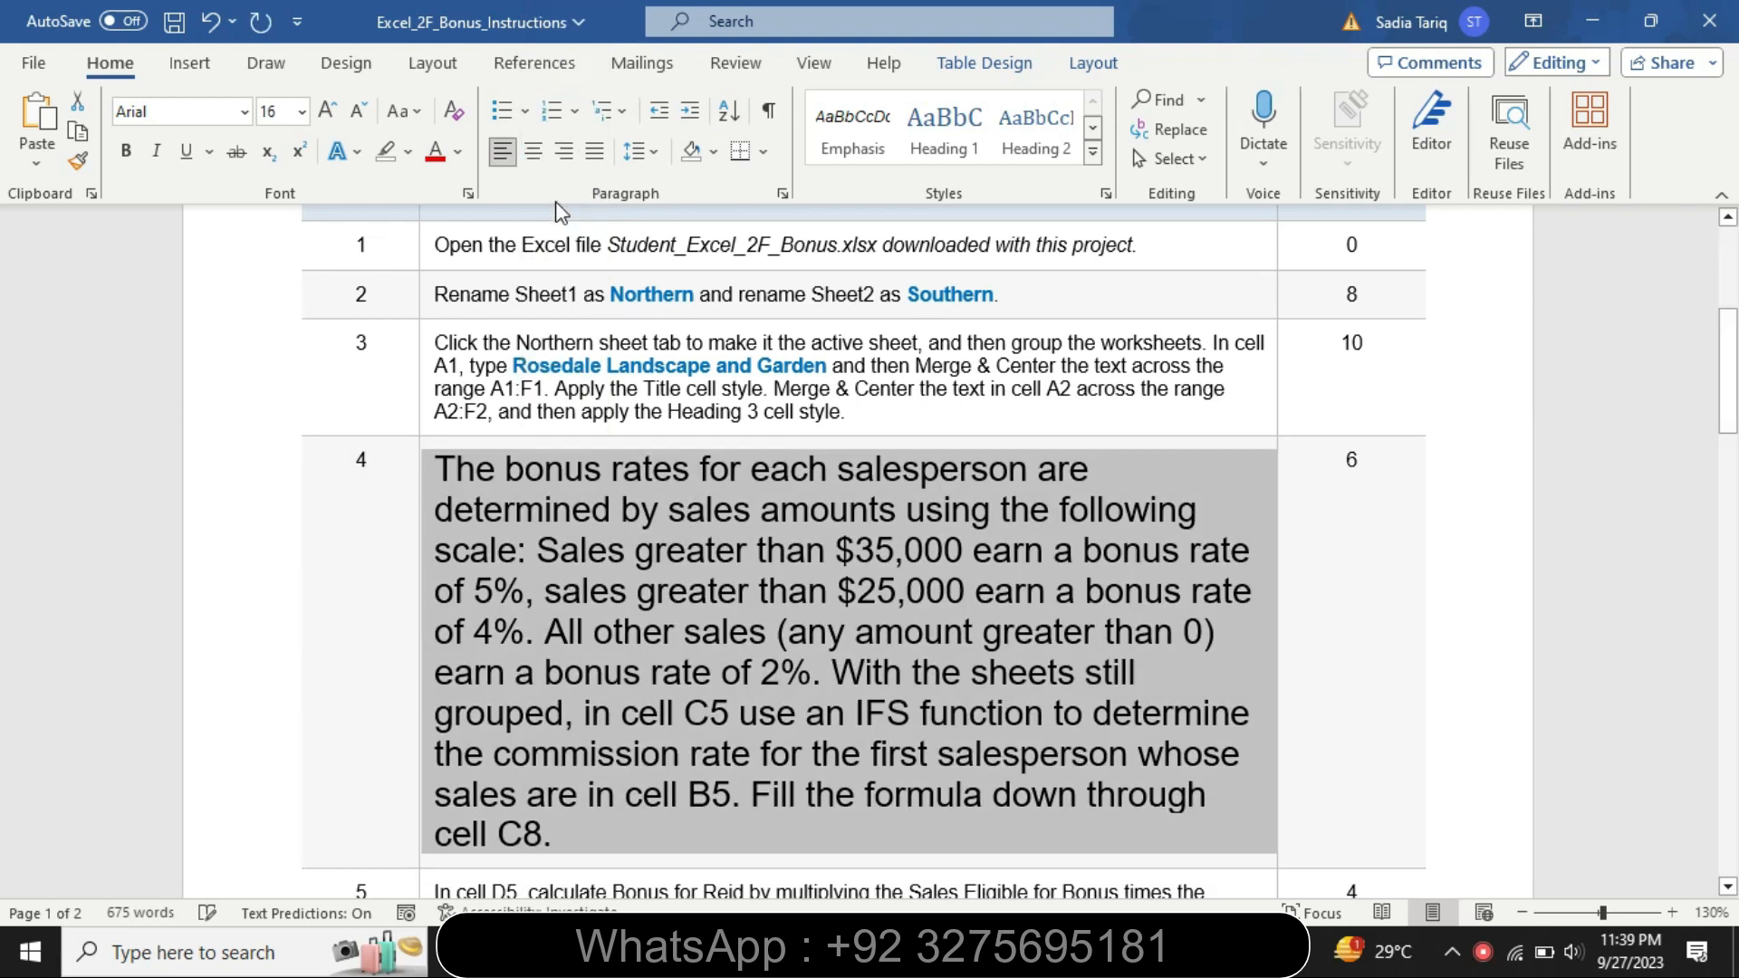
click(411, 156)
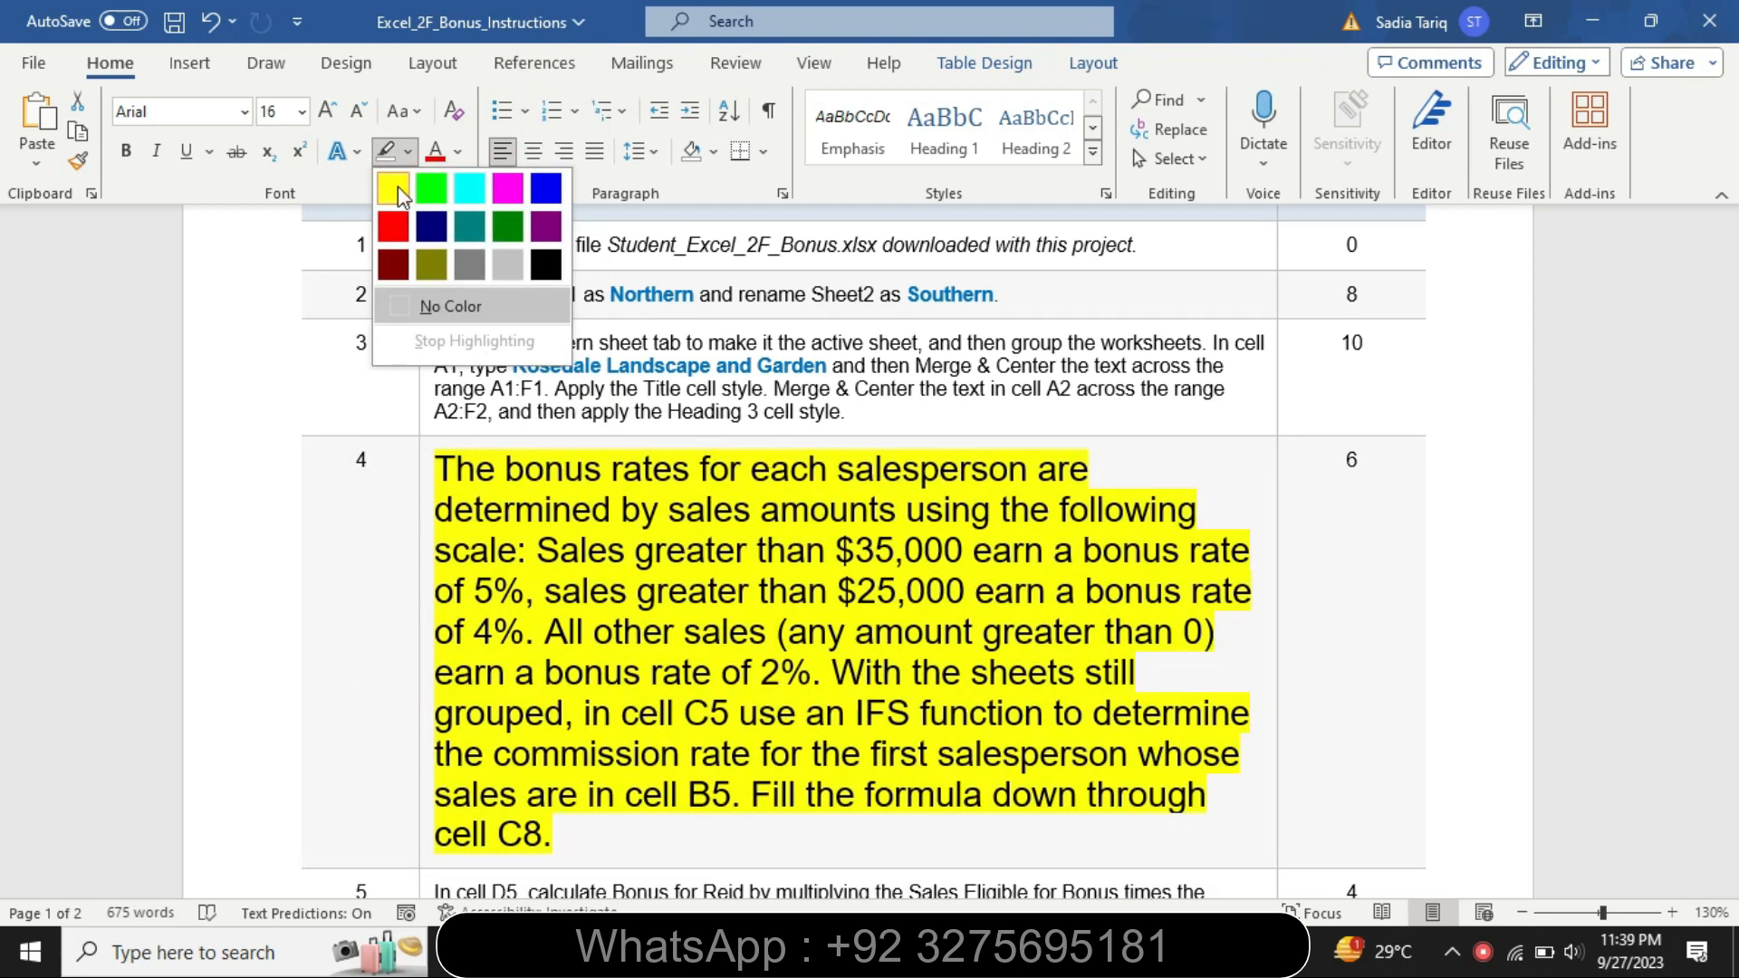
click(398, 187)
Step: Highlight the step 4 text in turquoise from "The bonus rates" through "cell B5", and reselect that passage for reading
drag(432, 469, 713, 786)
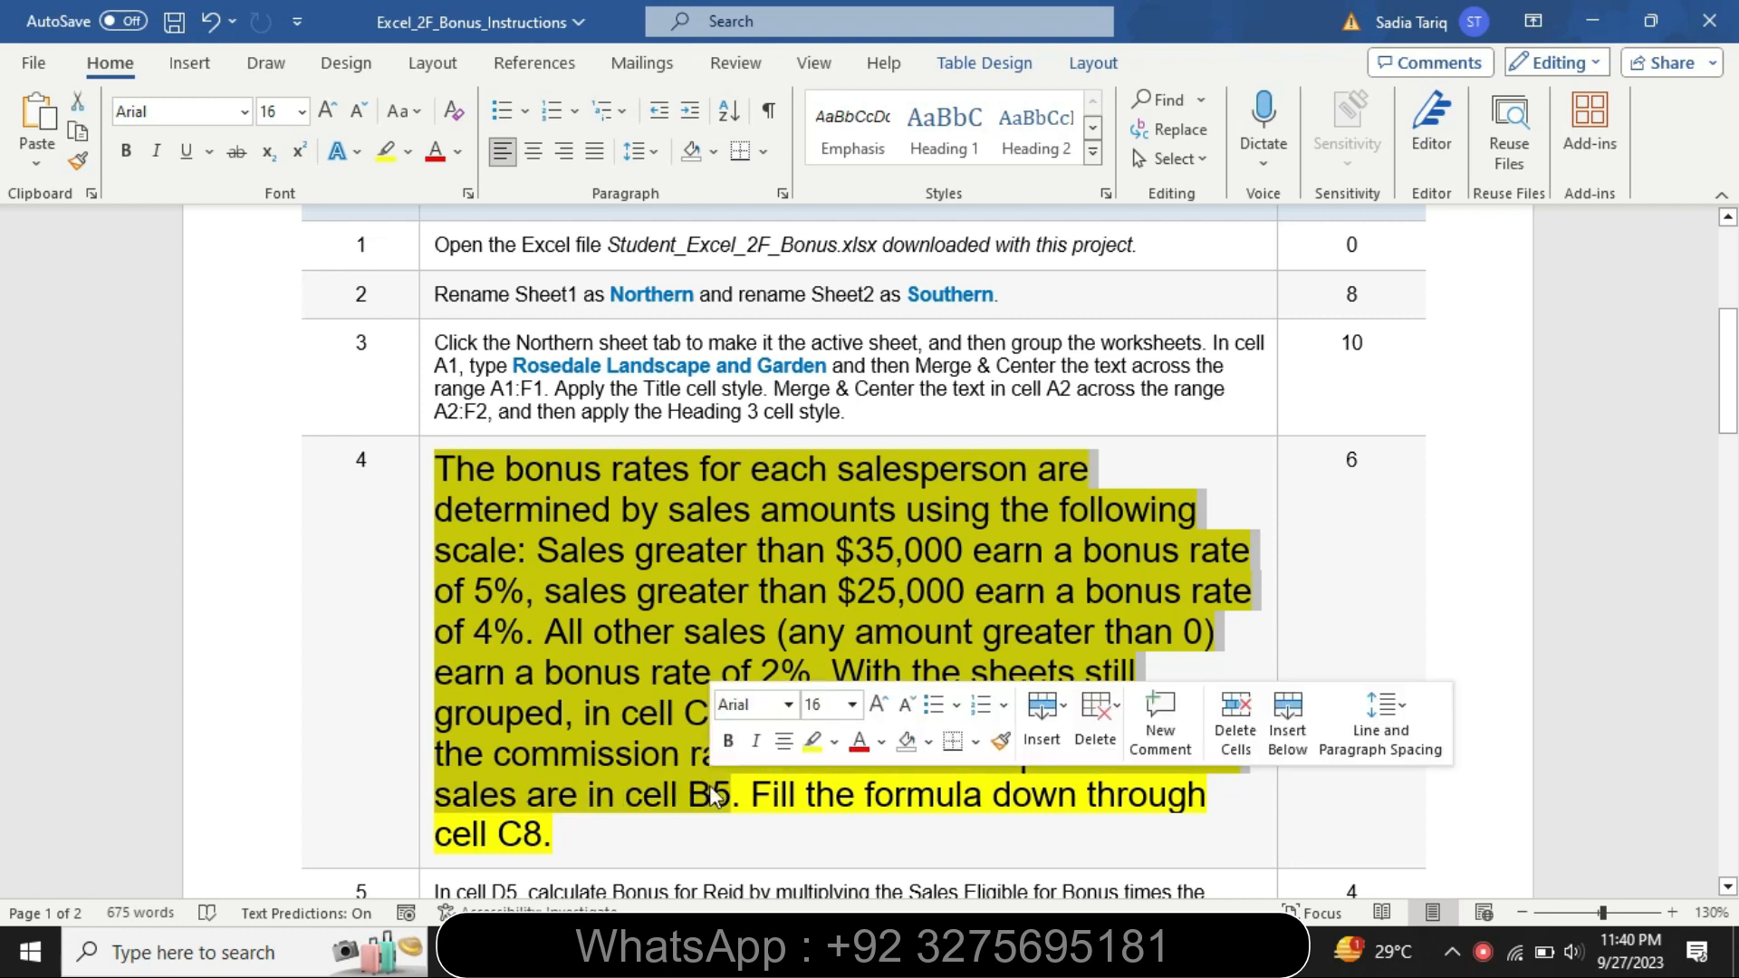
click(833, 743)
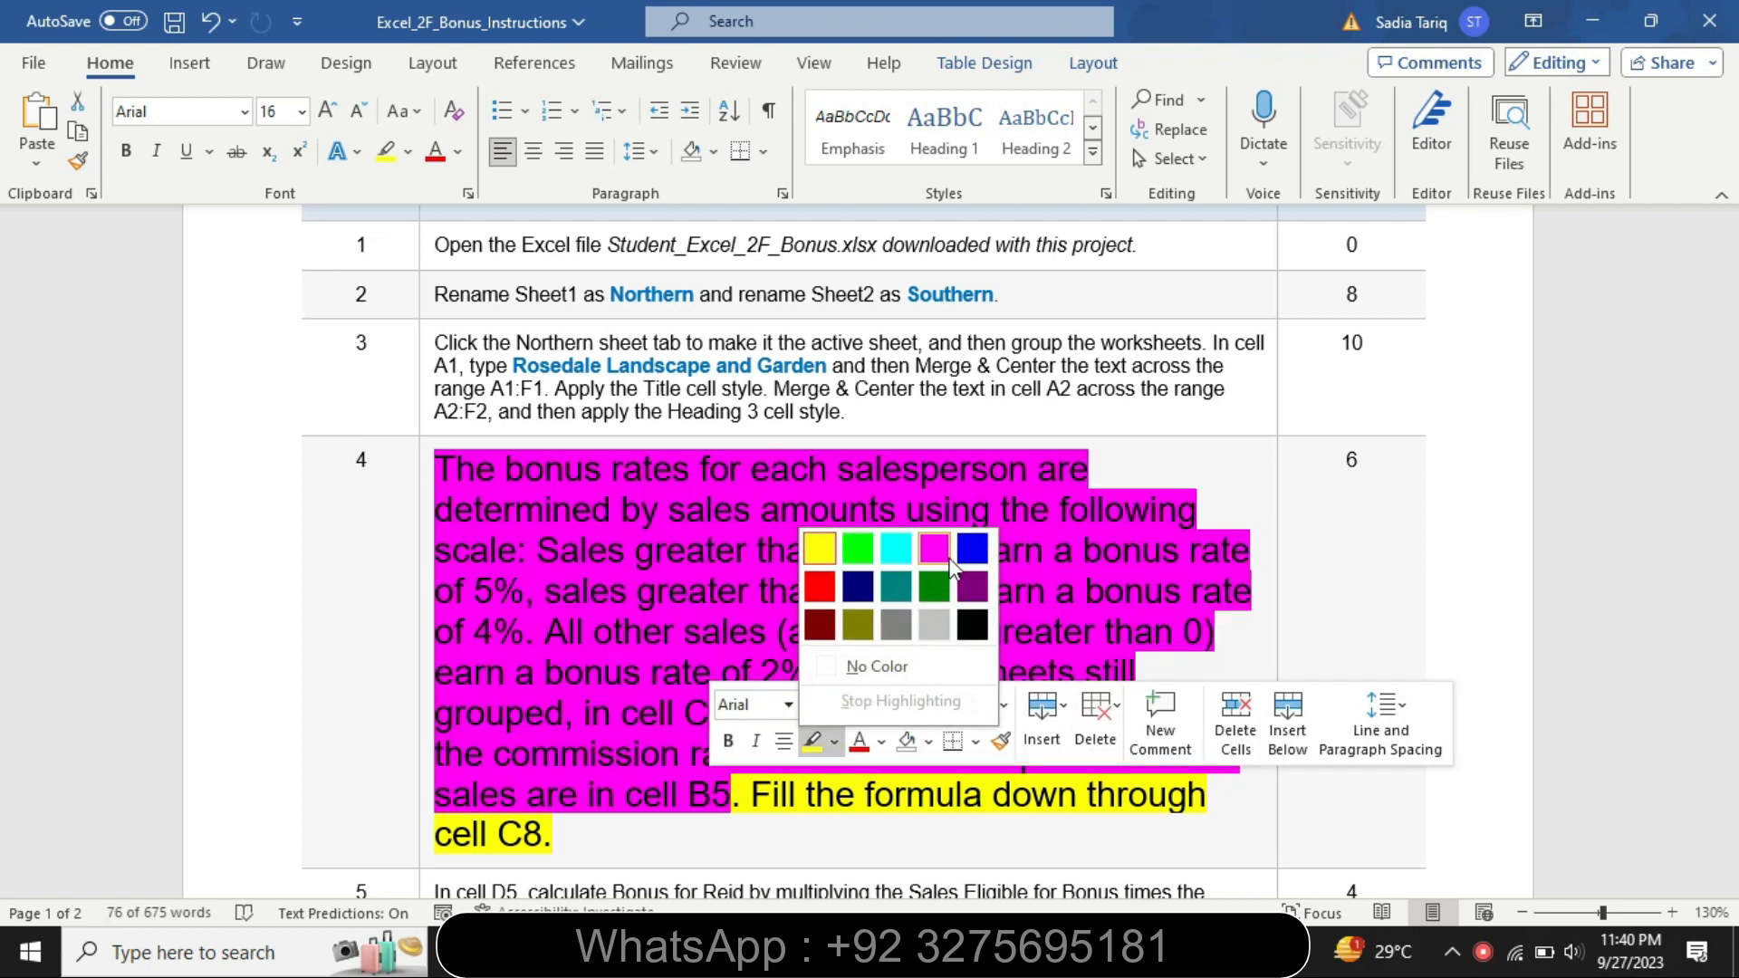
click(896, 548)
drag(438, 462, 741, 783)
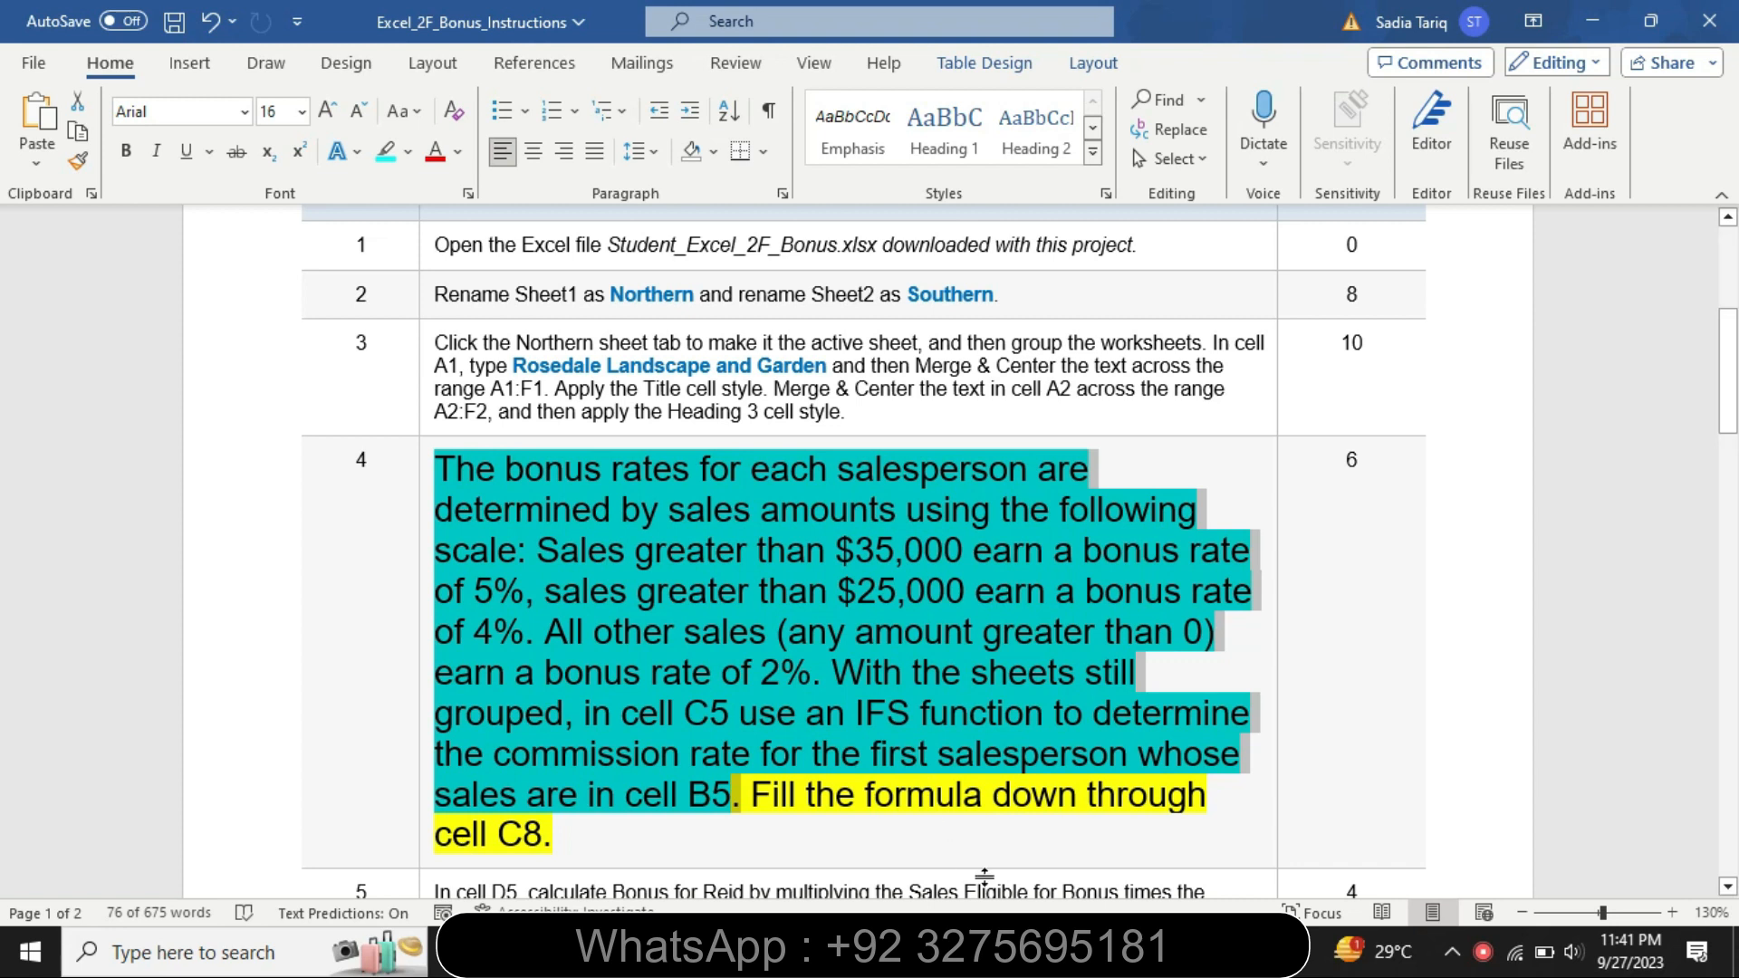
Step: Switch to the Excel workbook and start an IF formula in C5 that returns "5%" when B5>35000
mouse_move(1146, 953)
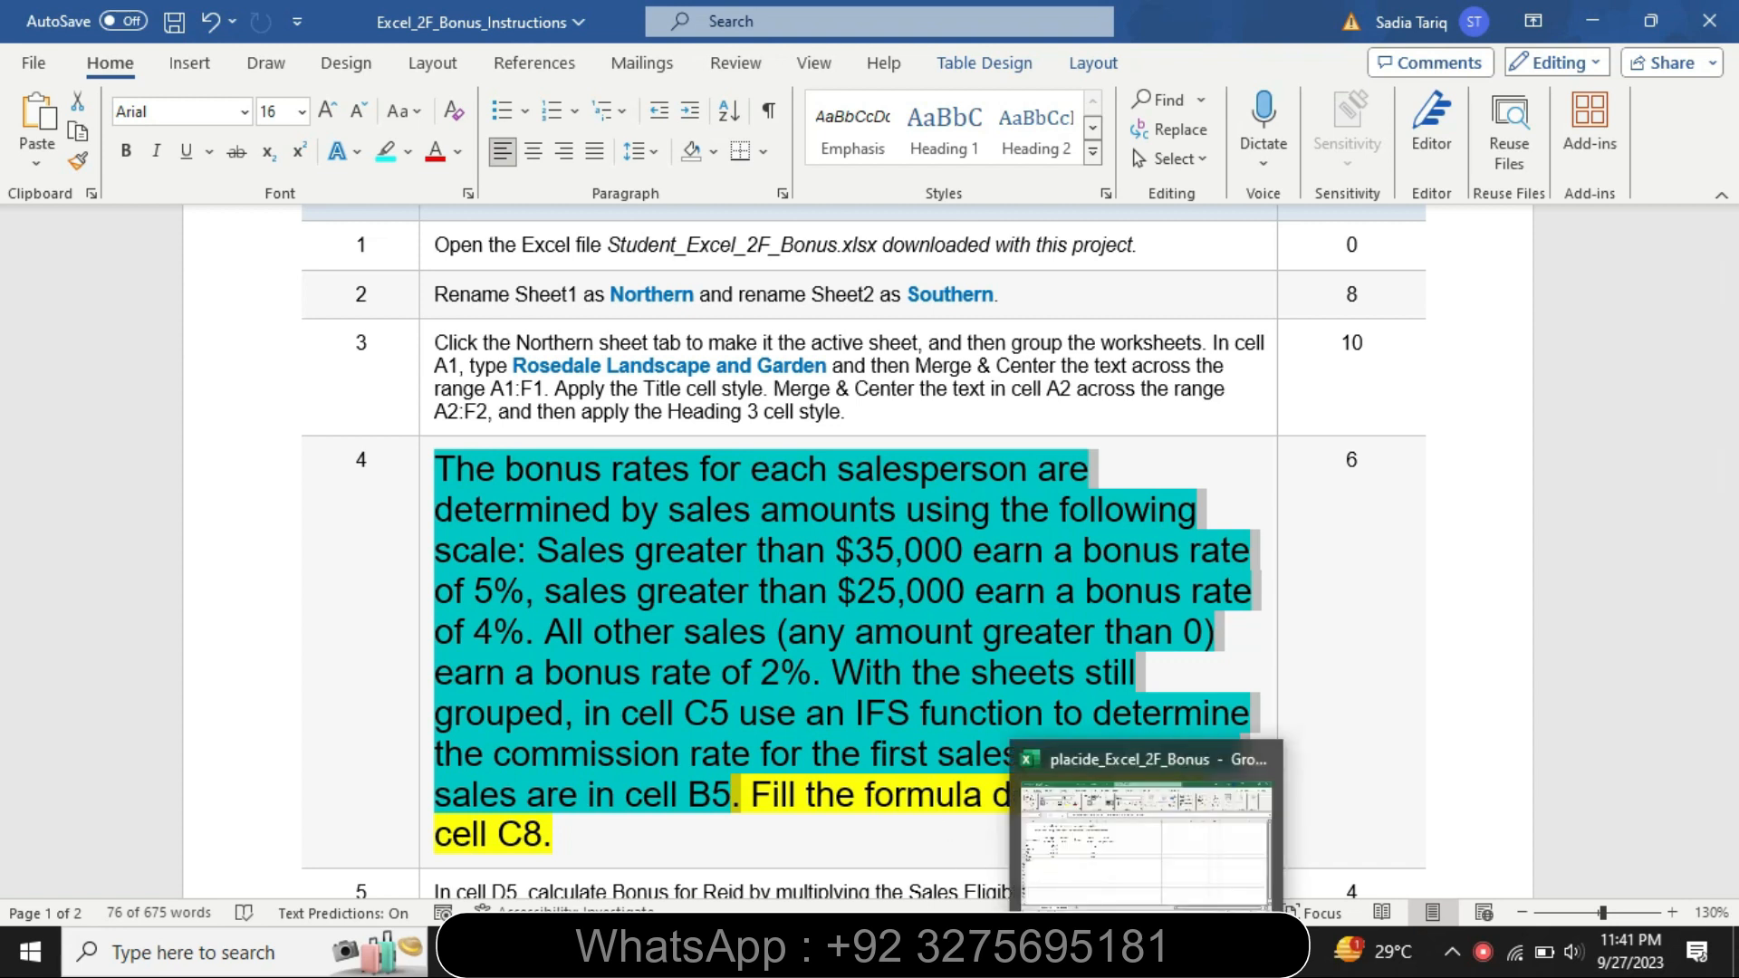
click(1146, 815)
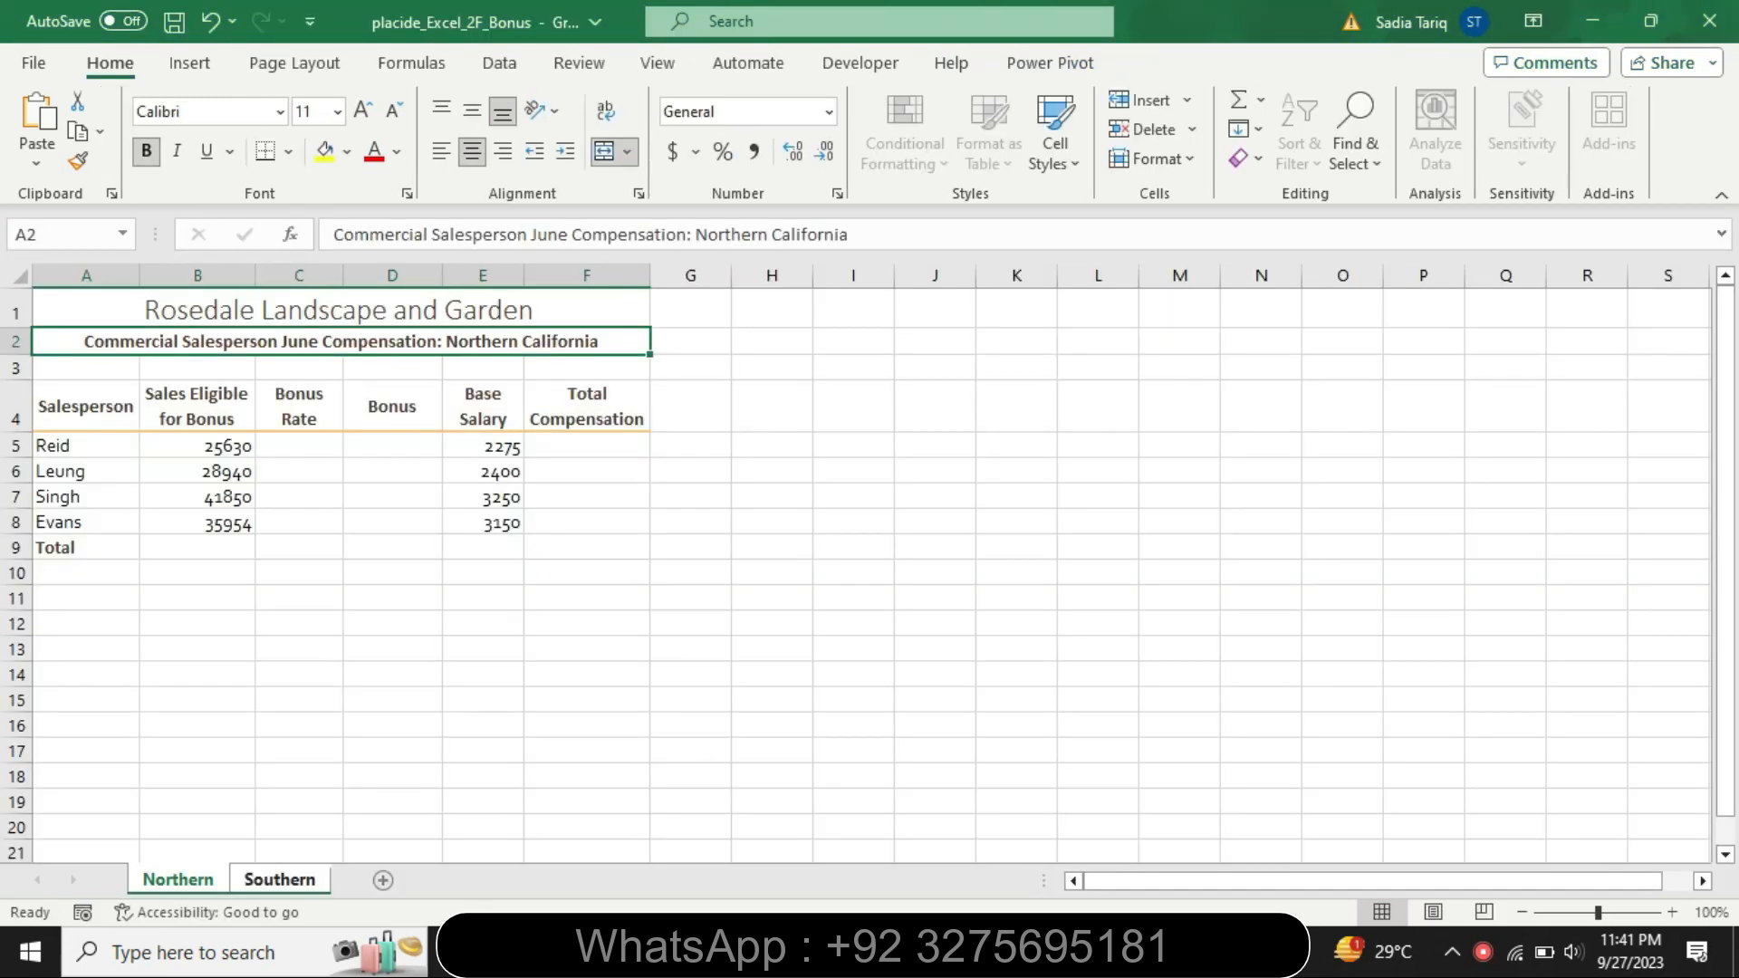
key(alt+Tab)
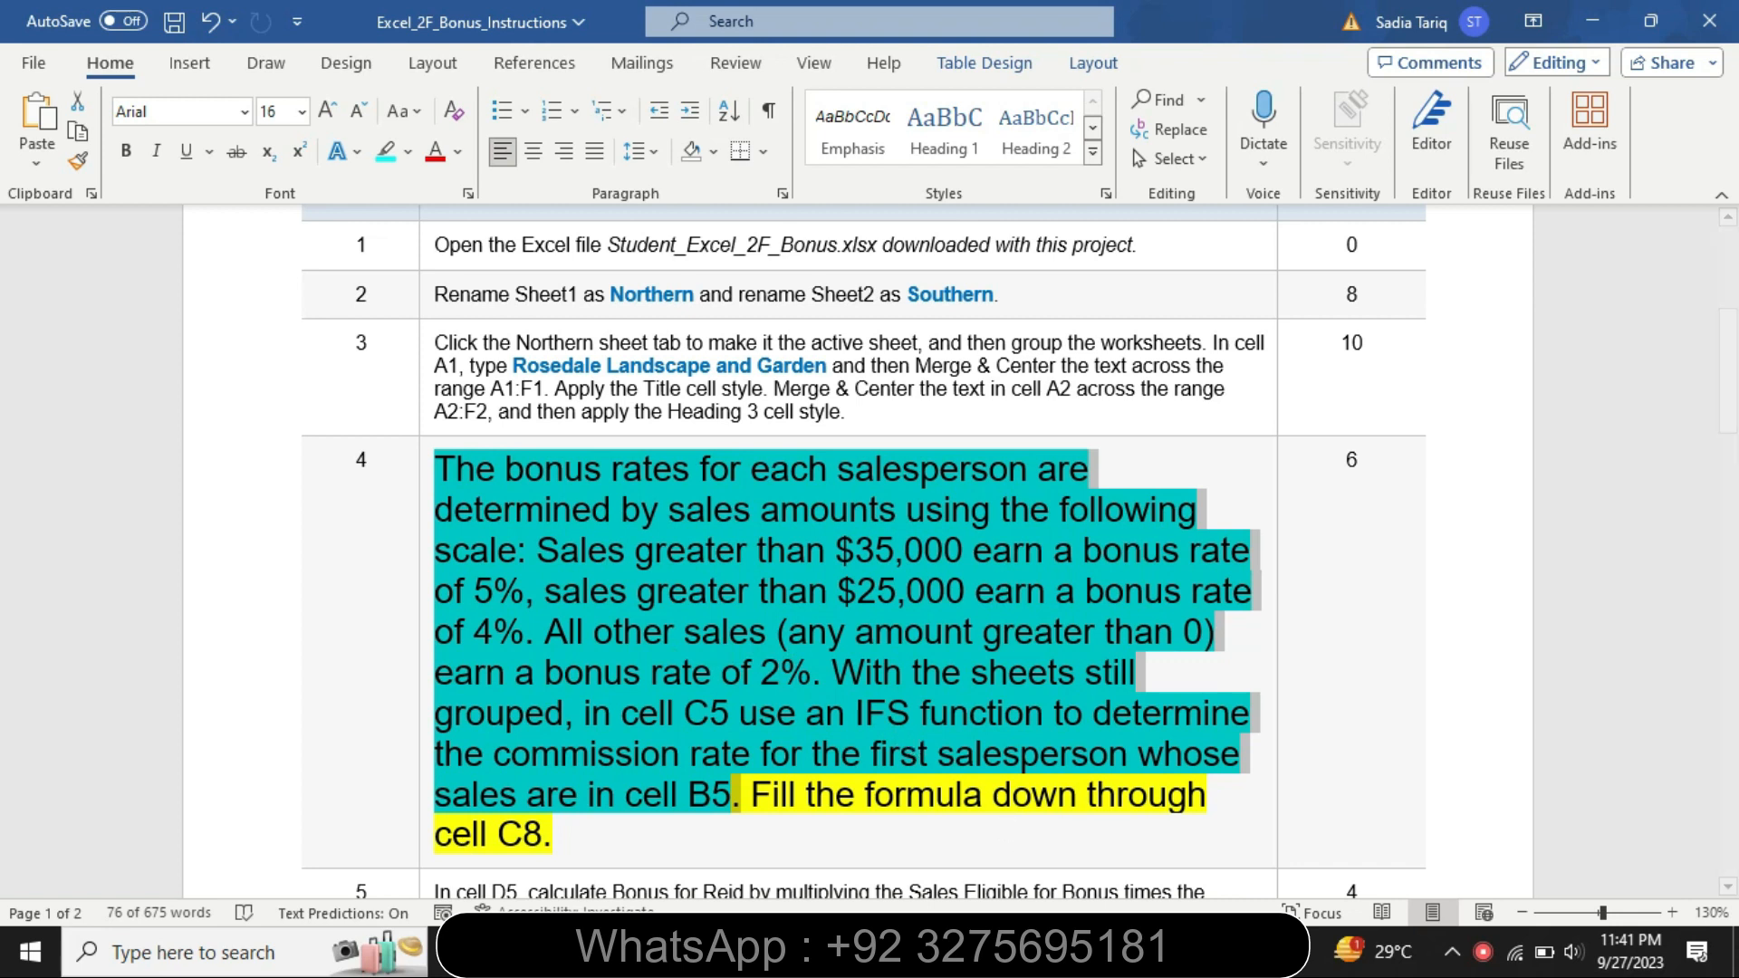
key(alt+Tab)
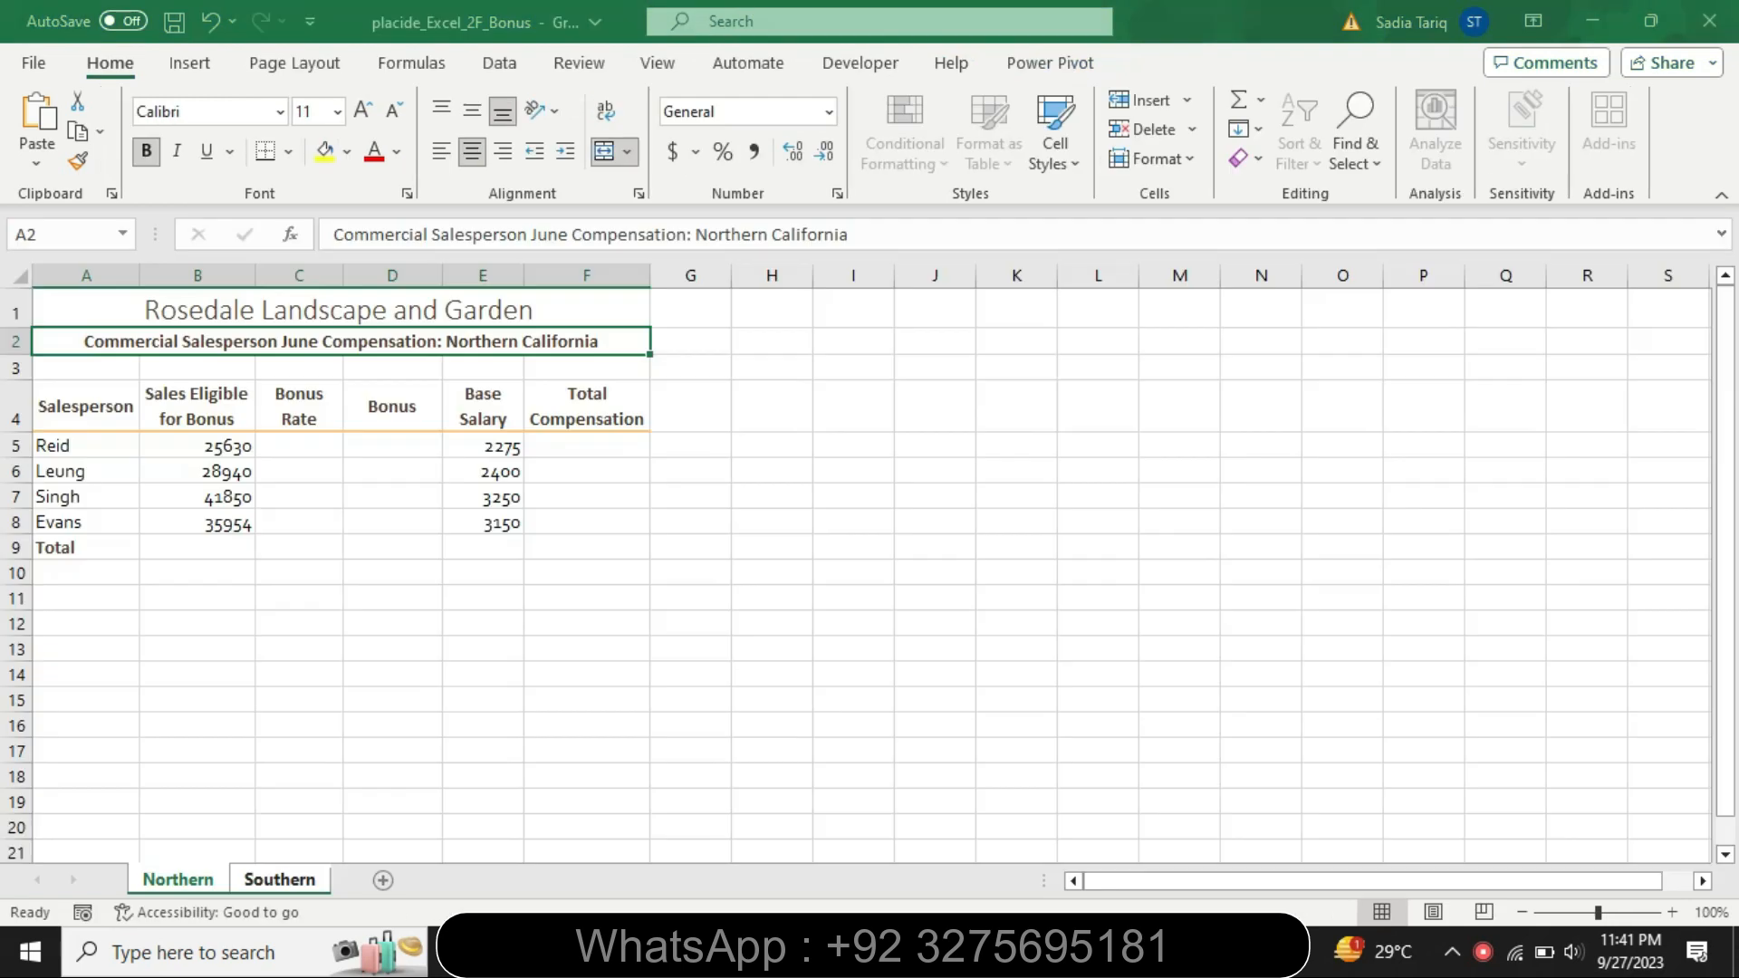
click(295, 447)
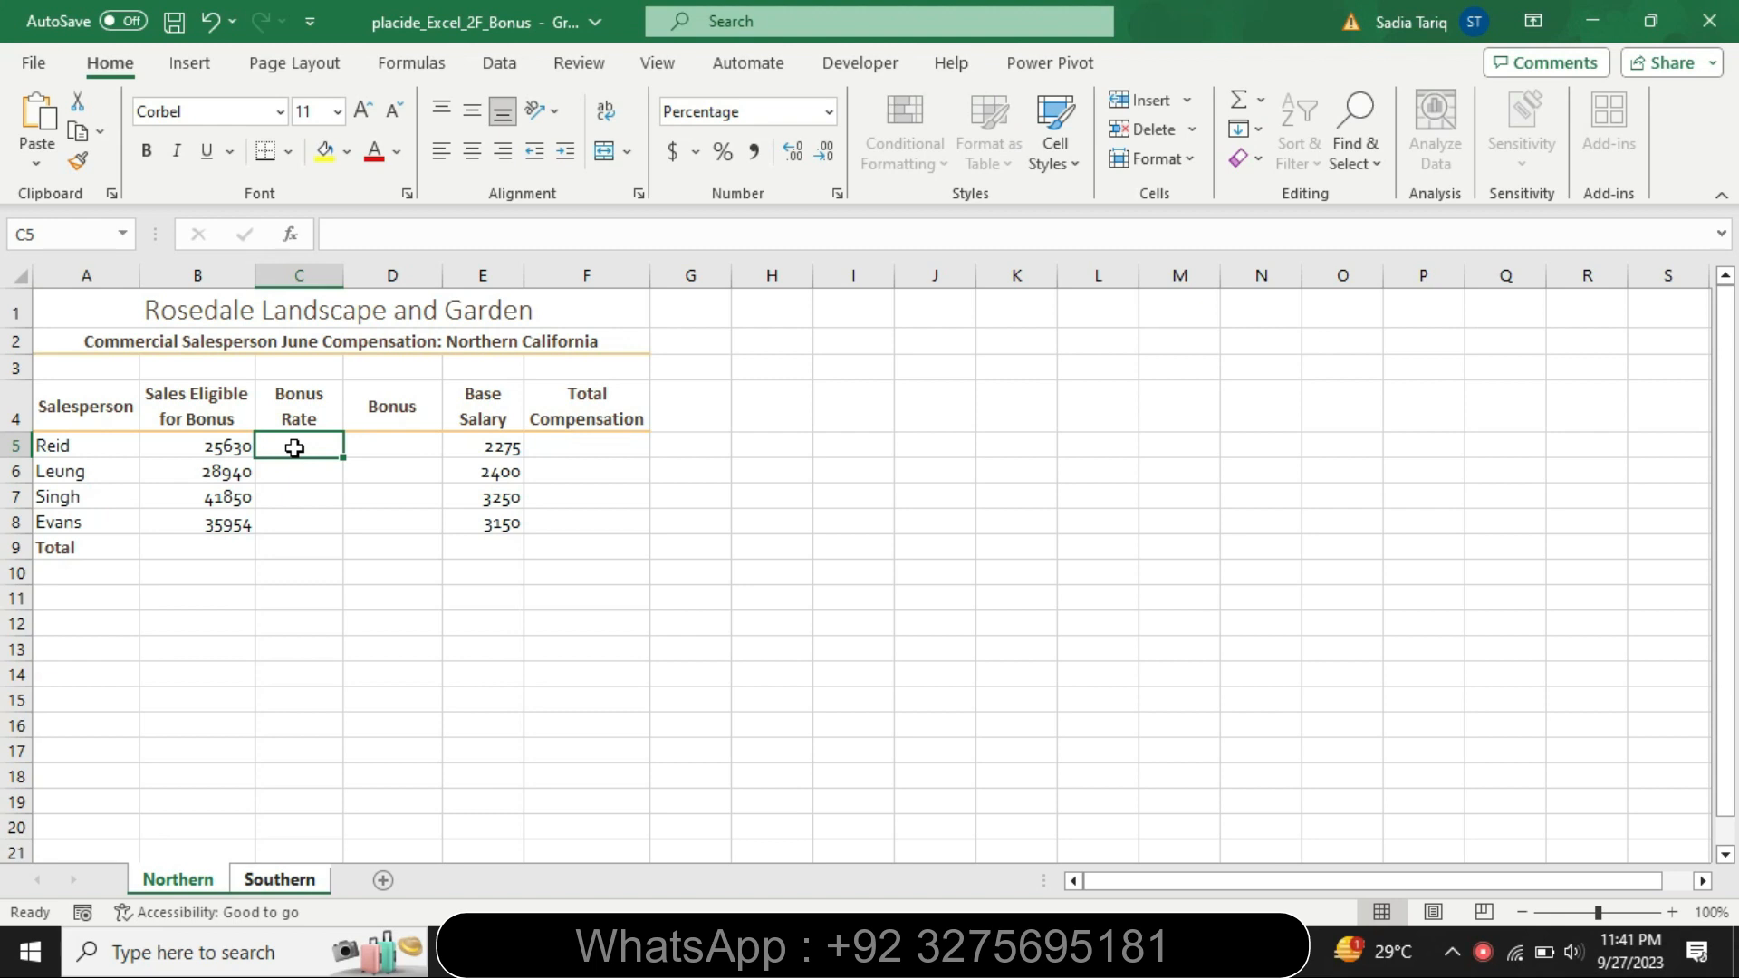
click(345, 238)
text(=)
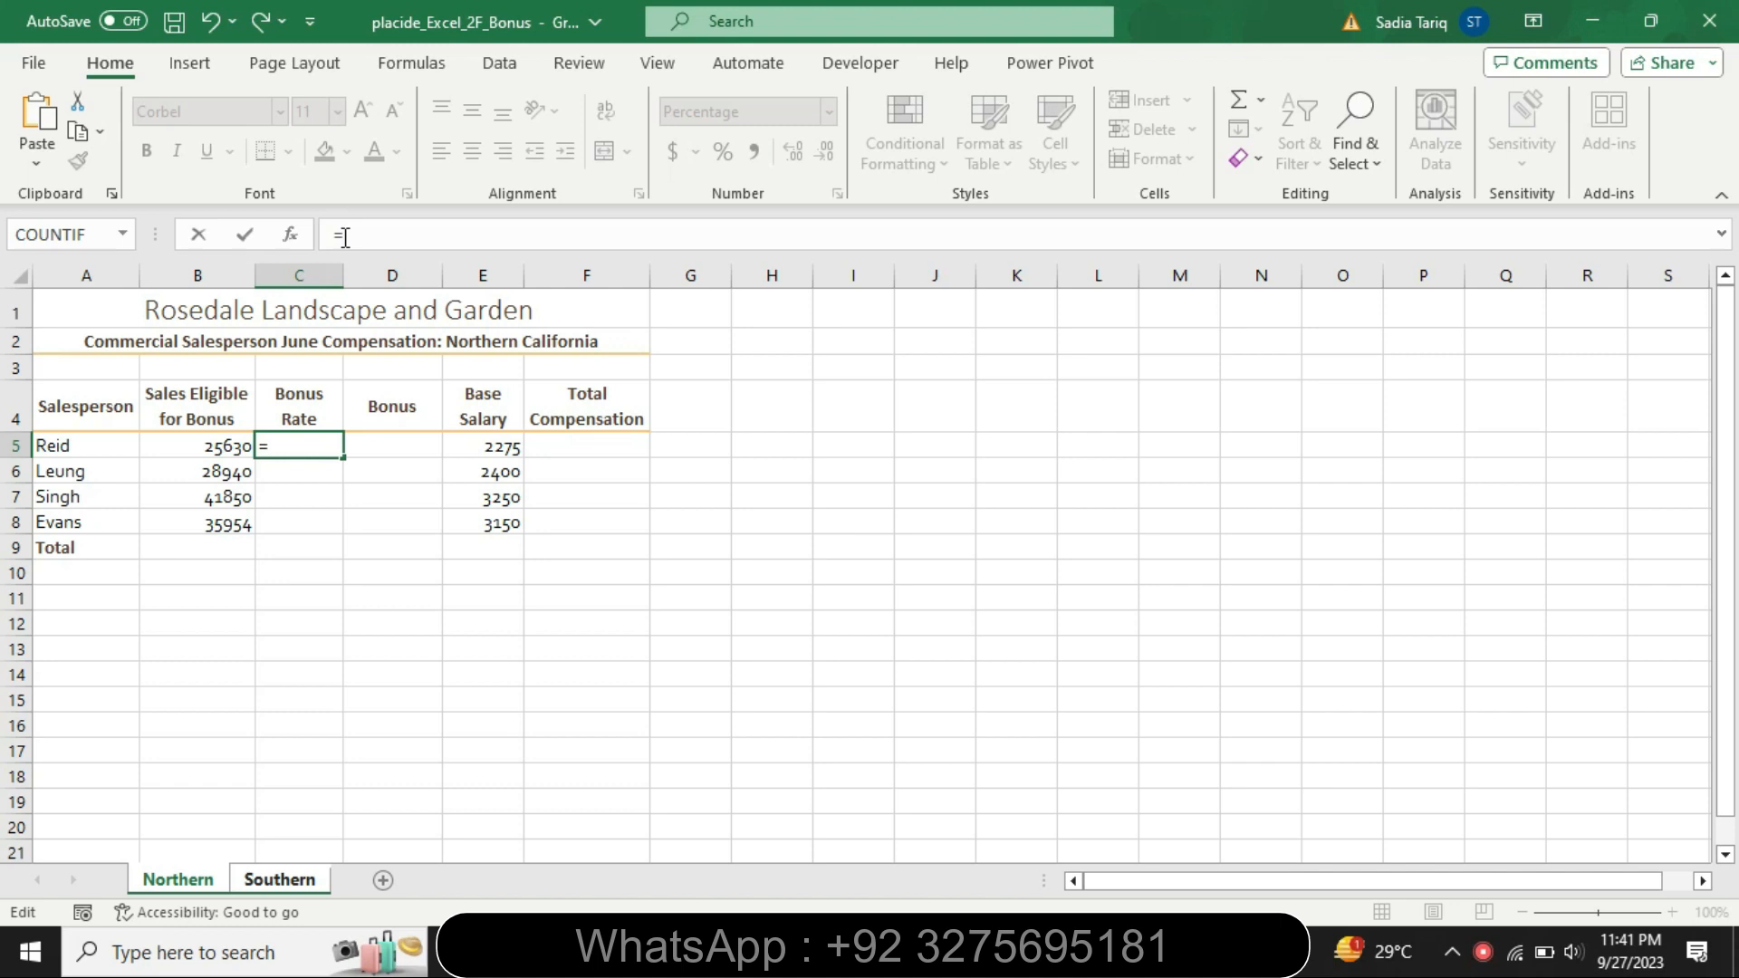
text(if)
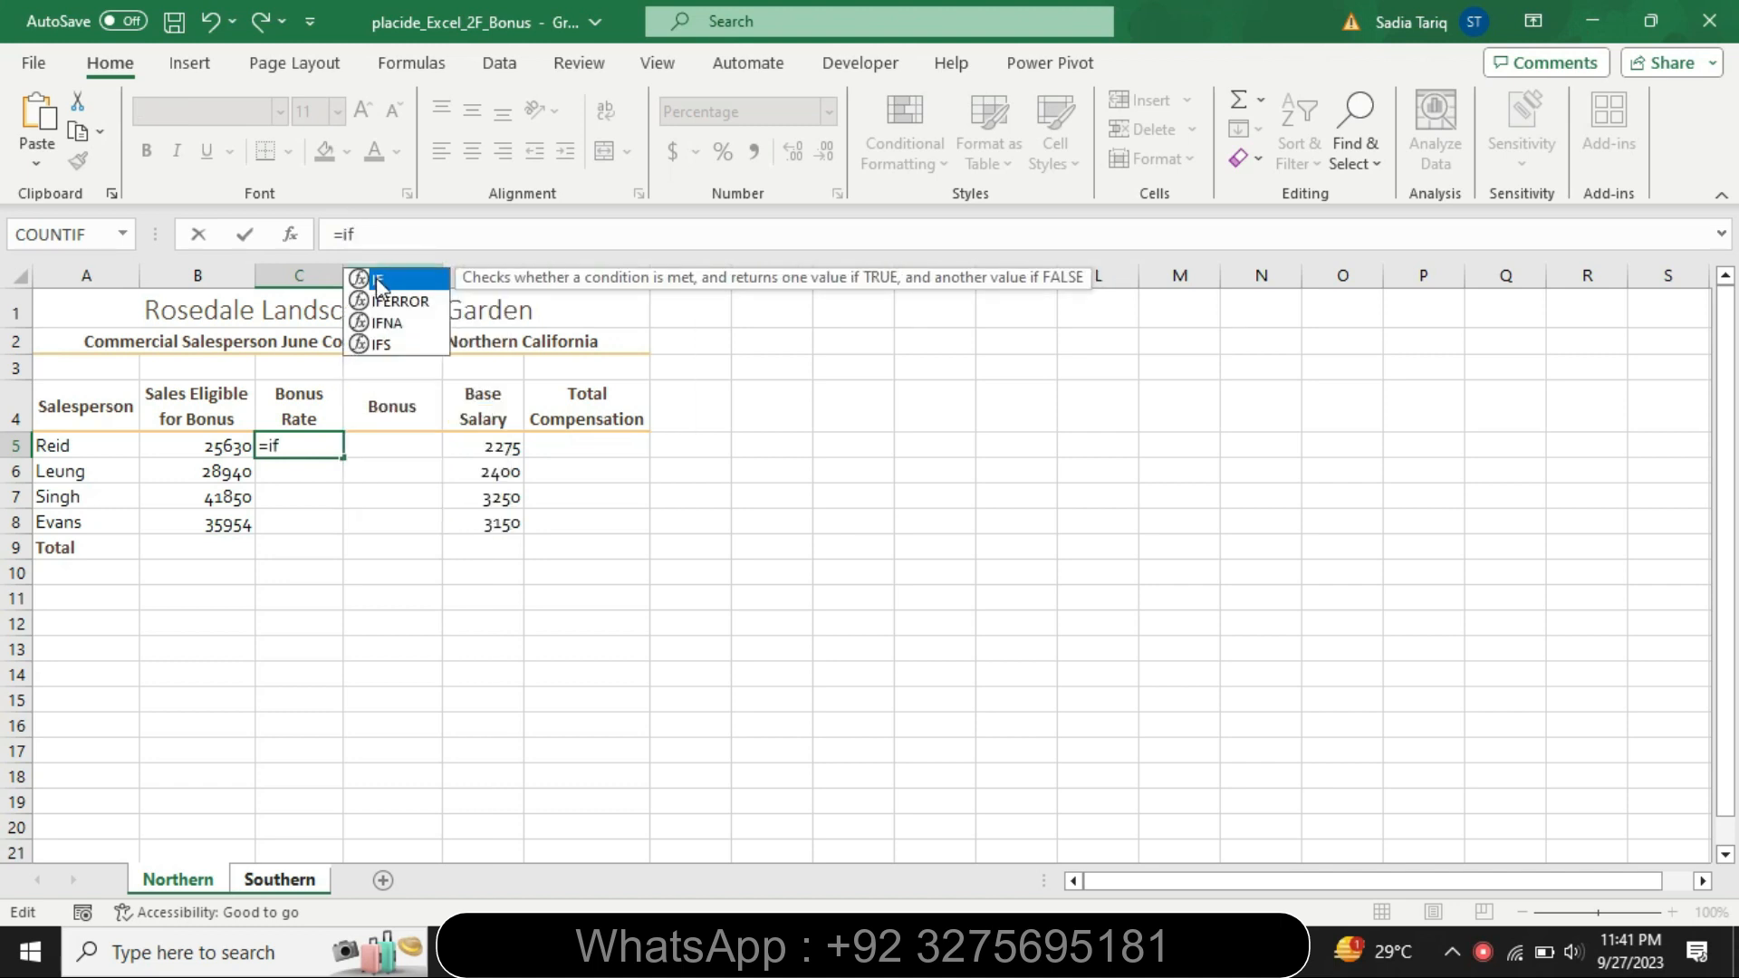
double_click(377, 277)
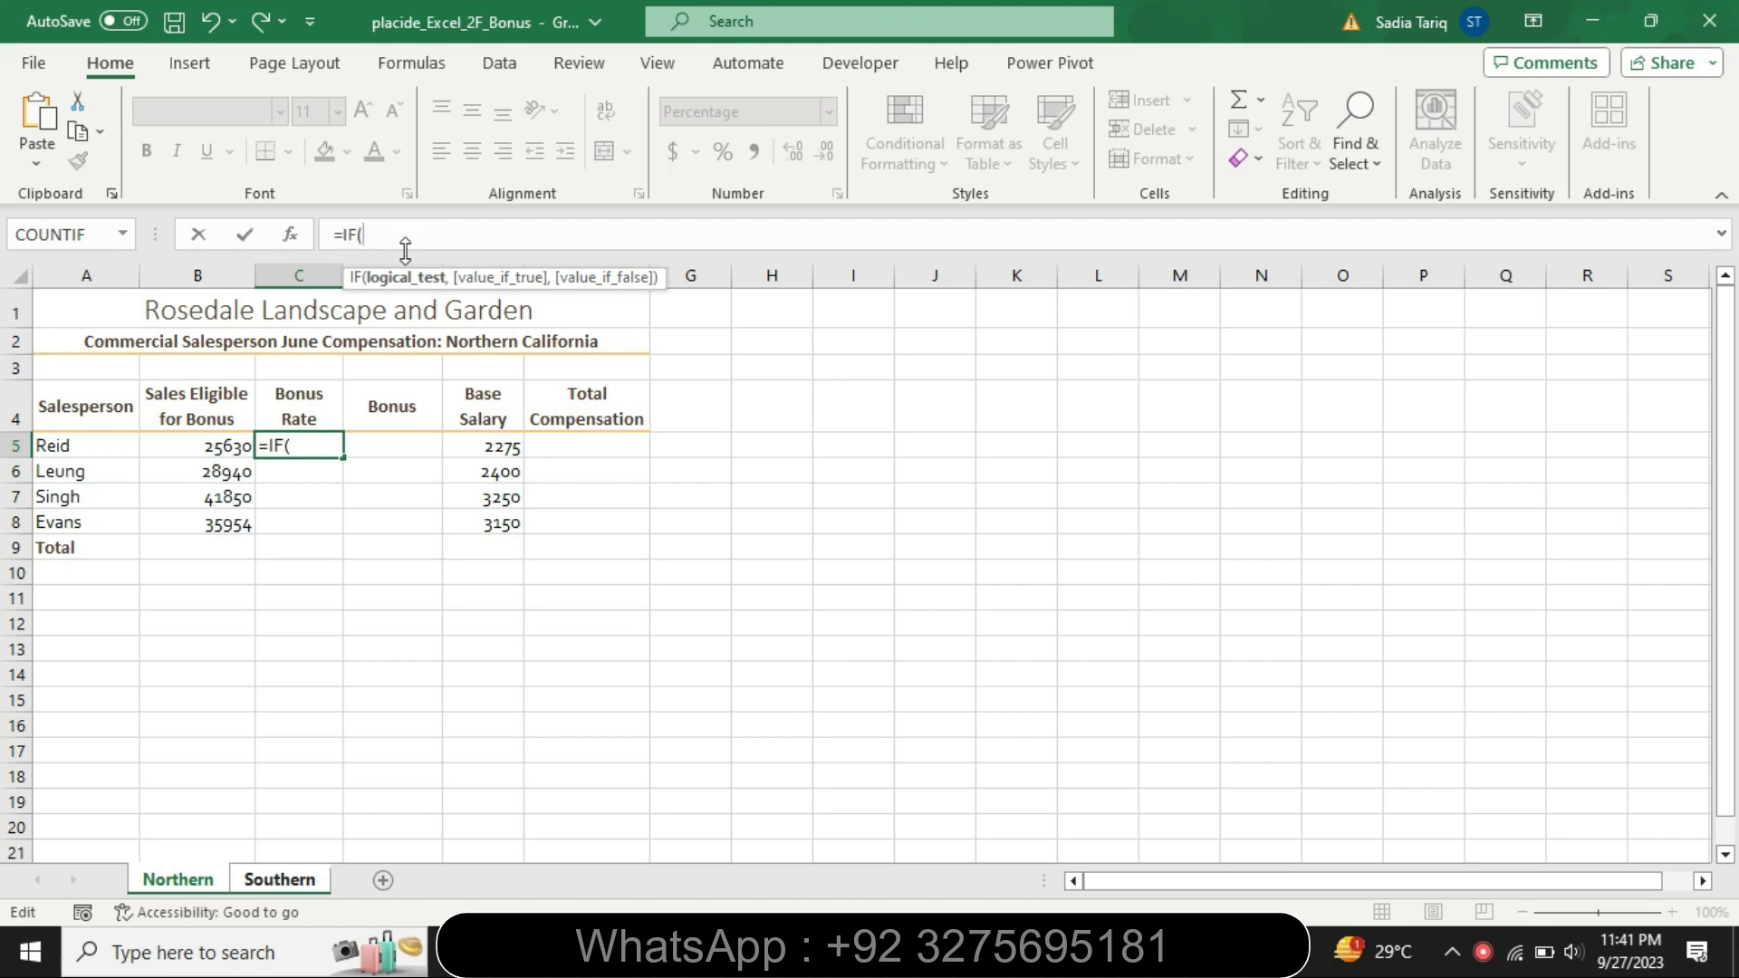
text(B5)
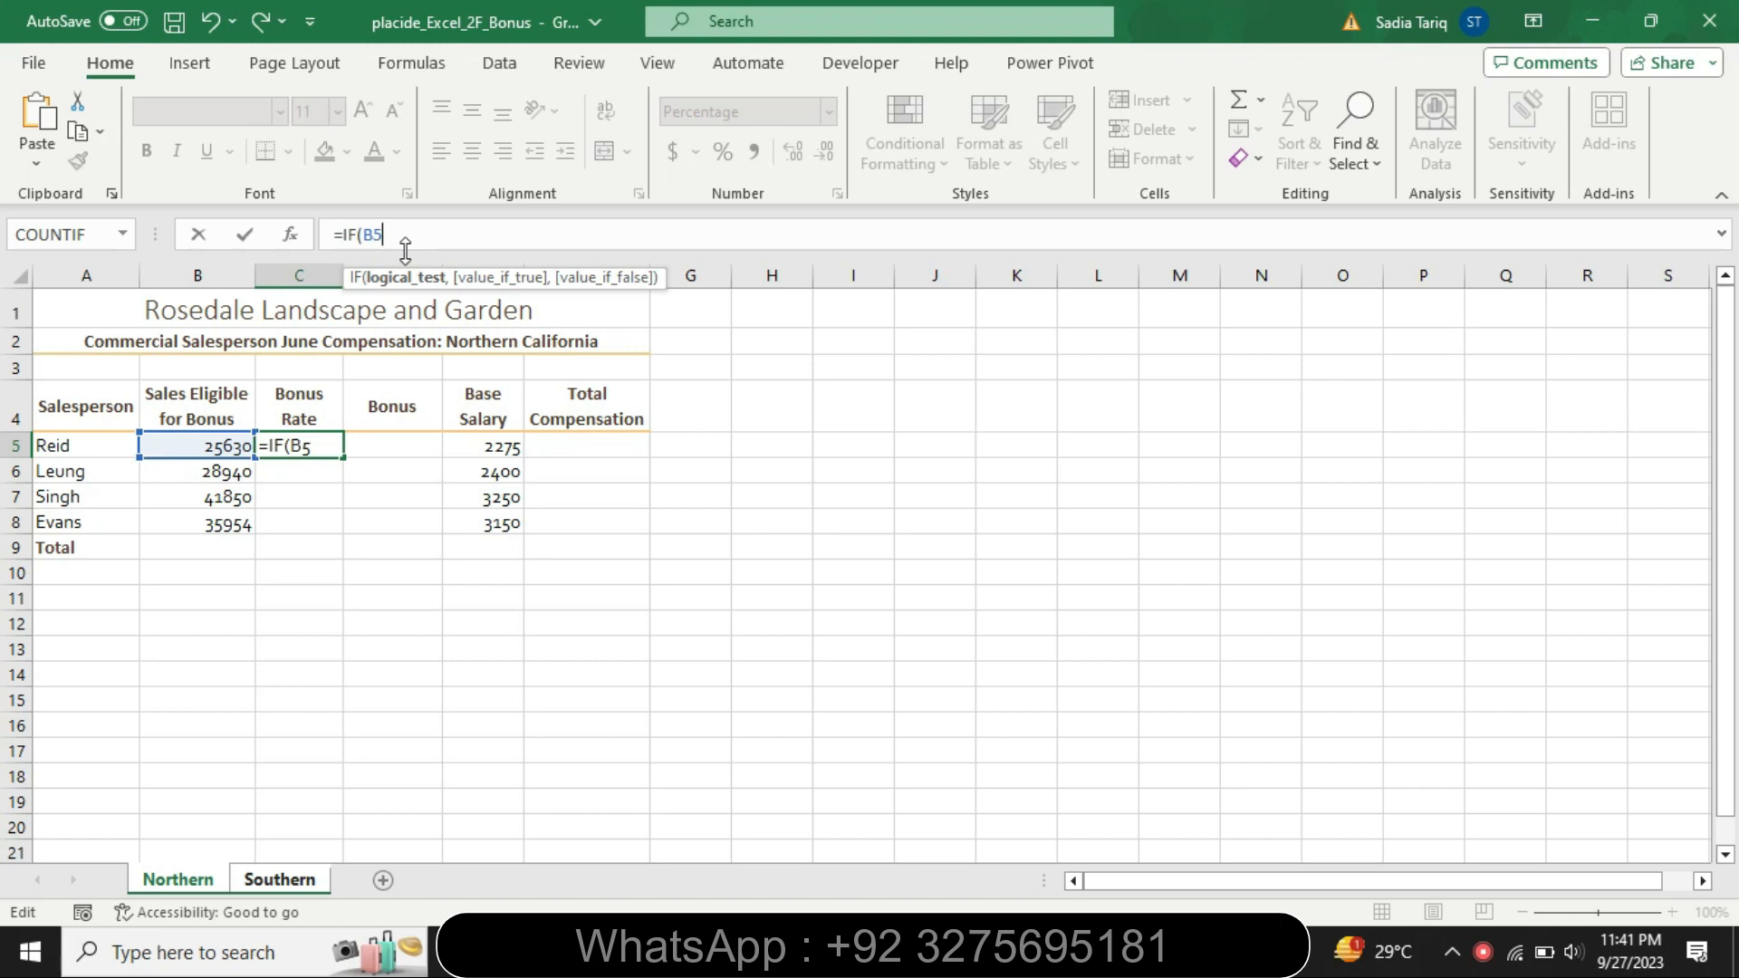
text(>35000,)
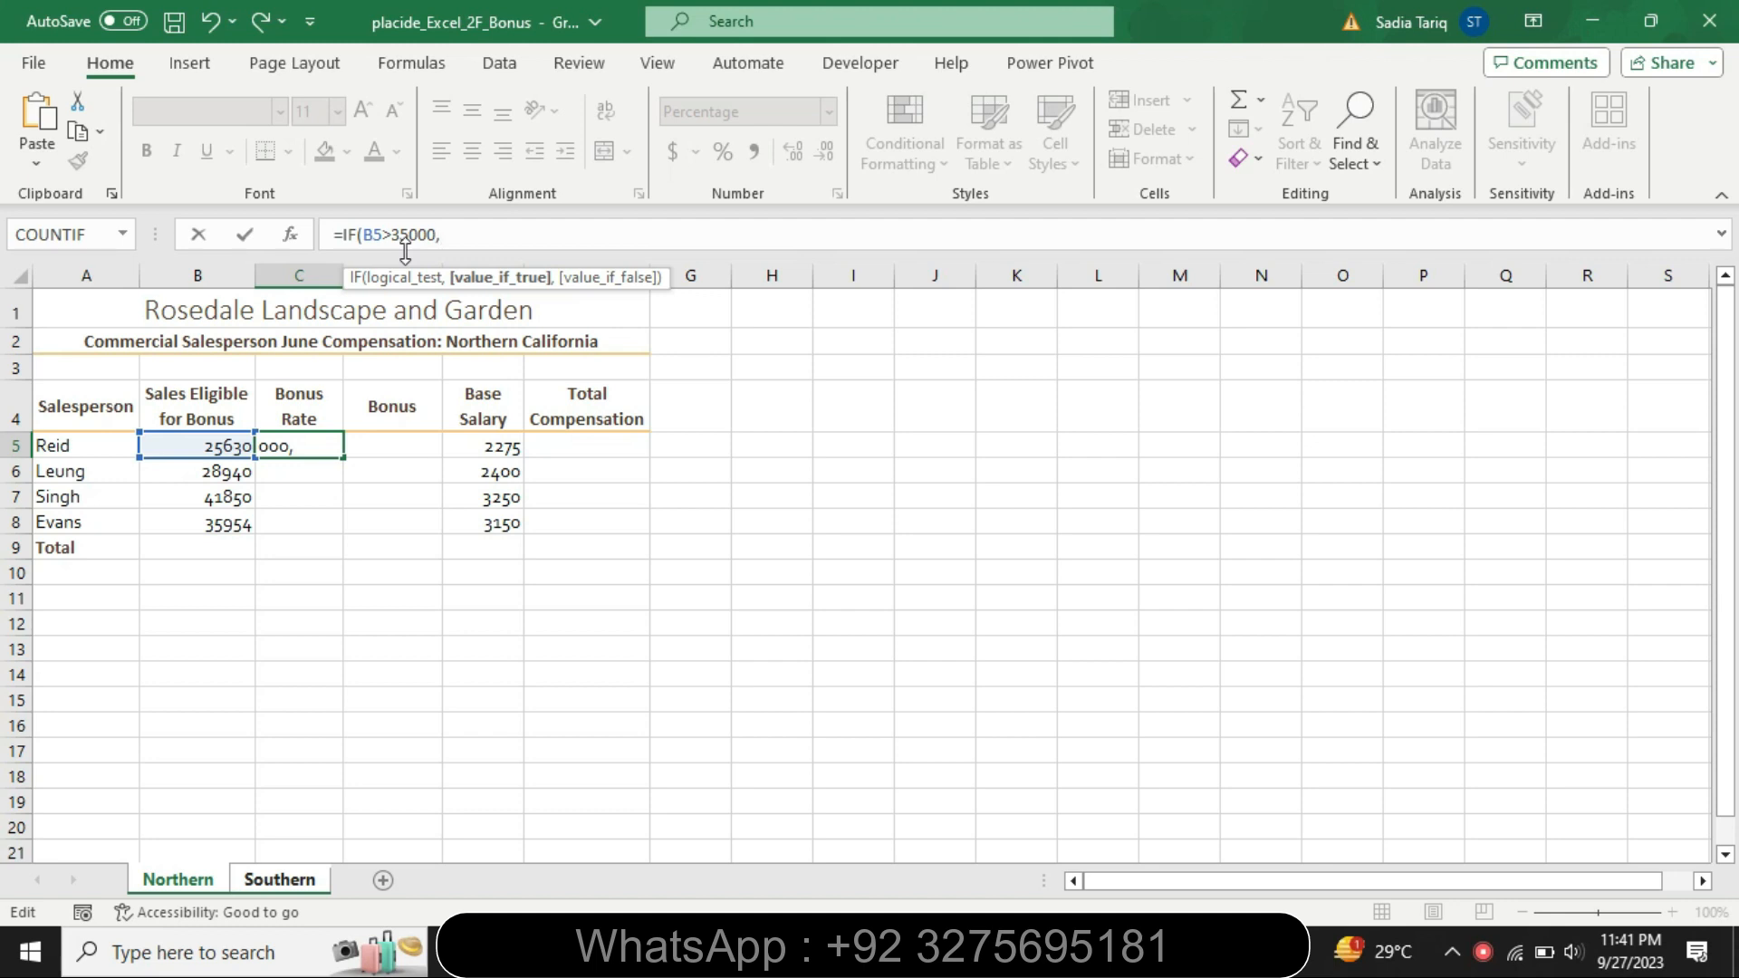
text("5%)
text(,)
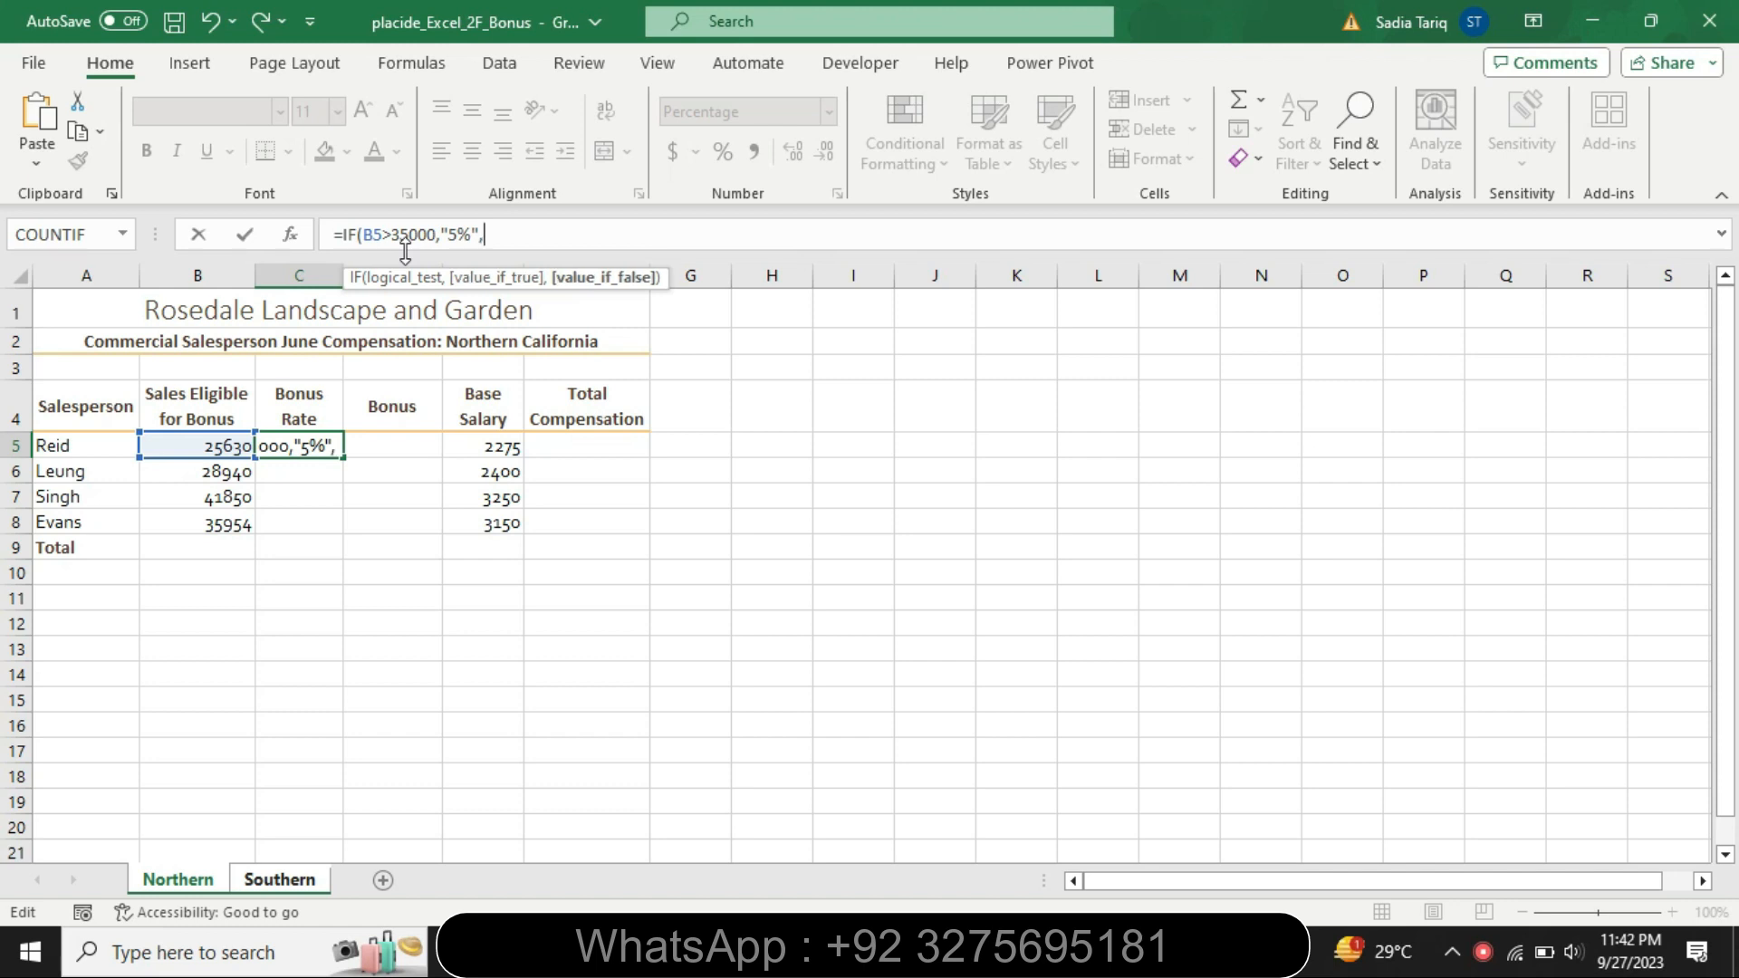
Step: Nest a second IF in the C5 formula that returns "4%" when B5>25000
text(if)
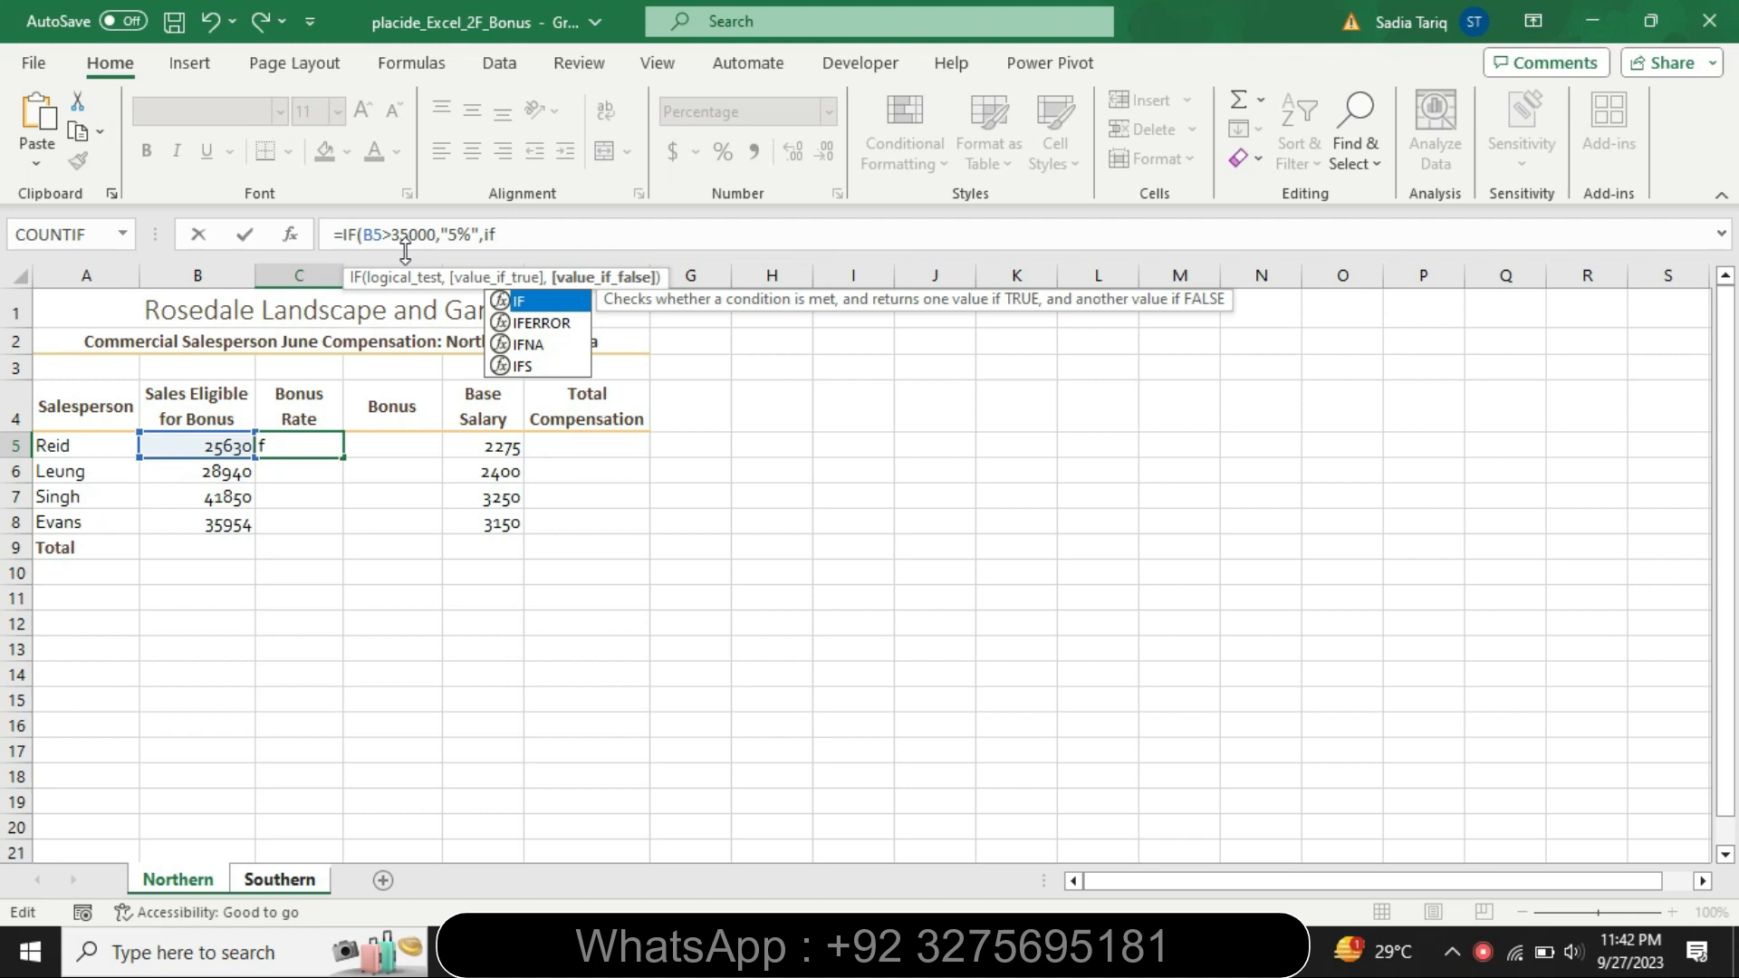
double_click(529, 305)
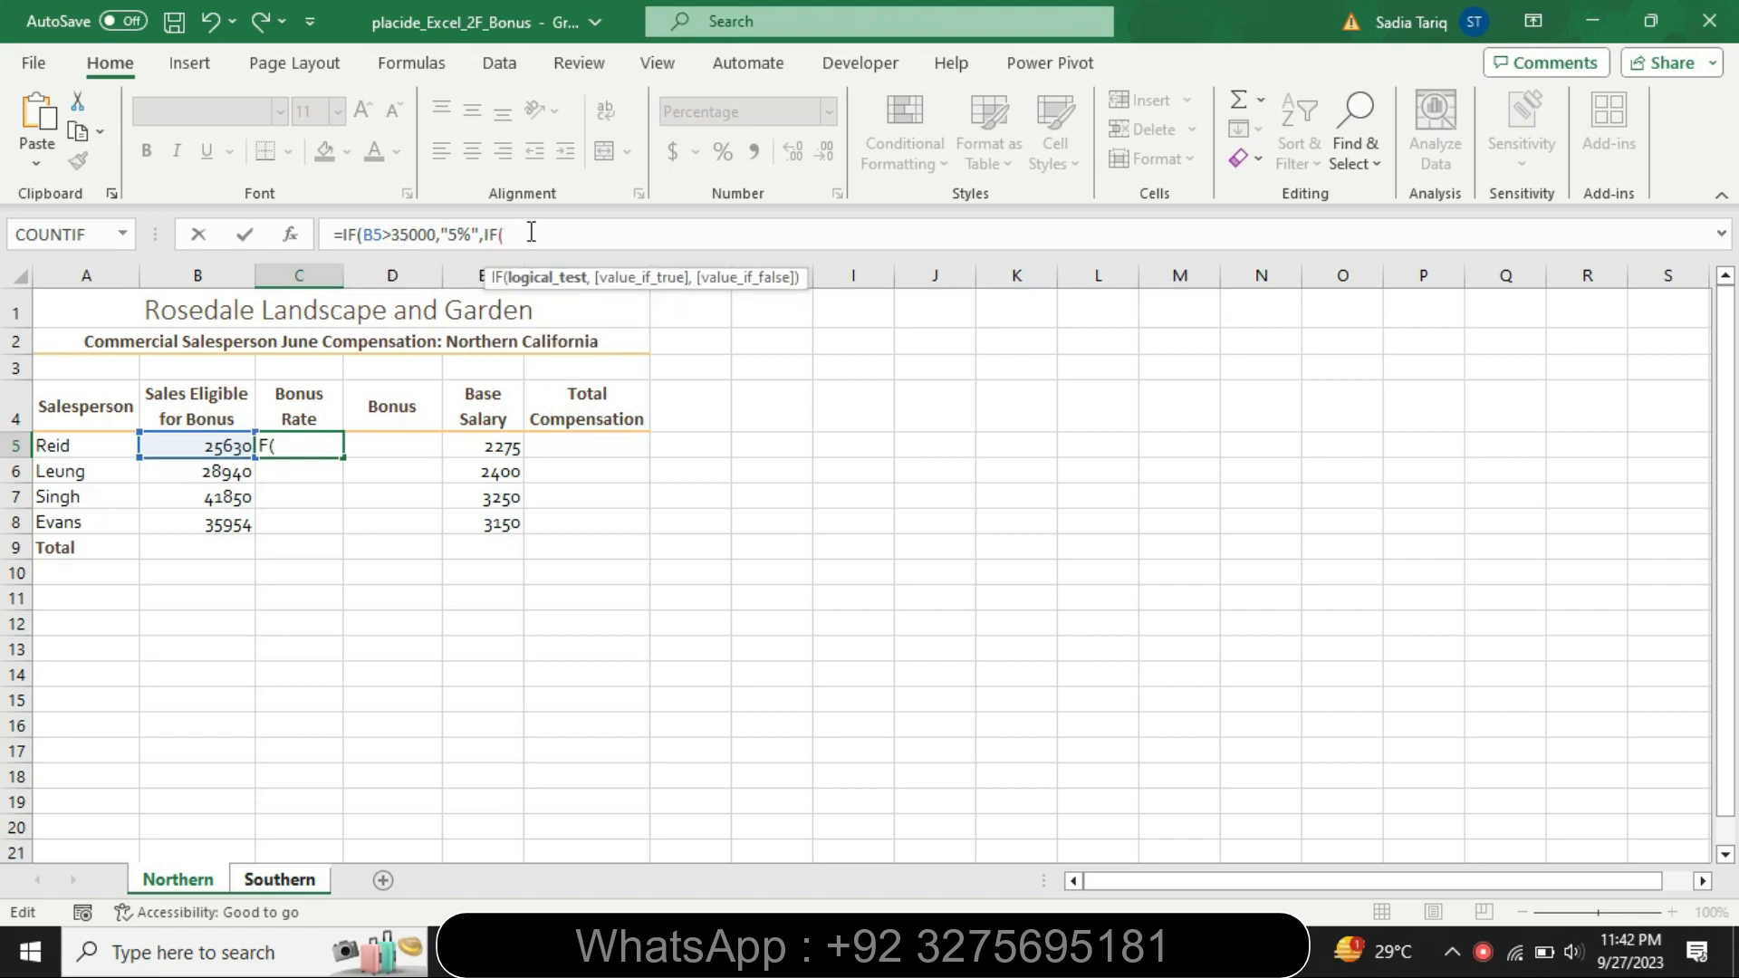
text(B5)
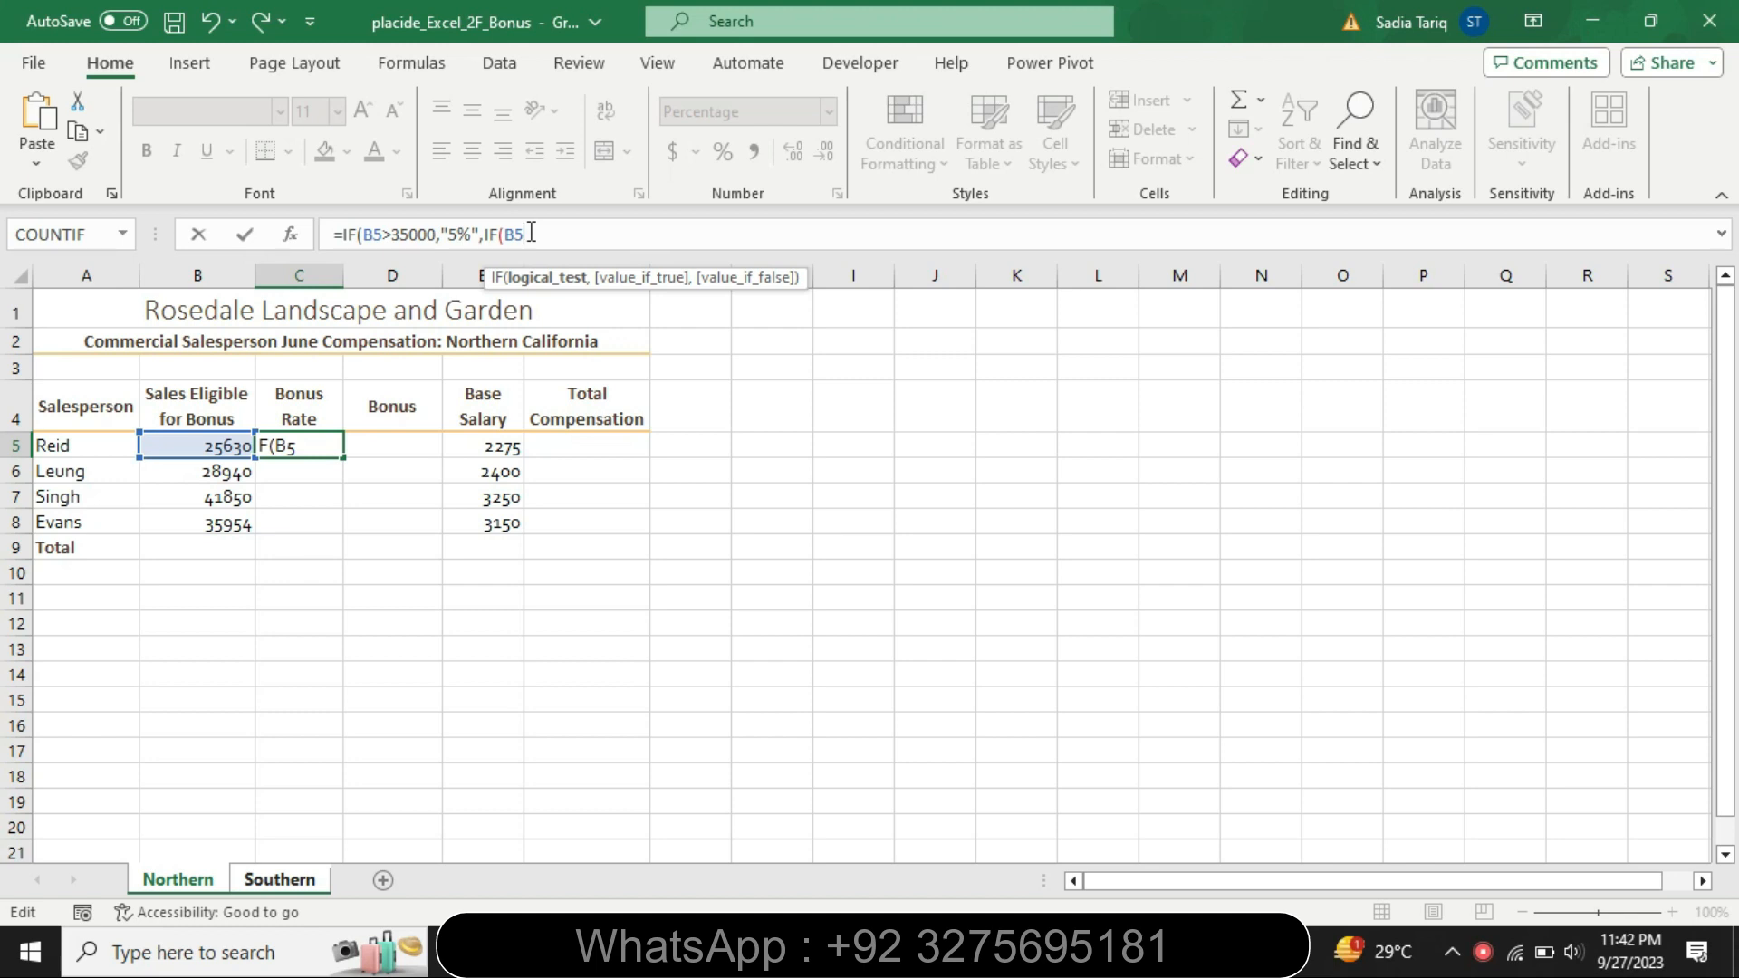
text(>25000,)
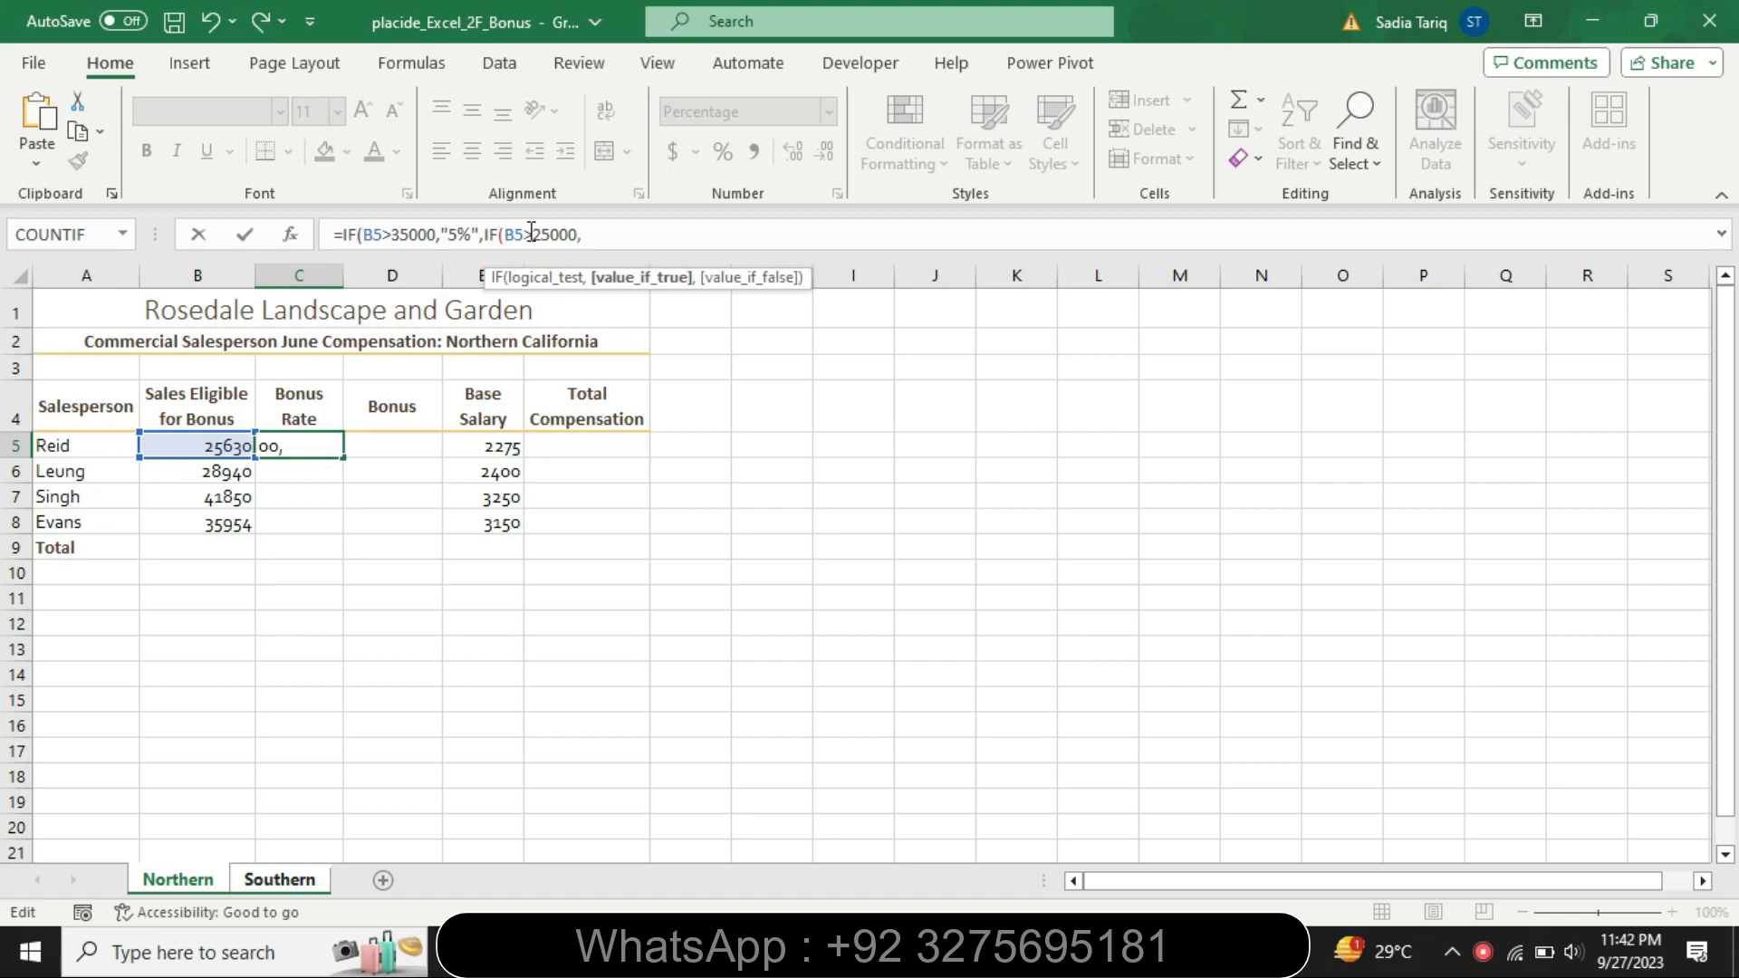
text(")
text(4%")
text(")
key(BackSpace)
text(,)
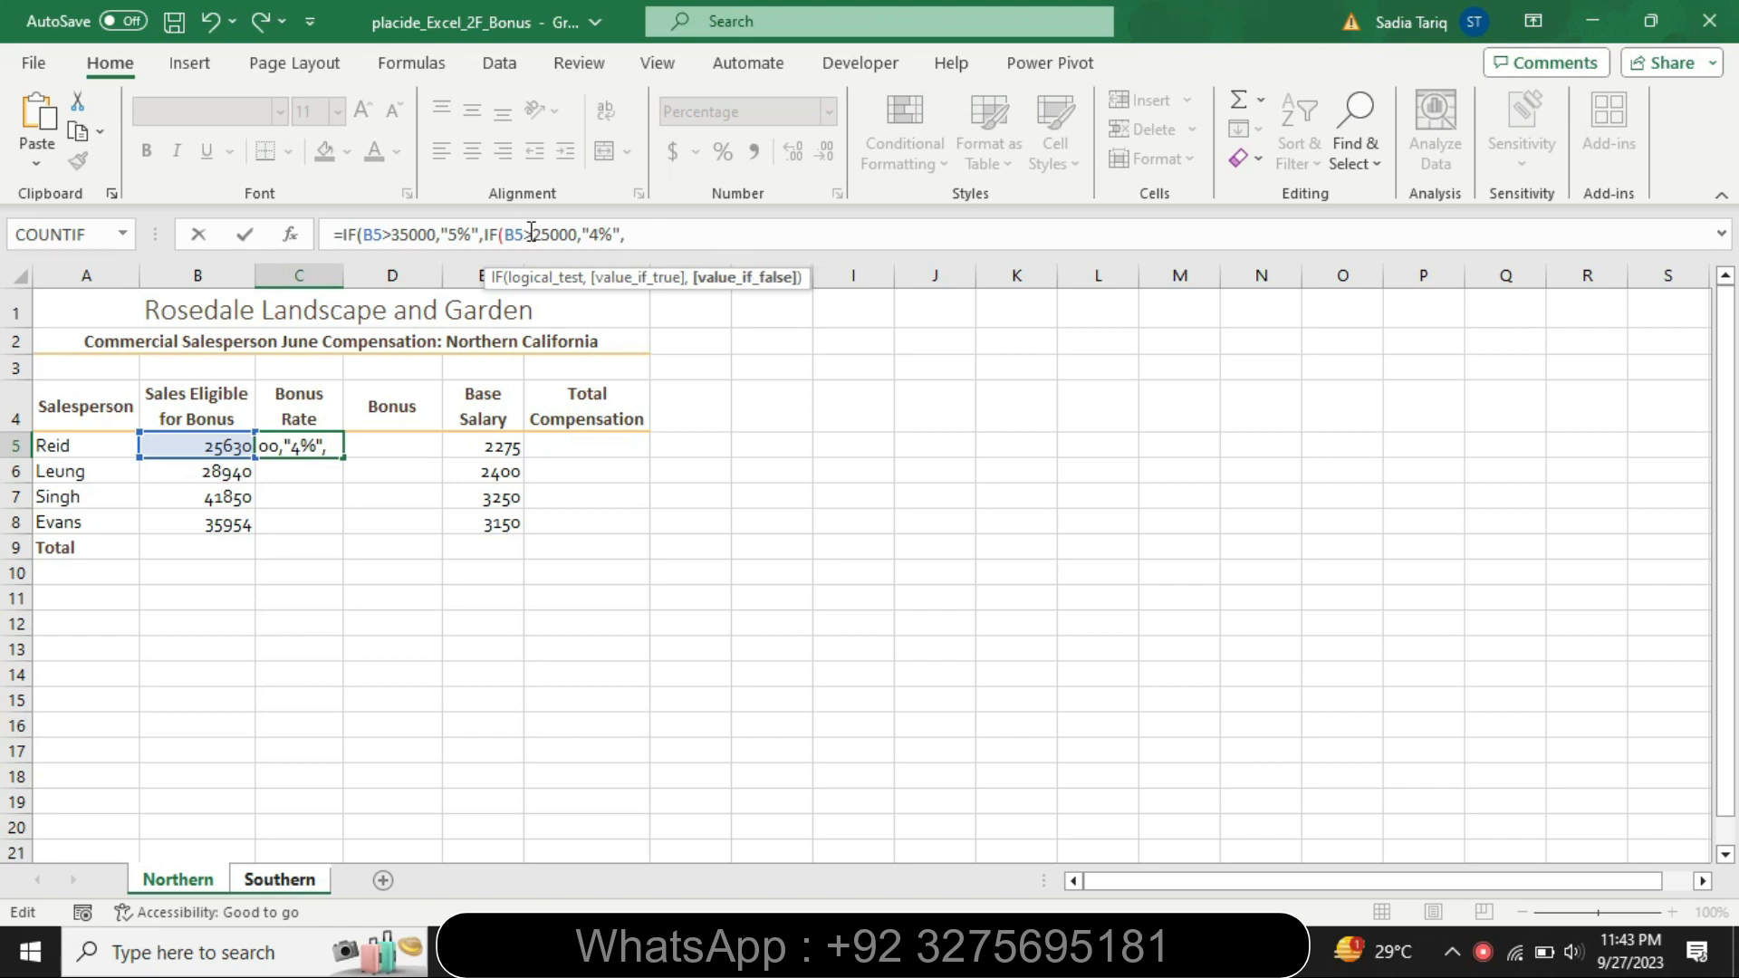
Step: Nest a third IF in the C5 formula that returns "2%" when B5<25000, close all parentheses and enter the formula
text(if)
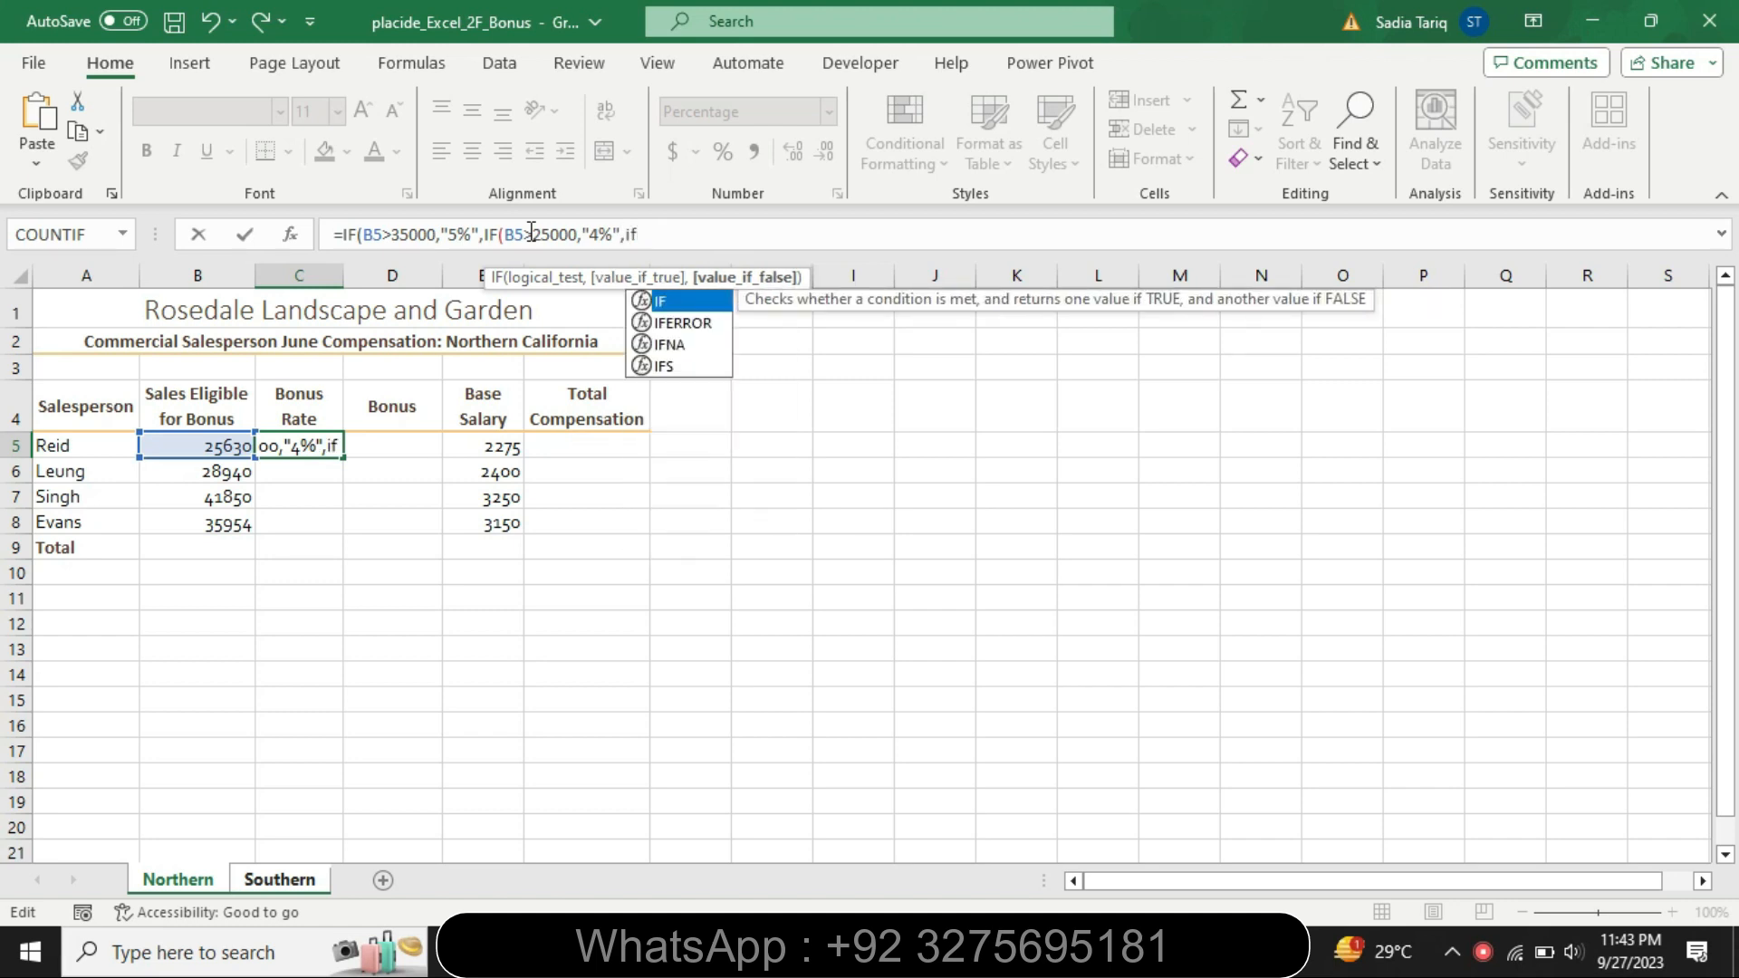
double_click(665, 300)
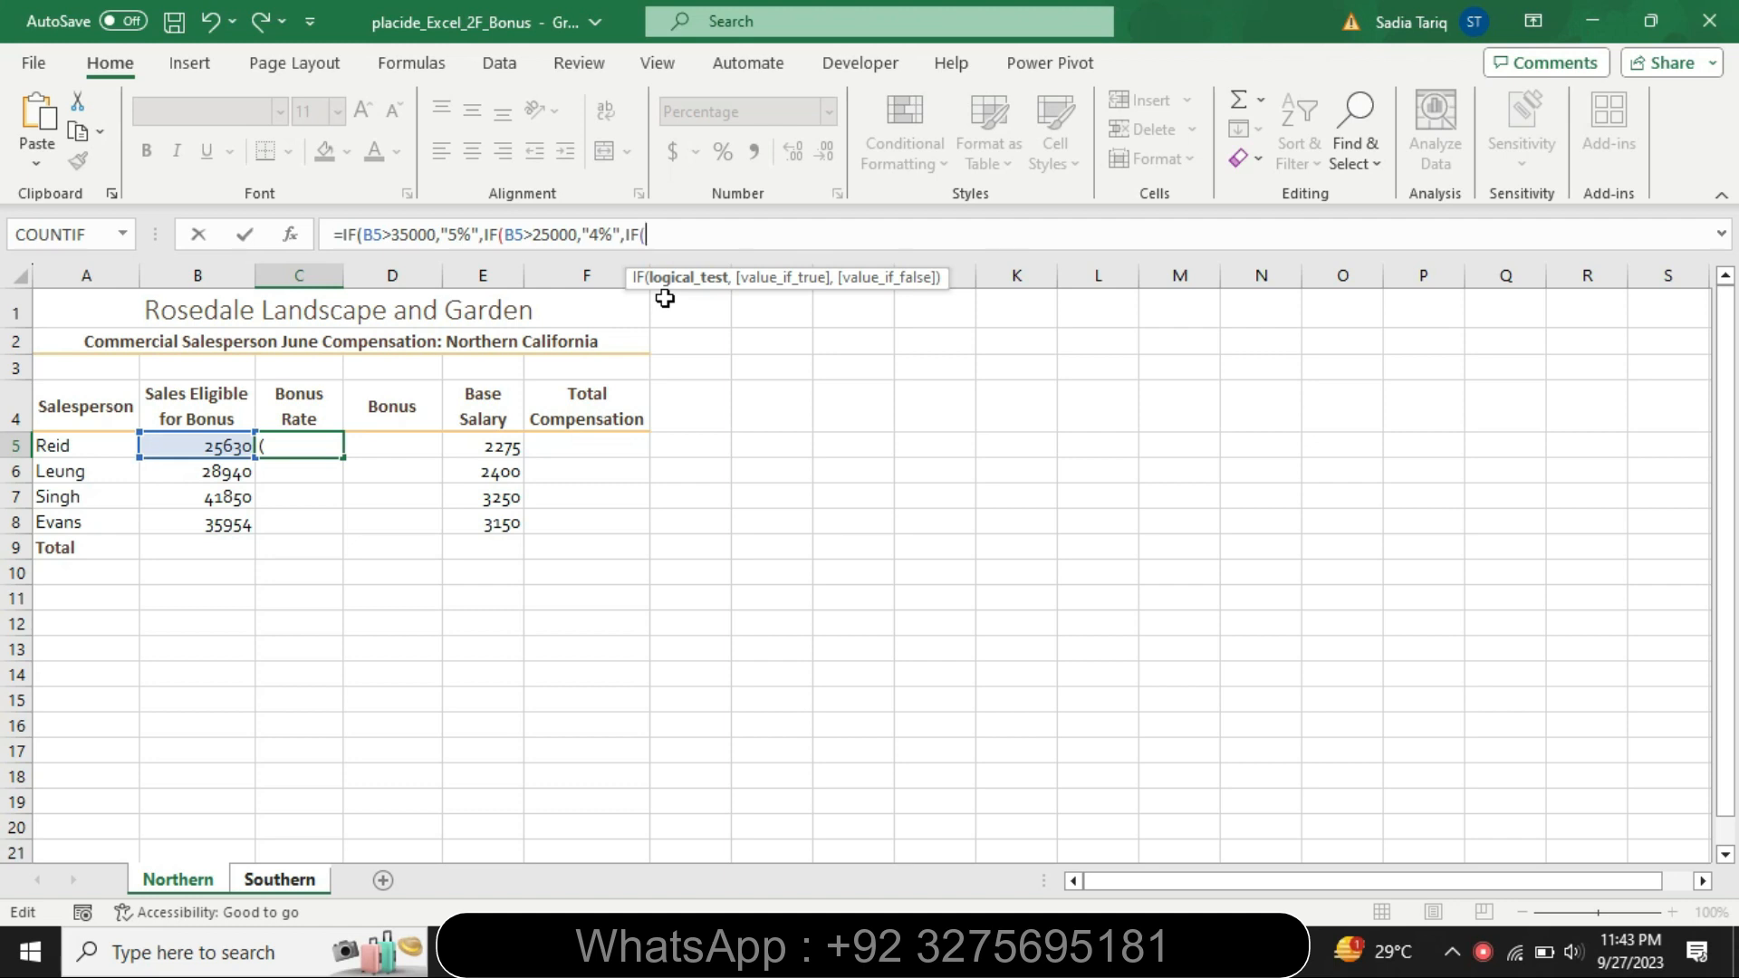
text(B5)
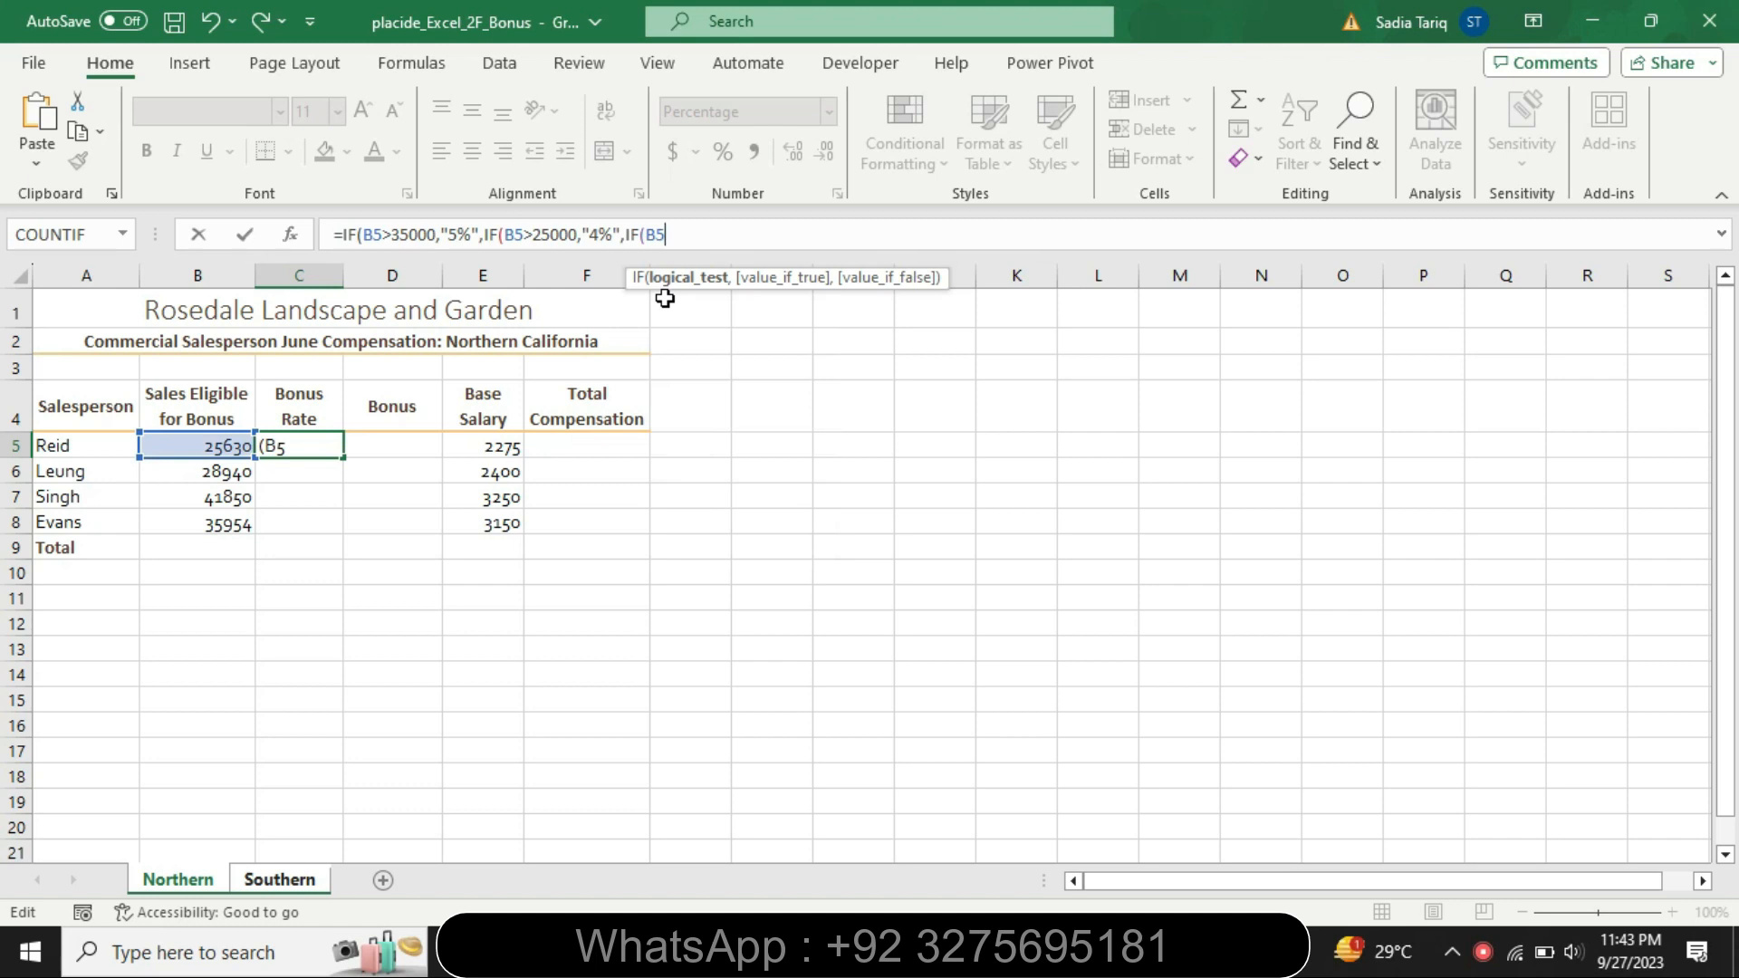
text(<25000,)
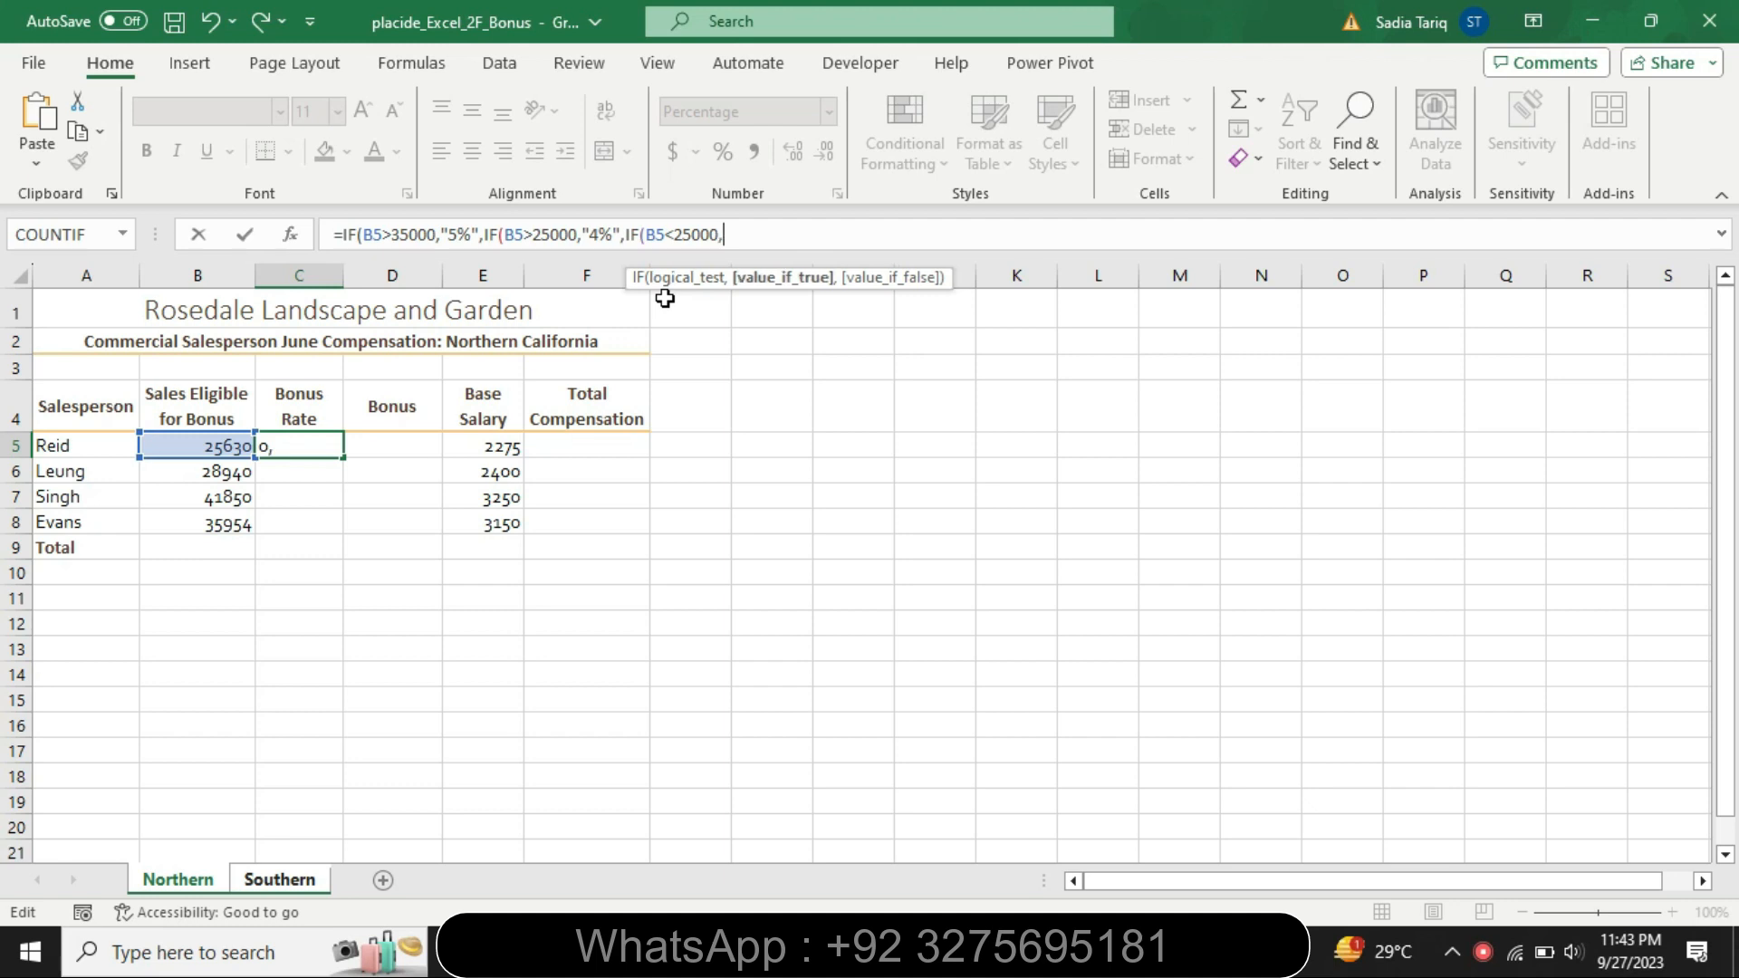
text(")
text(2%"))))
key(Return)
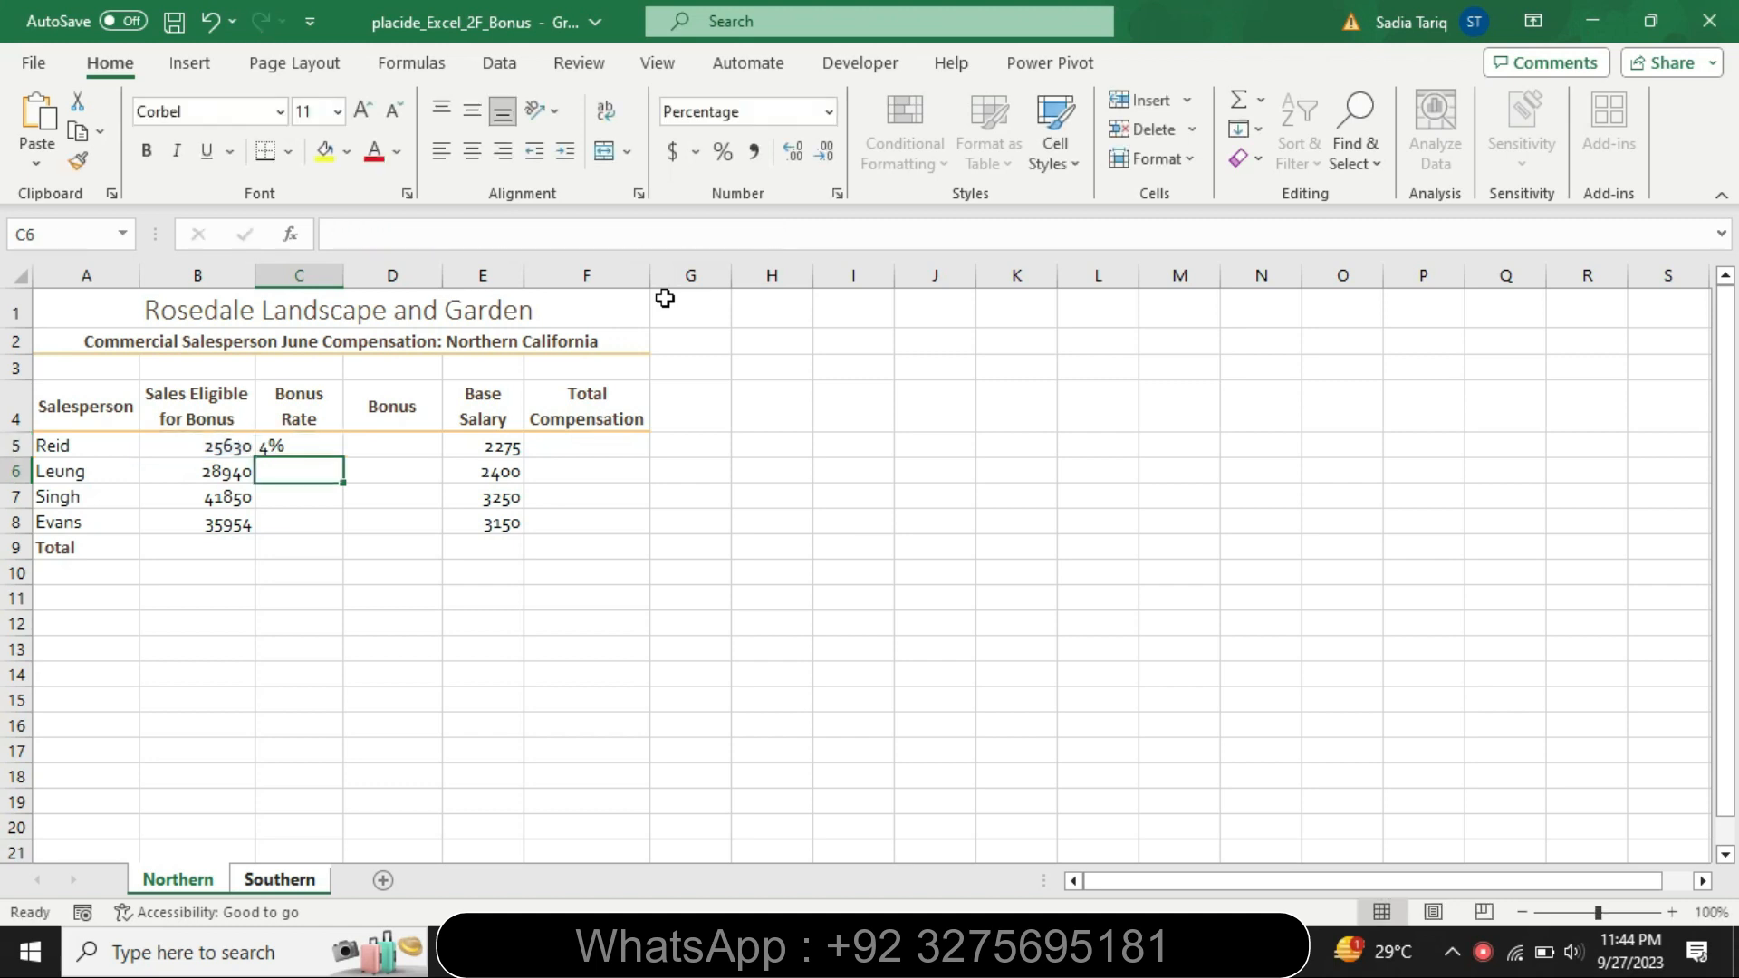
Step: Fill the bonus rate formula from C5 down through C8 on the grouped sheets
click(323, 443)
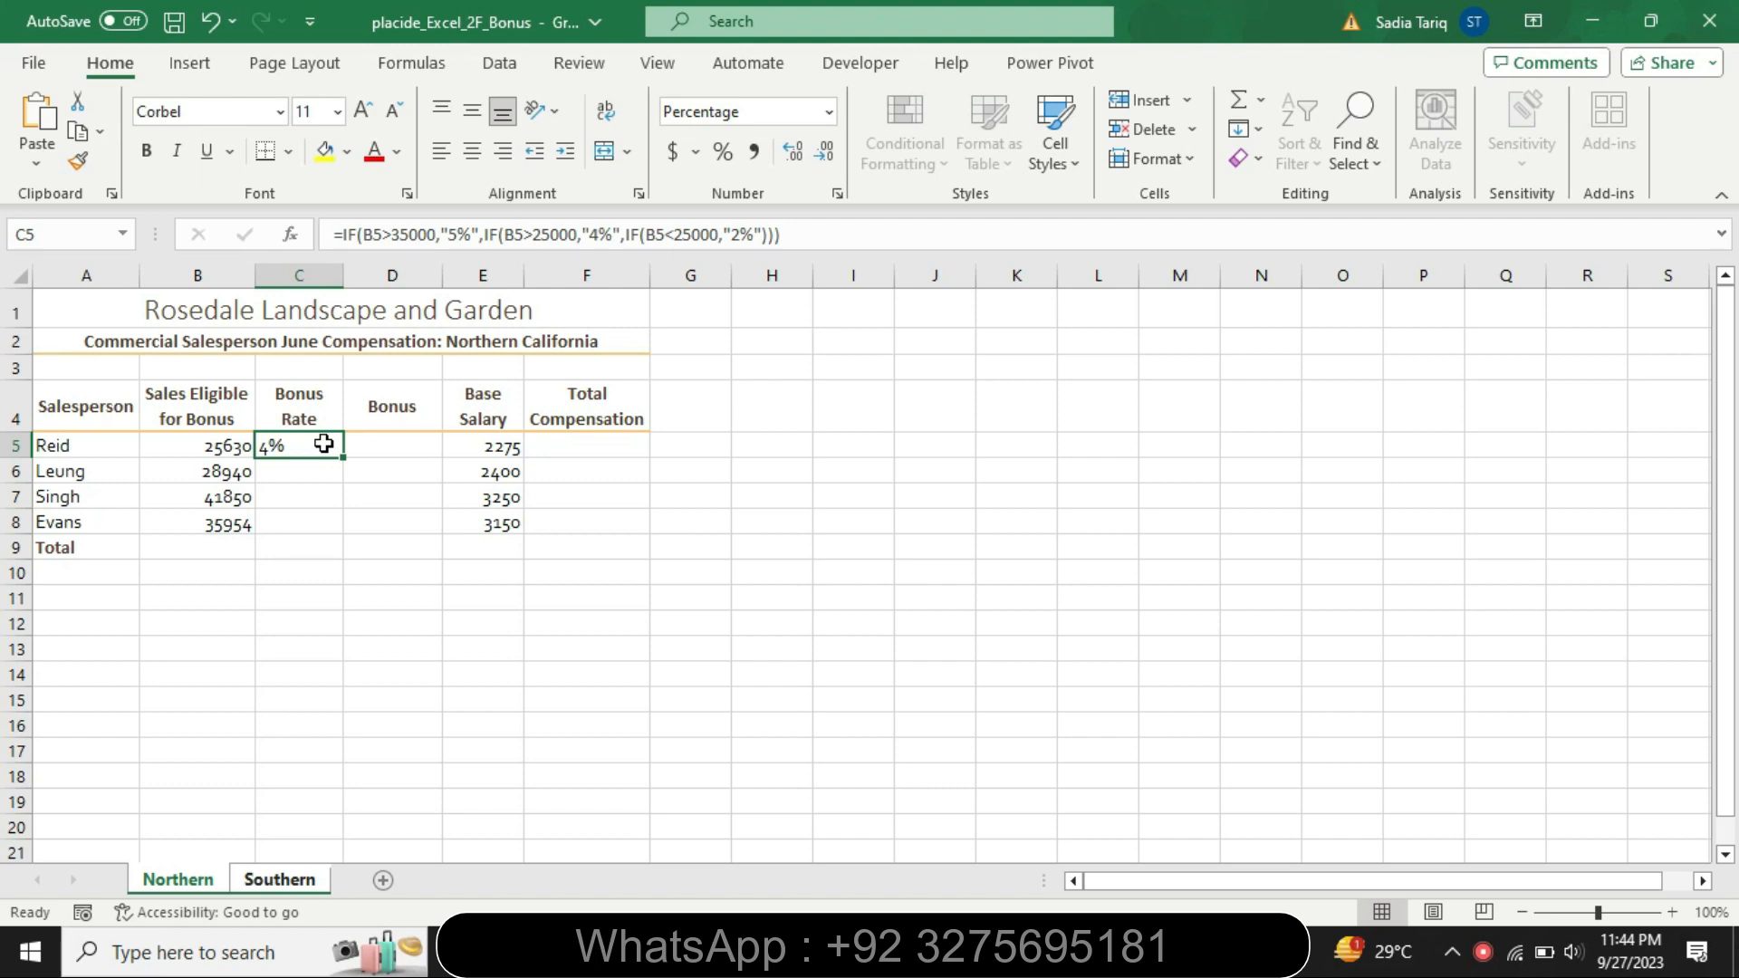
drag(339, 458, 330, 523)
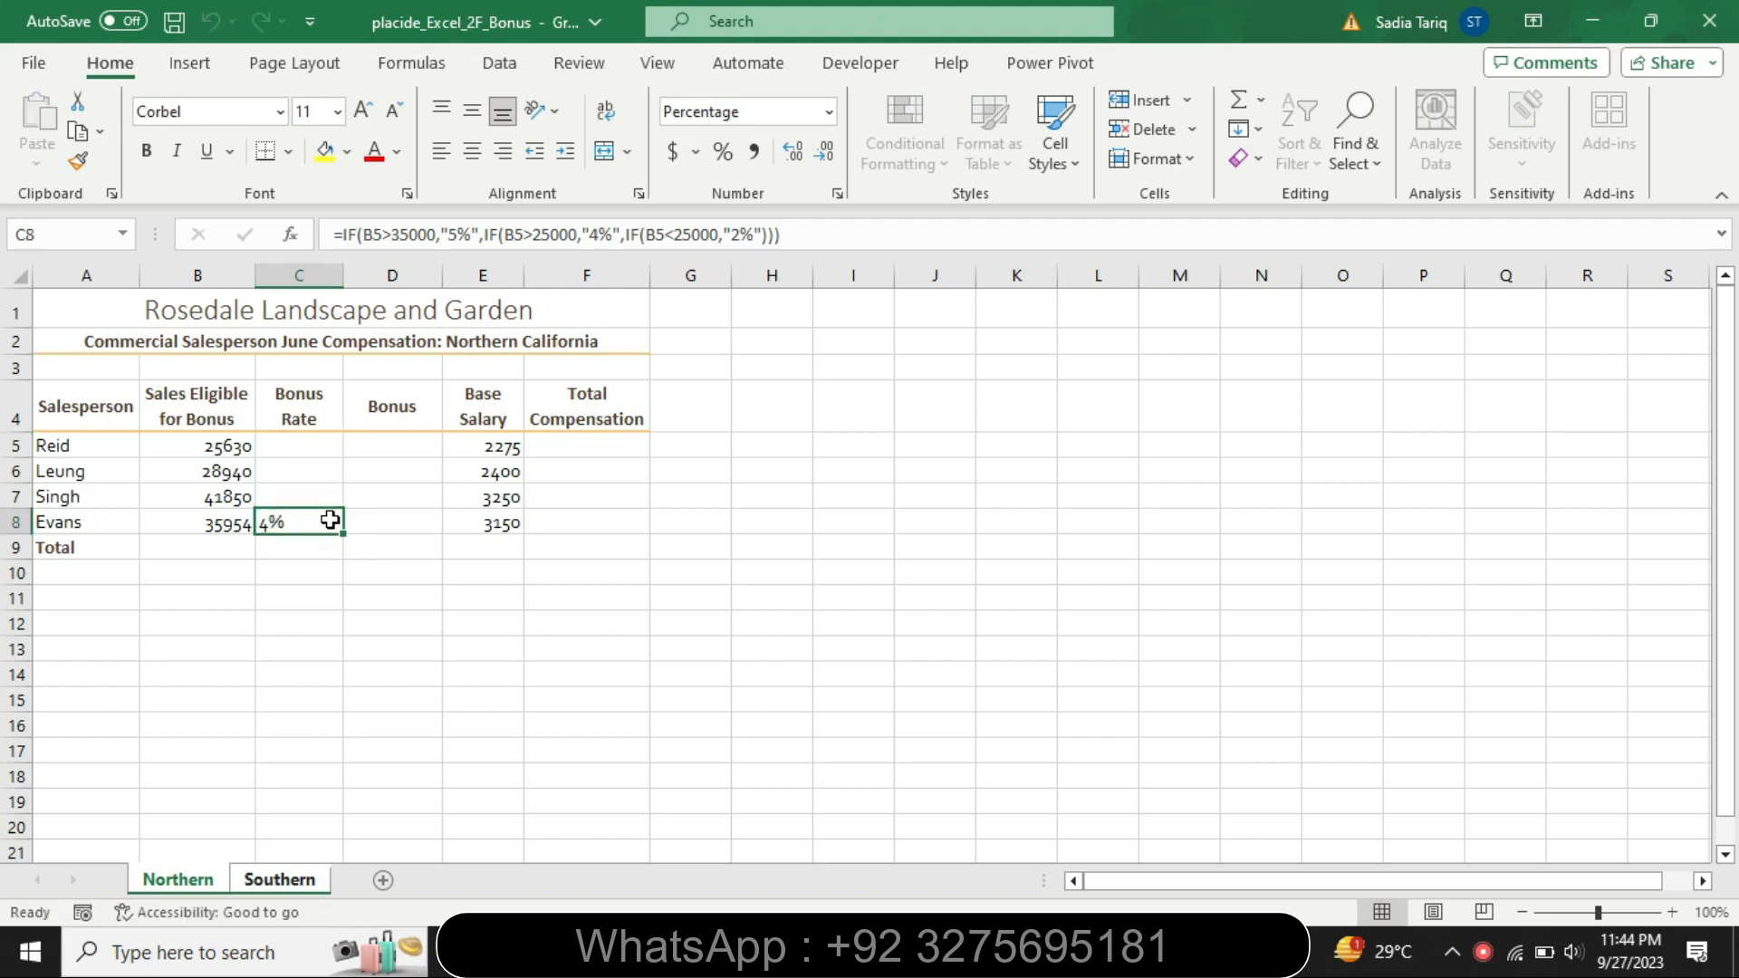
click(297, 445)
drag(277, 522, 289, 452)
click(306, 573)
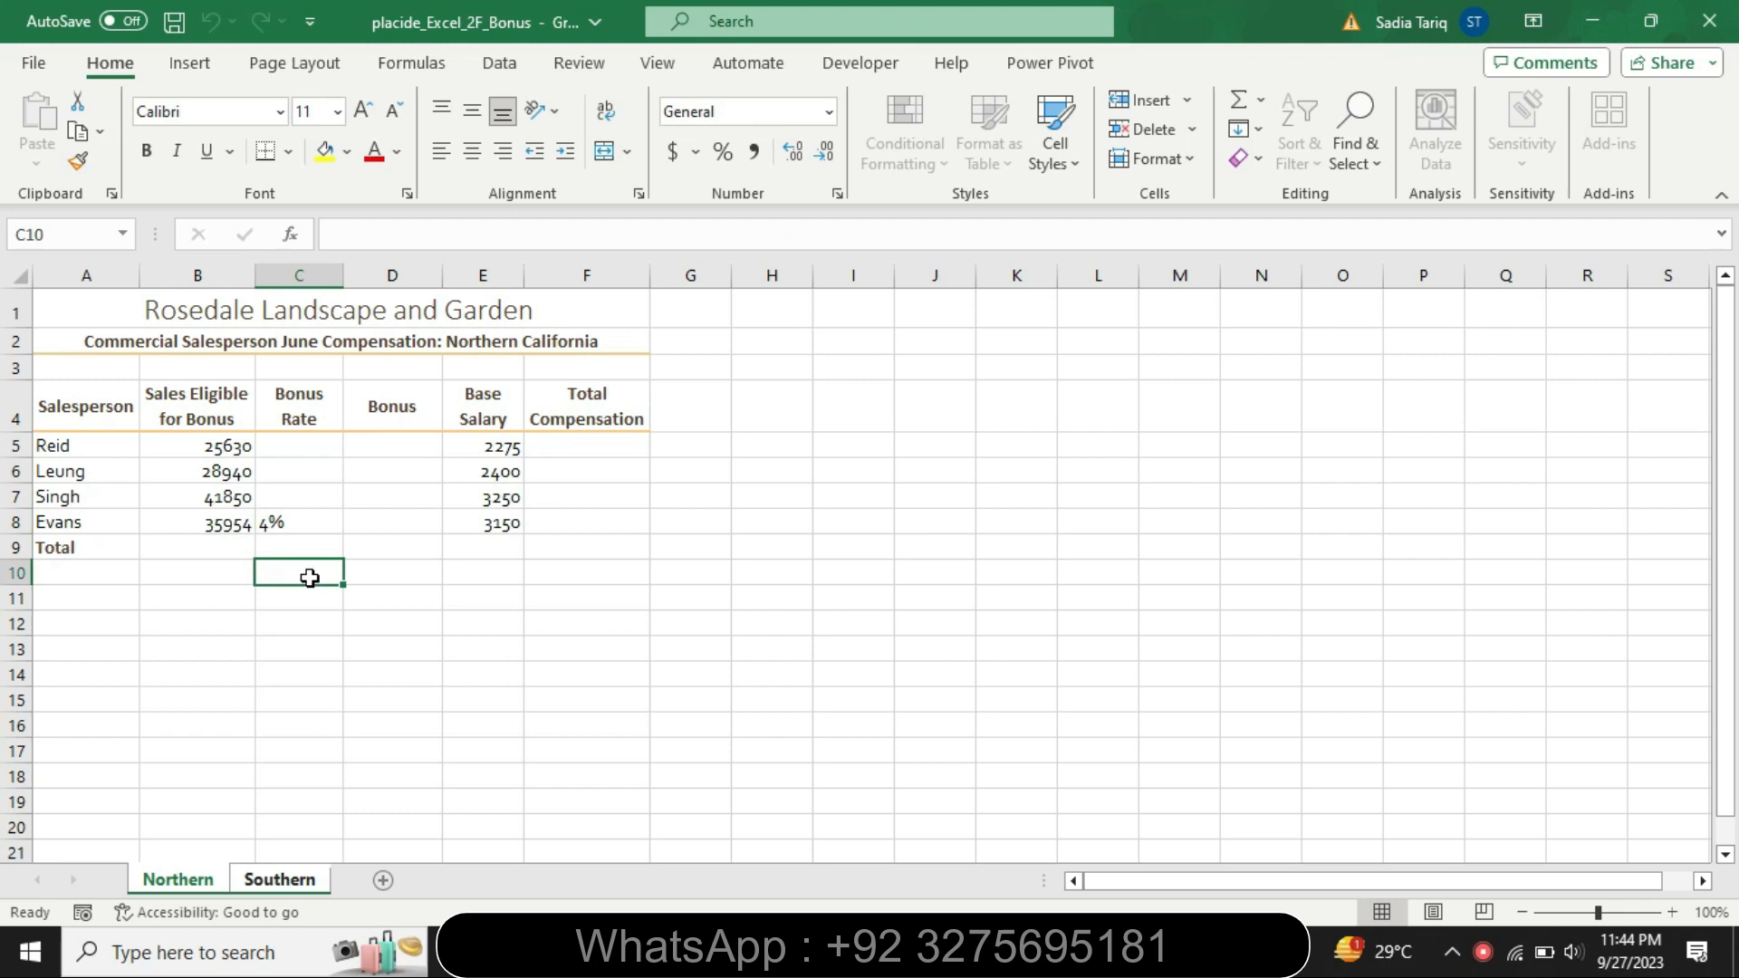
drag(271, 526, 302, 472)
click(355, 631)
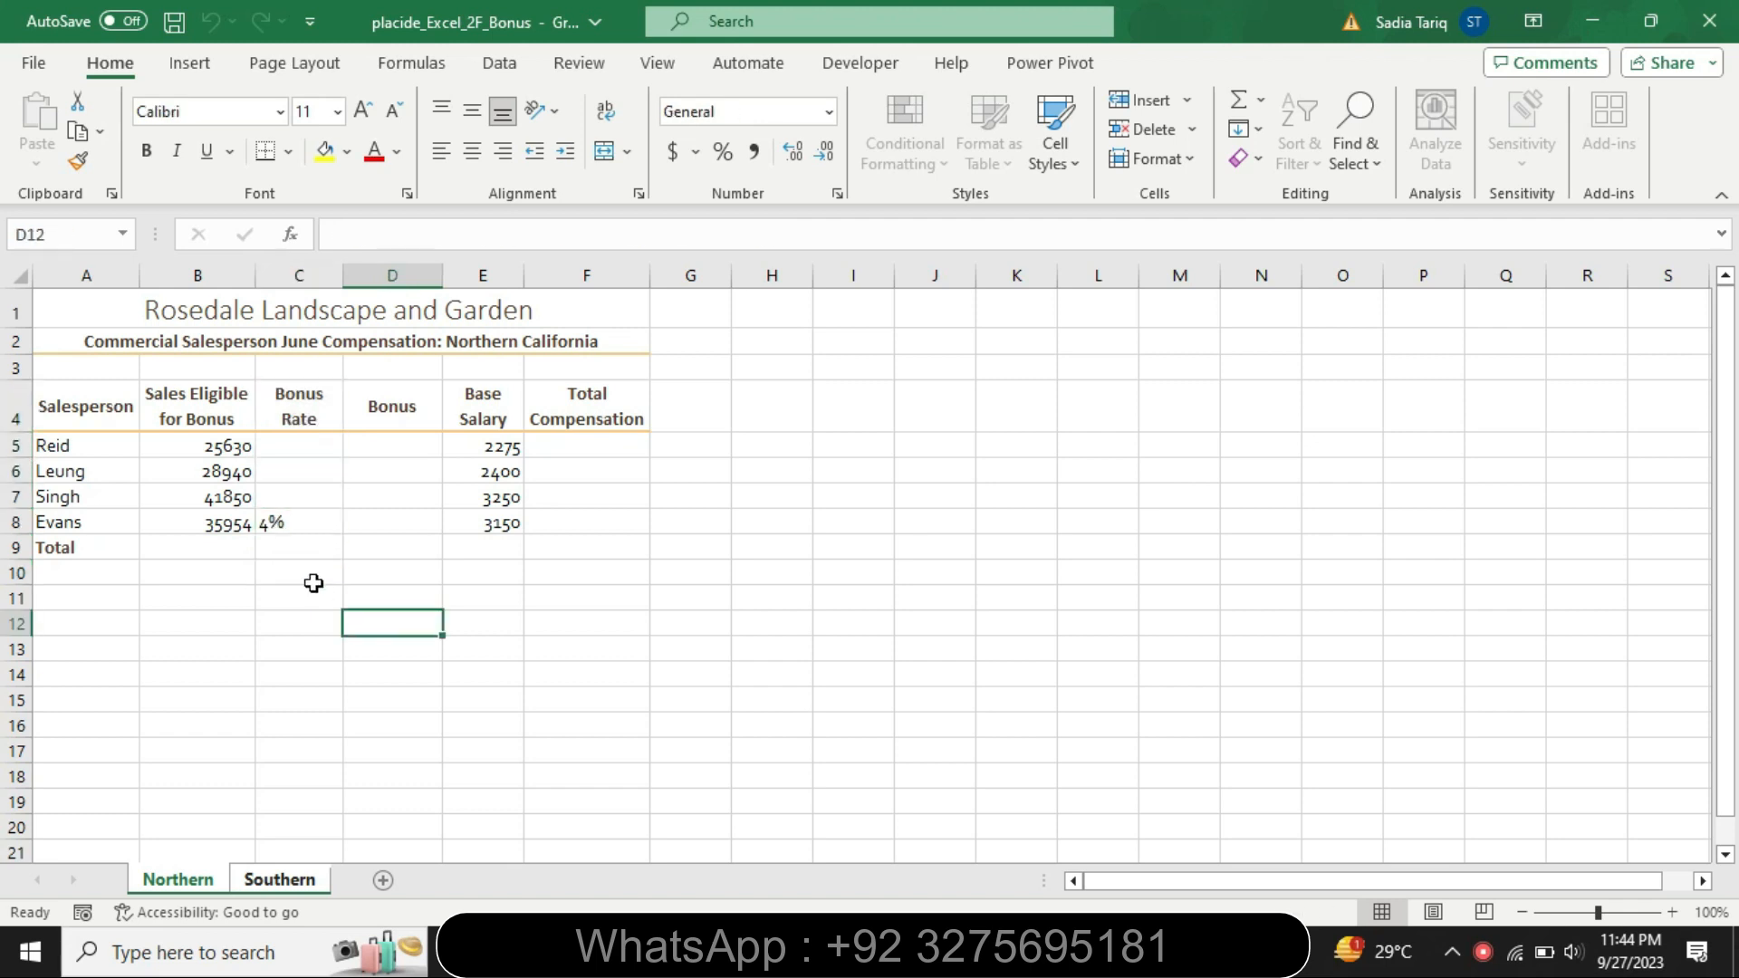
click(287, 522)
mouse_move(344, 522)
mouse_down()
mouse_move(341, 444)
mouse_move(351, 523)
mouse_up()
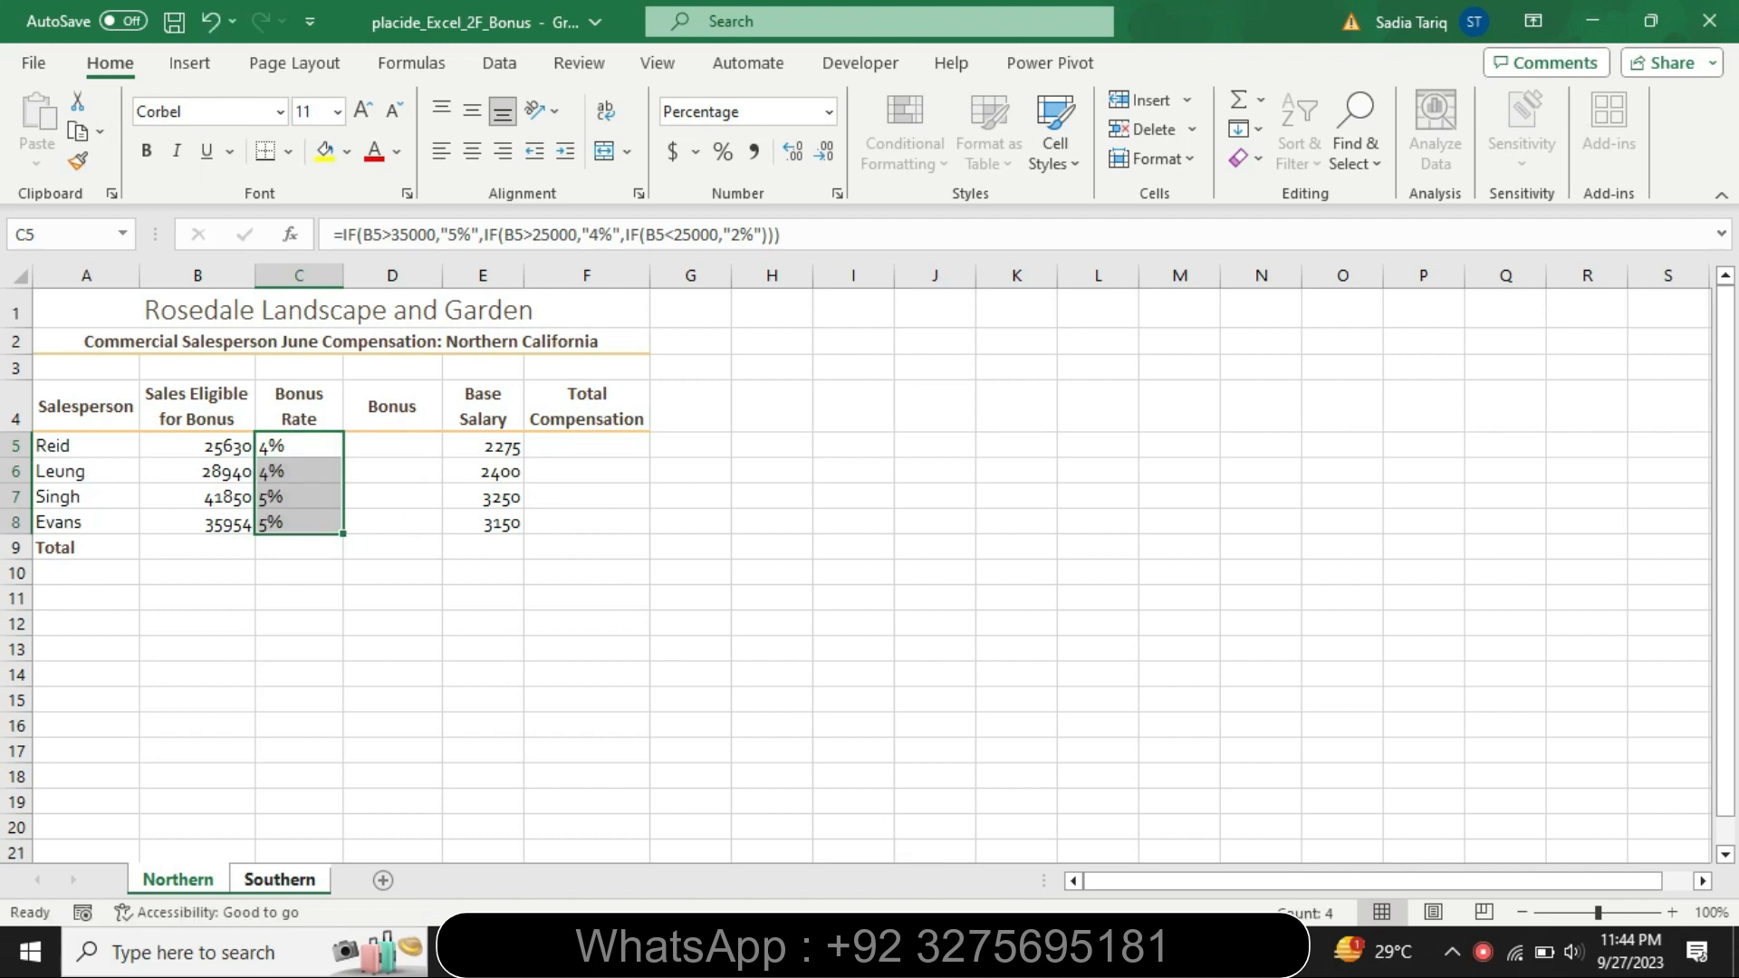
Step: Switch to the Word instructions, set the step 4 text to 9 pt and remove its highlighting
key(alt+Tab)
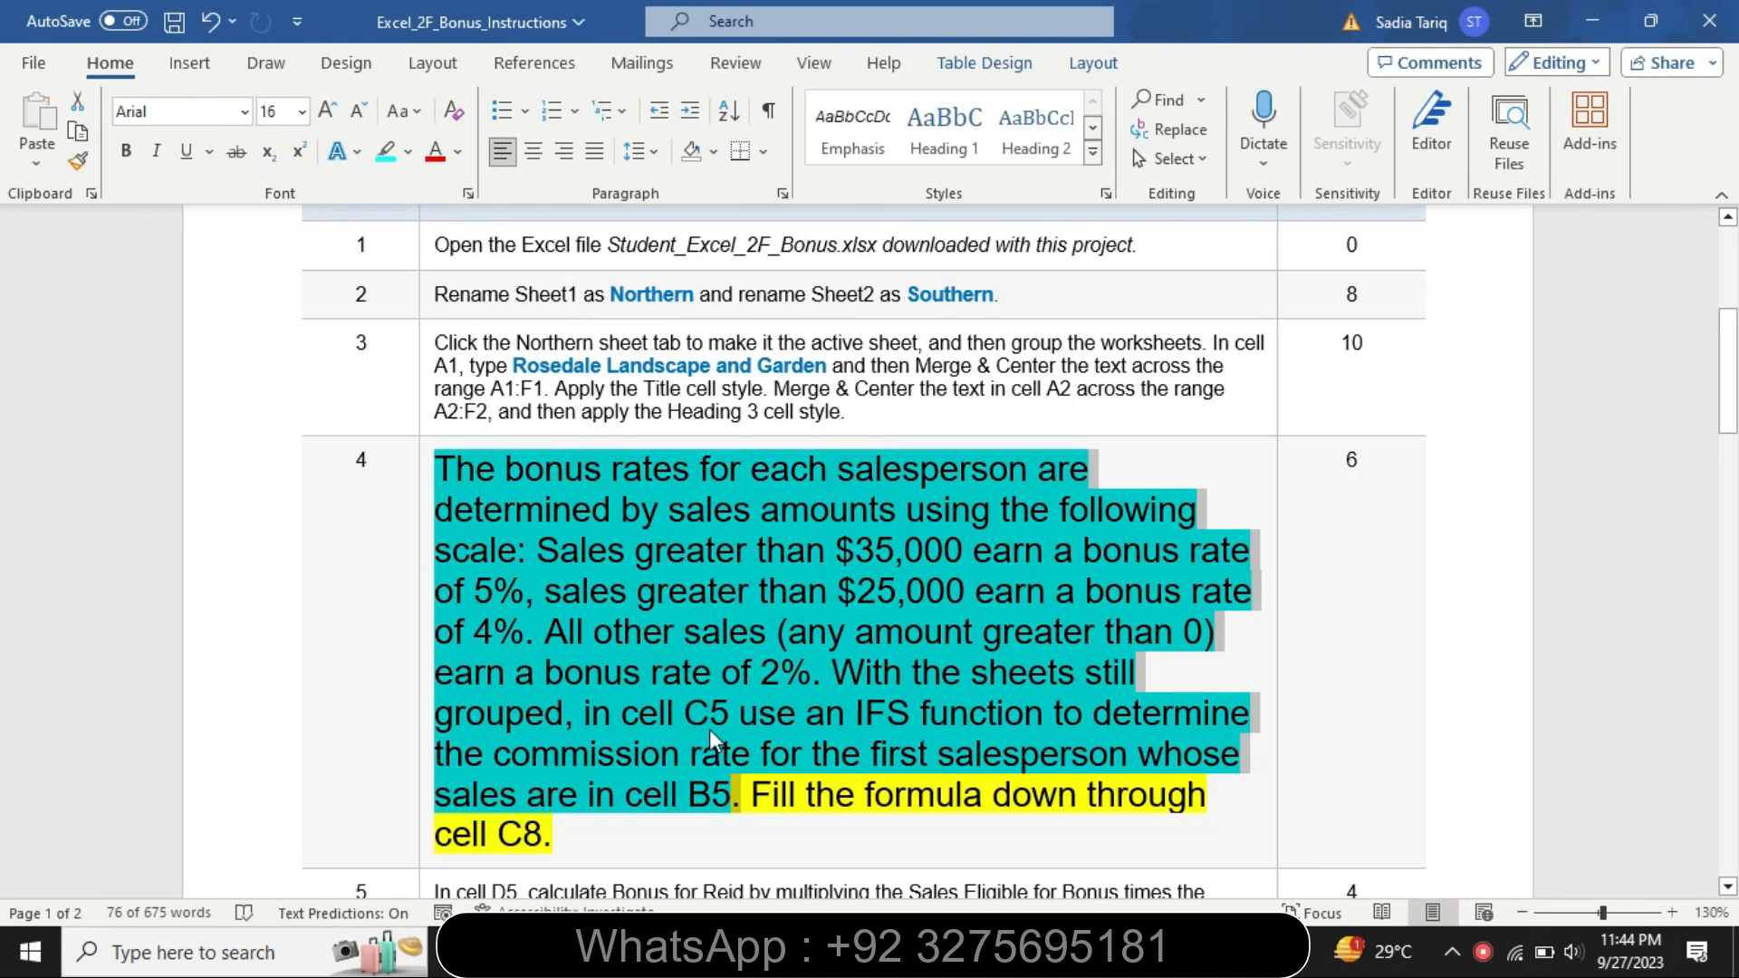
click(421, 776)
click(567, 691)
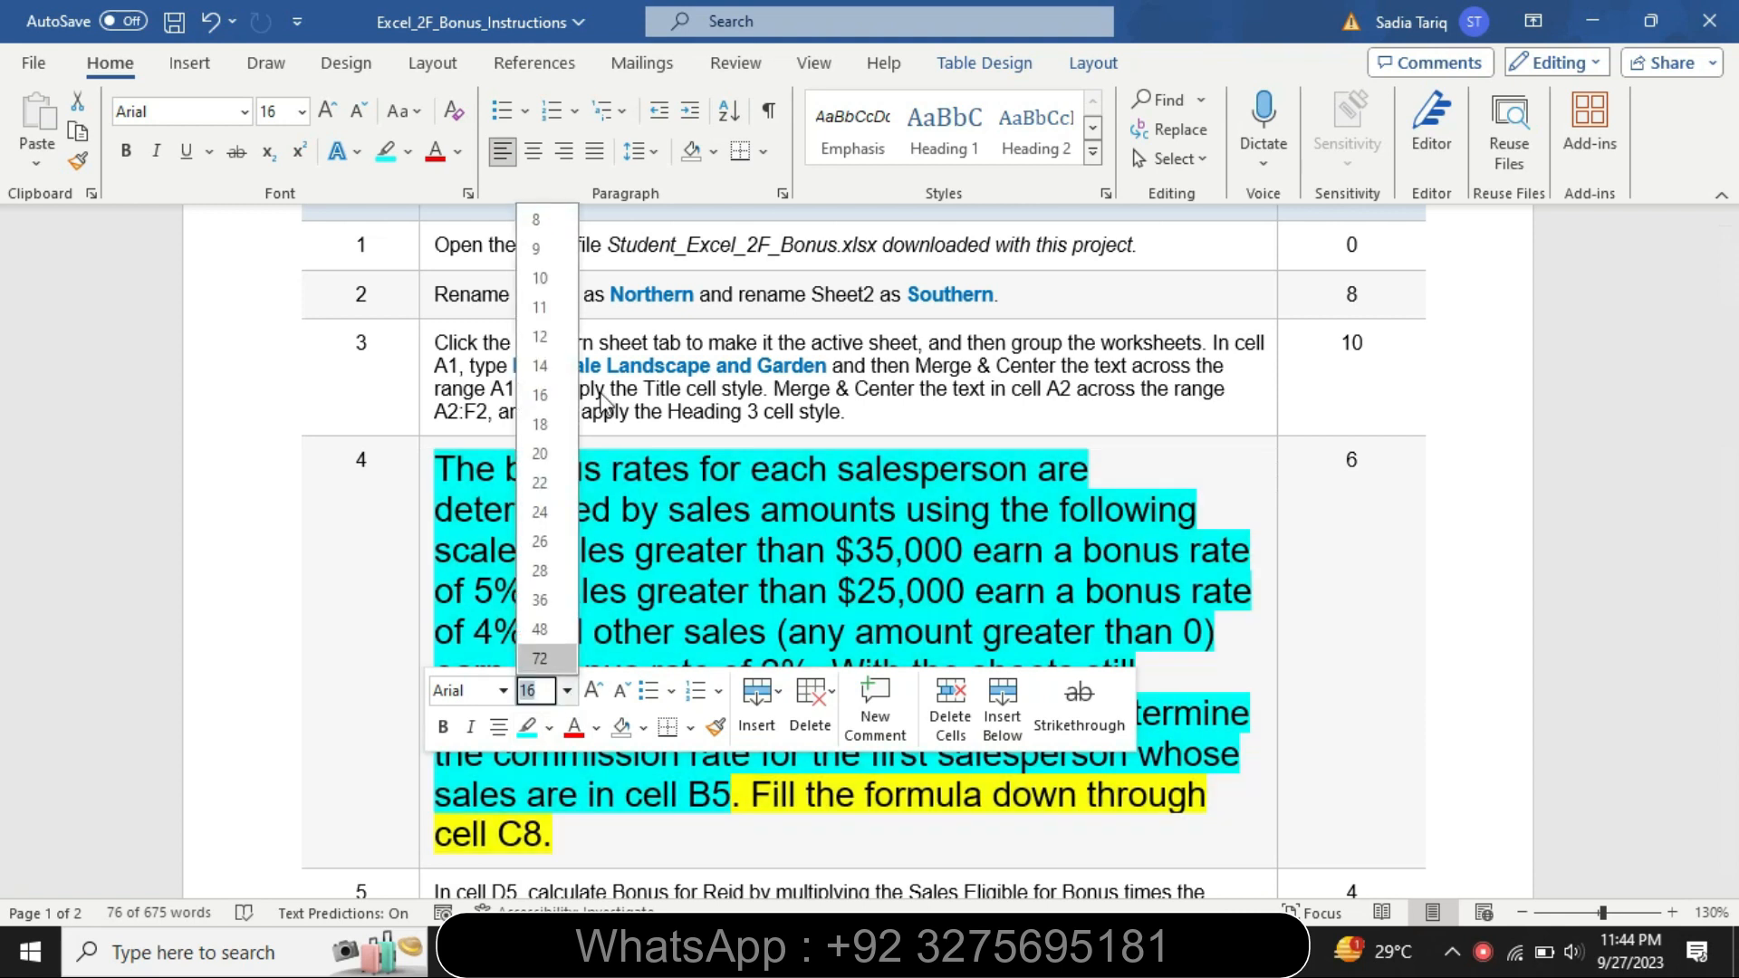
click(536, 249)
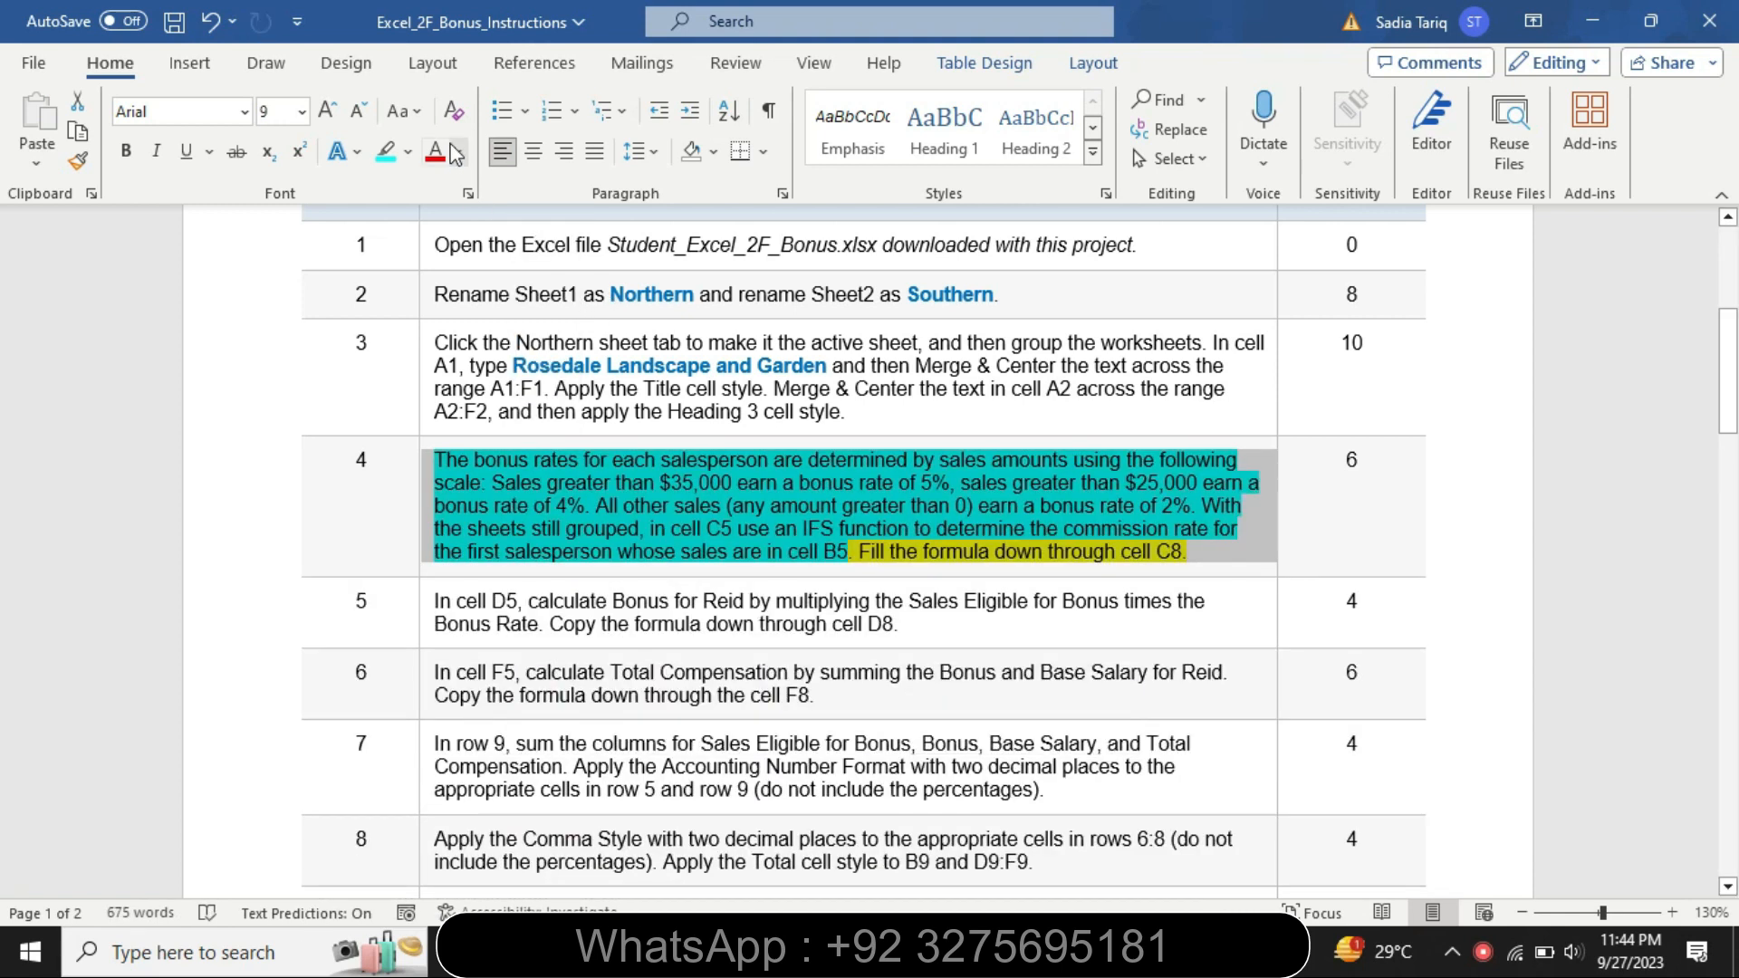
click(408, 151)
click(443, 308)
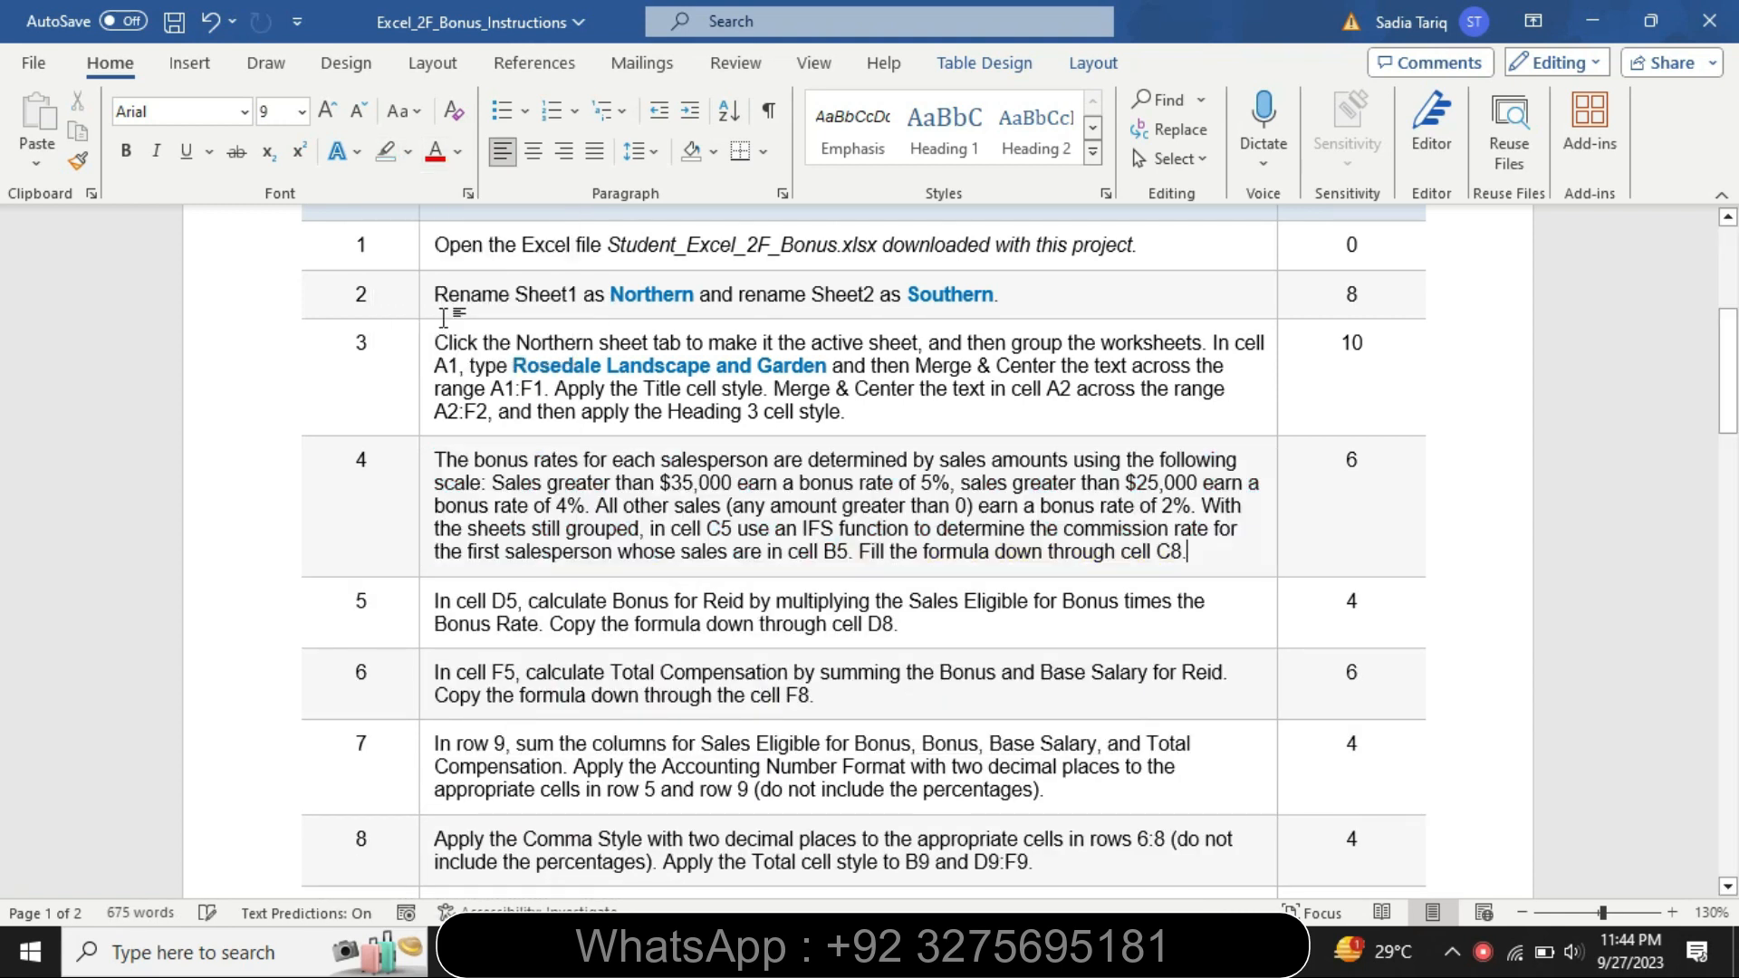
Step: Enlarge the step 5 instruction text to 16 pt and highlight it in yellow
click(419, 634)
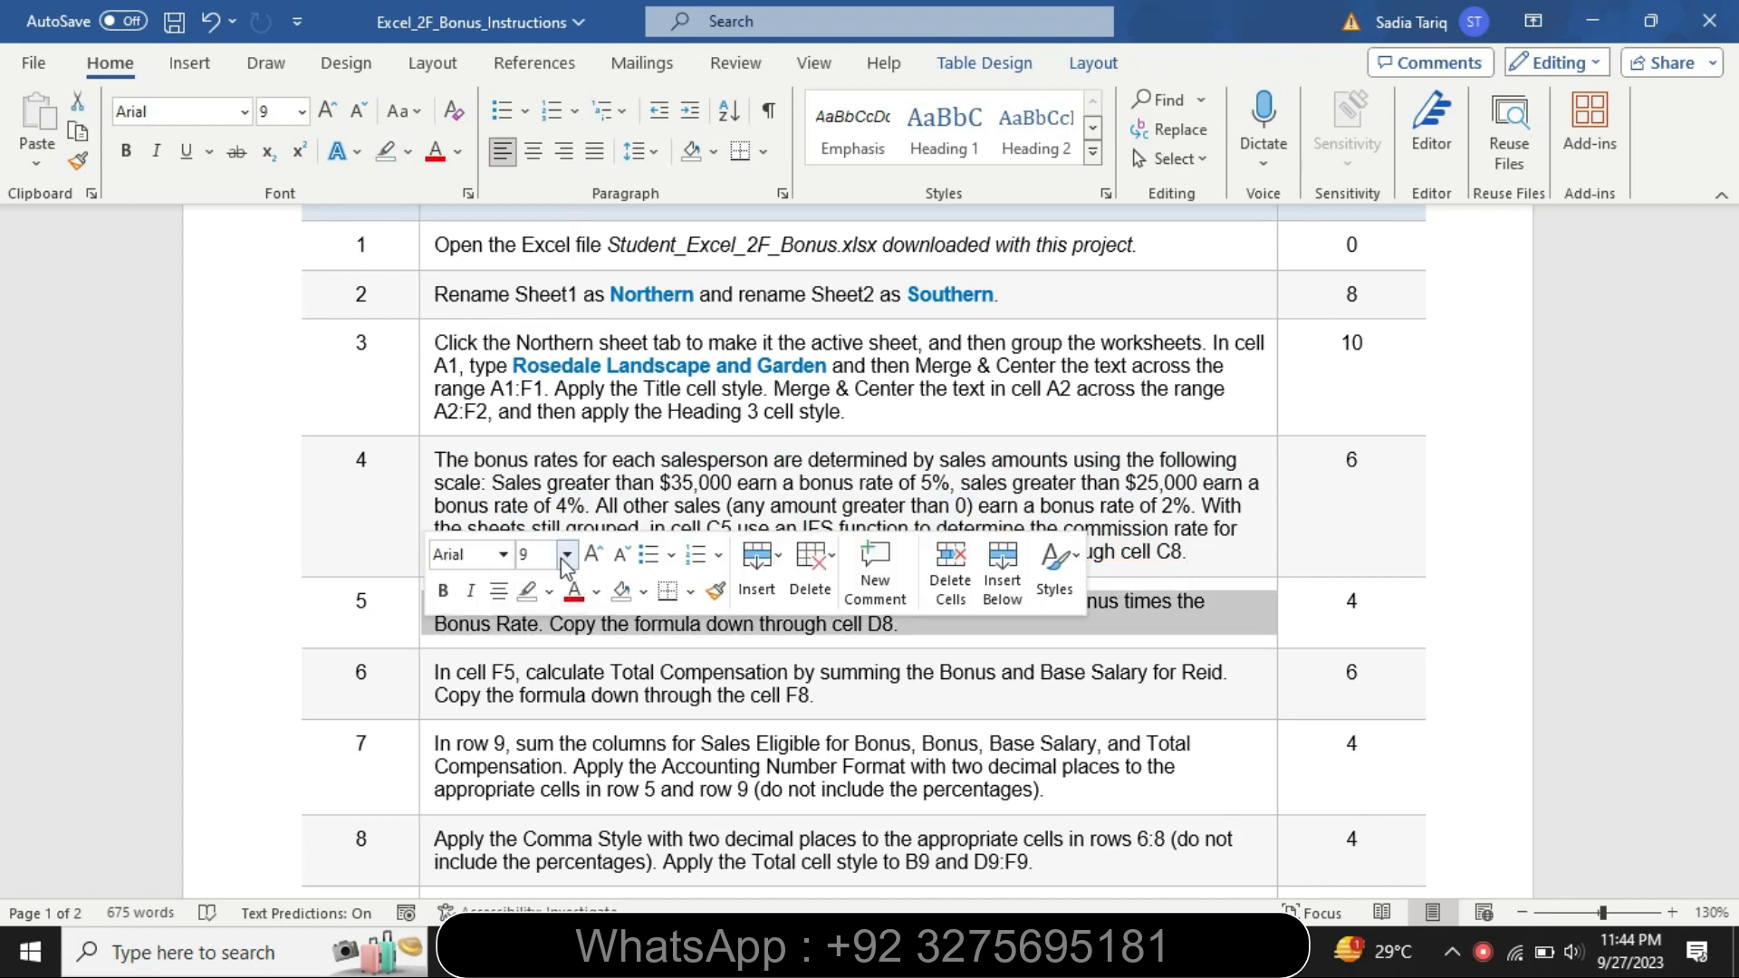
click(566, 554)
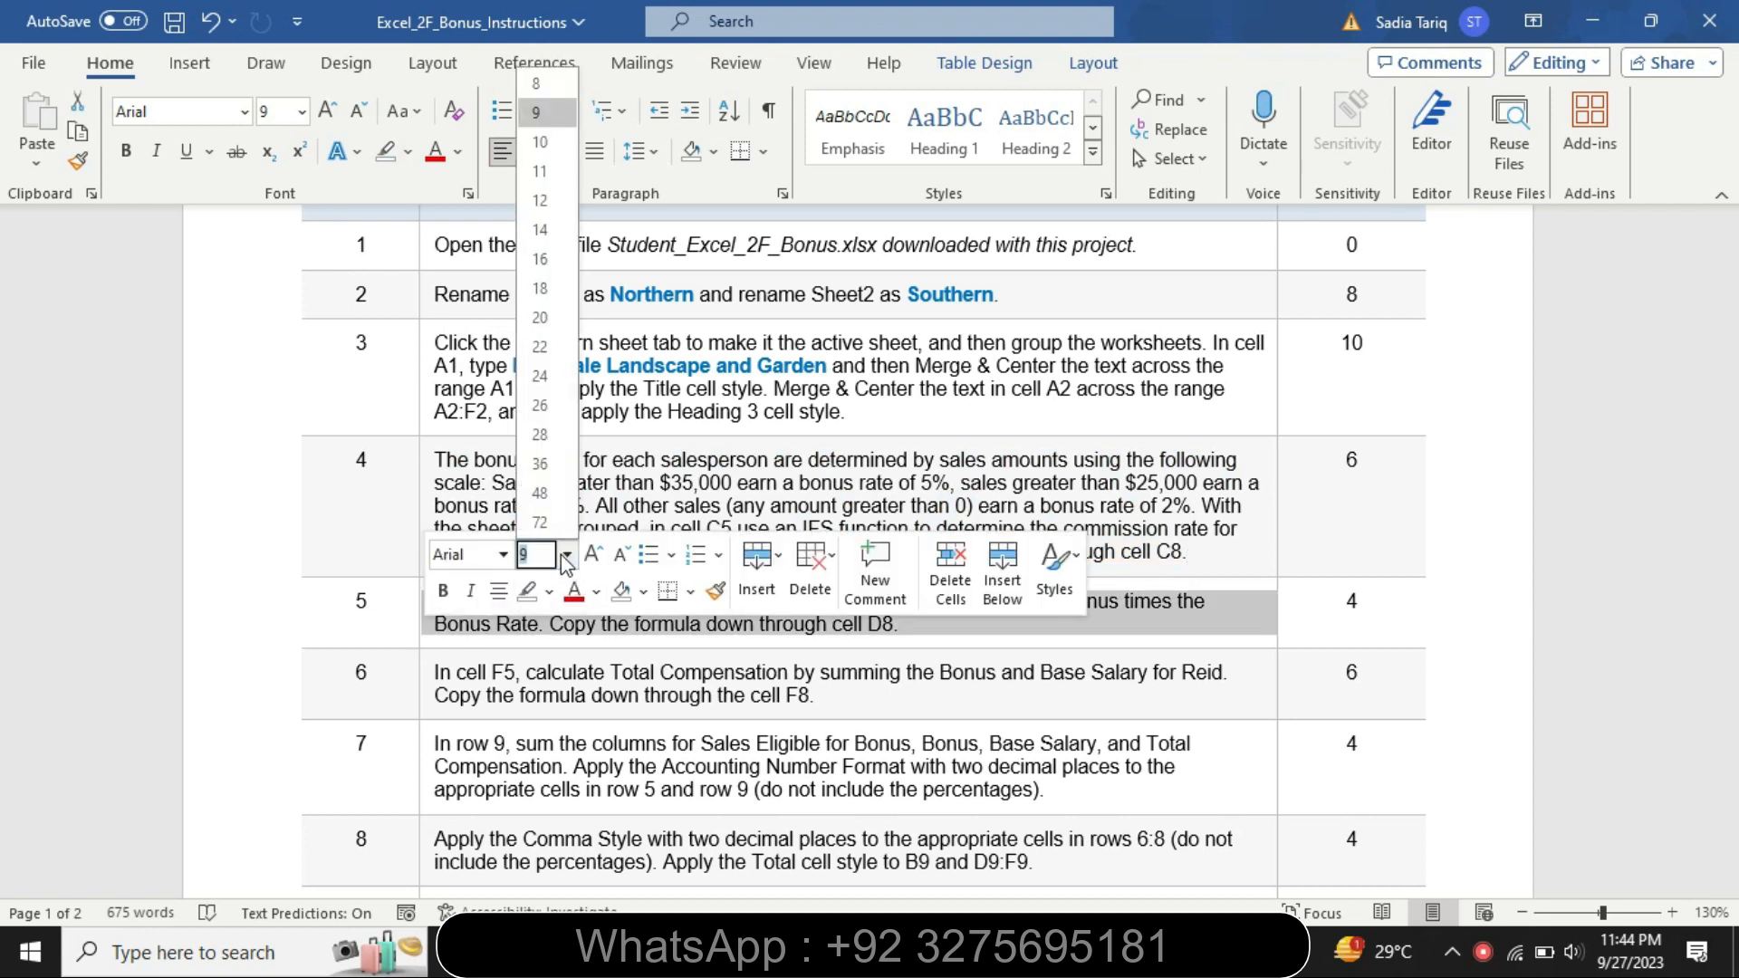
click(540, 259)
click(406, 154)
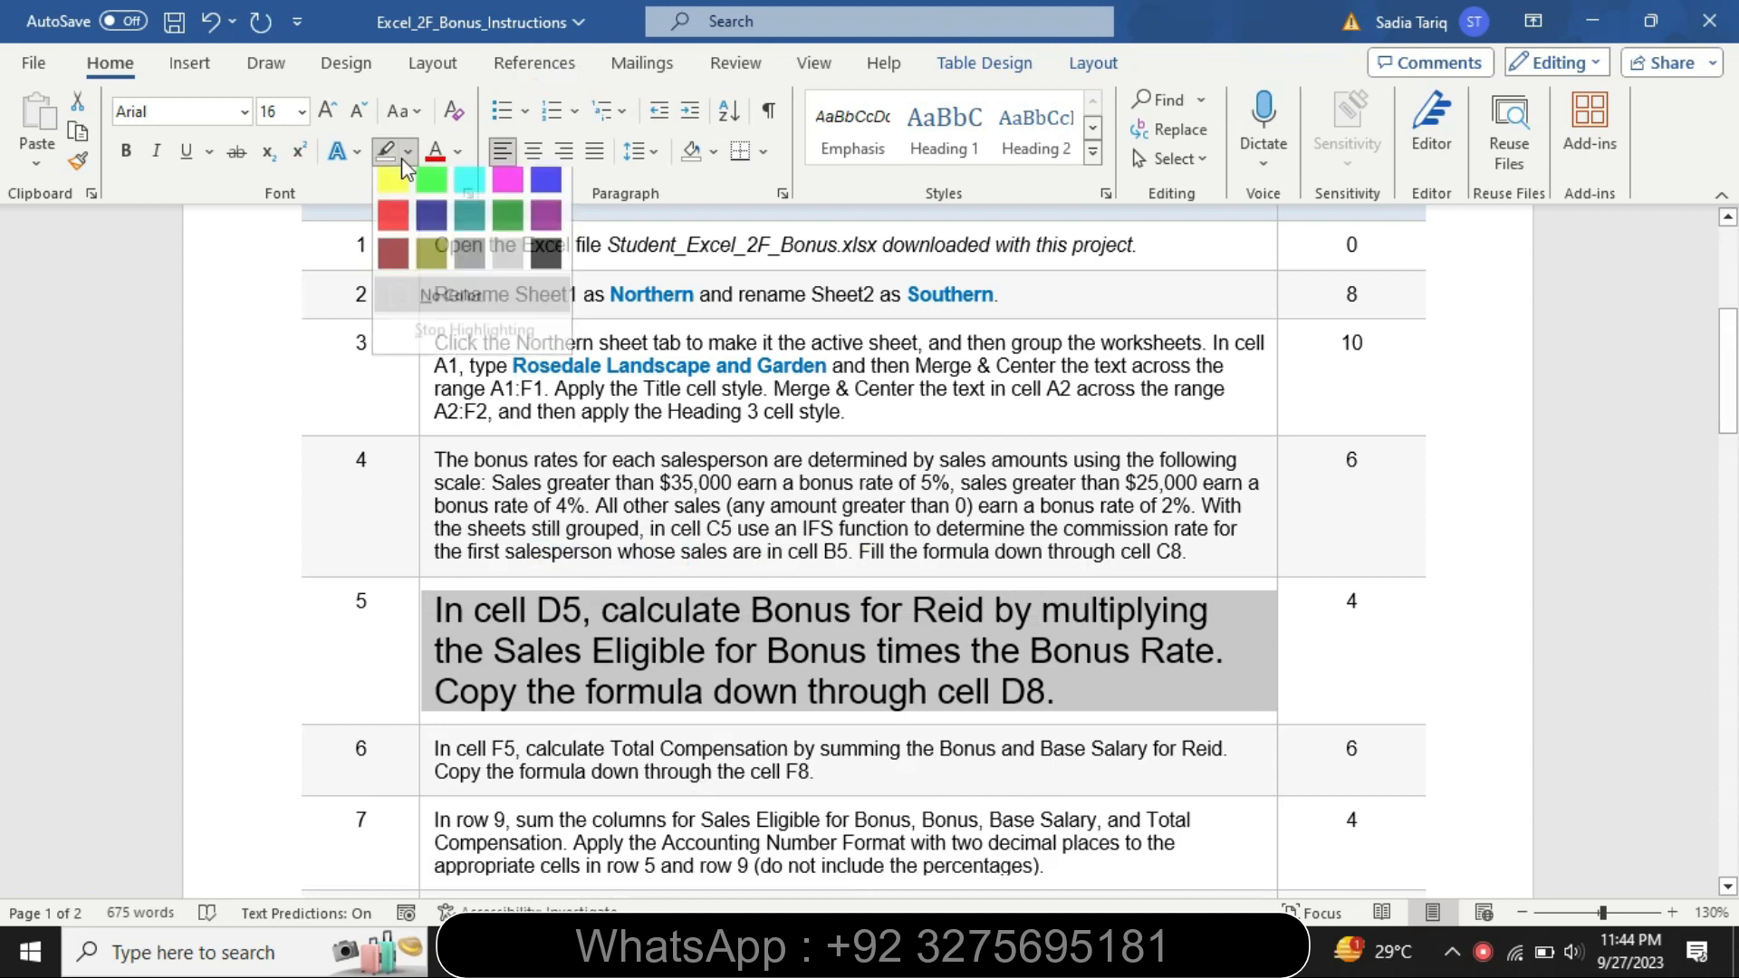
click(393, 179)
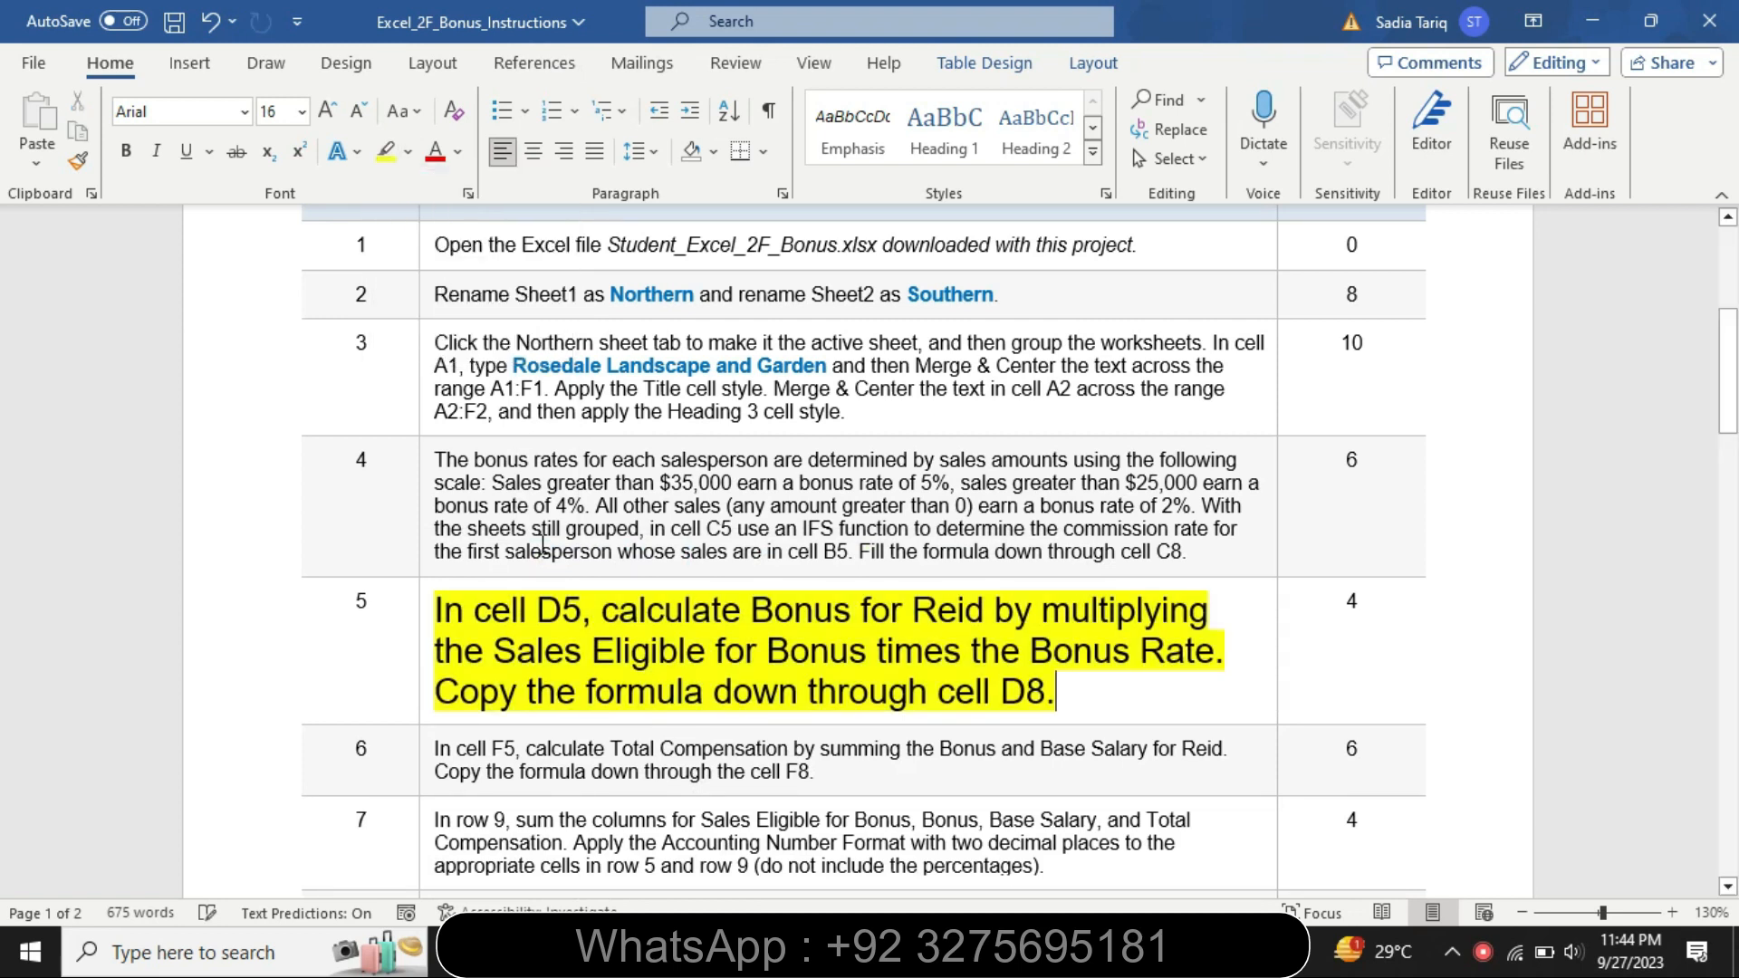
Step: Change the step 5 text highlight to turquoise and select the passage from "cell D5" through "the Bonus" for reading
triple_click(892, 681)
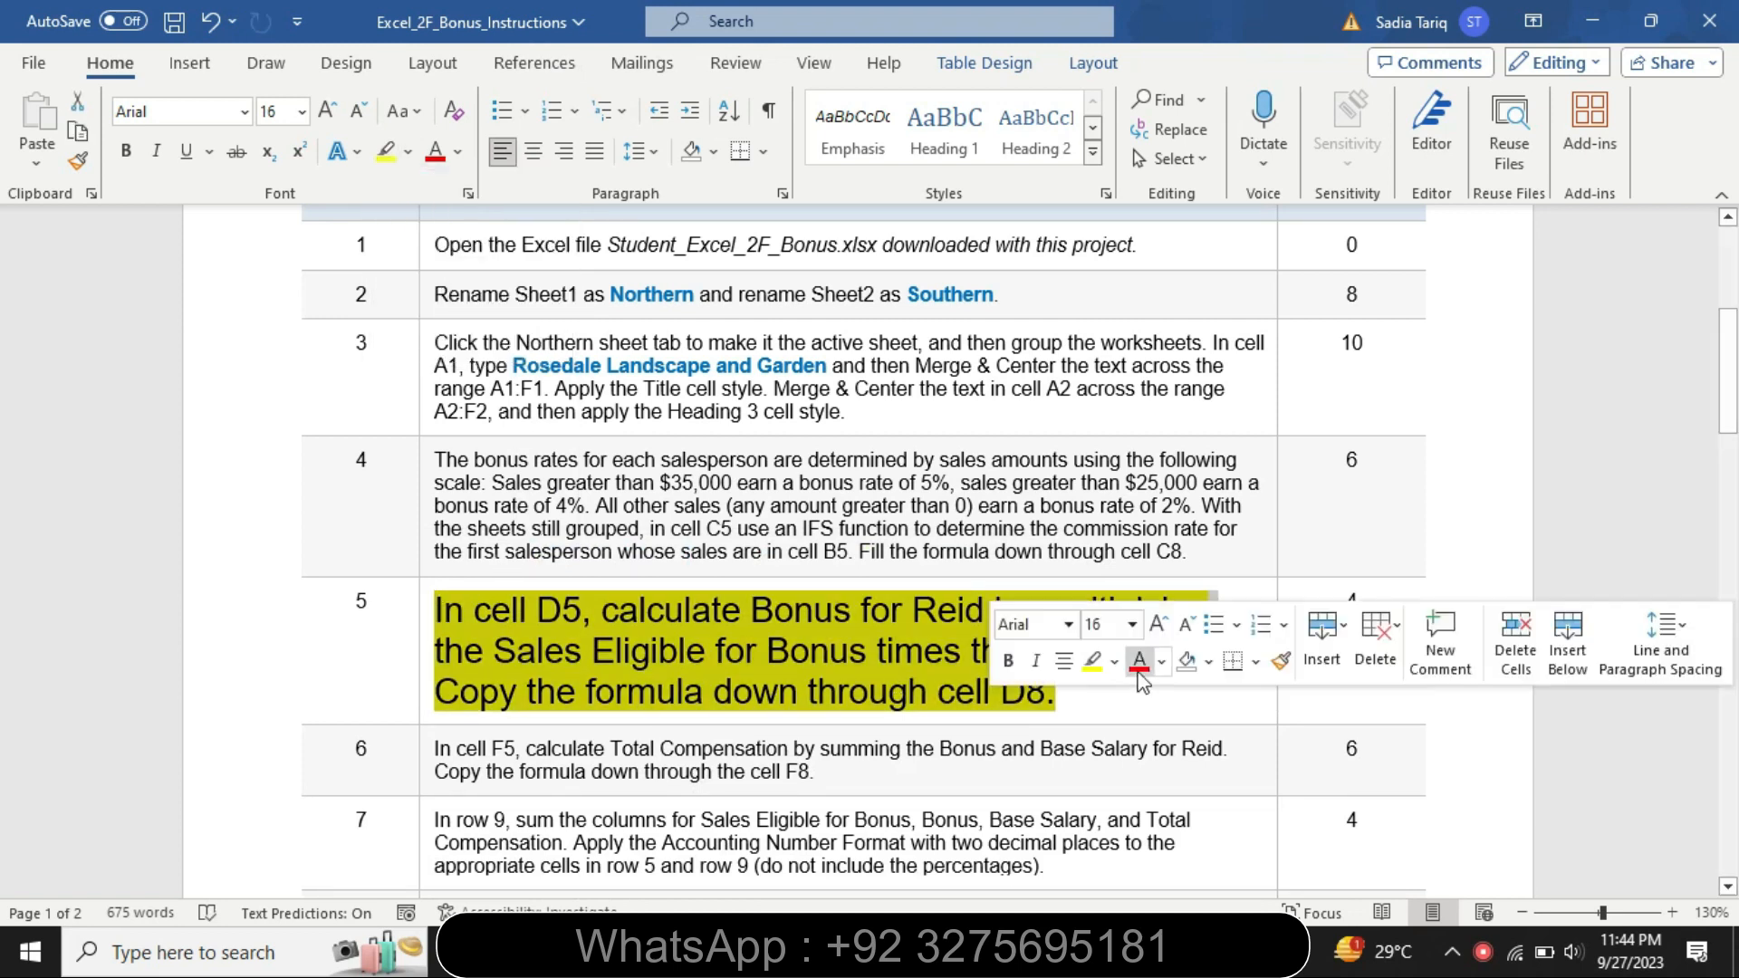
click(1114, 662)
click(1171, 713)
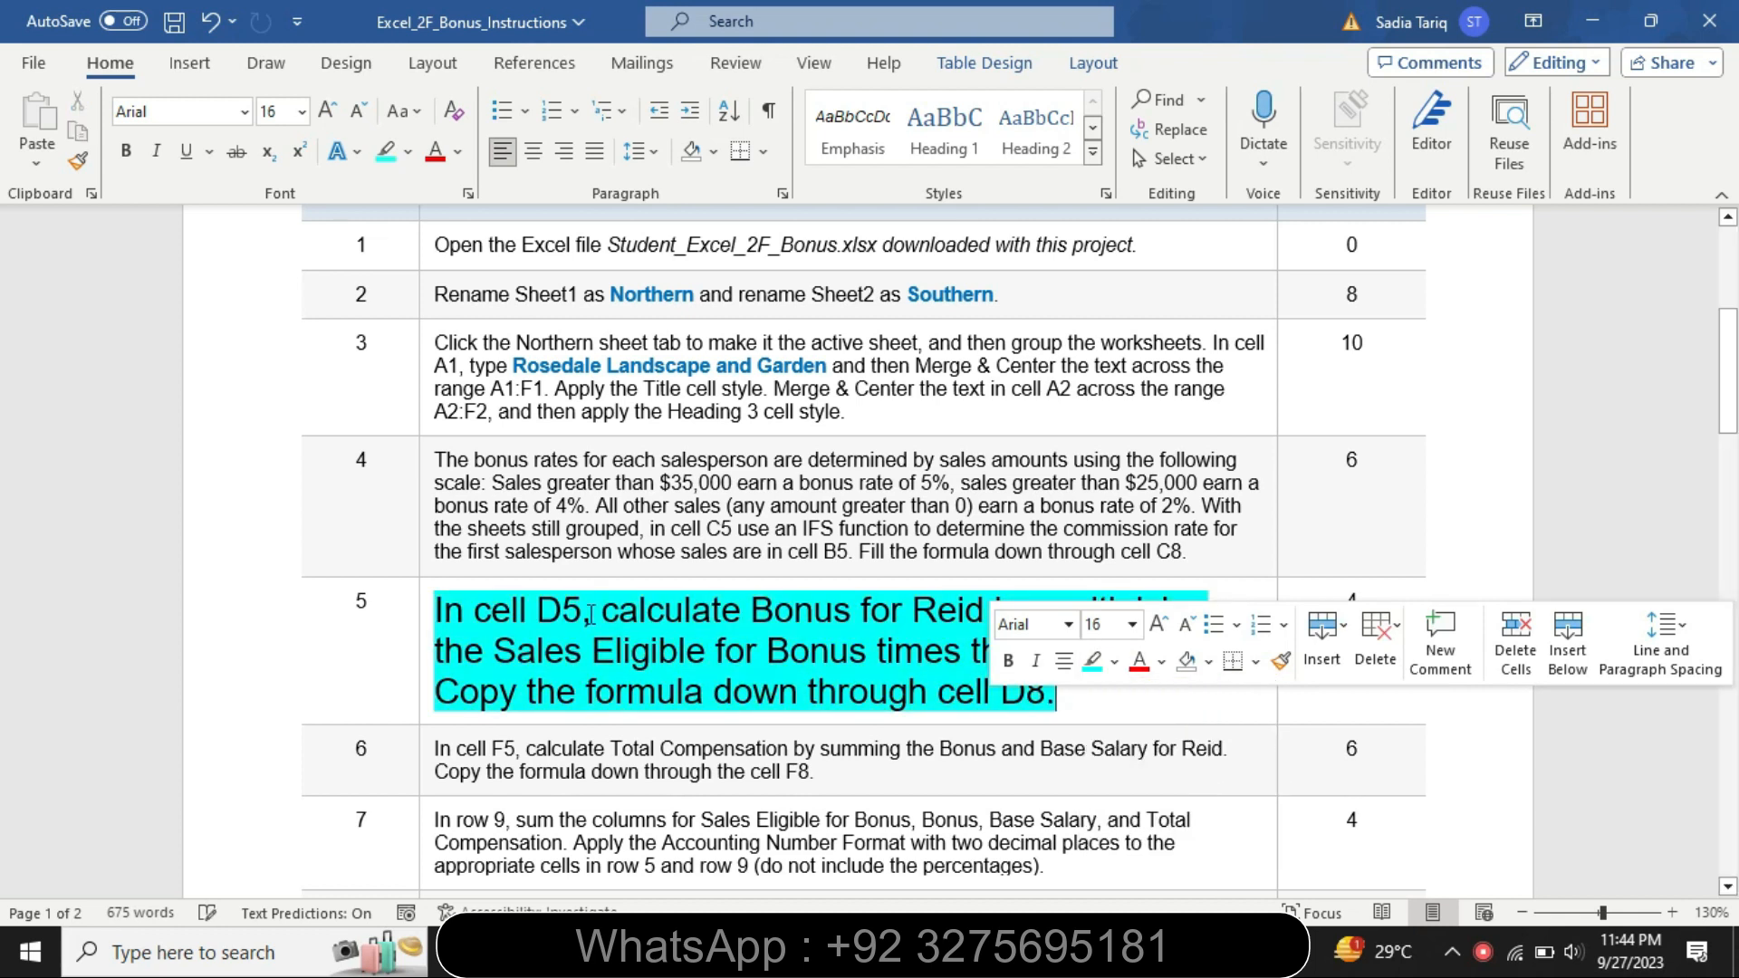
drag(472, 612, 1124, 670)
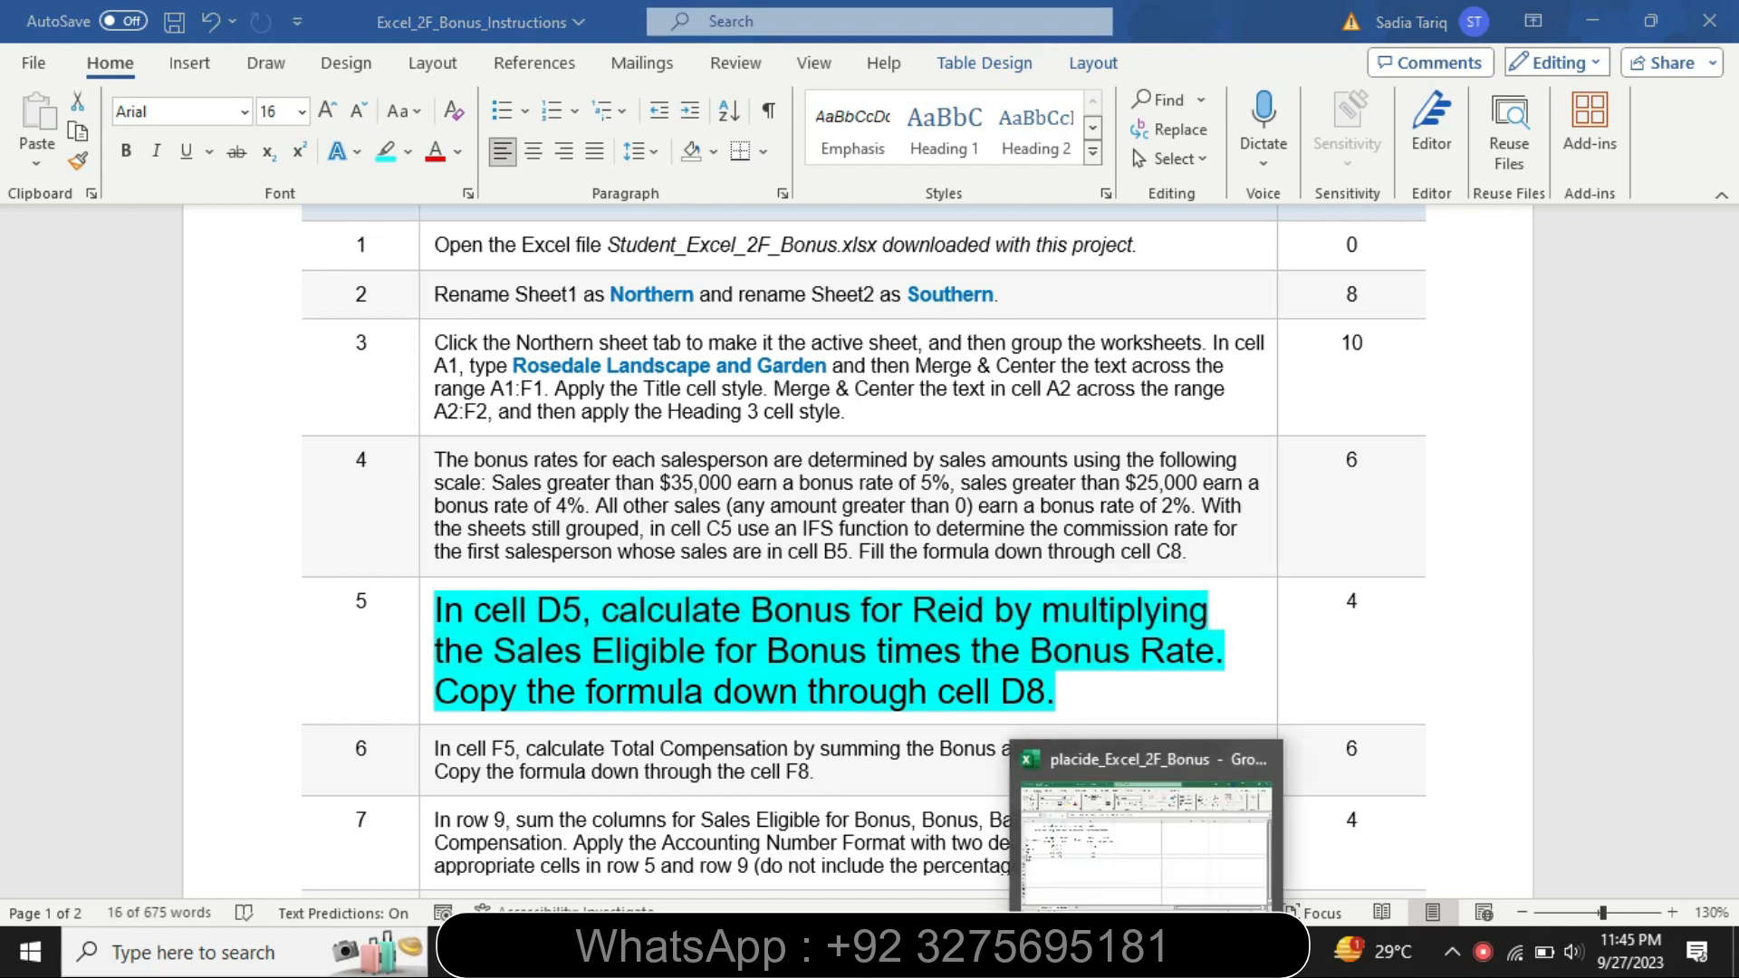
Step: Switch to the Excel workbook, enter the formula =C5*B5 in D5 and fill it down through D8
click(1134, 843)
click(385, 442)
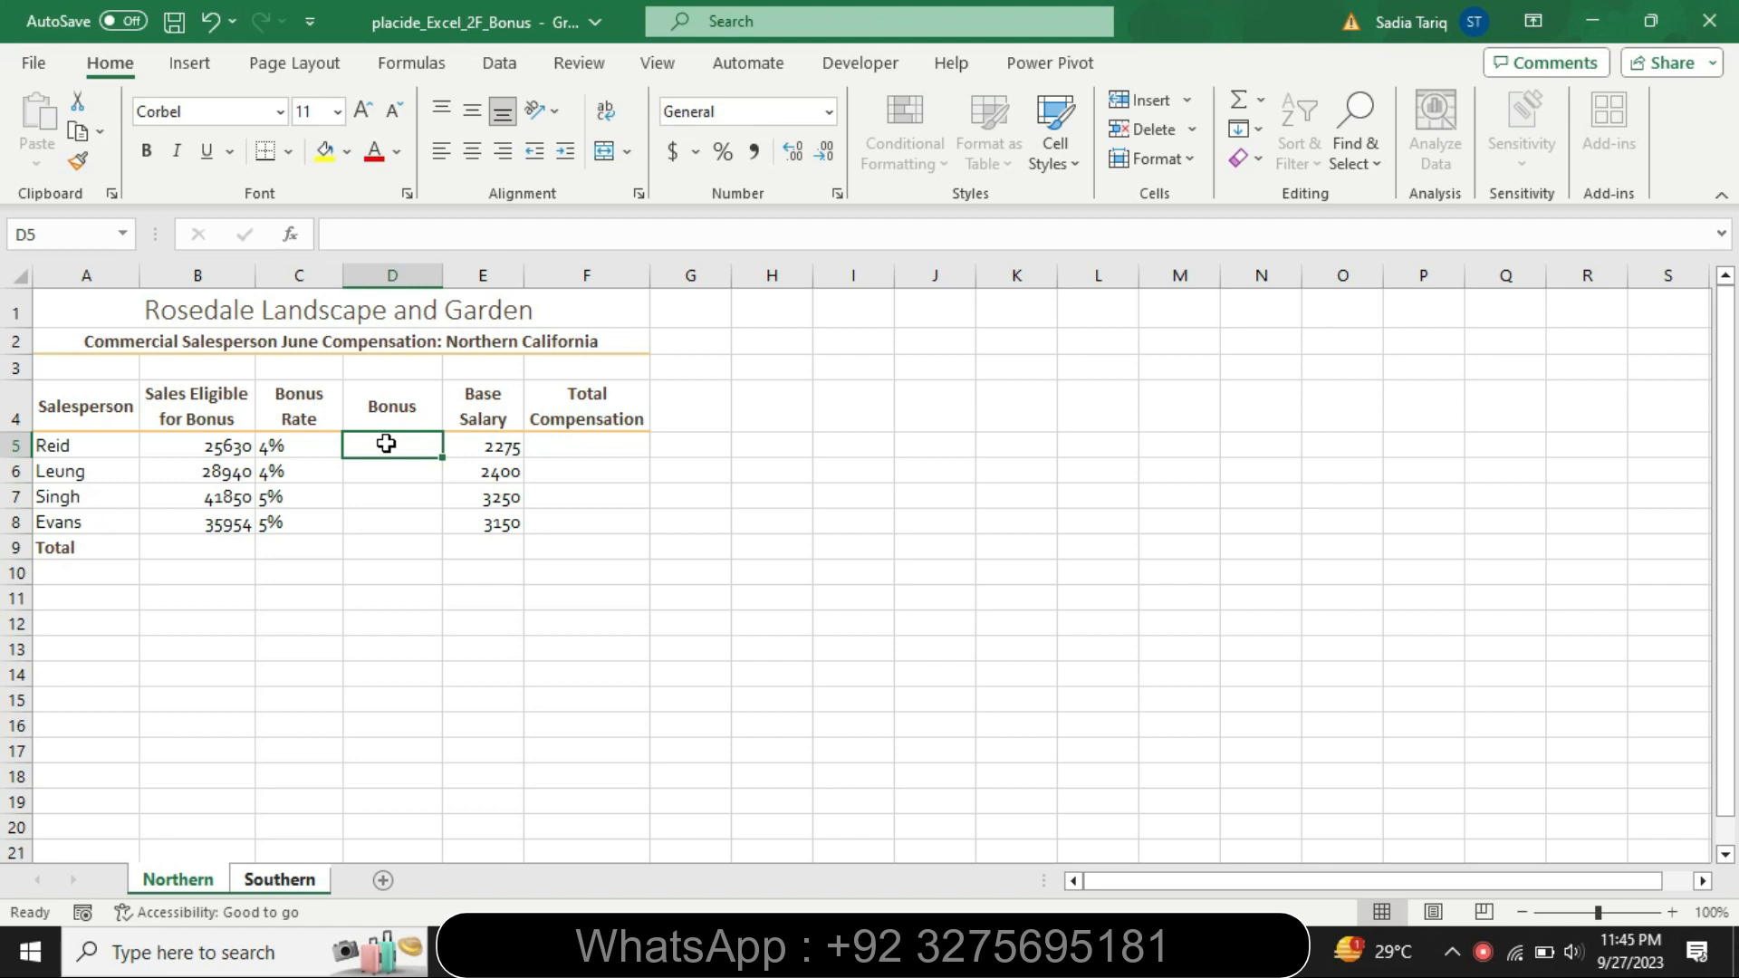
text(=)
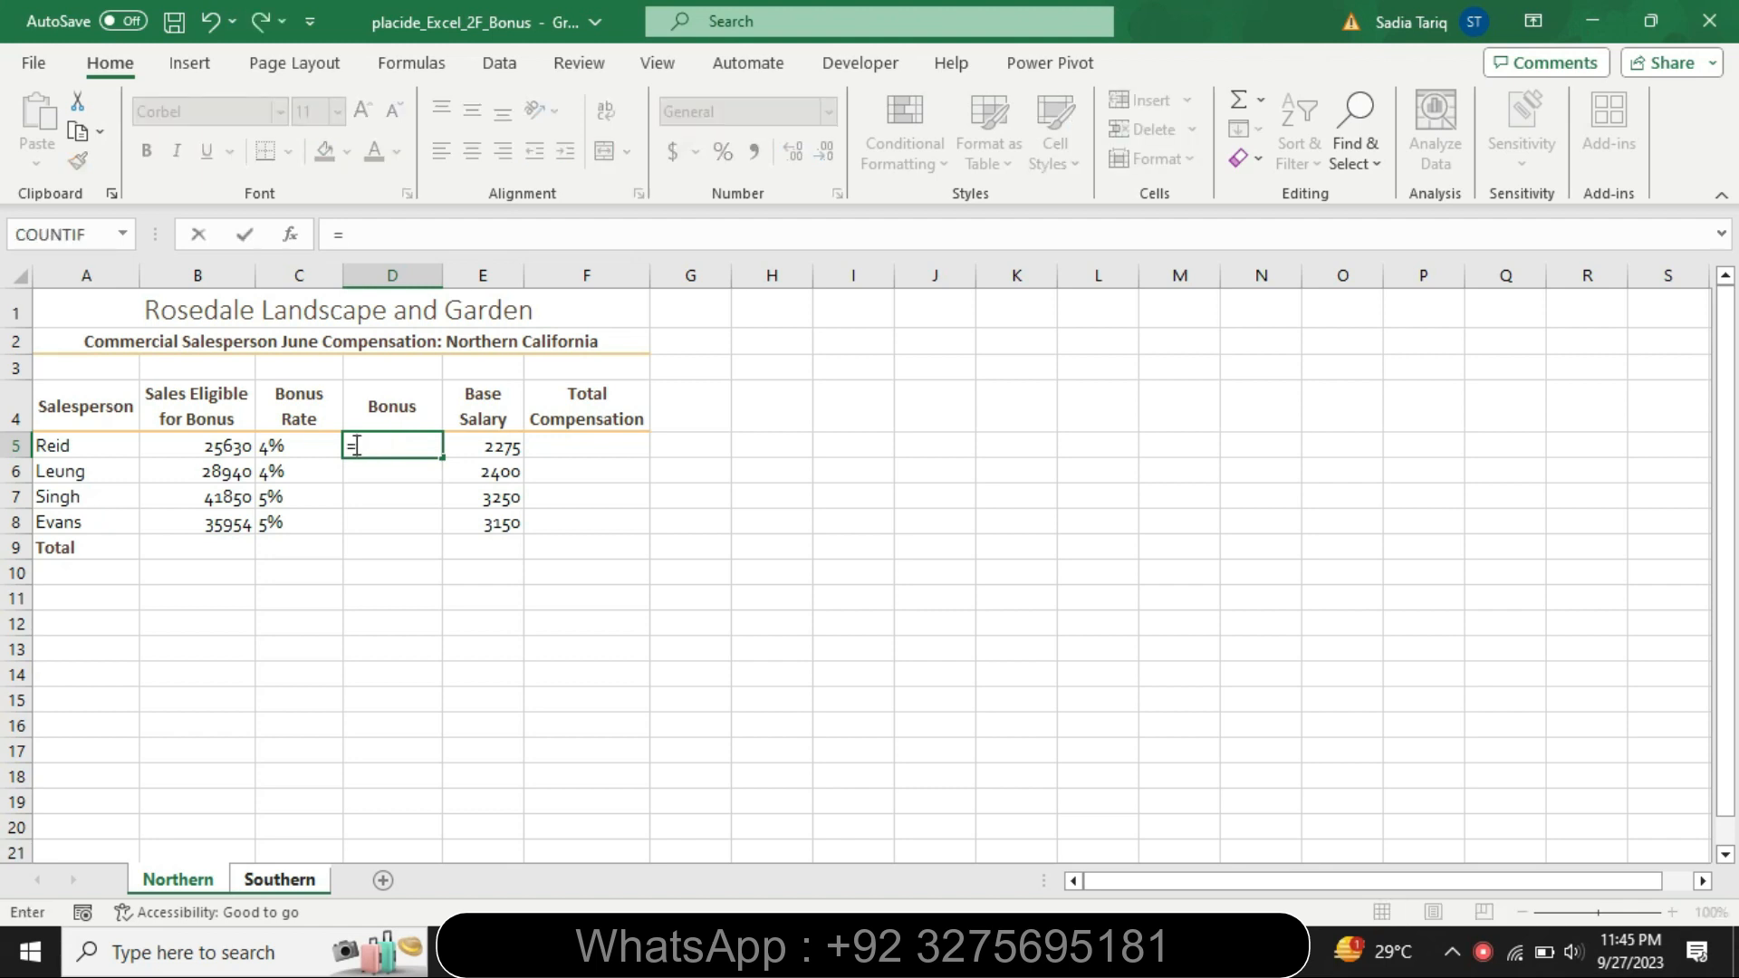
click(281, 447)
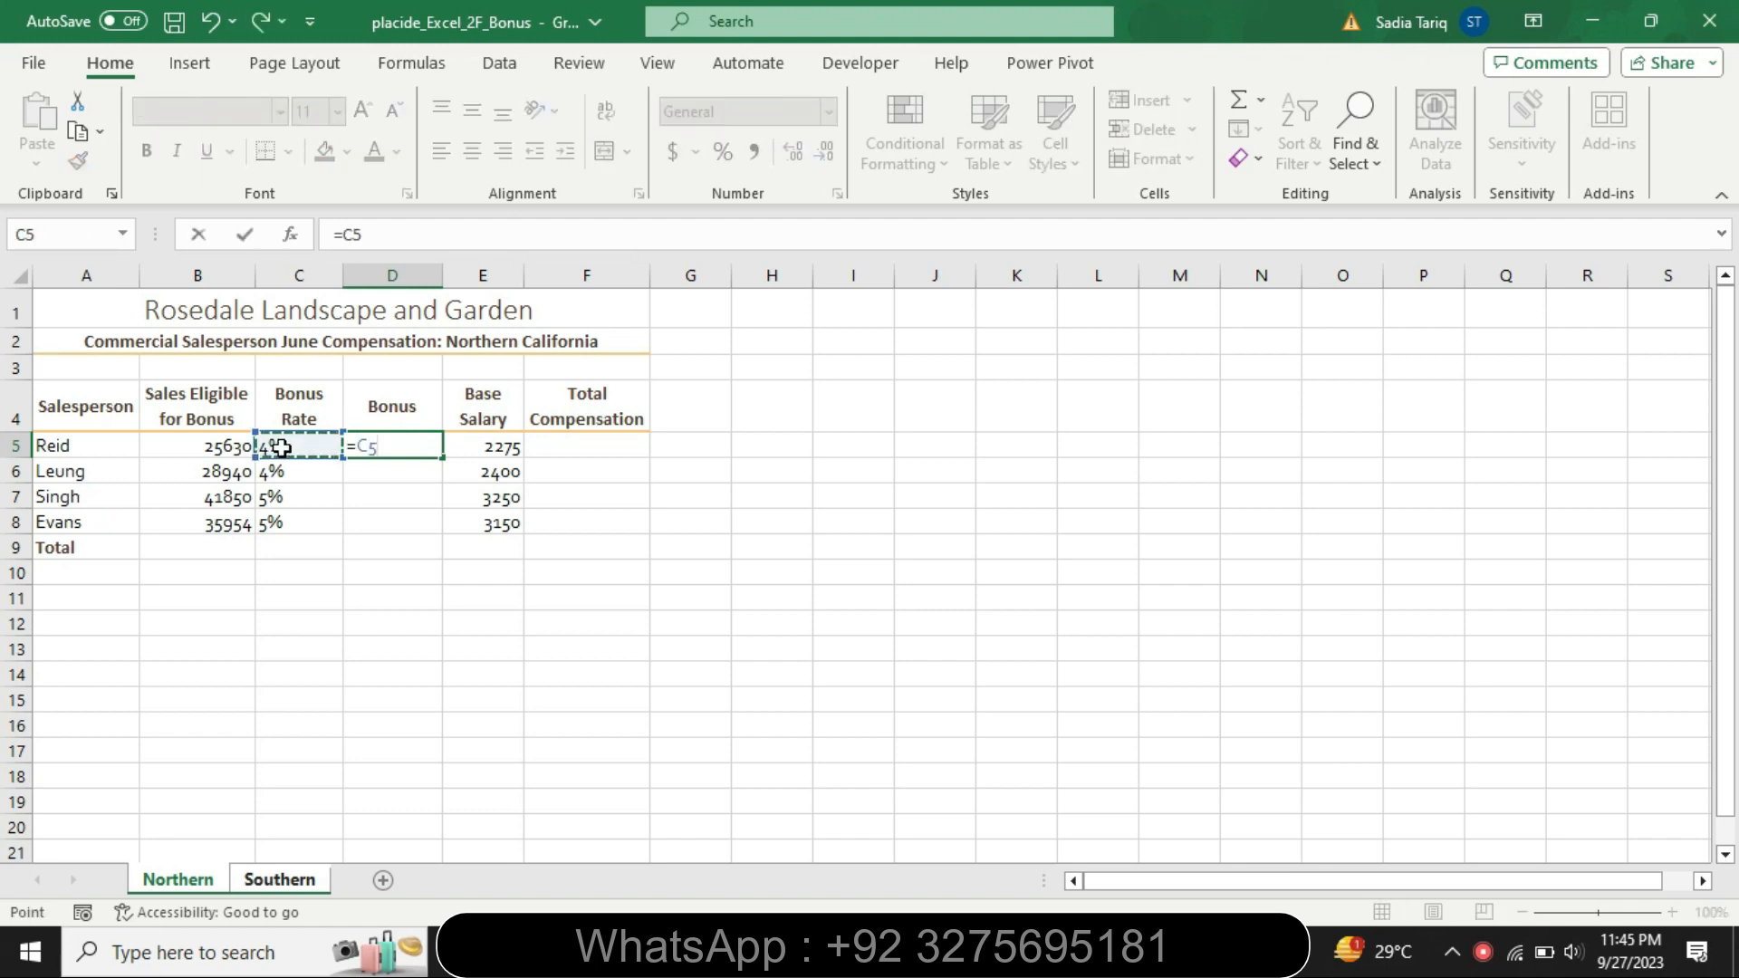
text(*)
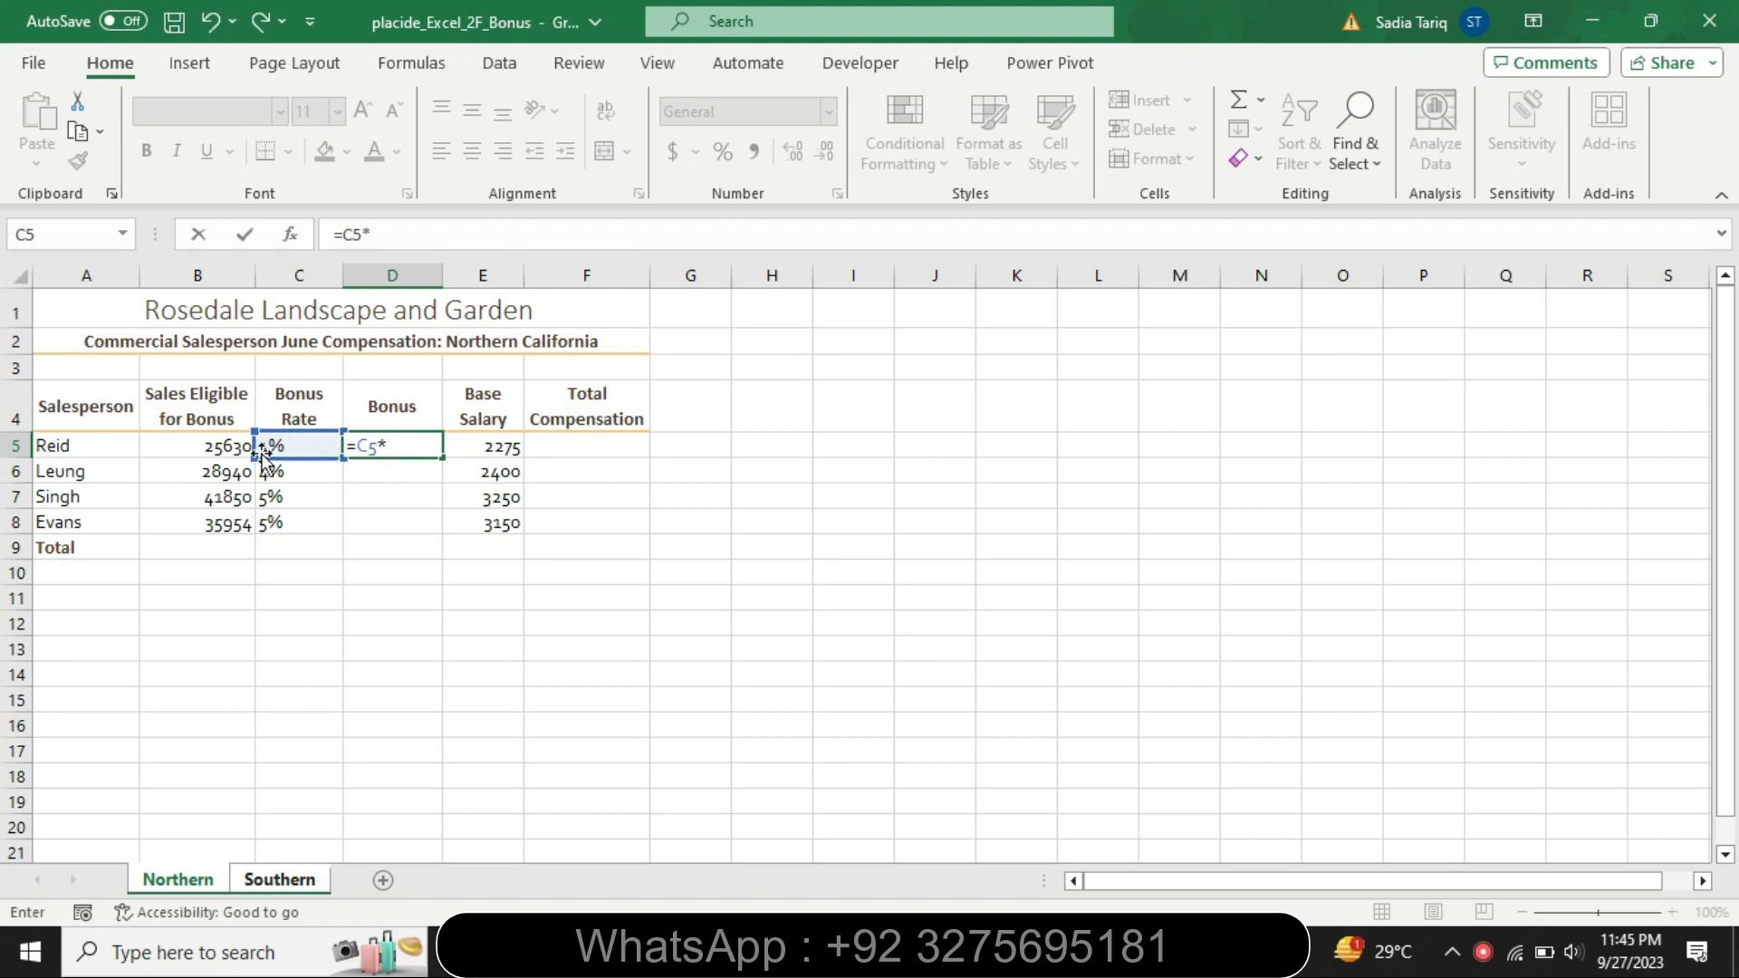
click(229, 449)
key(Return)
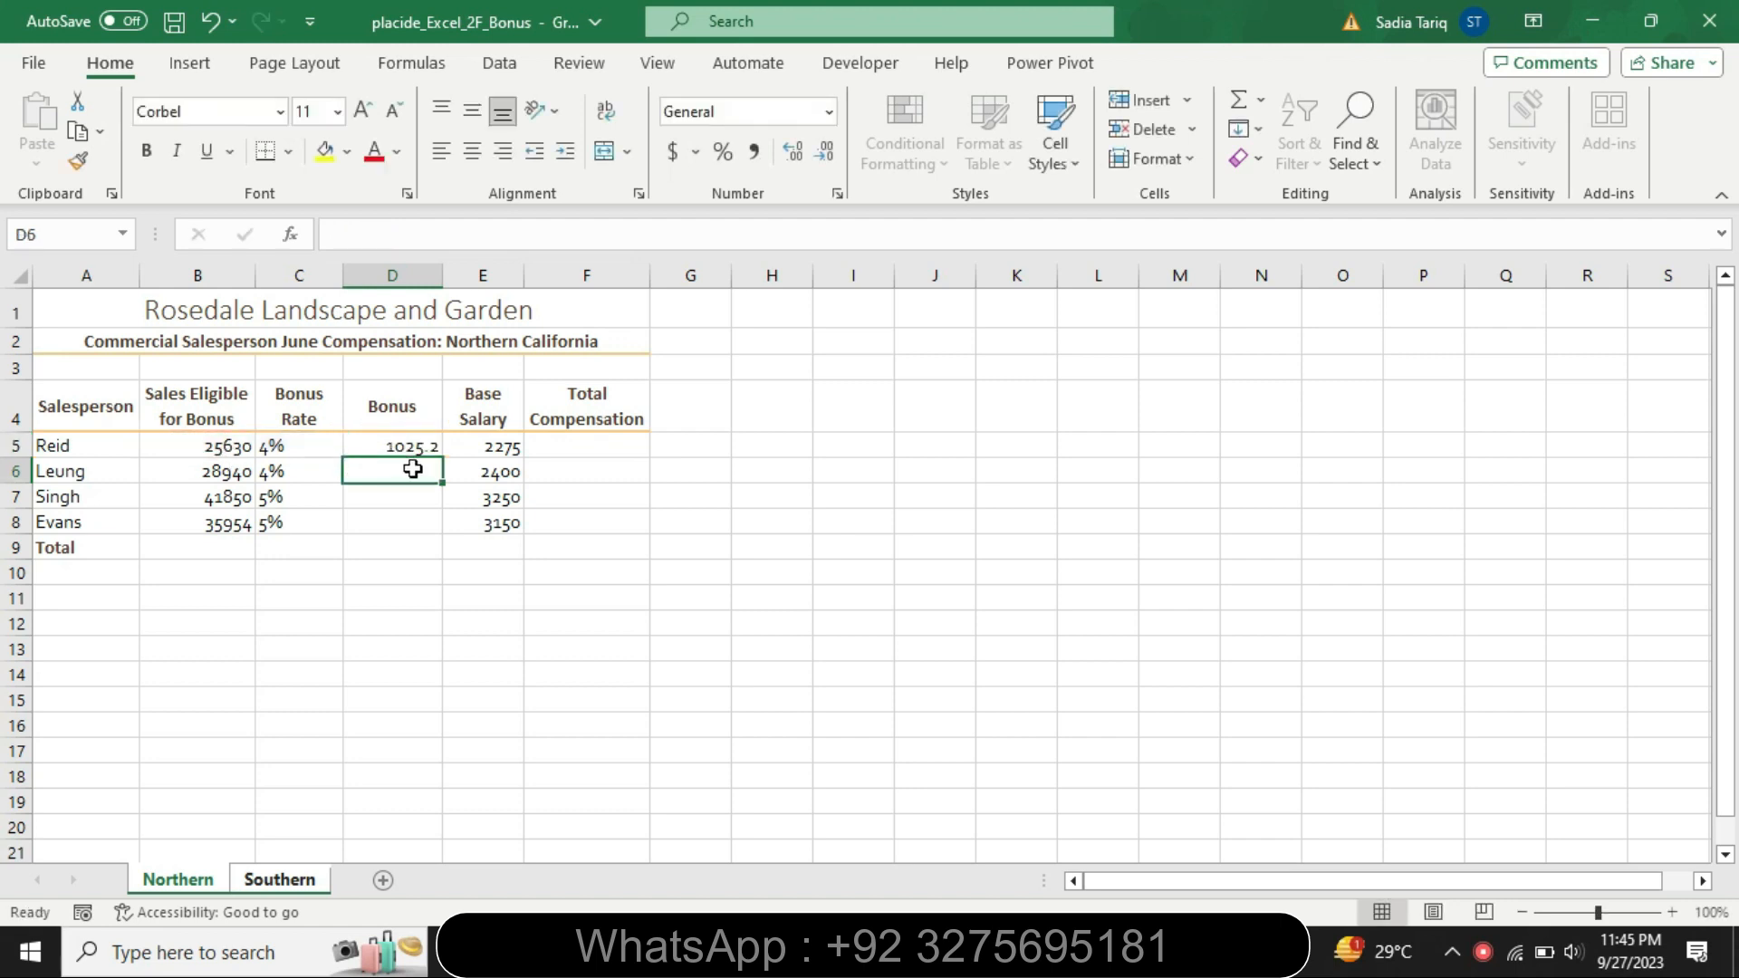
click(420, 441)
drag(442, 458, 434, 529)
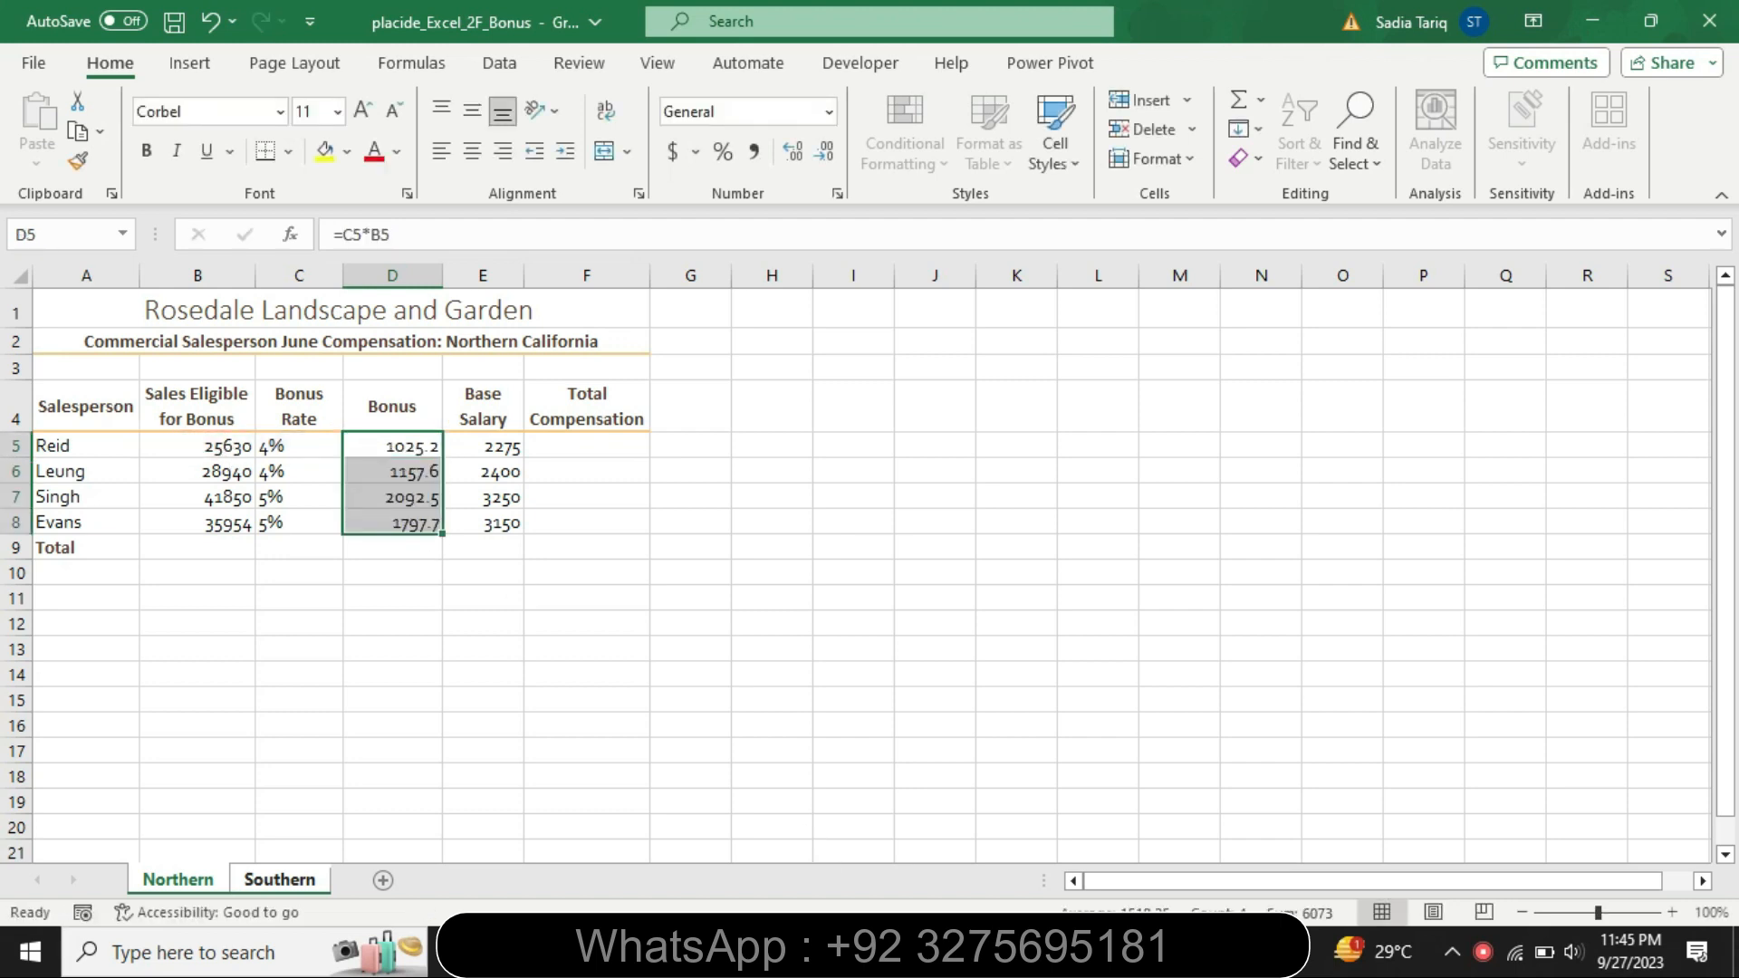
Step: Set the step 5 text in the Word instructions to 9 pt with no highlighting, and return to the Excel workbook
key(alt+Tab)
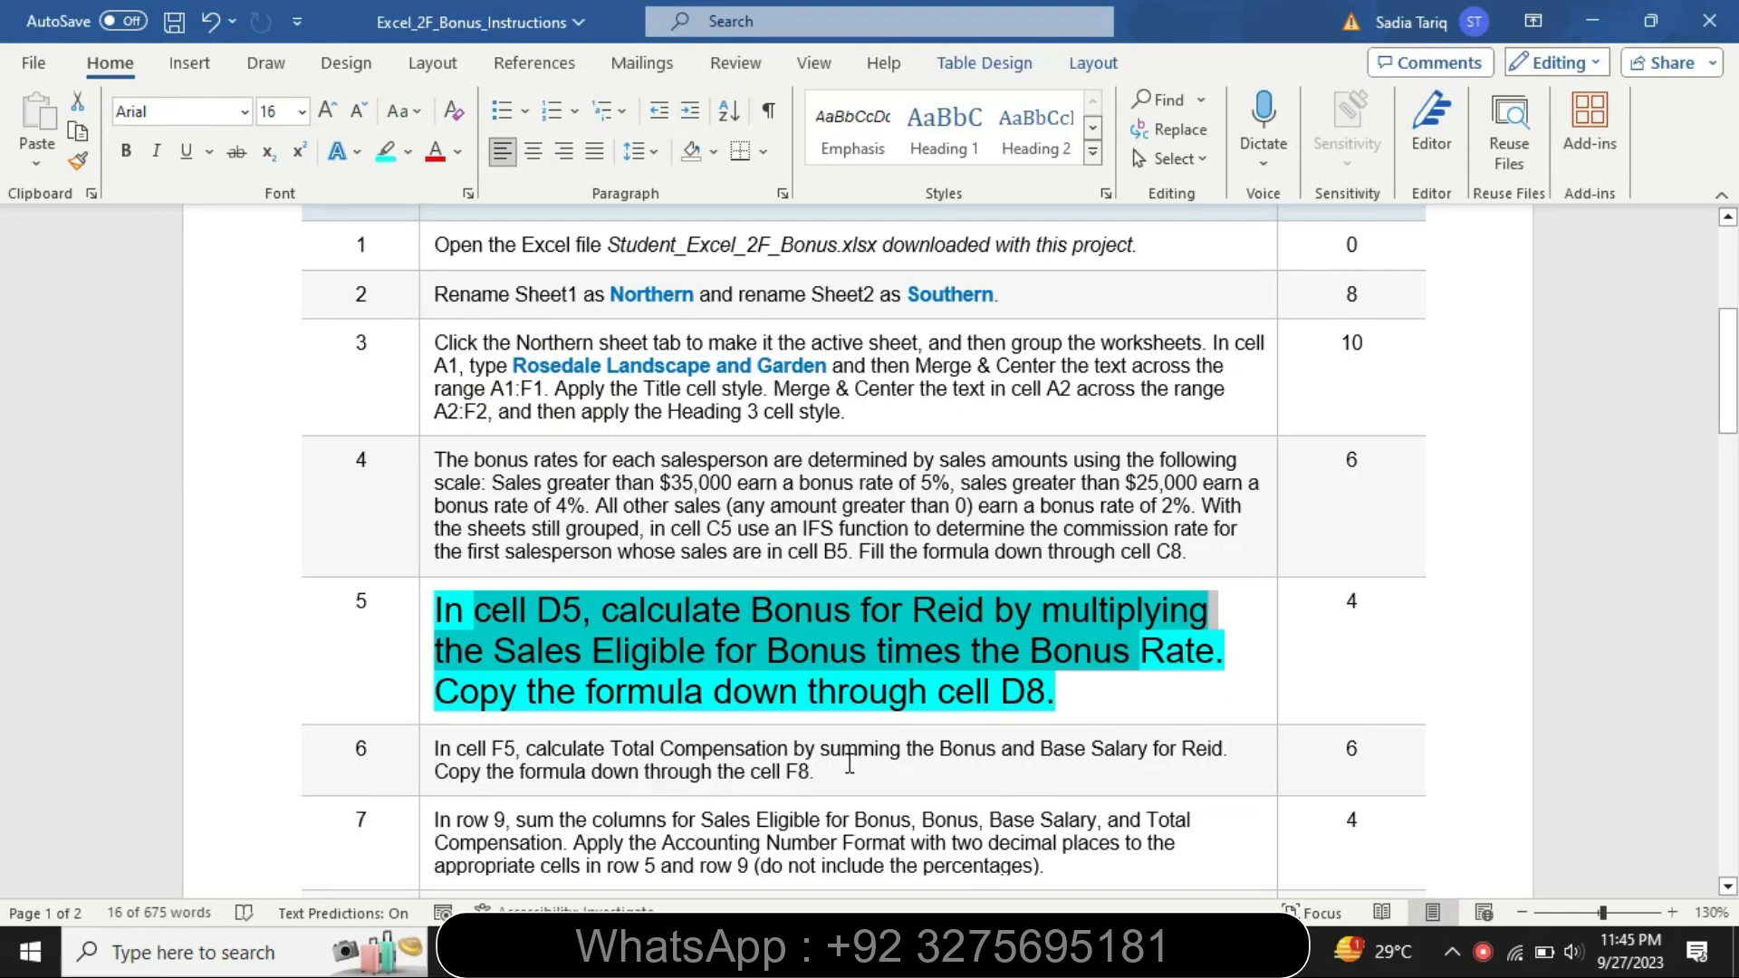
click(430, 710)
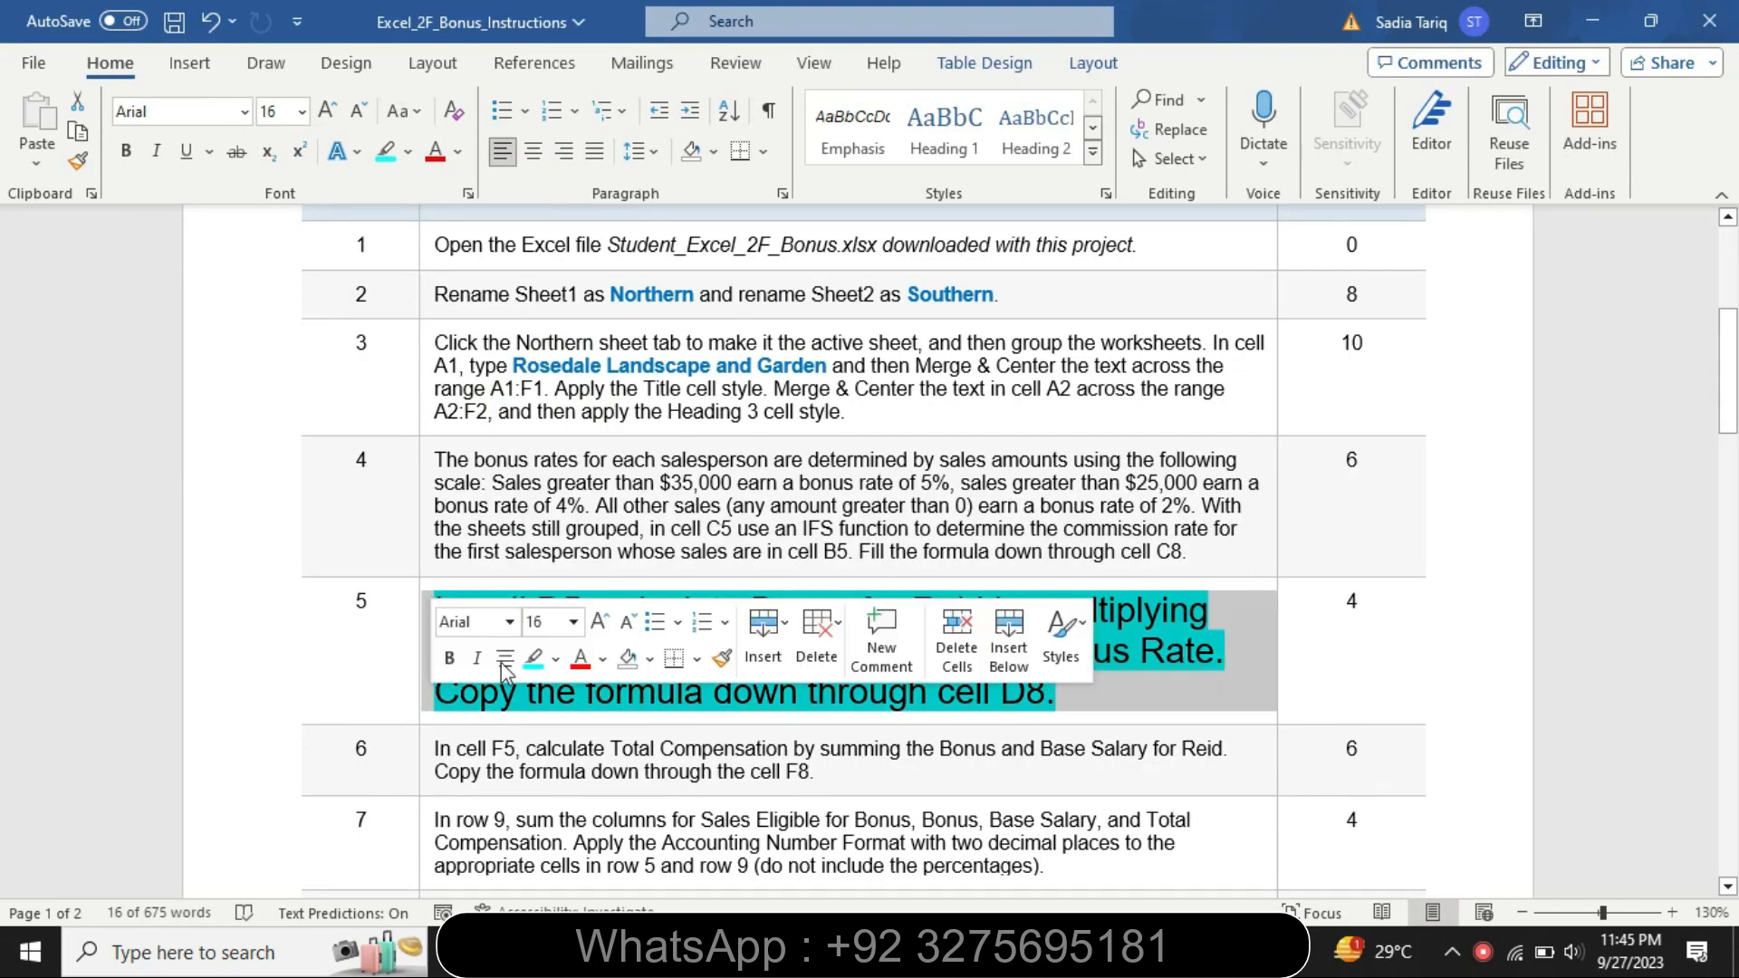
click(574, 625)
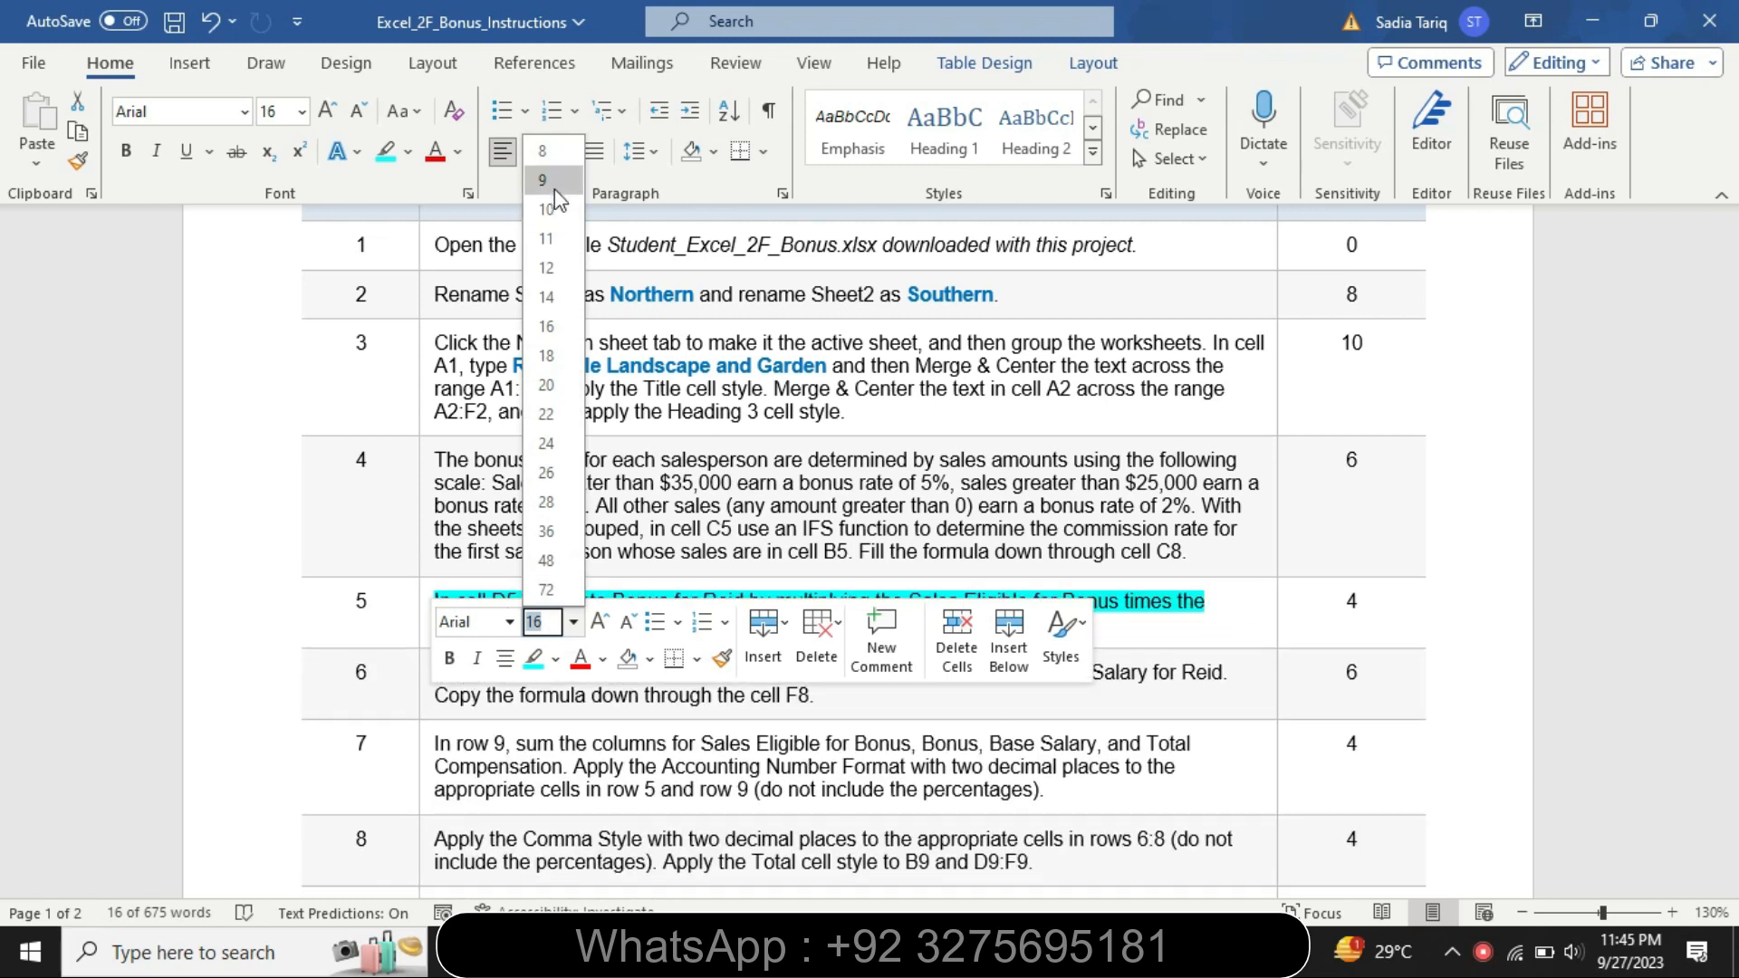
click(554, 185)
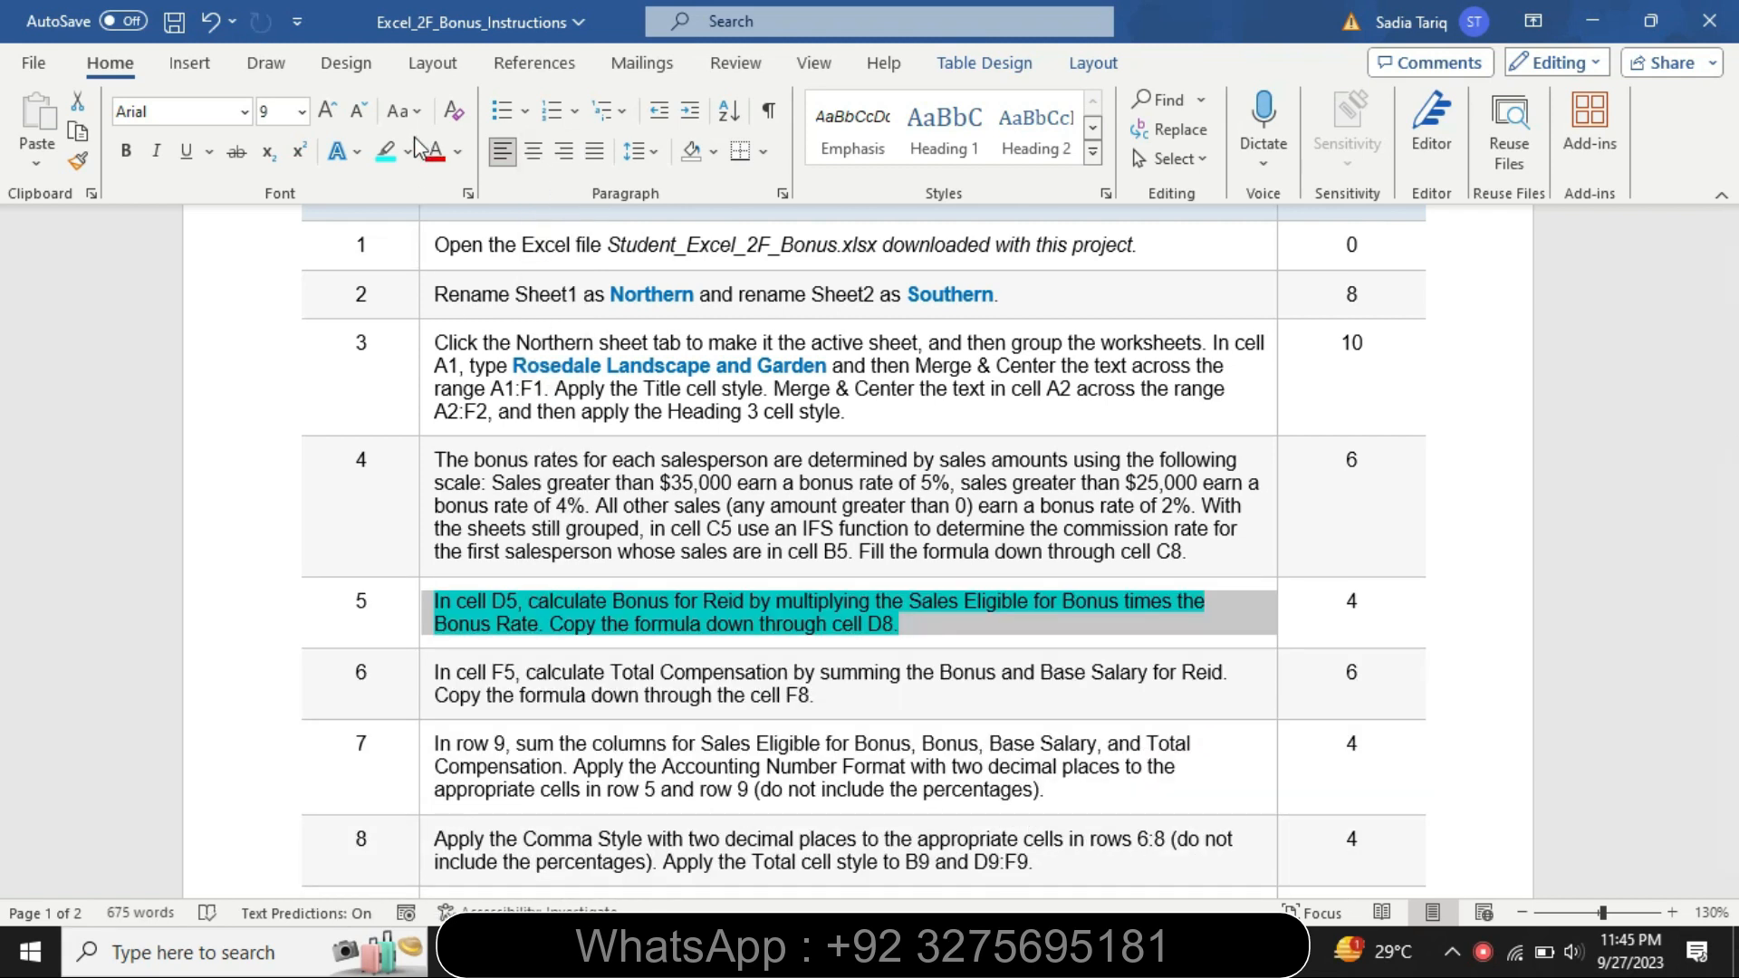
click(408, 151)
click(445, 306)
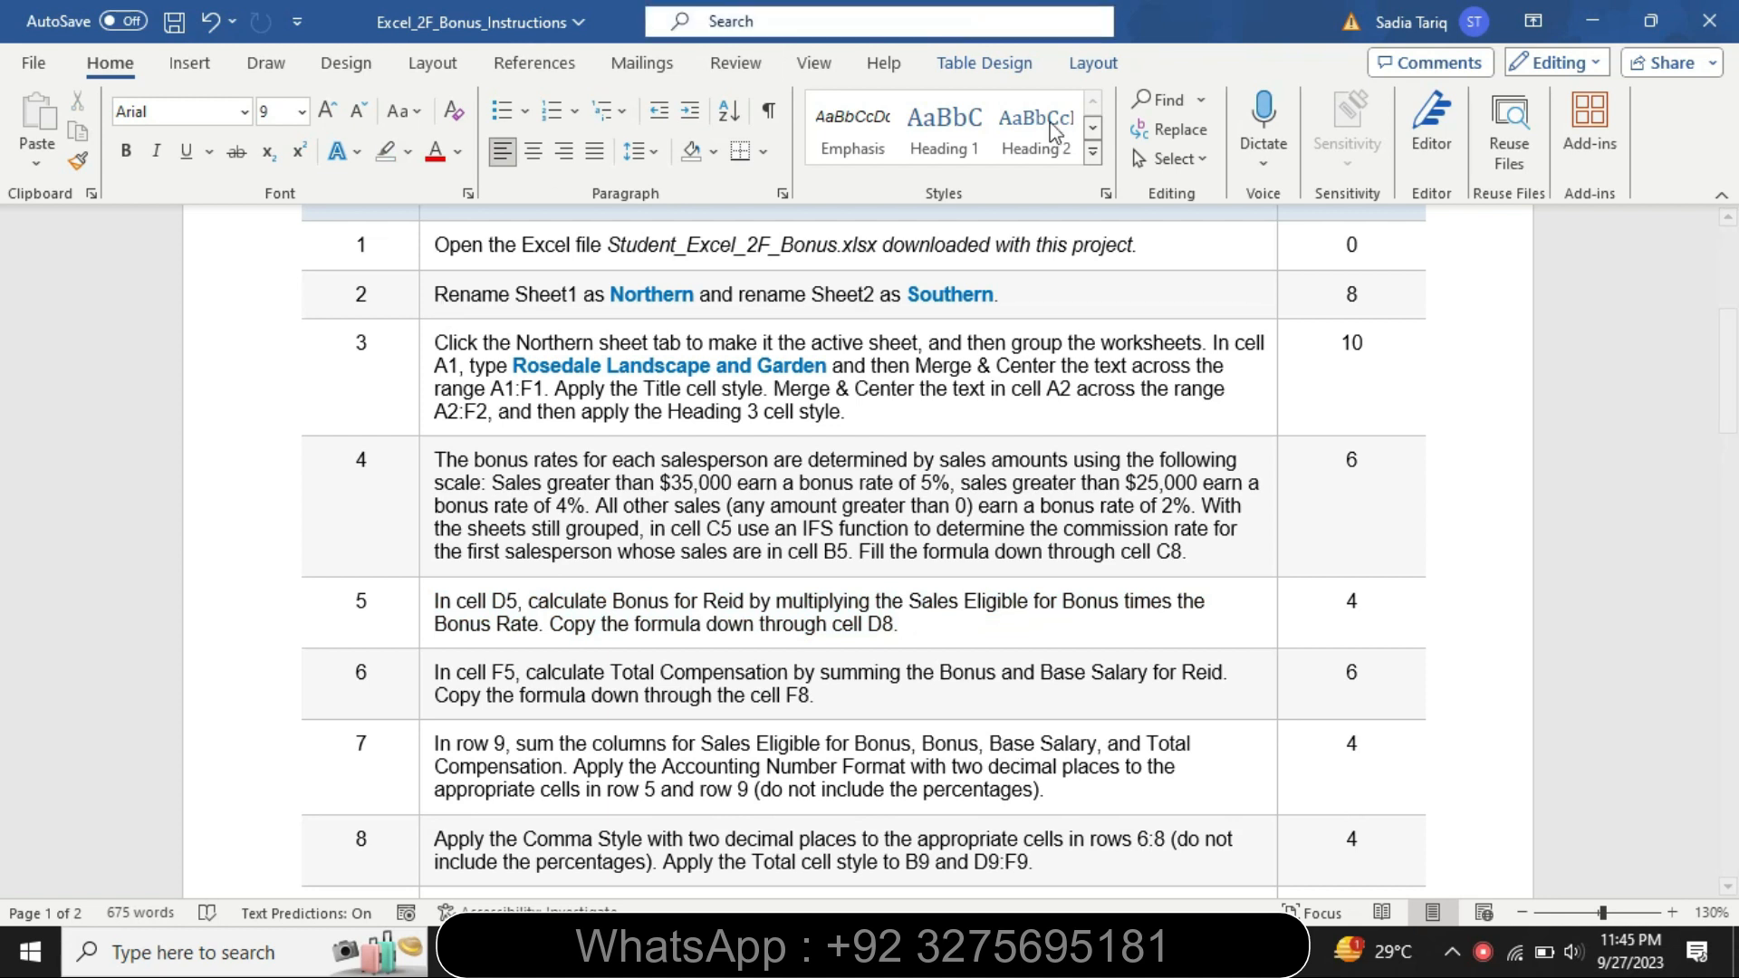
drag(1728, 372, 1703, 190)
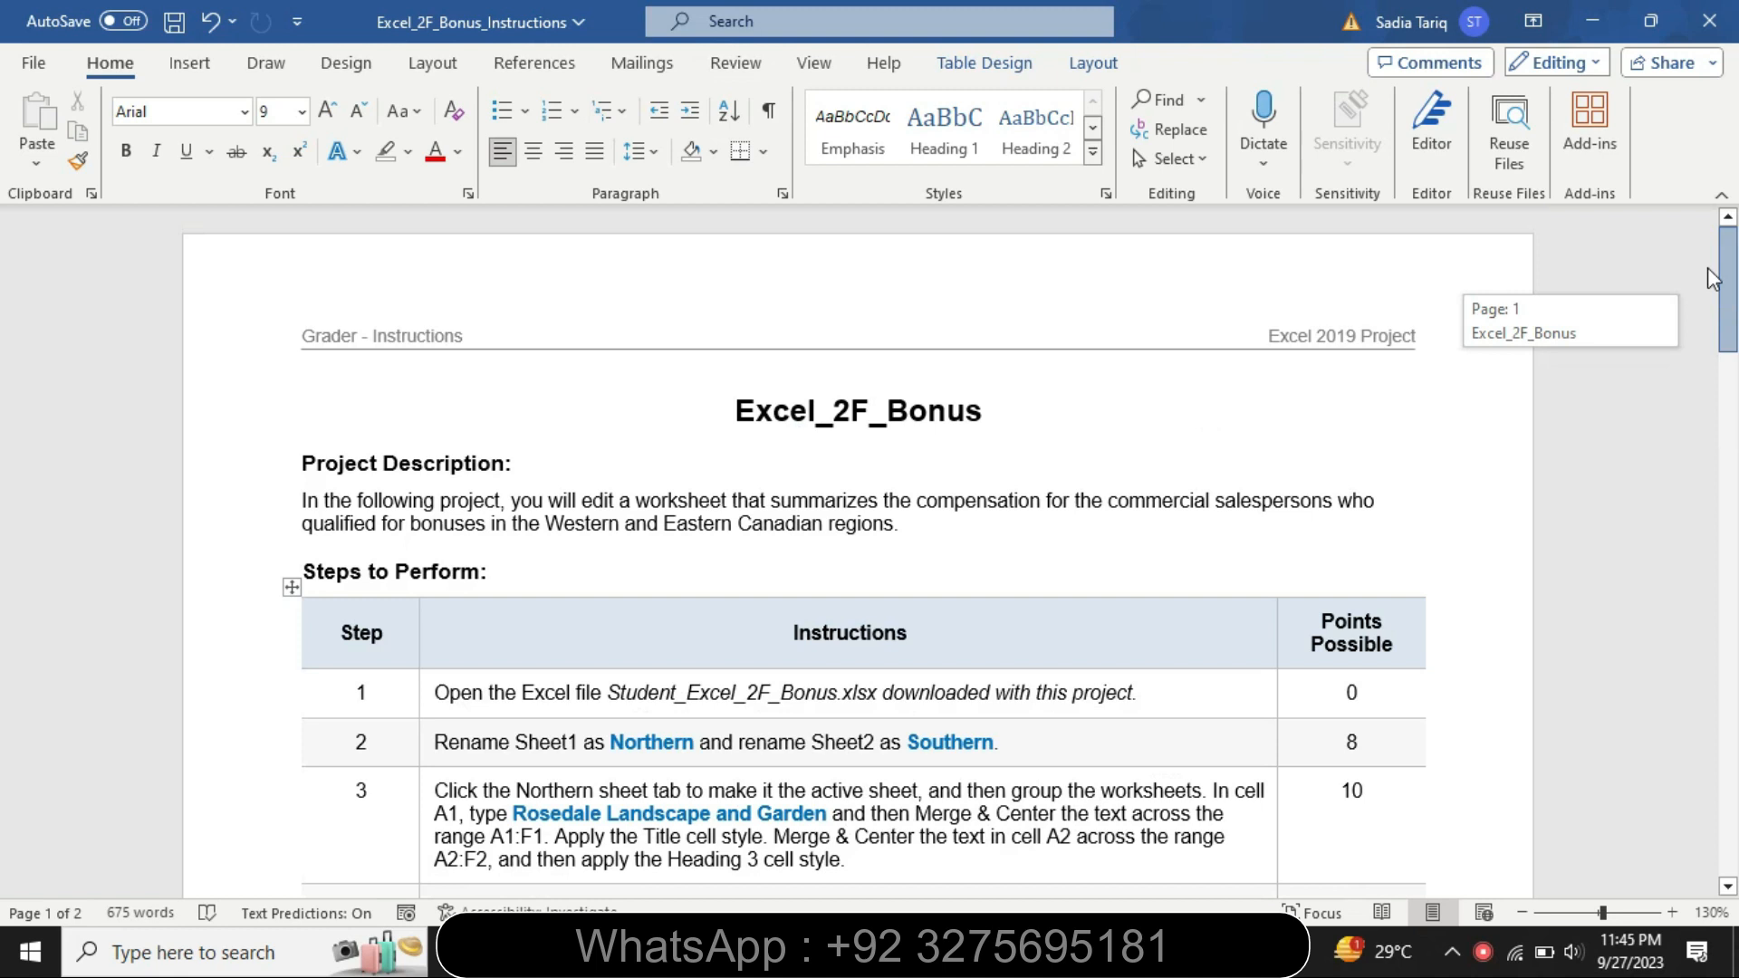
key(alt+Tab)
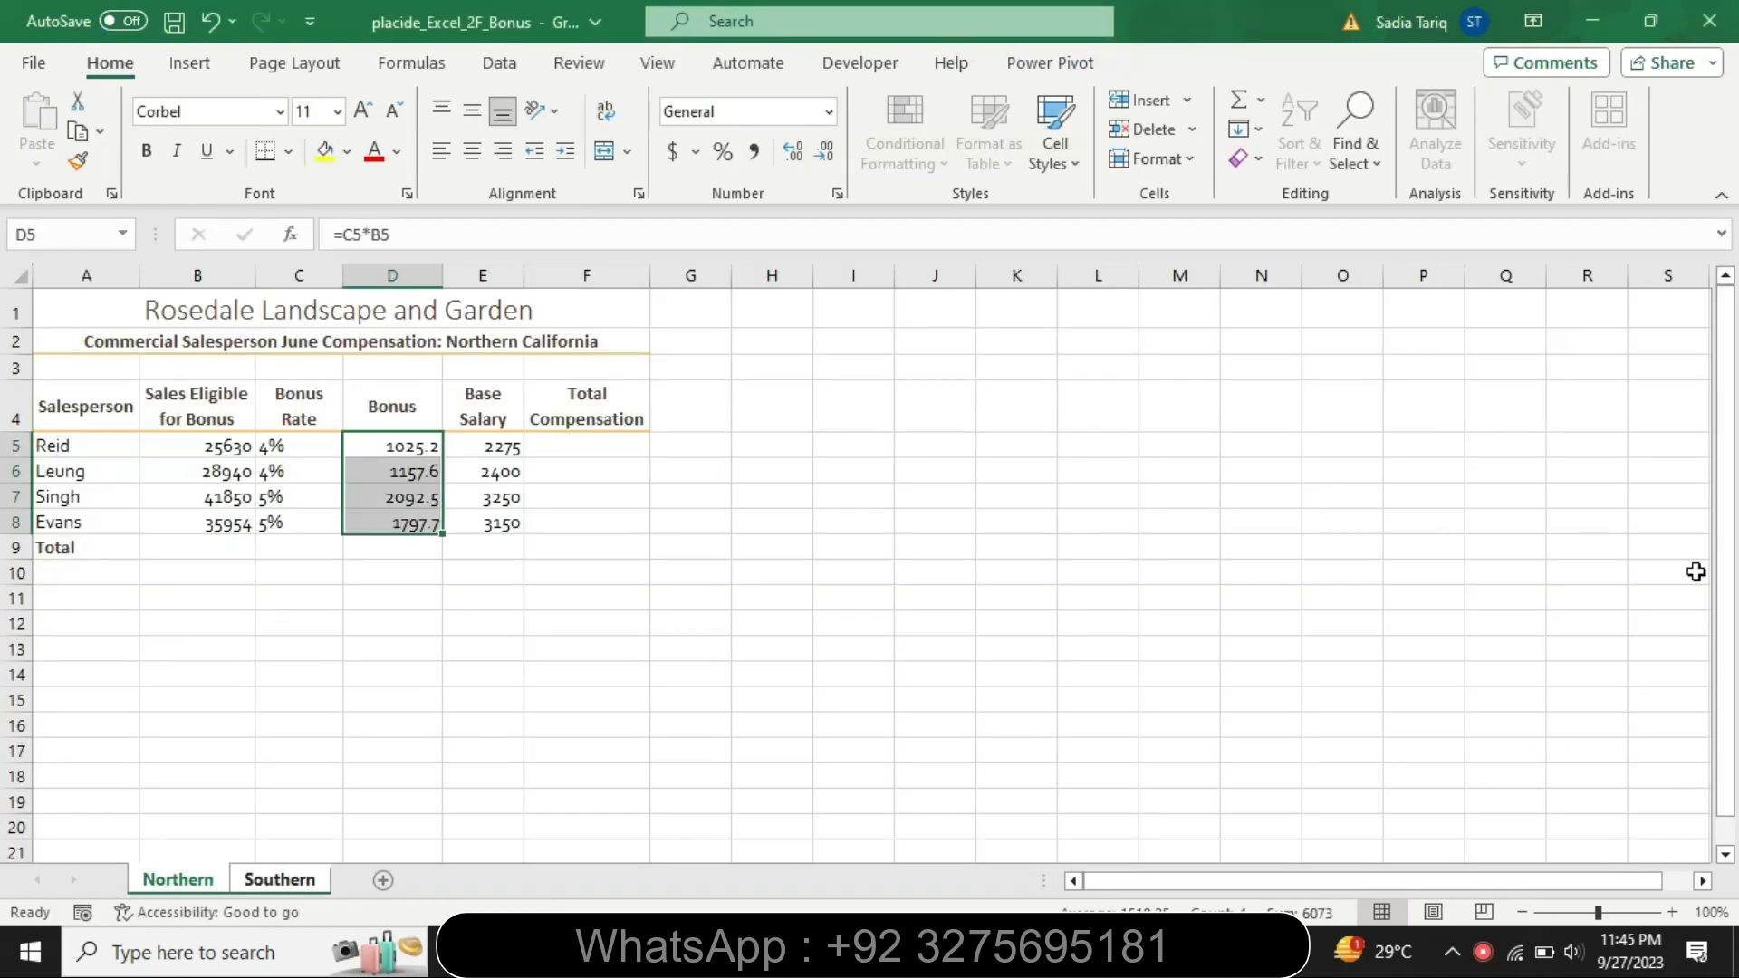